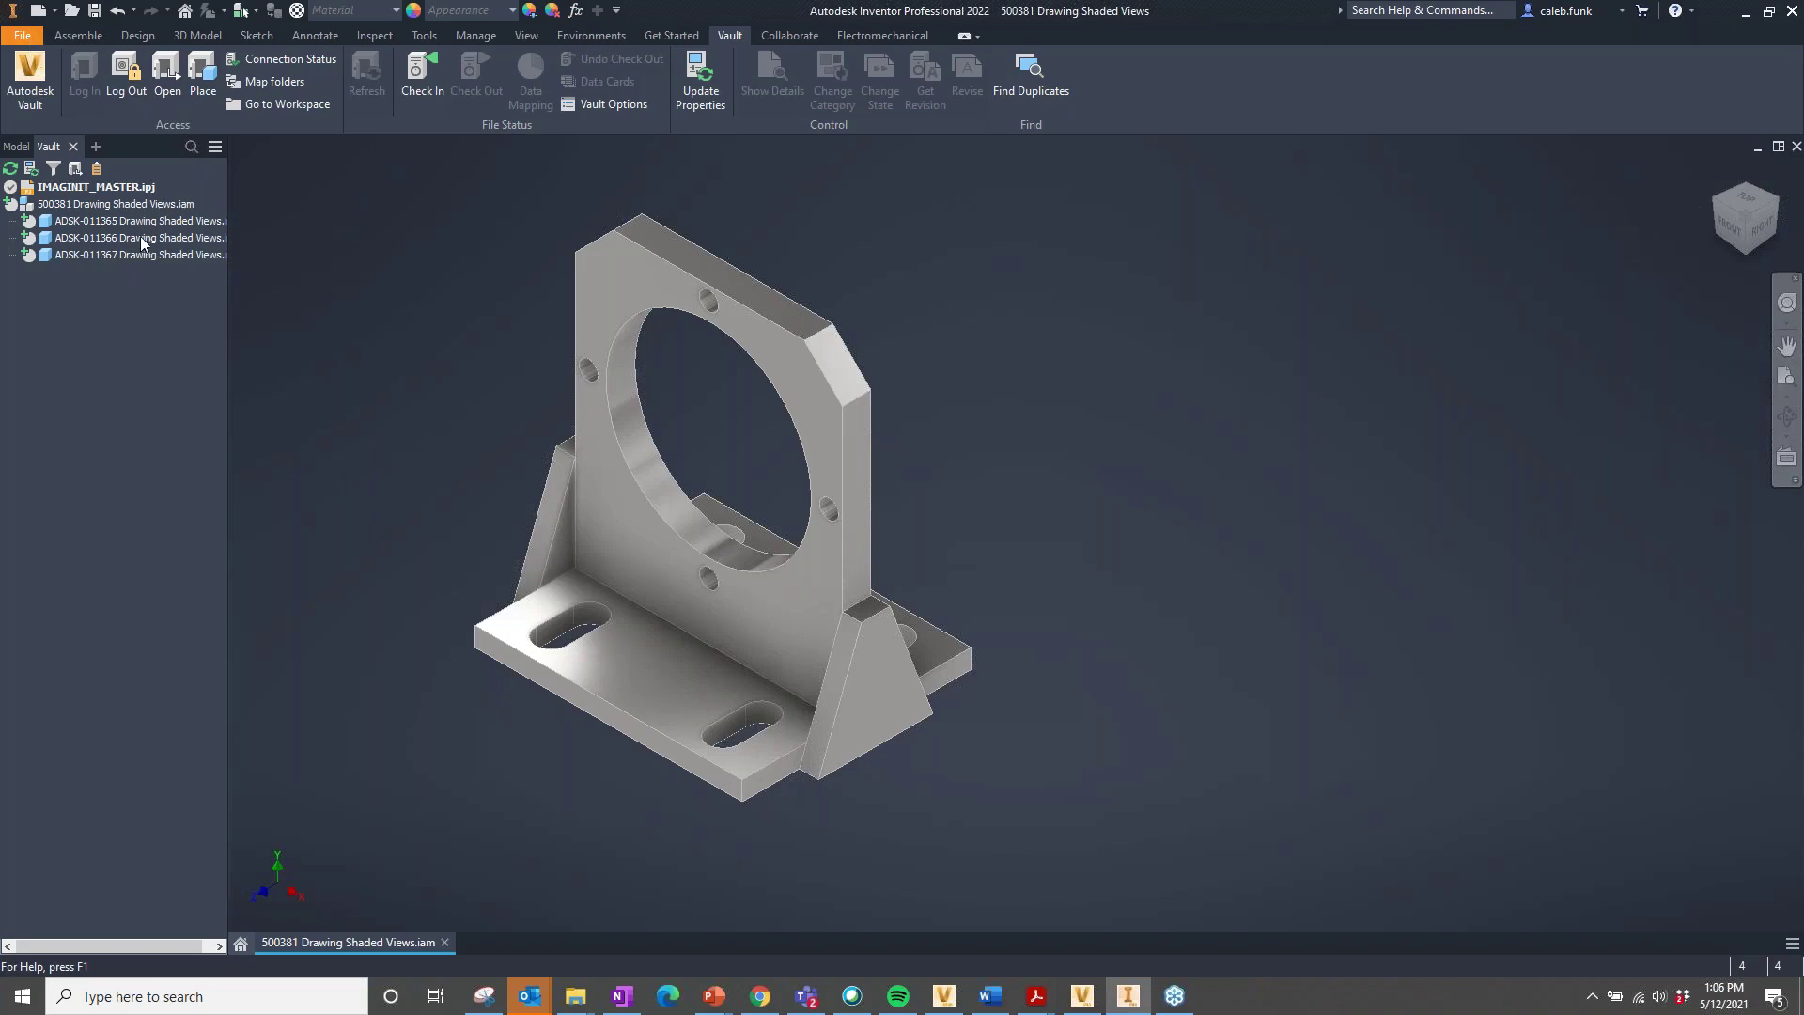
pyautogui.click(82, 157)
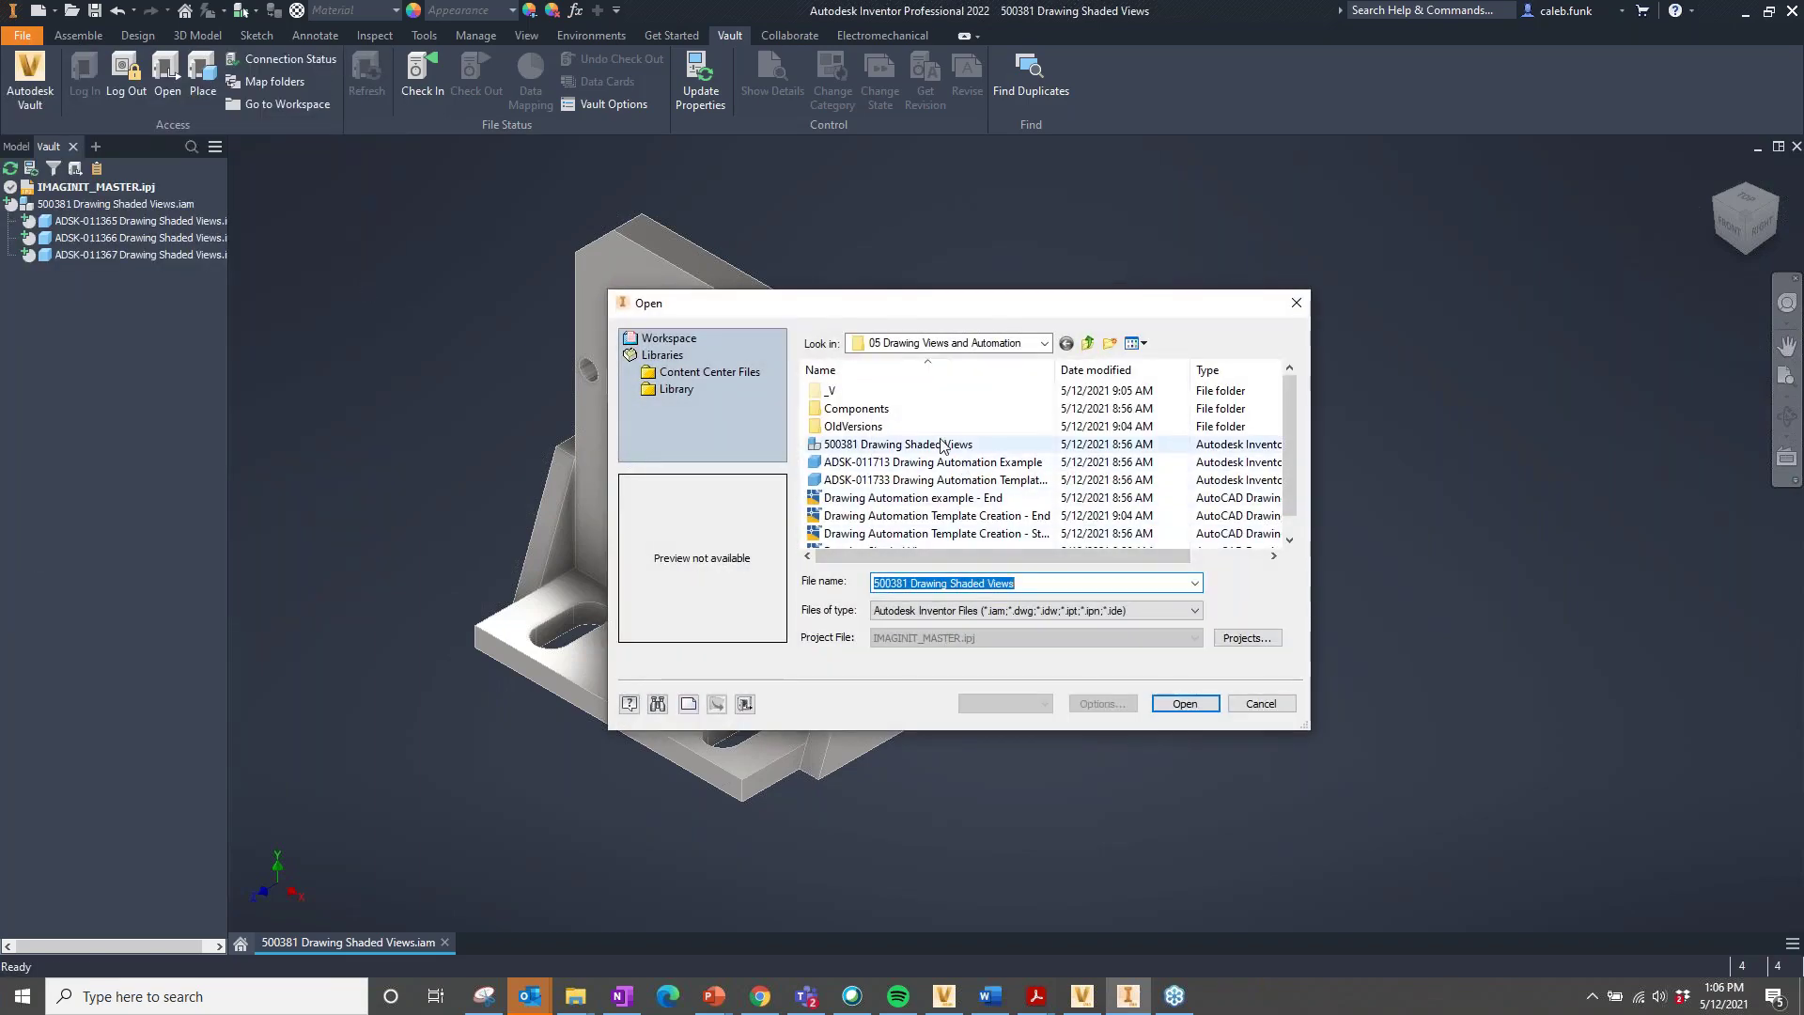
pyautogui.click(1087, 342)
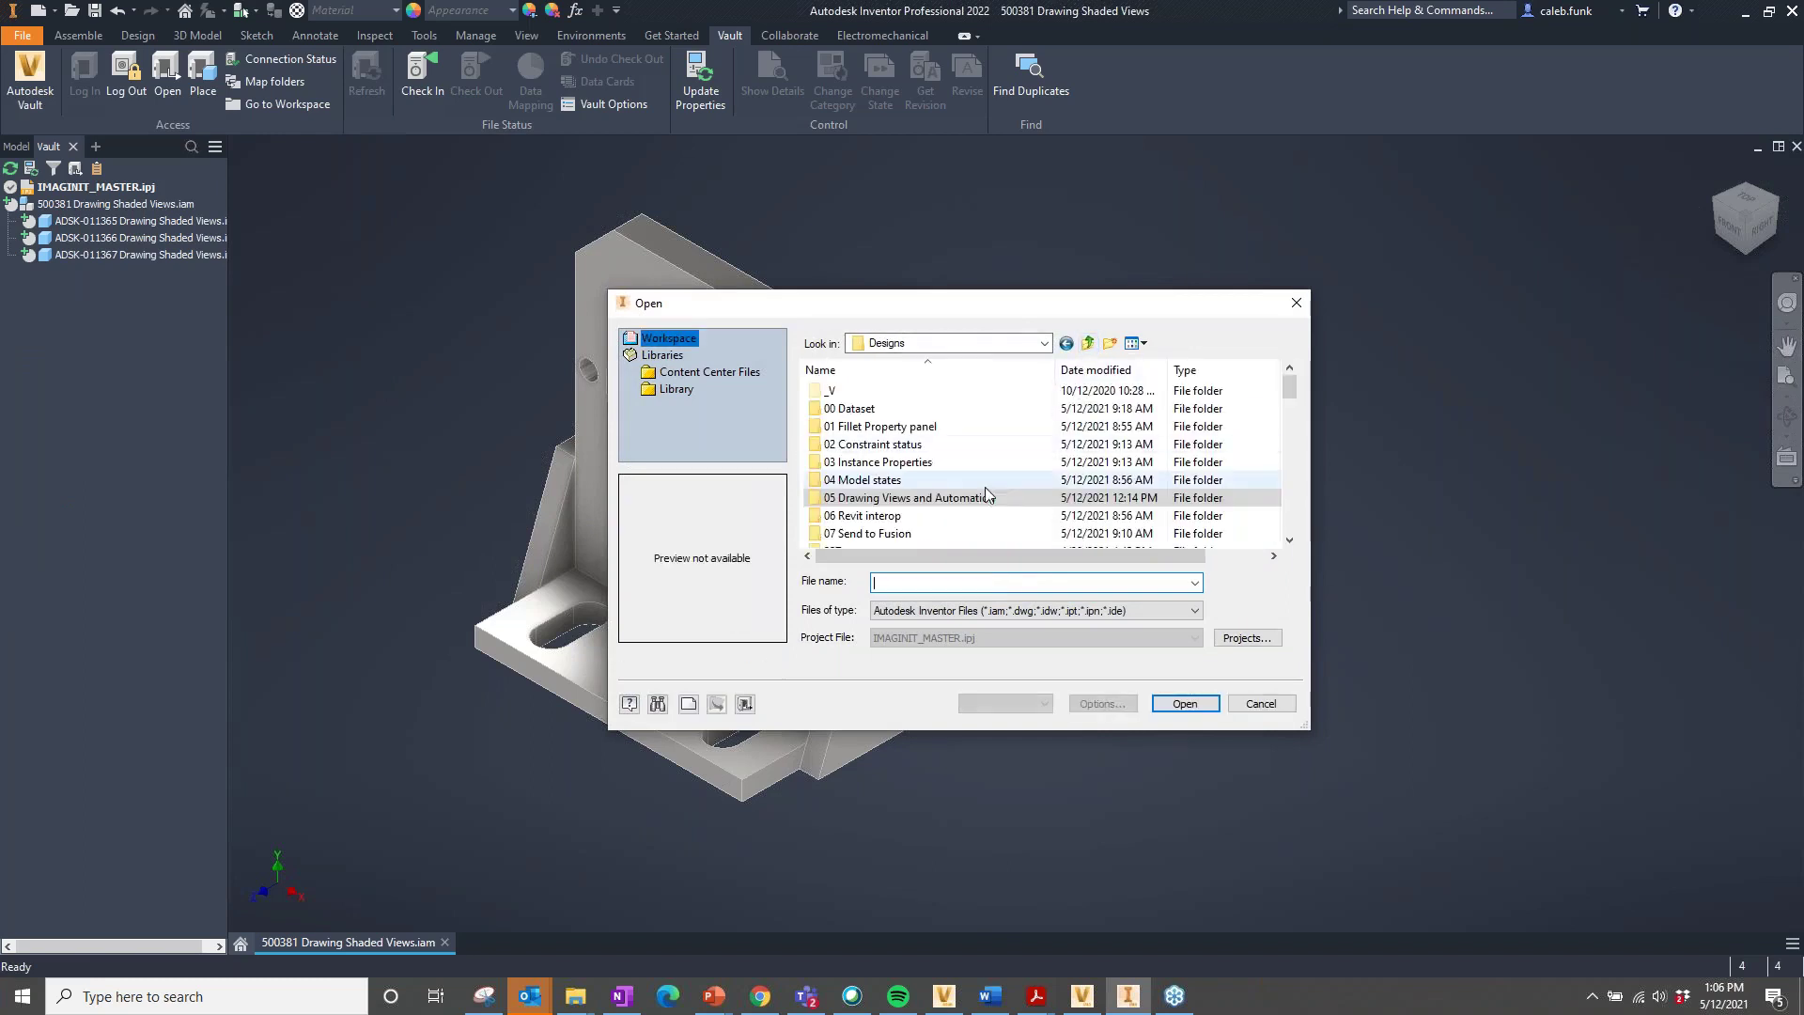
pyautogui.doubleClick(849, 408)
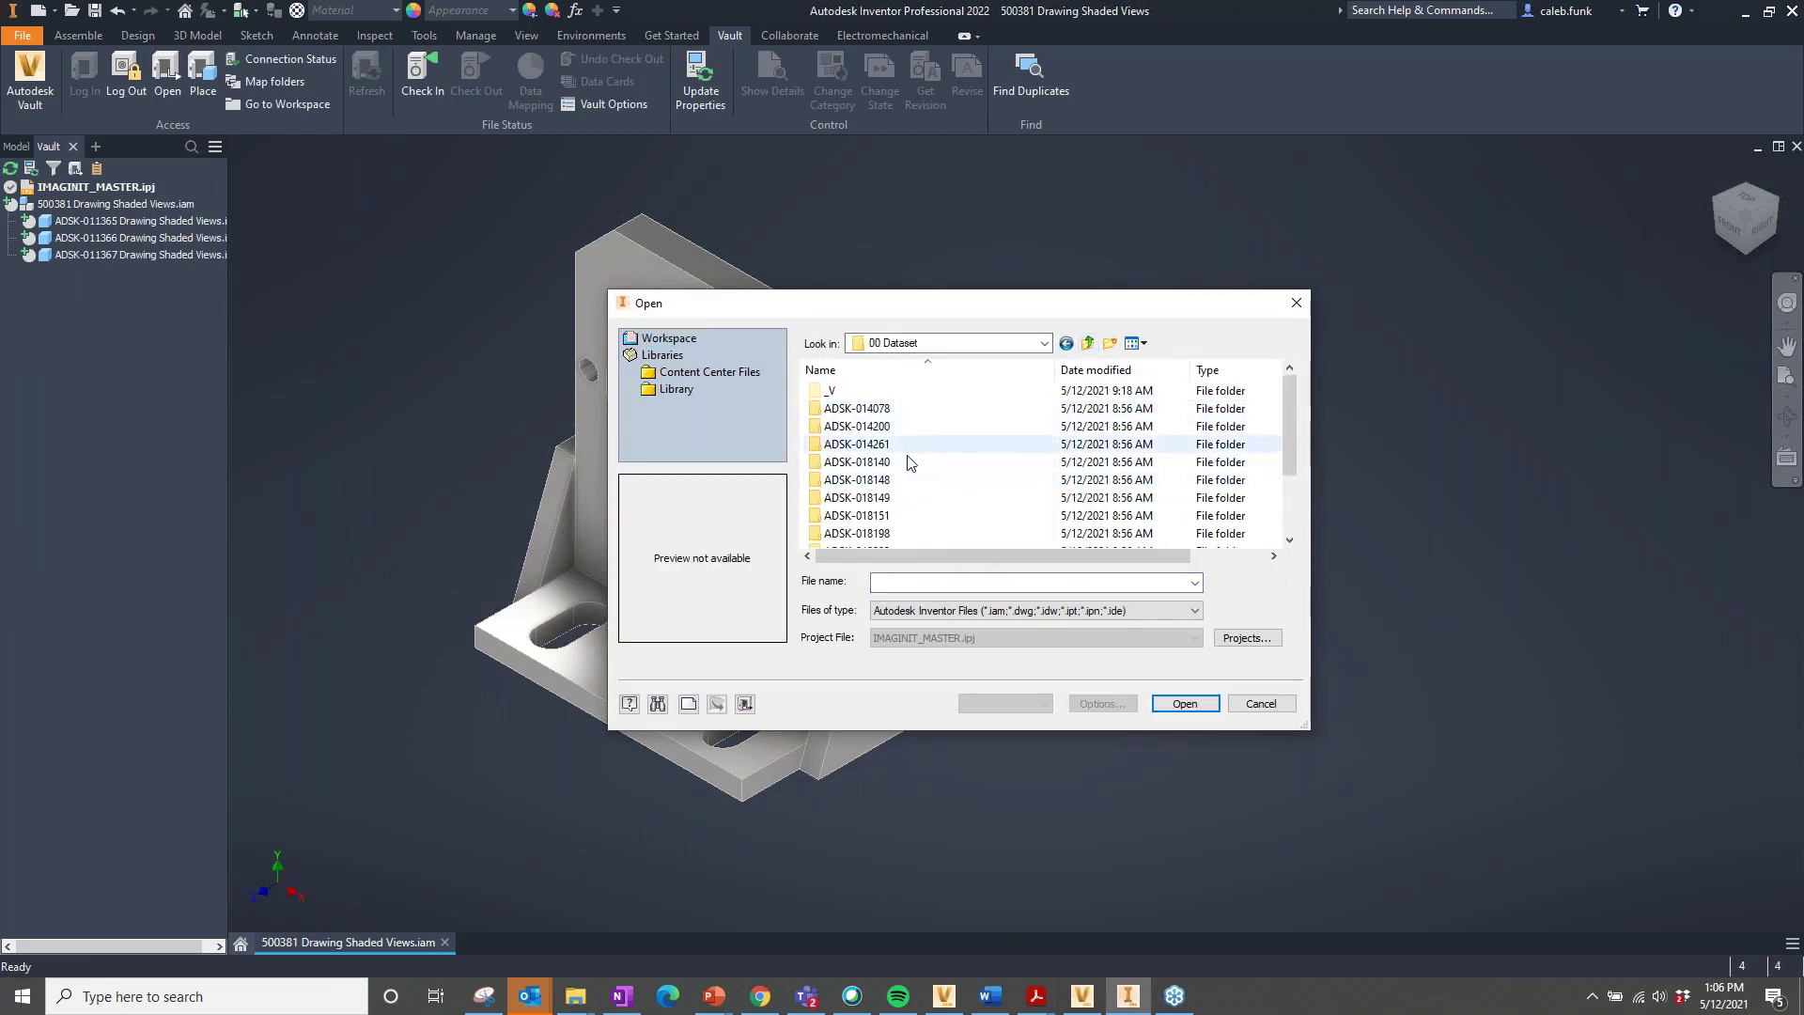
pyautogui.click(1087, 342)
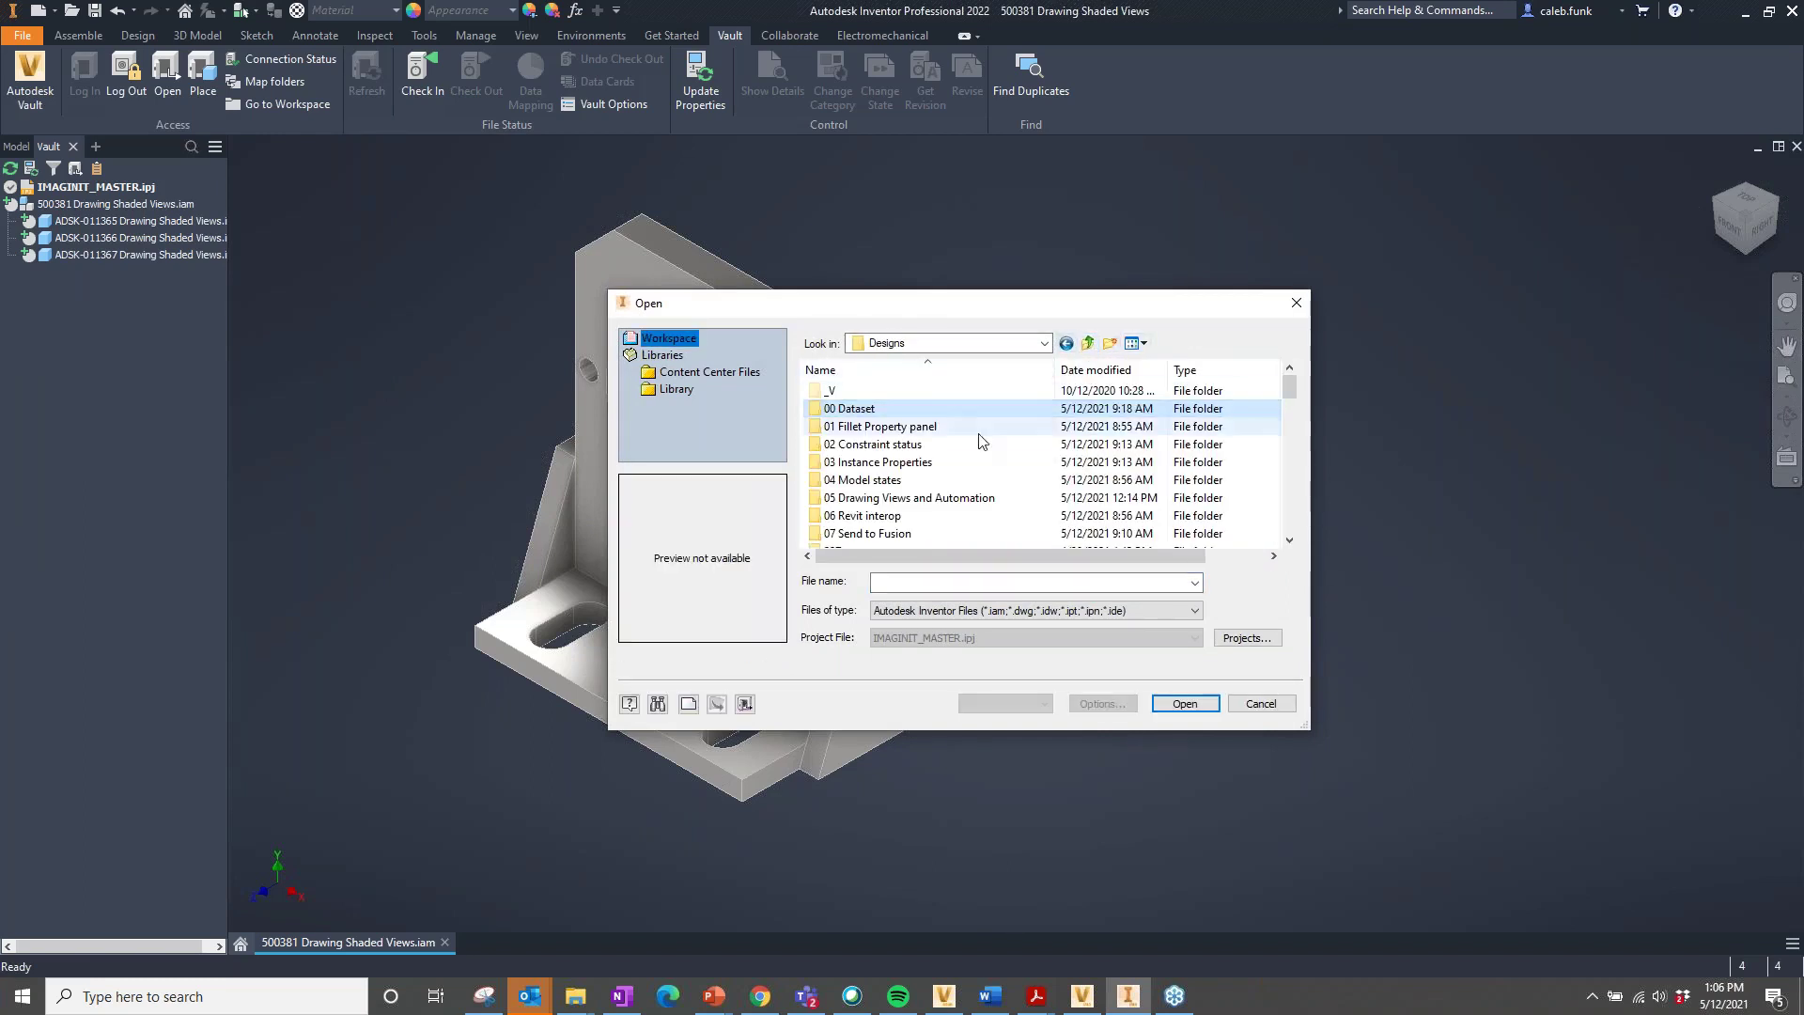
pyautogui.click(1260, 702)
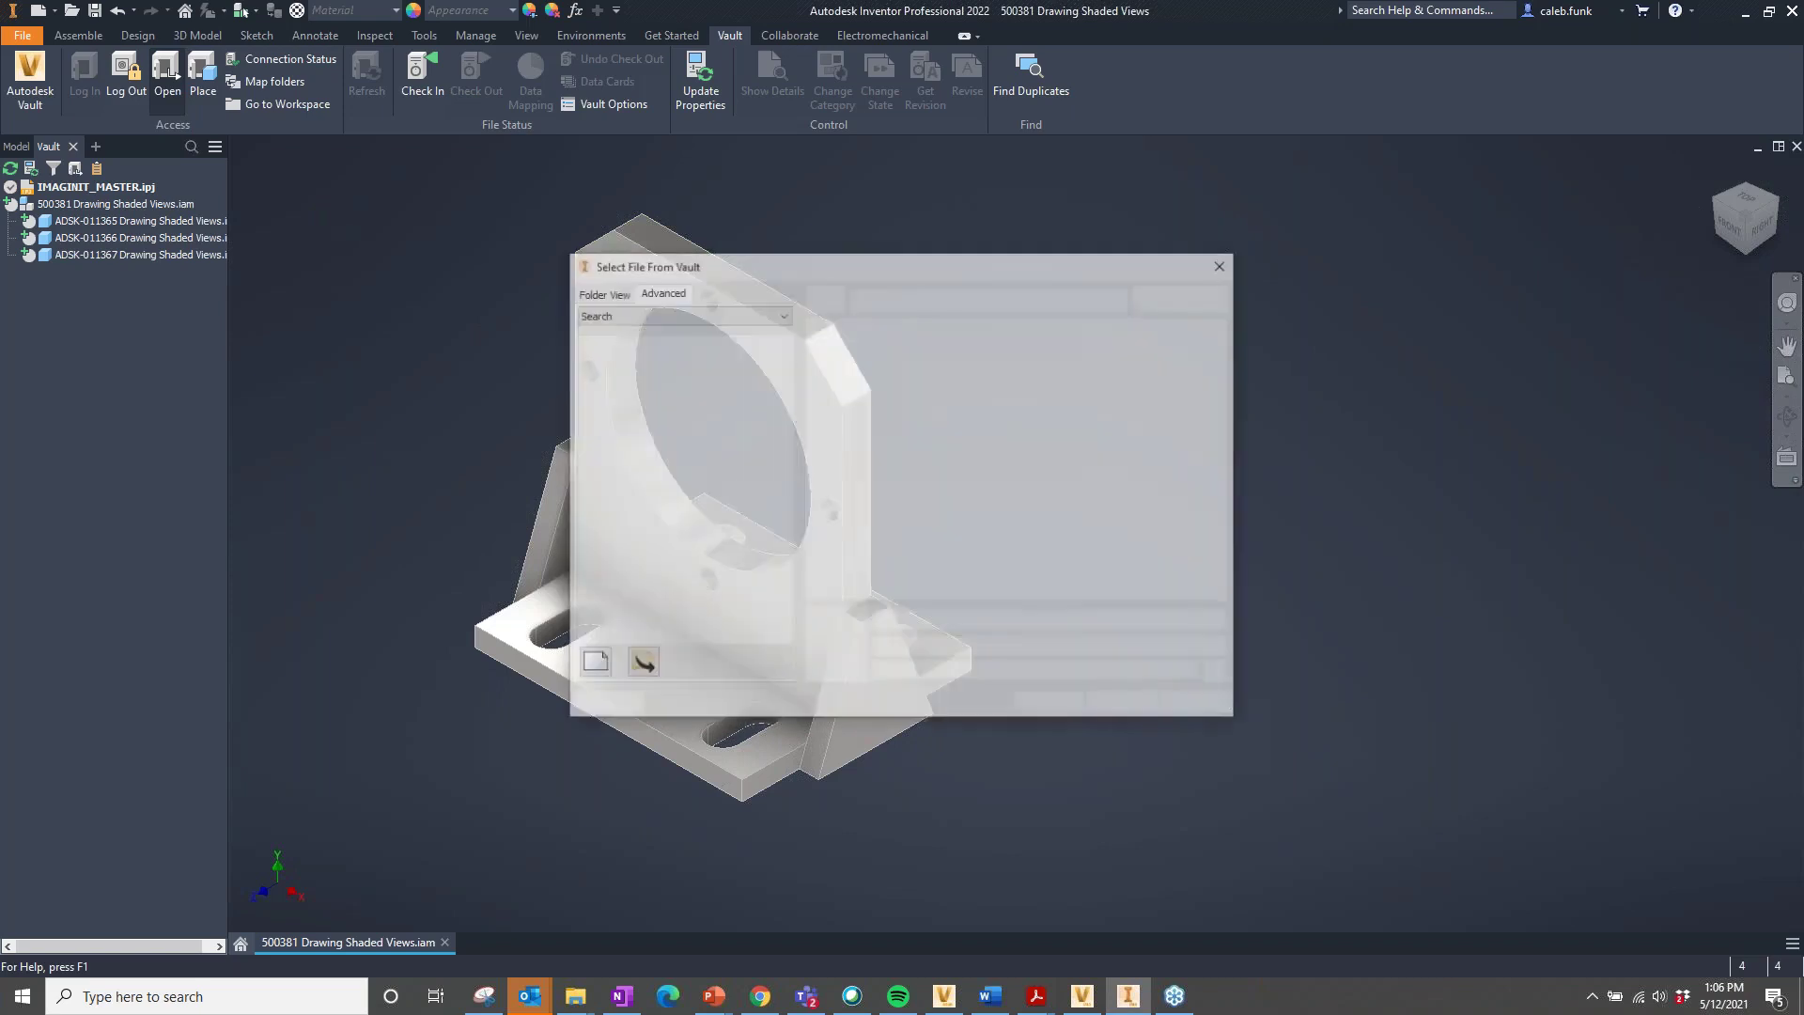
# - Open ADSK-014168 START.iam from the vault's 03 Instance Properties folder, checking it out and updating its properties
pyautogui.doubleClick(943, 408)
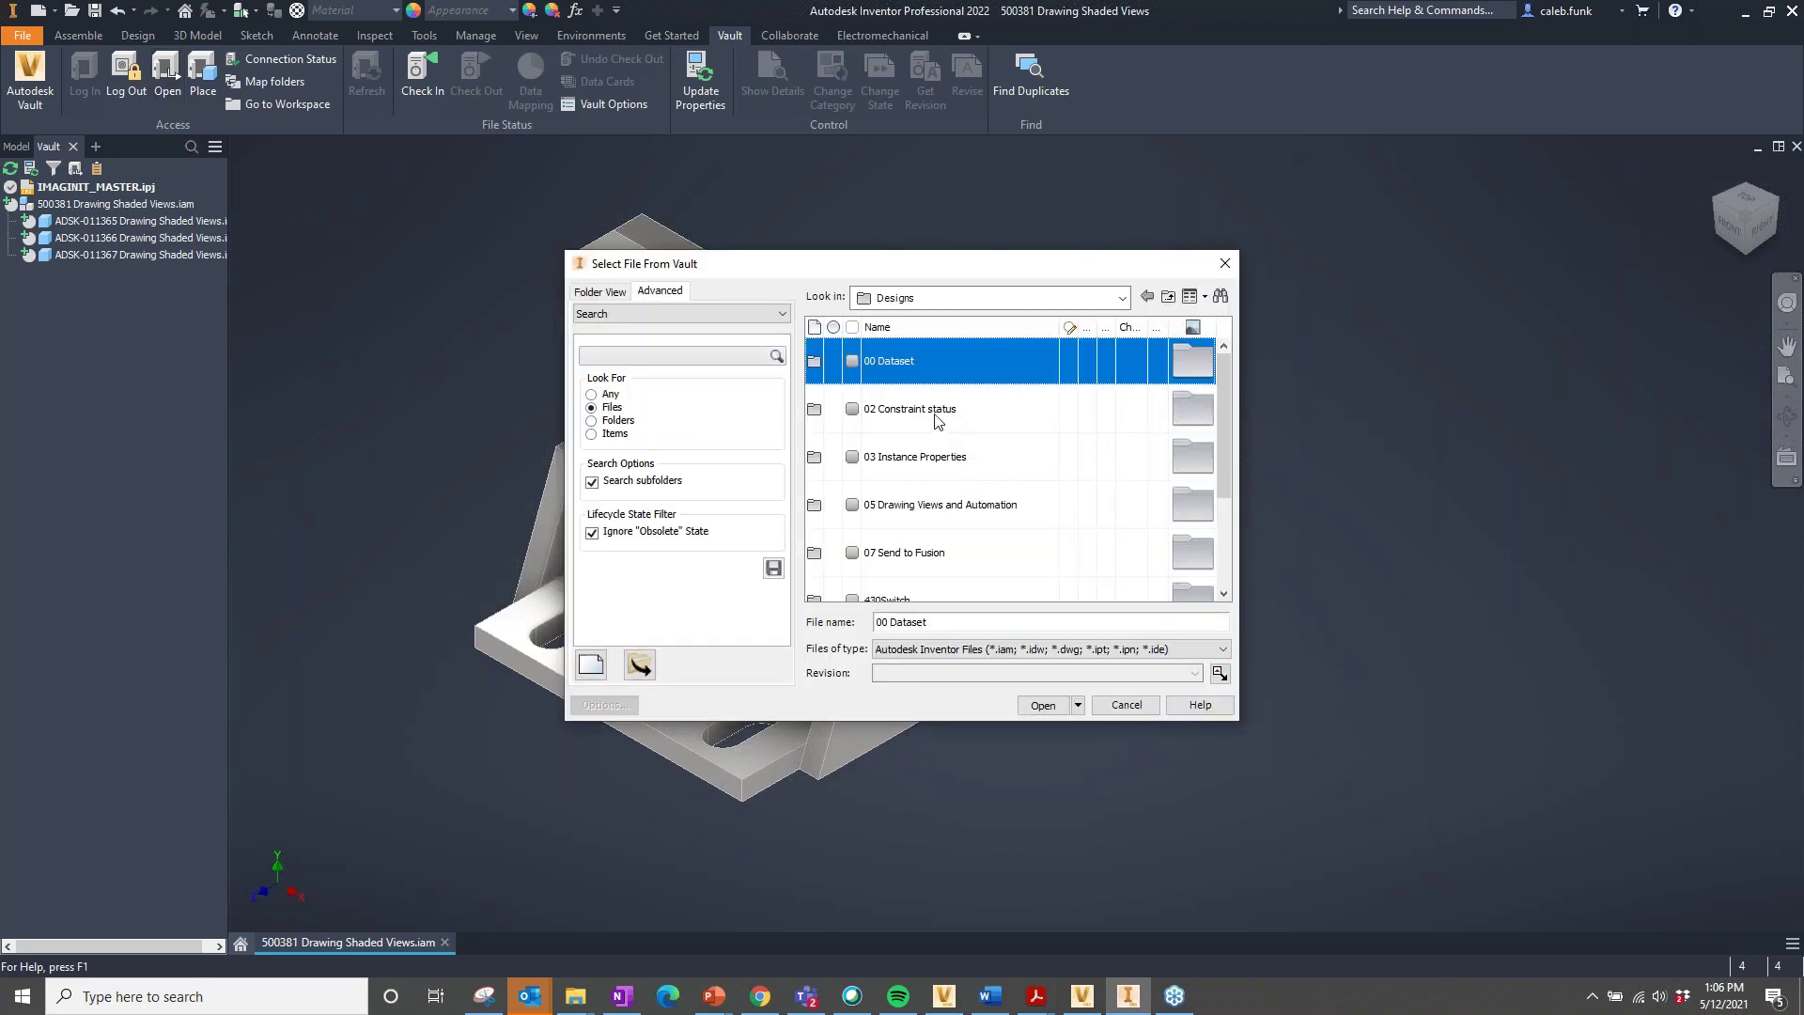
pyautogui.doubleClick(909, 458)
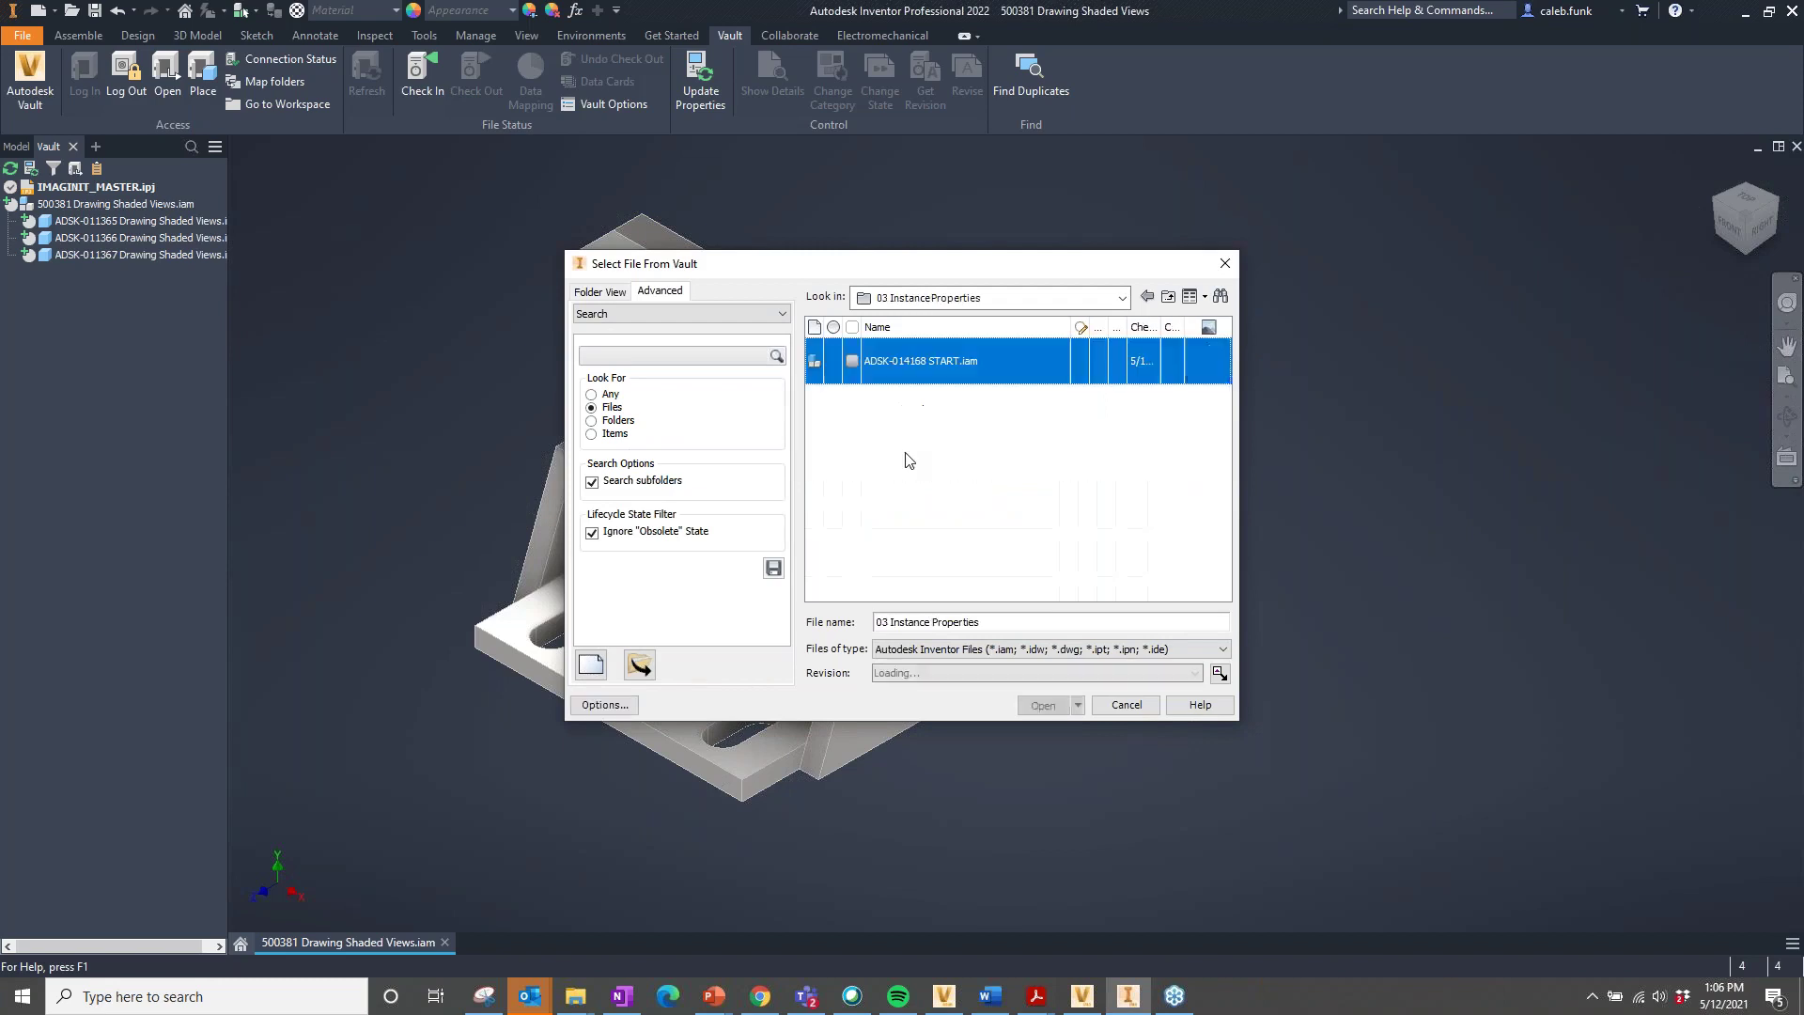
pyautogui.click(1043, 705)
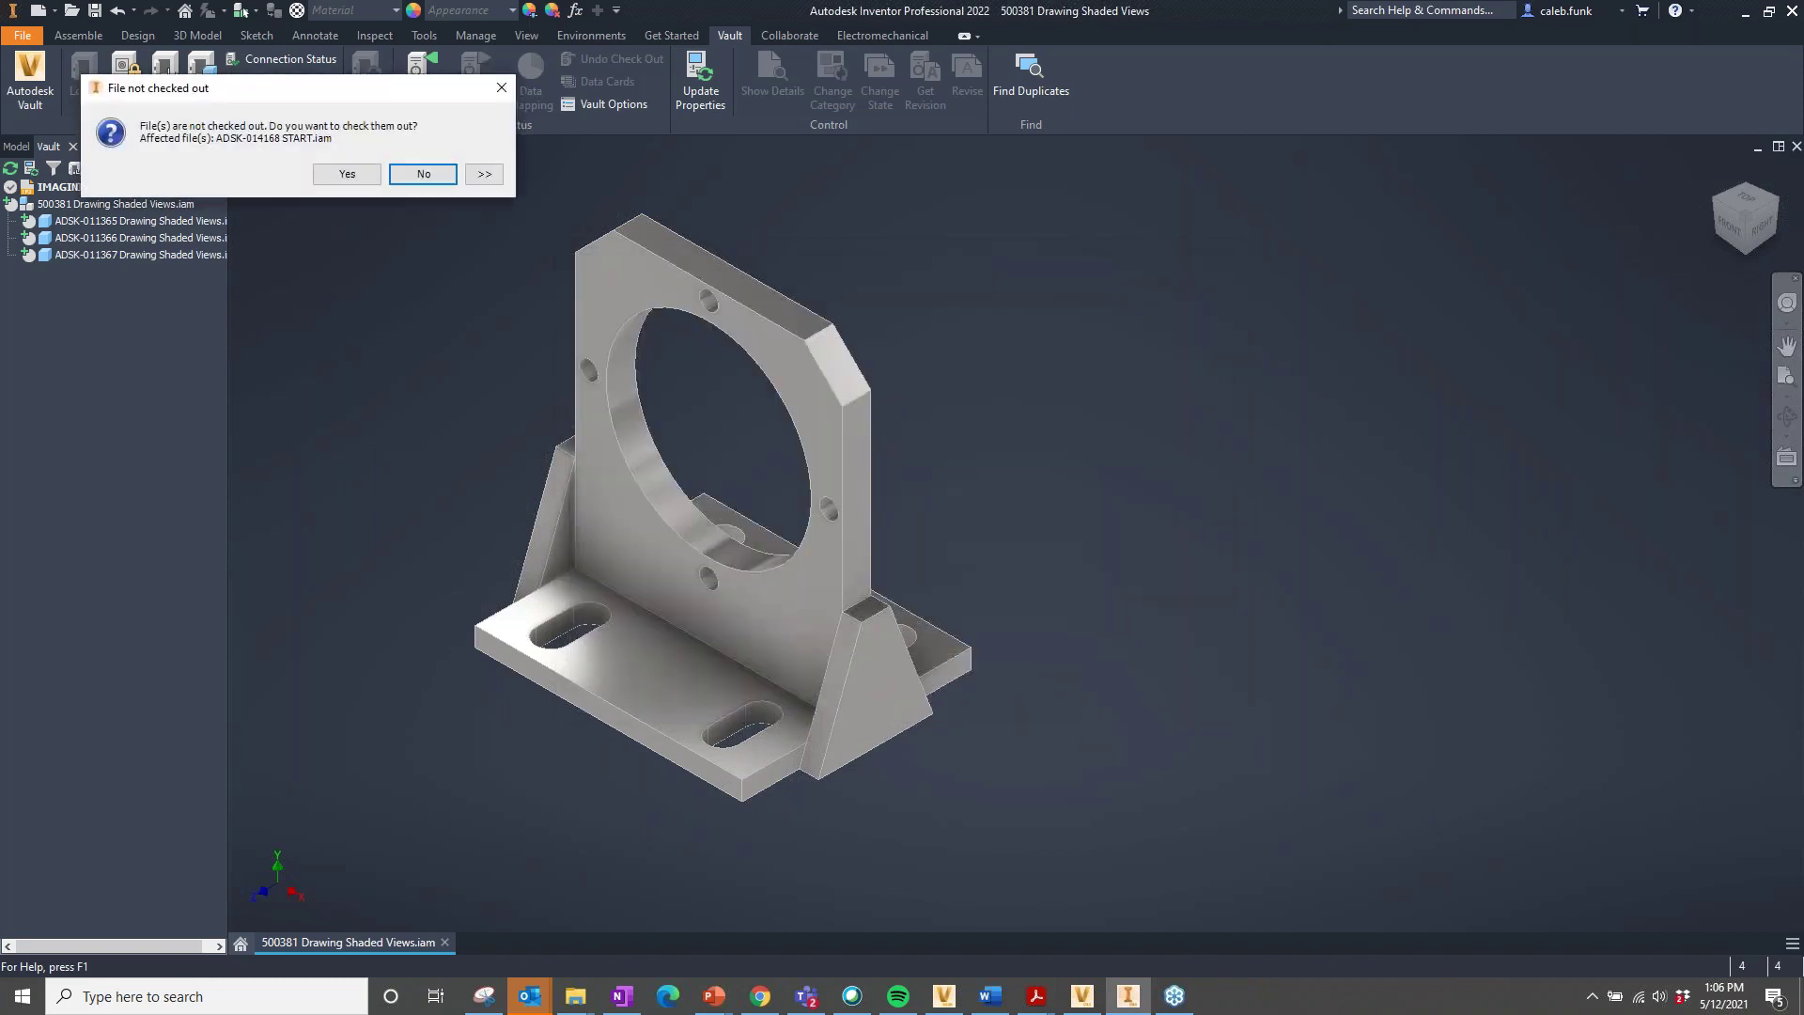
pyautogui.click(352, 175)
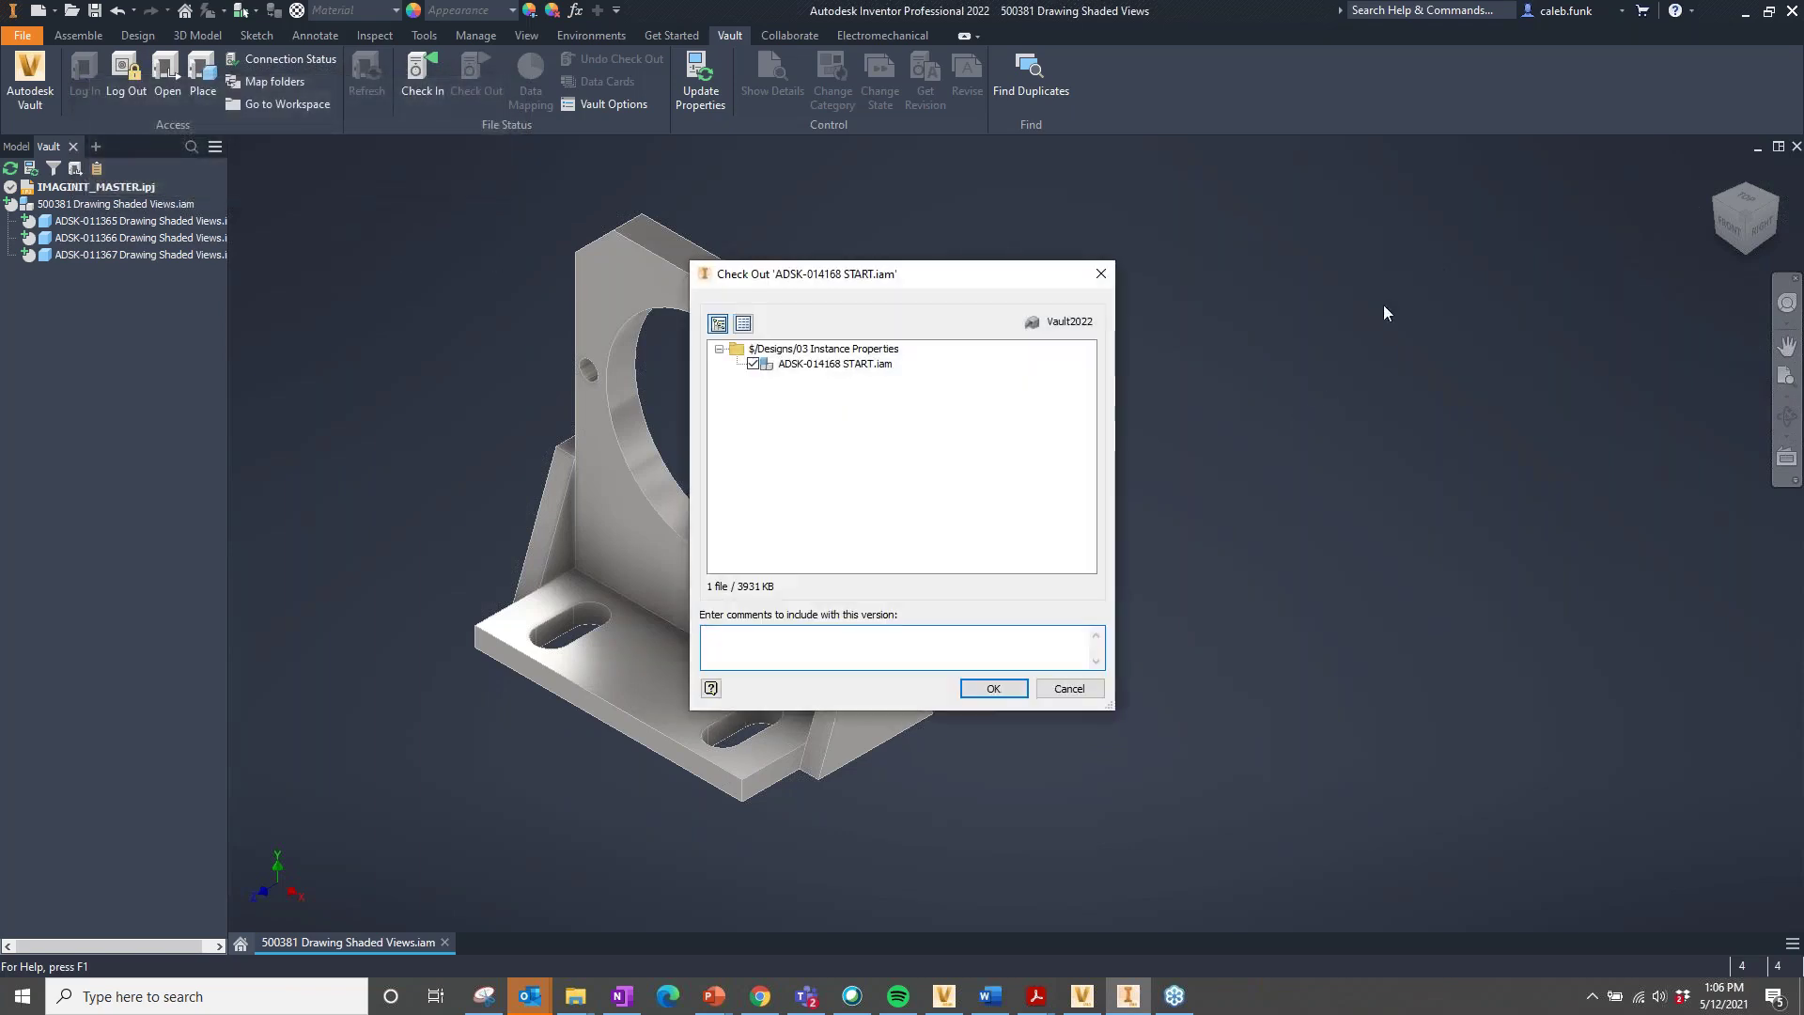
pyautogui.click(994, 690)
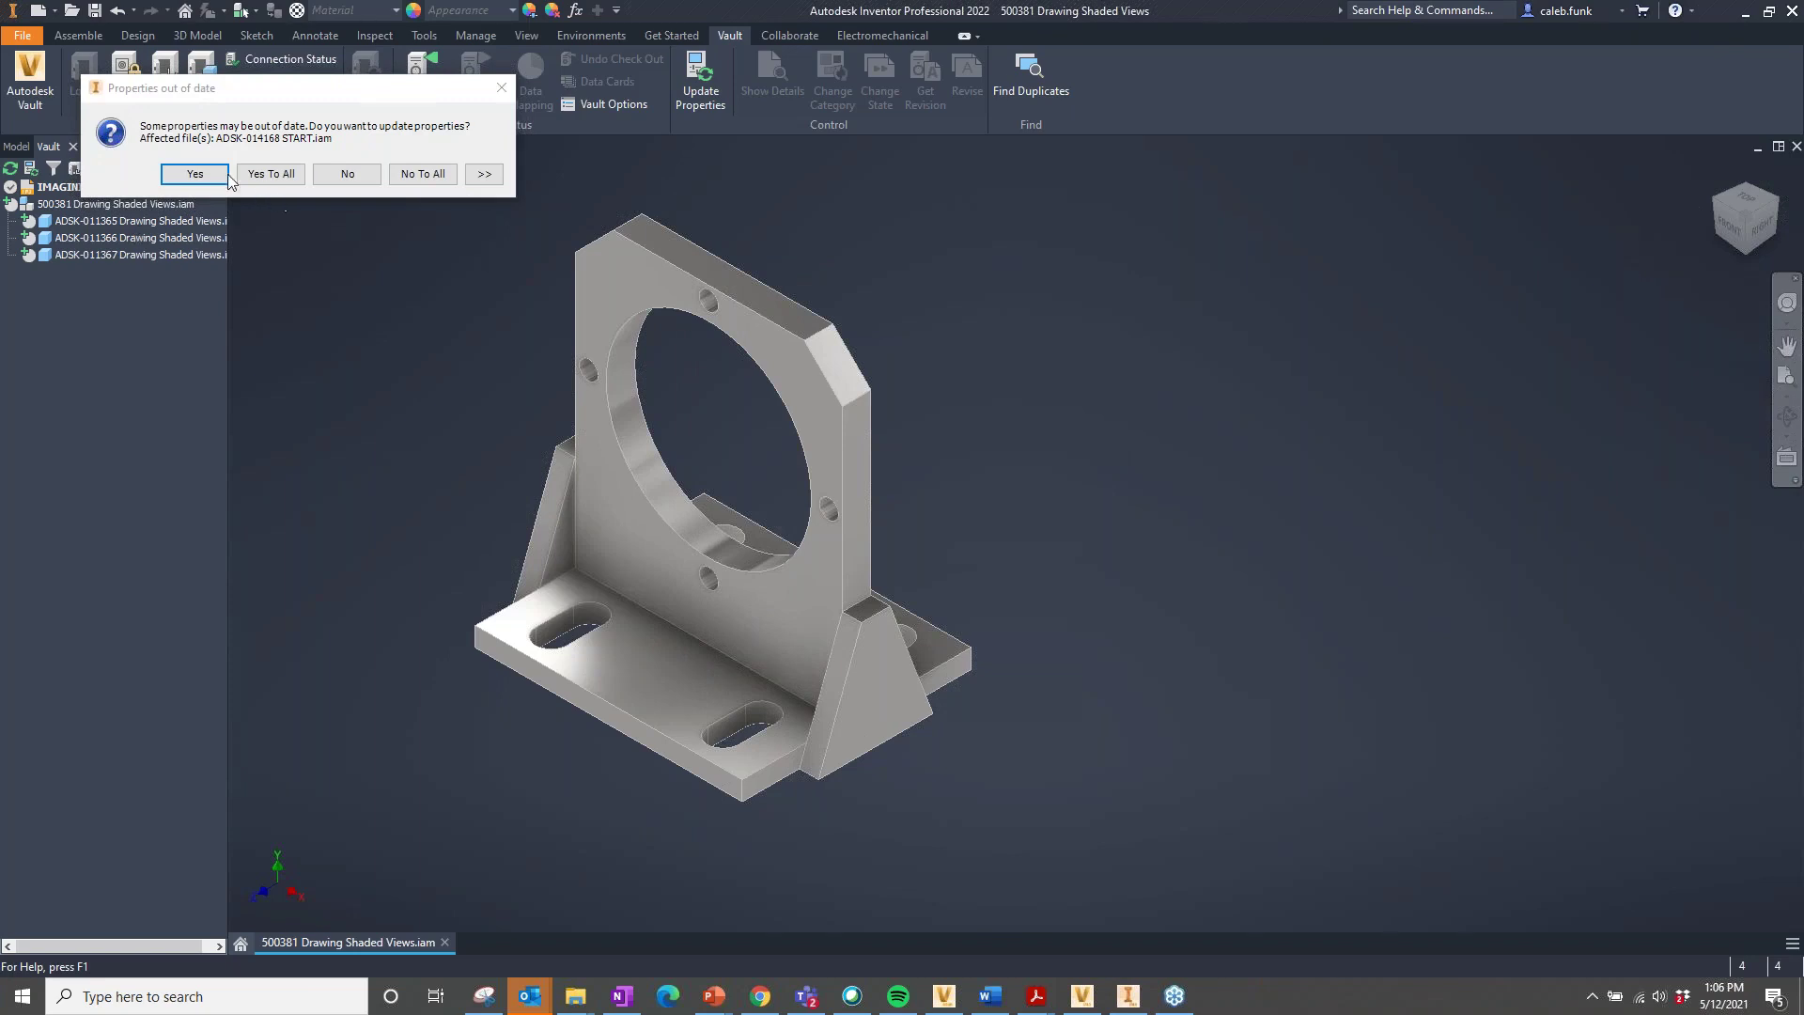
pyautogui.click(195, 175)
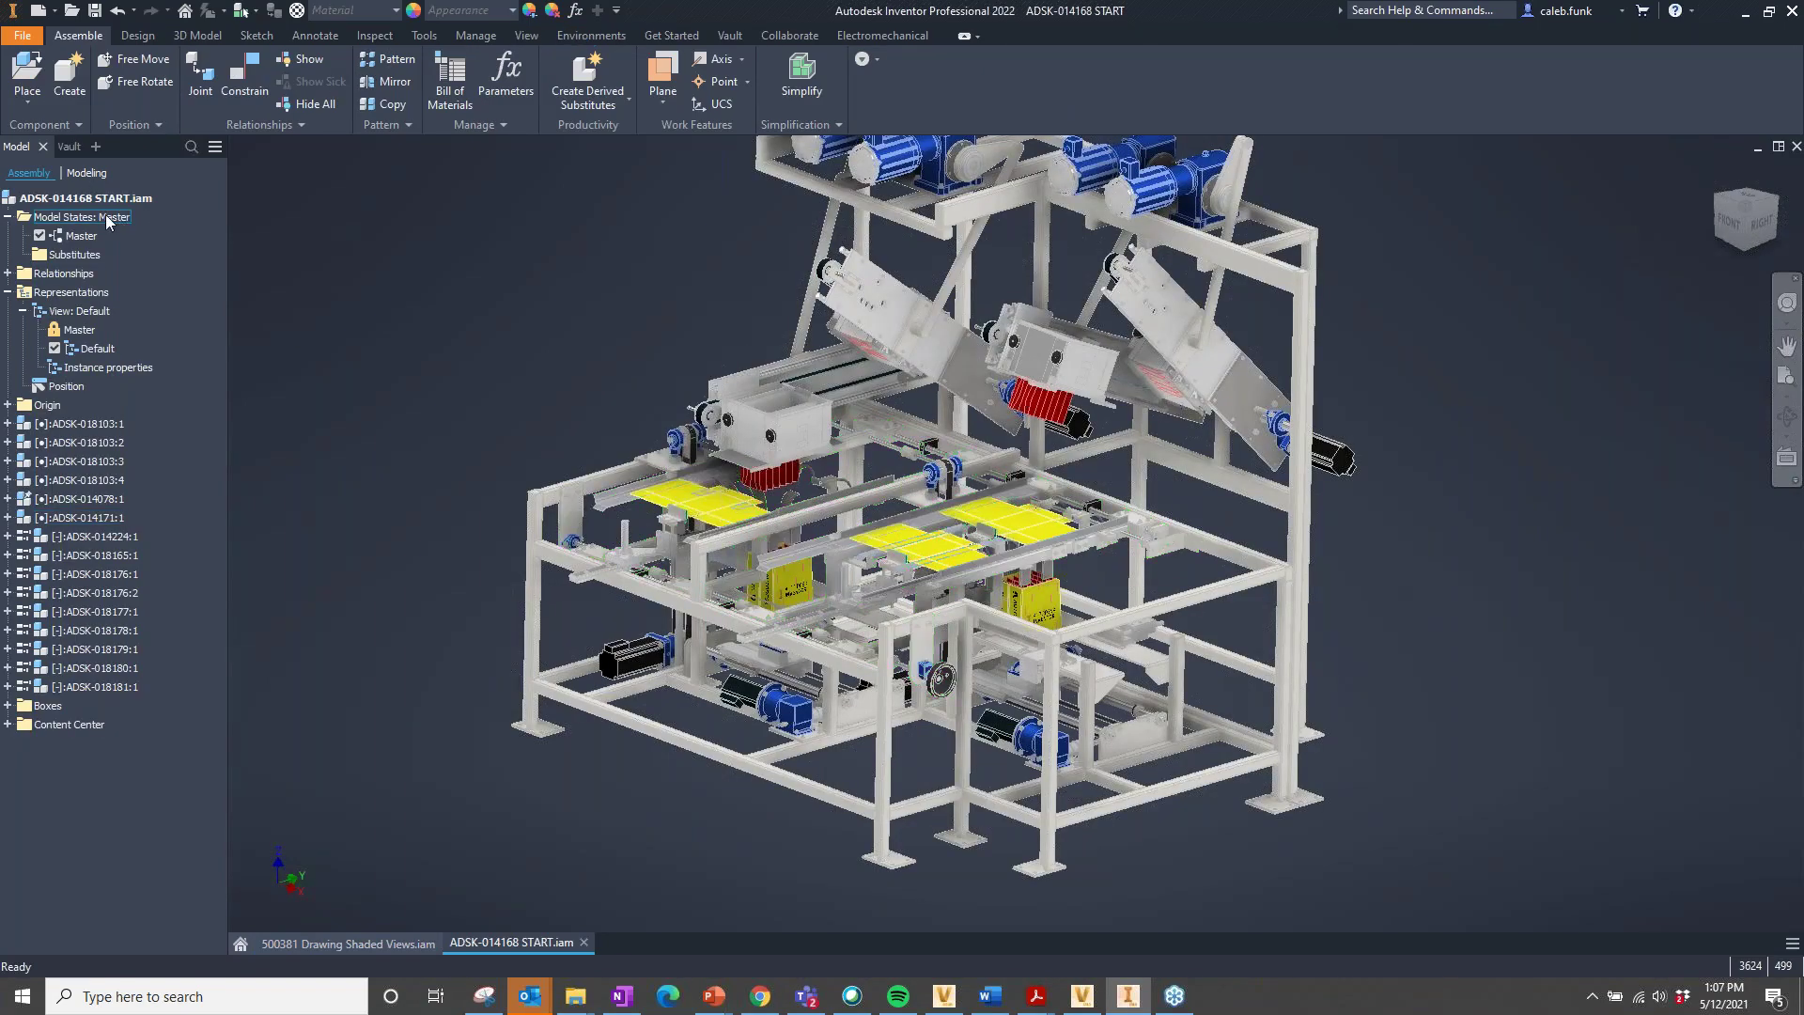
# - Show the vault details of the open assembly and dock them in a wider pane beside the model
pyautogui.click(70, 147)
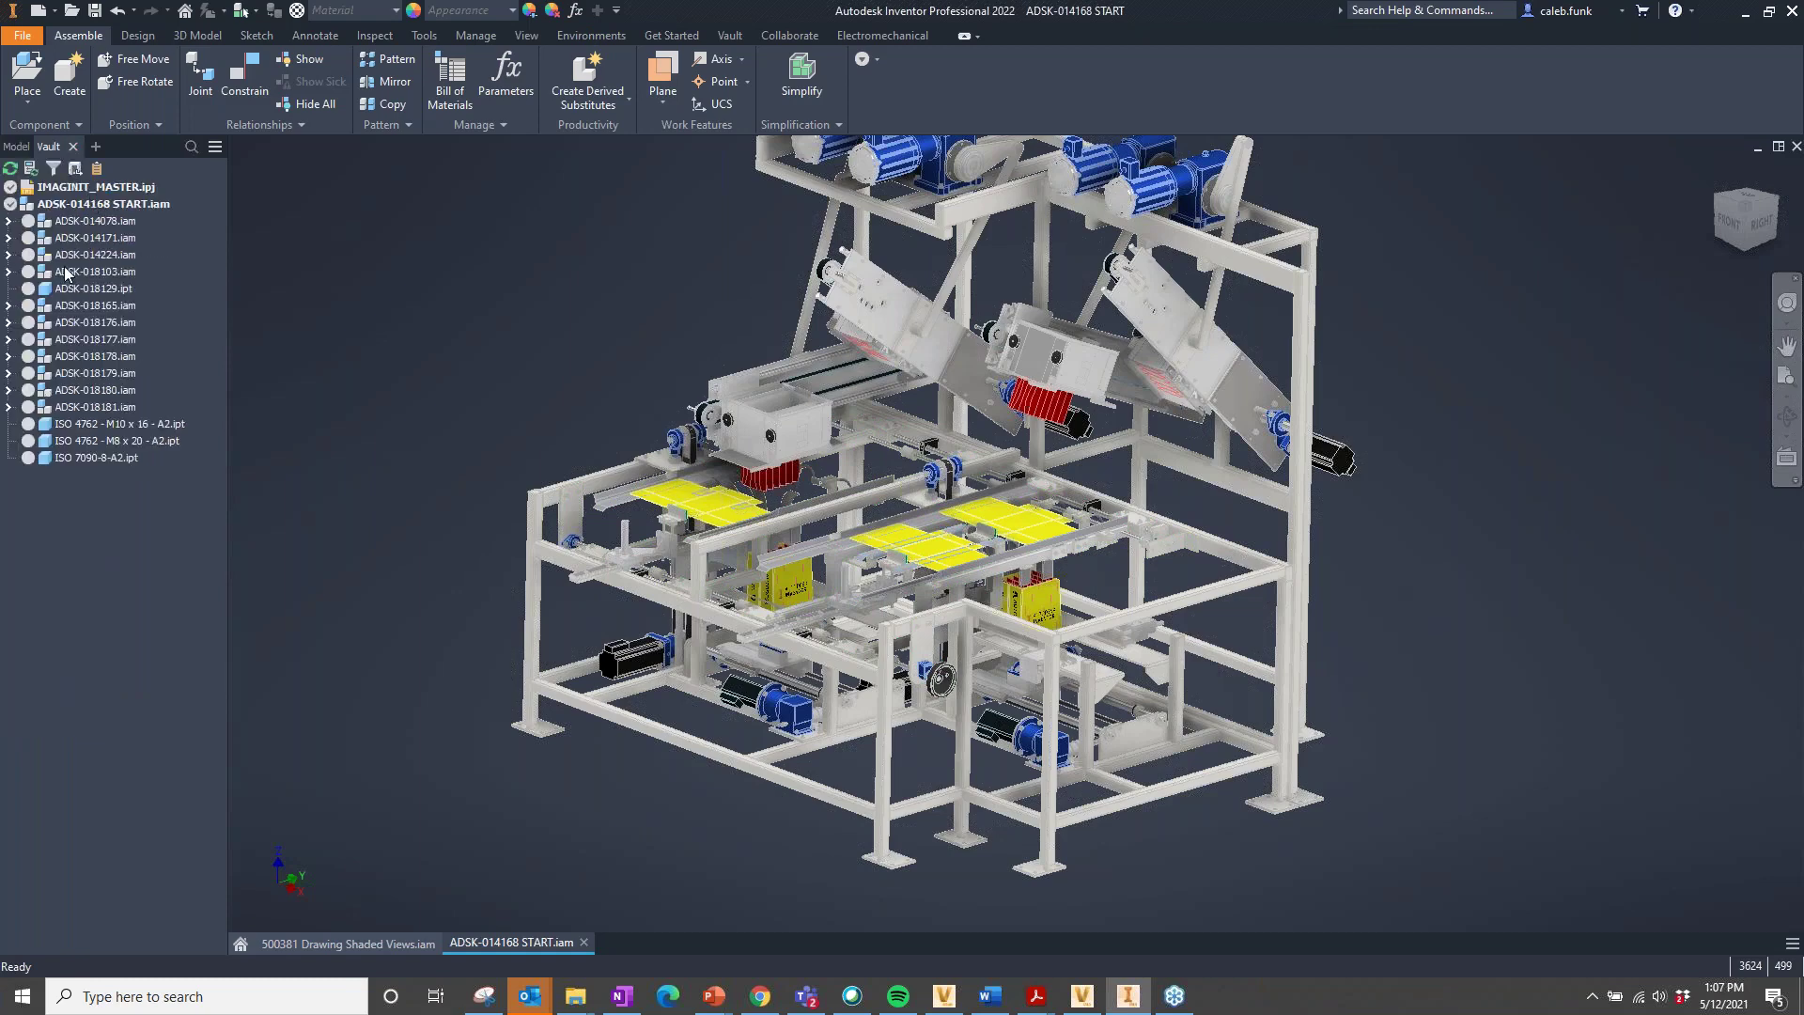
pyautogui.click(730, 34)
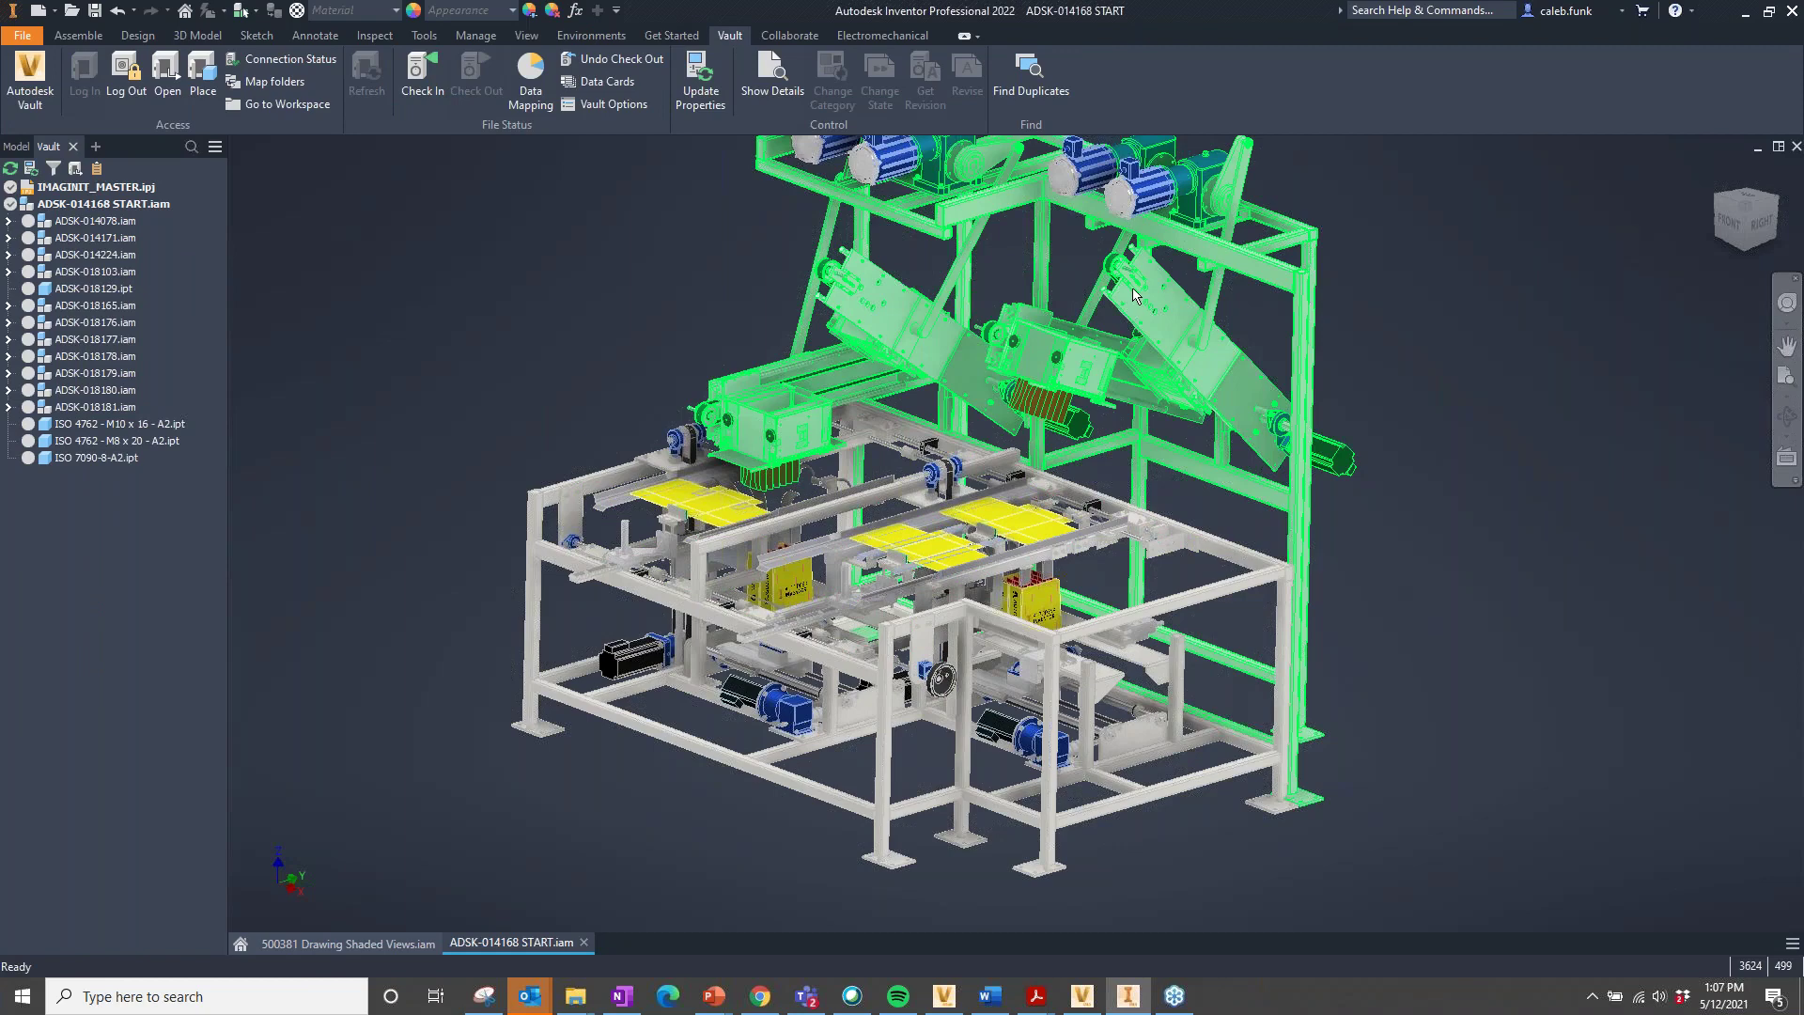
pyautogui.moveTo(1501, 262); pyautogui.dragTo(1672, 371, button='middle')
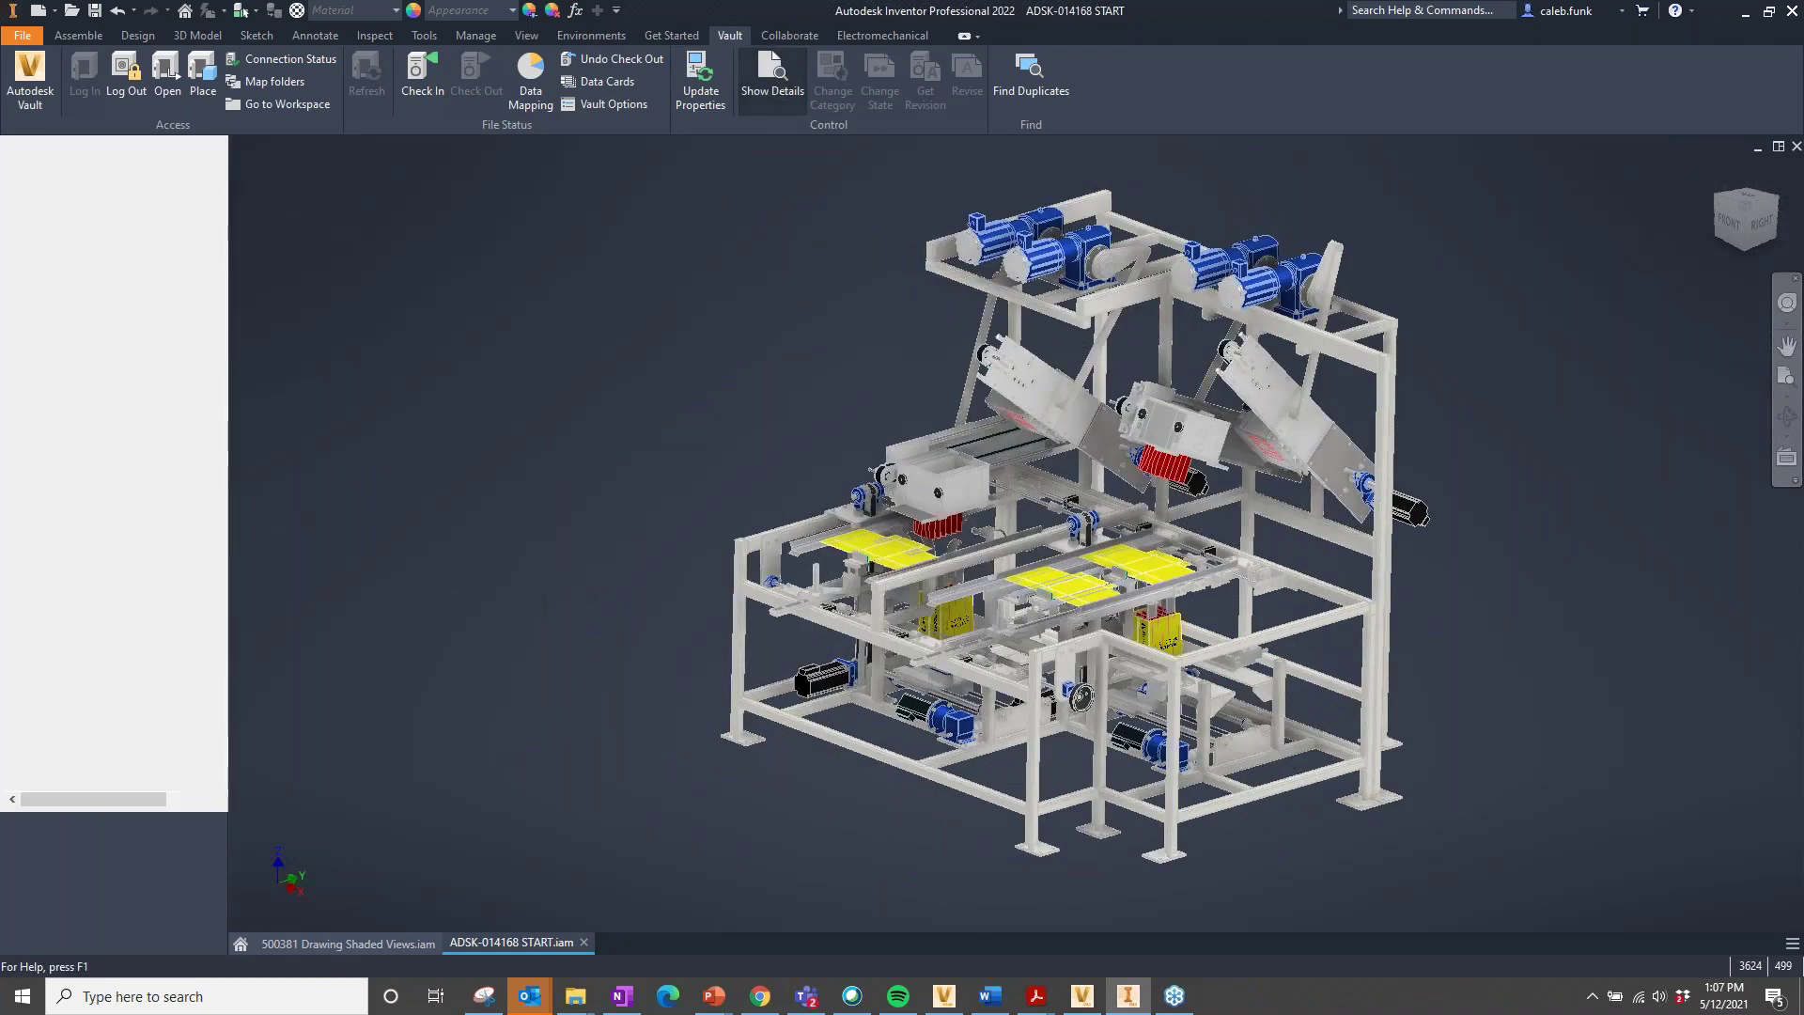
pyautogui.click(772, 75)
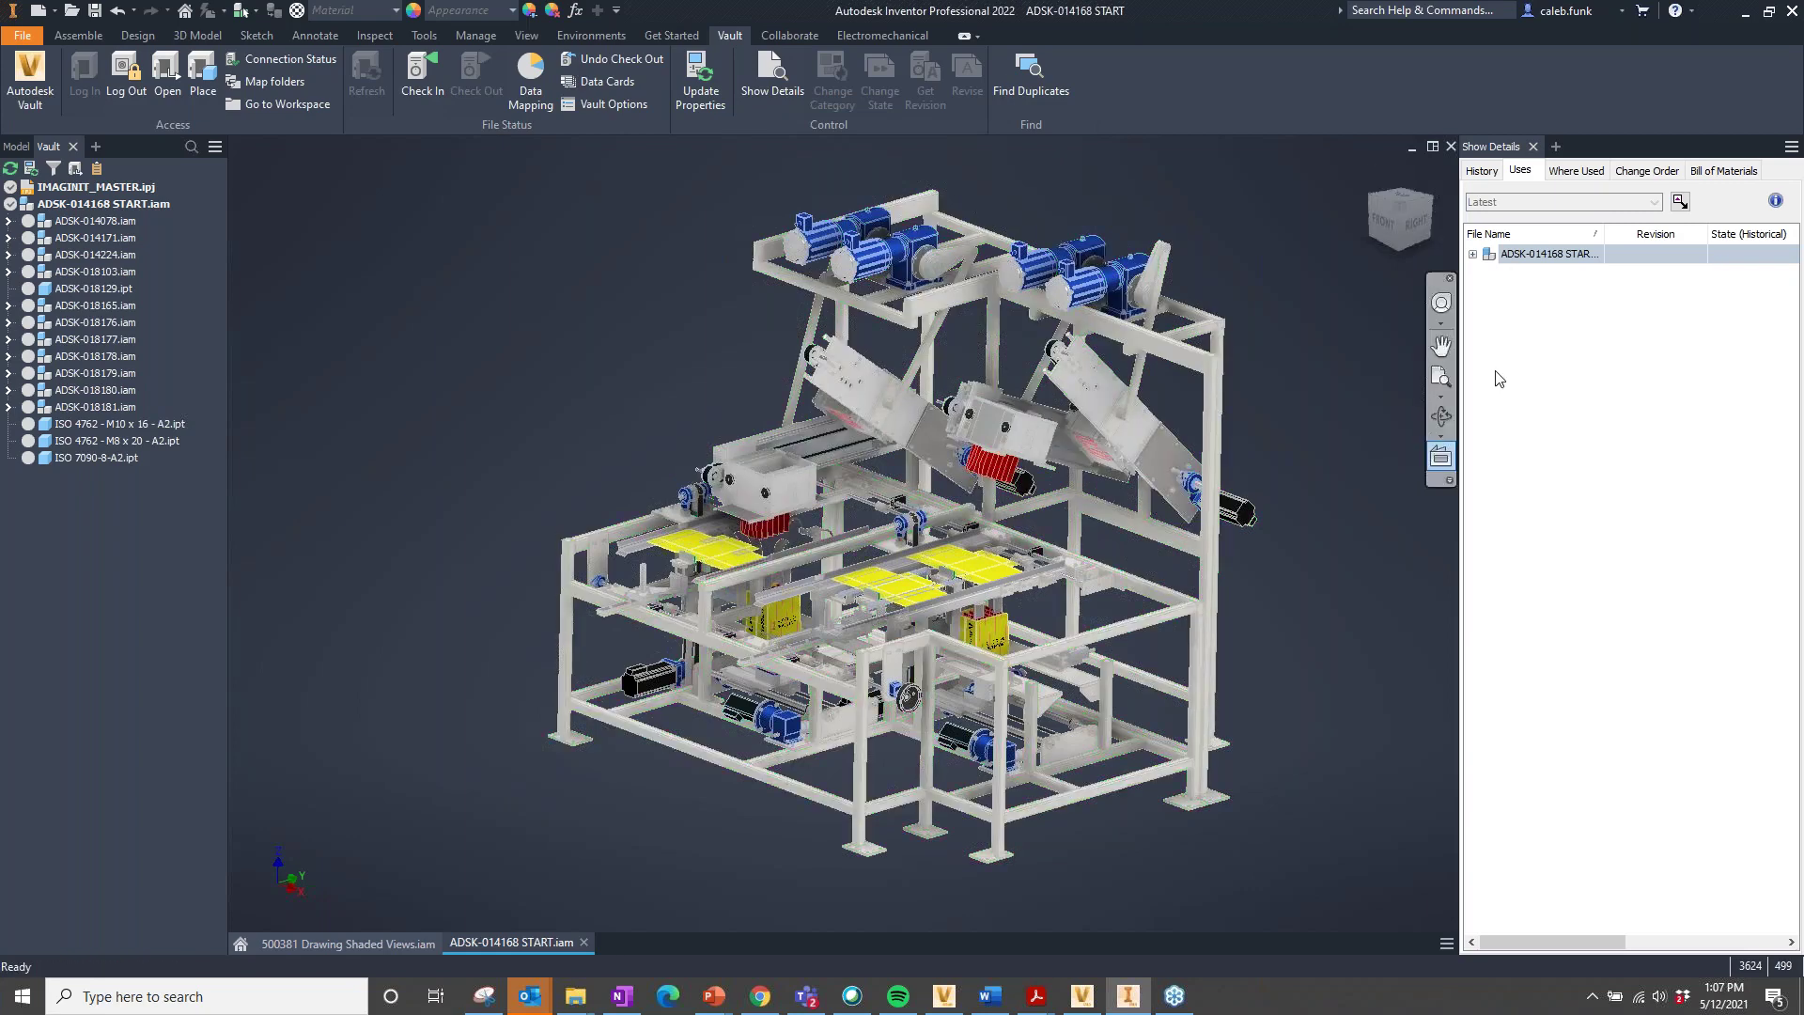
pyautogui.moveTo(1695, 148); pyautogui.dragTo(453, 232)
pyautogui.moveTo(515, 421); pyautogui.dragTo(762, 615)
pyautogui.moveTo(577, 223); pyautogui.dragTo(1799, 279)
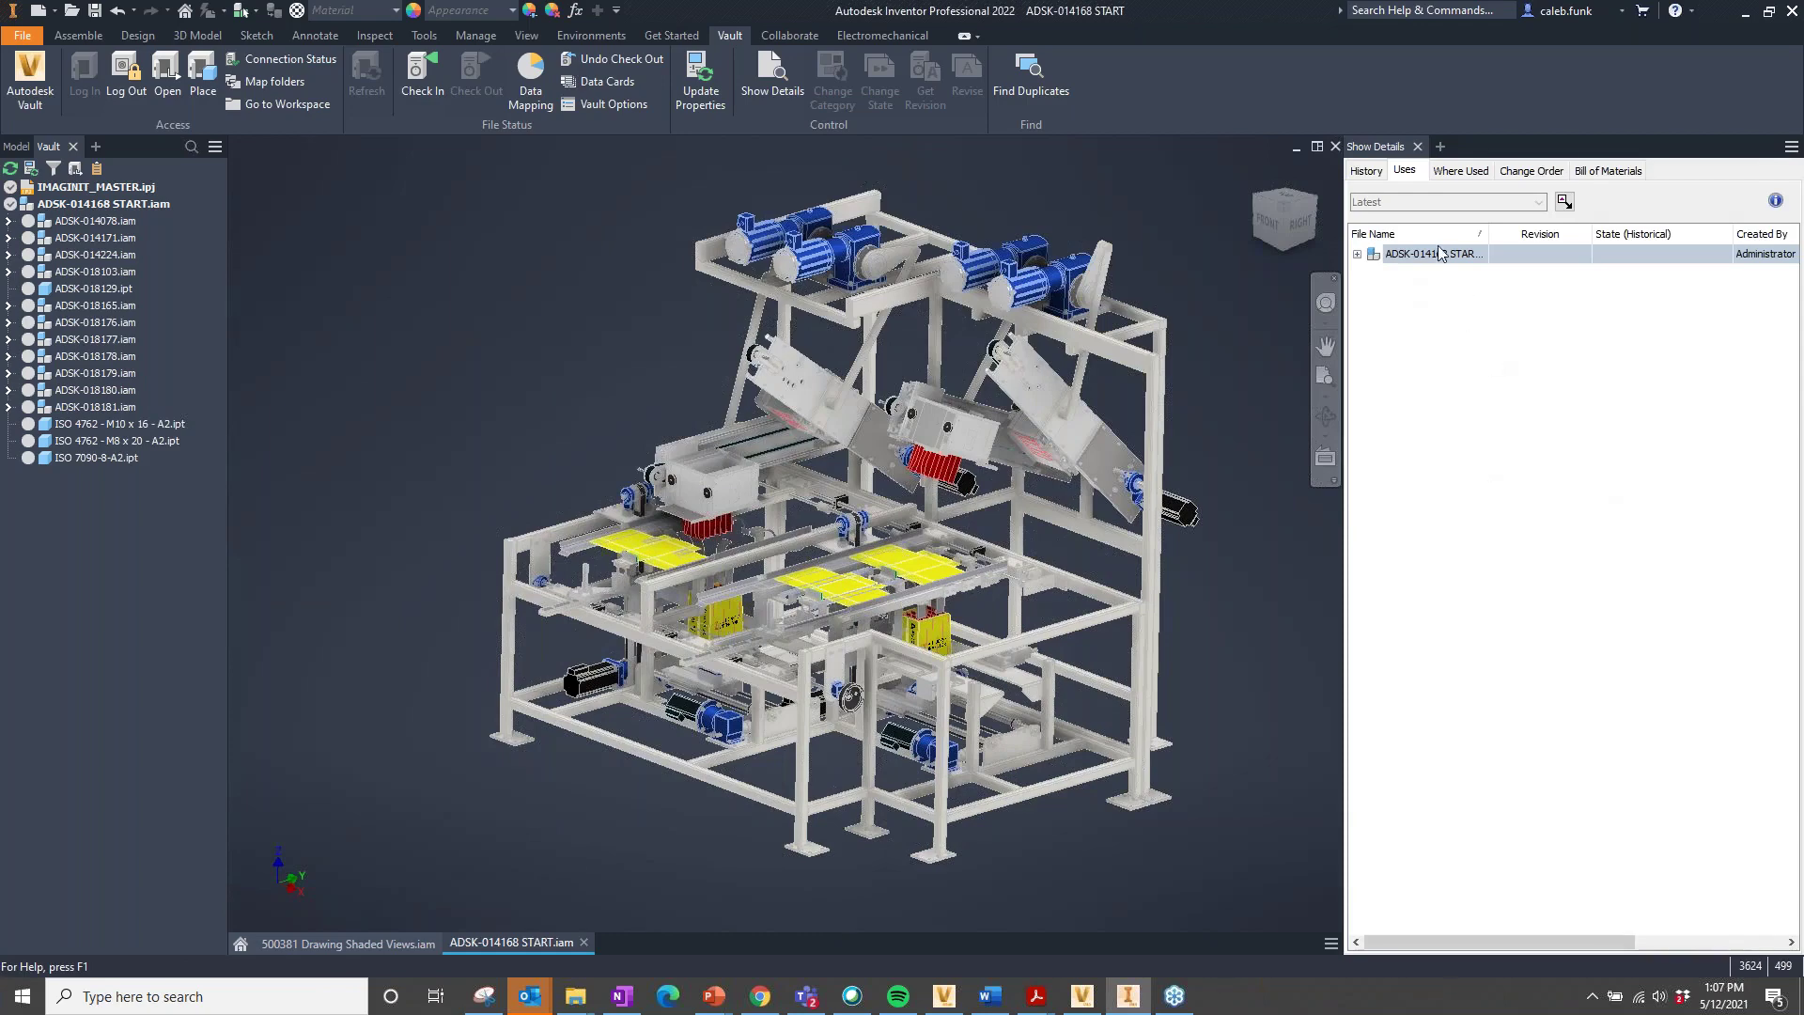
# - Review the assembly's version history and its uses, expanding ADSK-014171.iam down to its components
pyautogui.click(1375, 176)
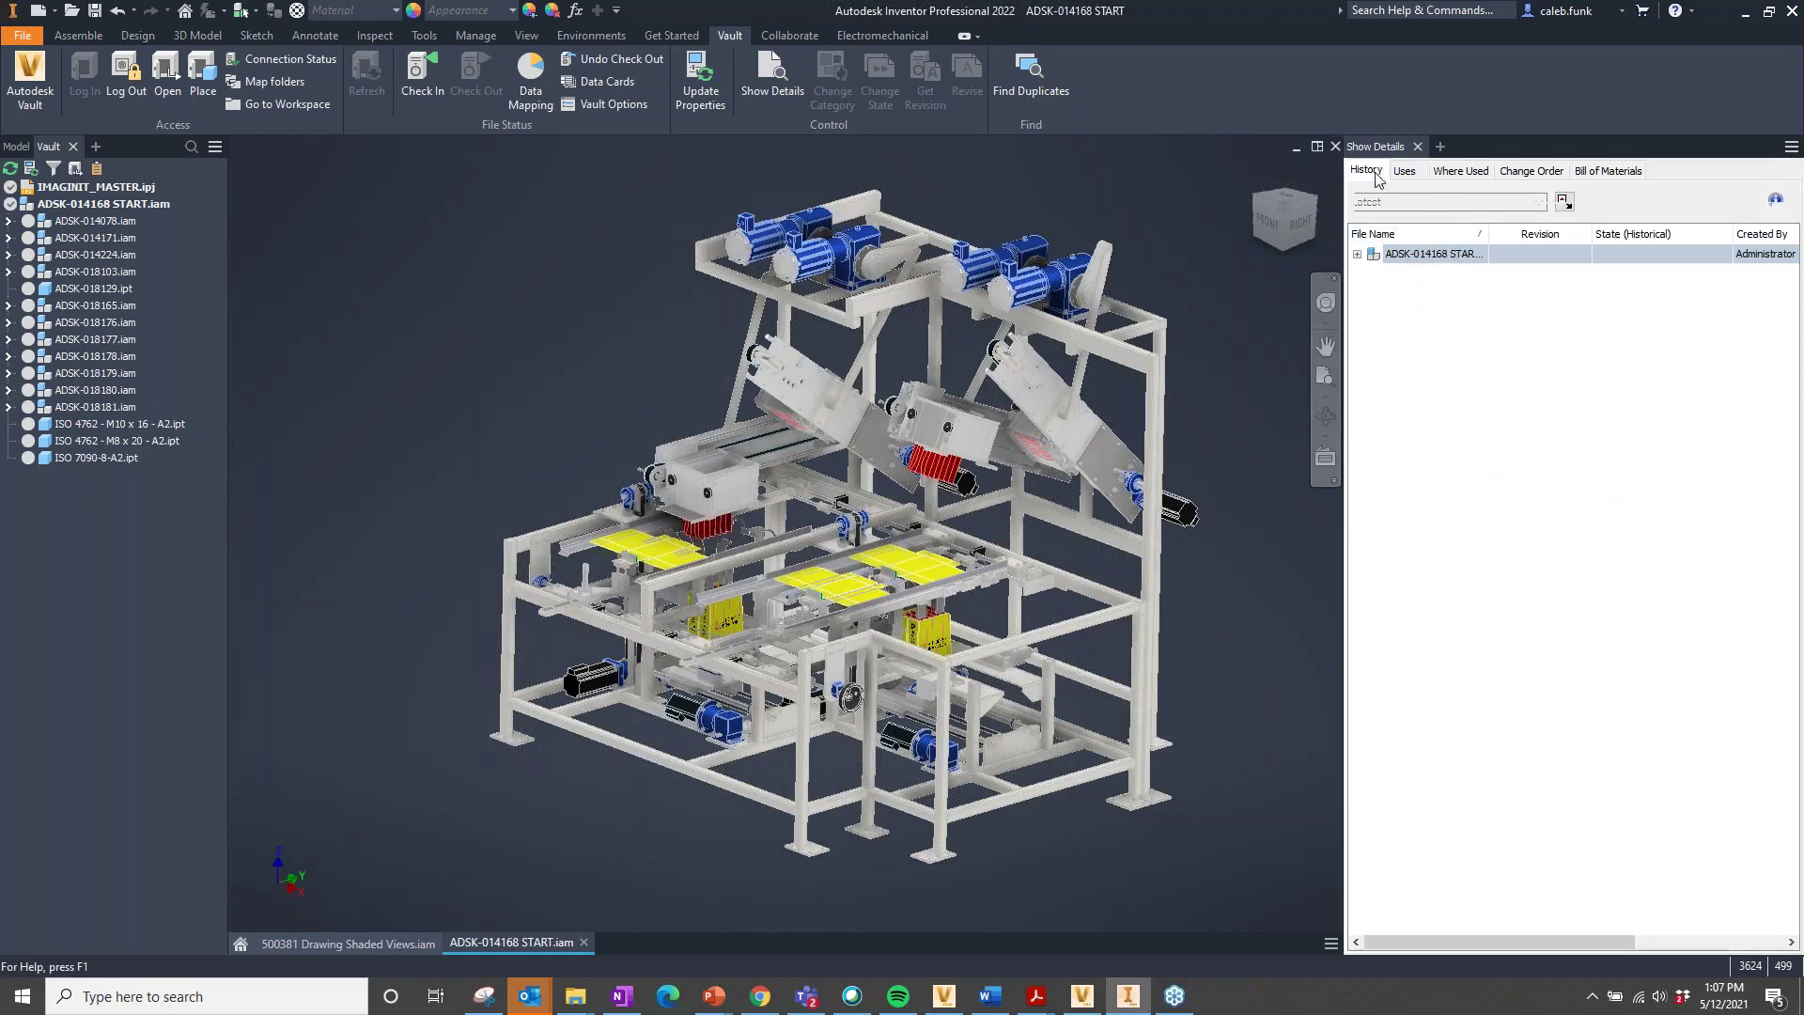
pyautogui.click(1404, 170)
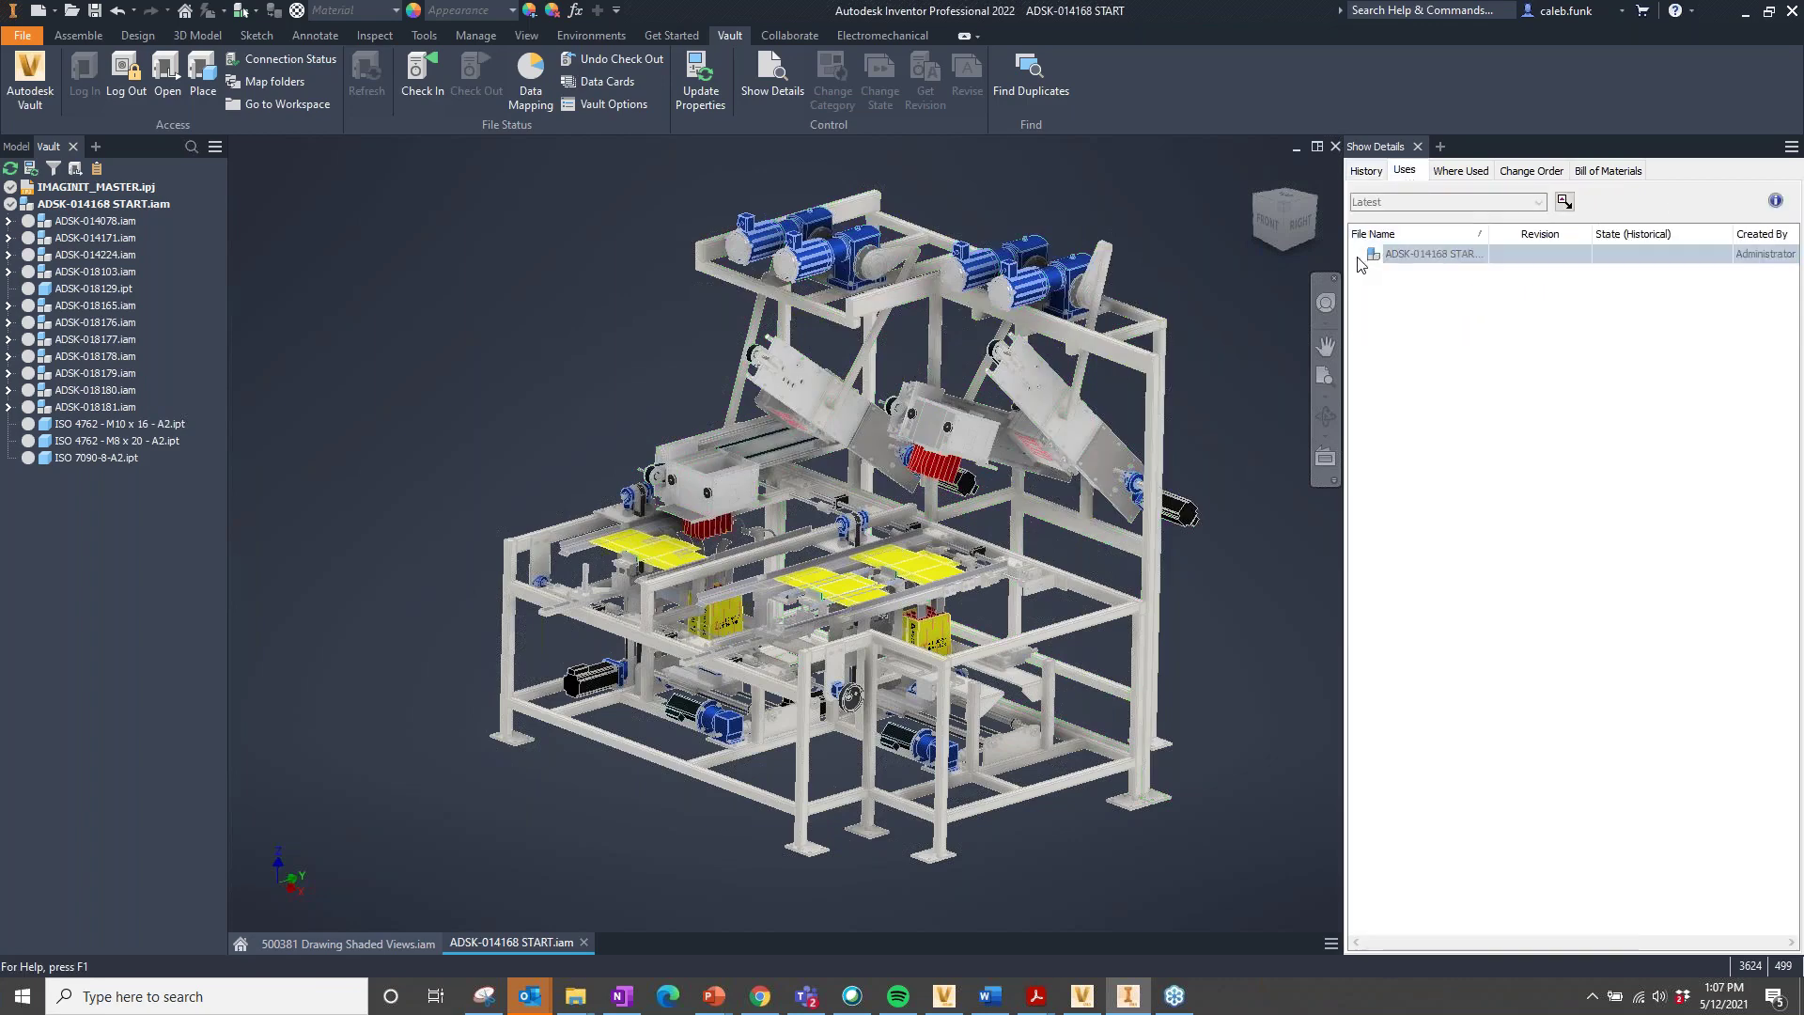
pyautogui.click(1357, 254)
pyautogui.click(1373, 294)
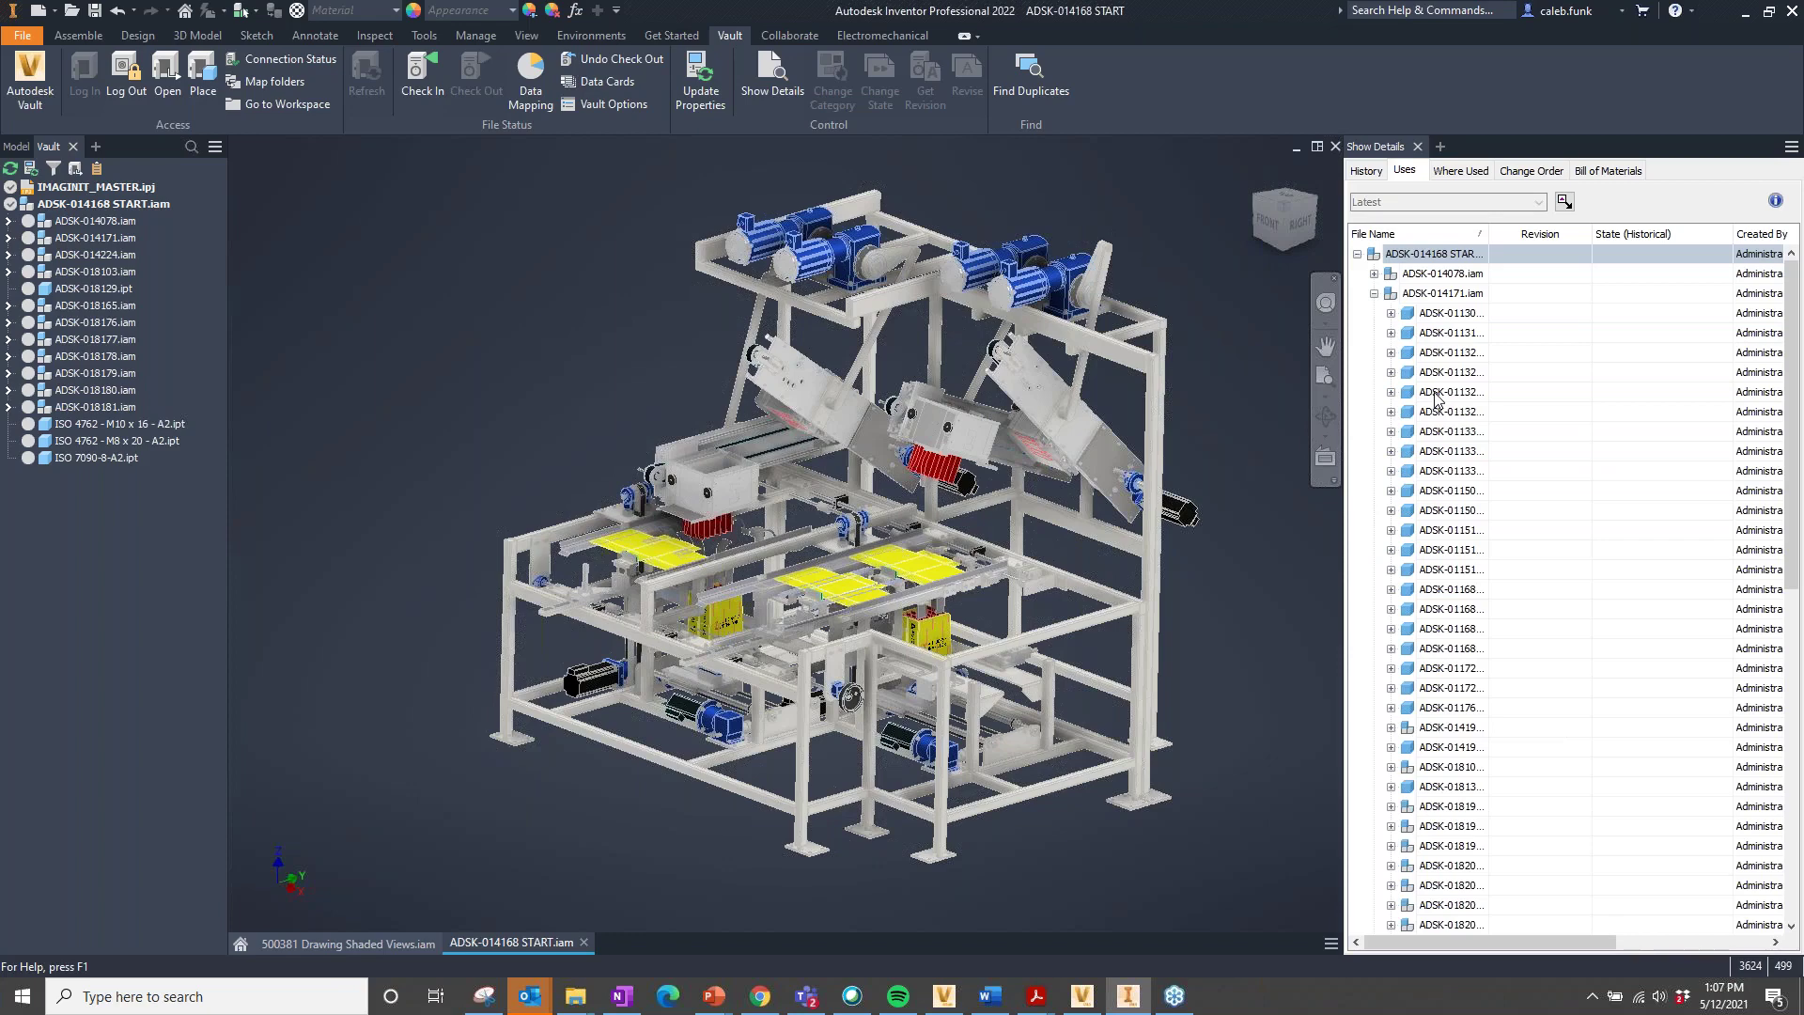
# - Check the assembly's change order and bill of materials details, and expand the parent files where it is used
pyautogui.click(1519, 175)
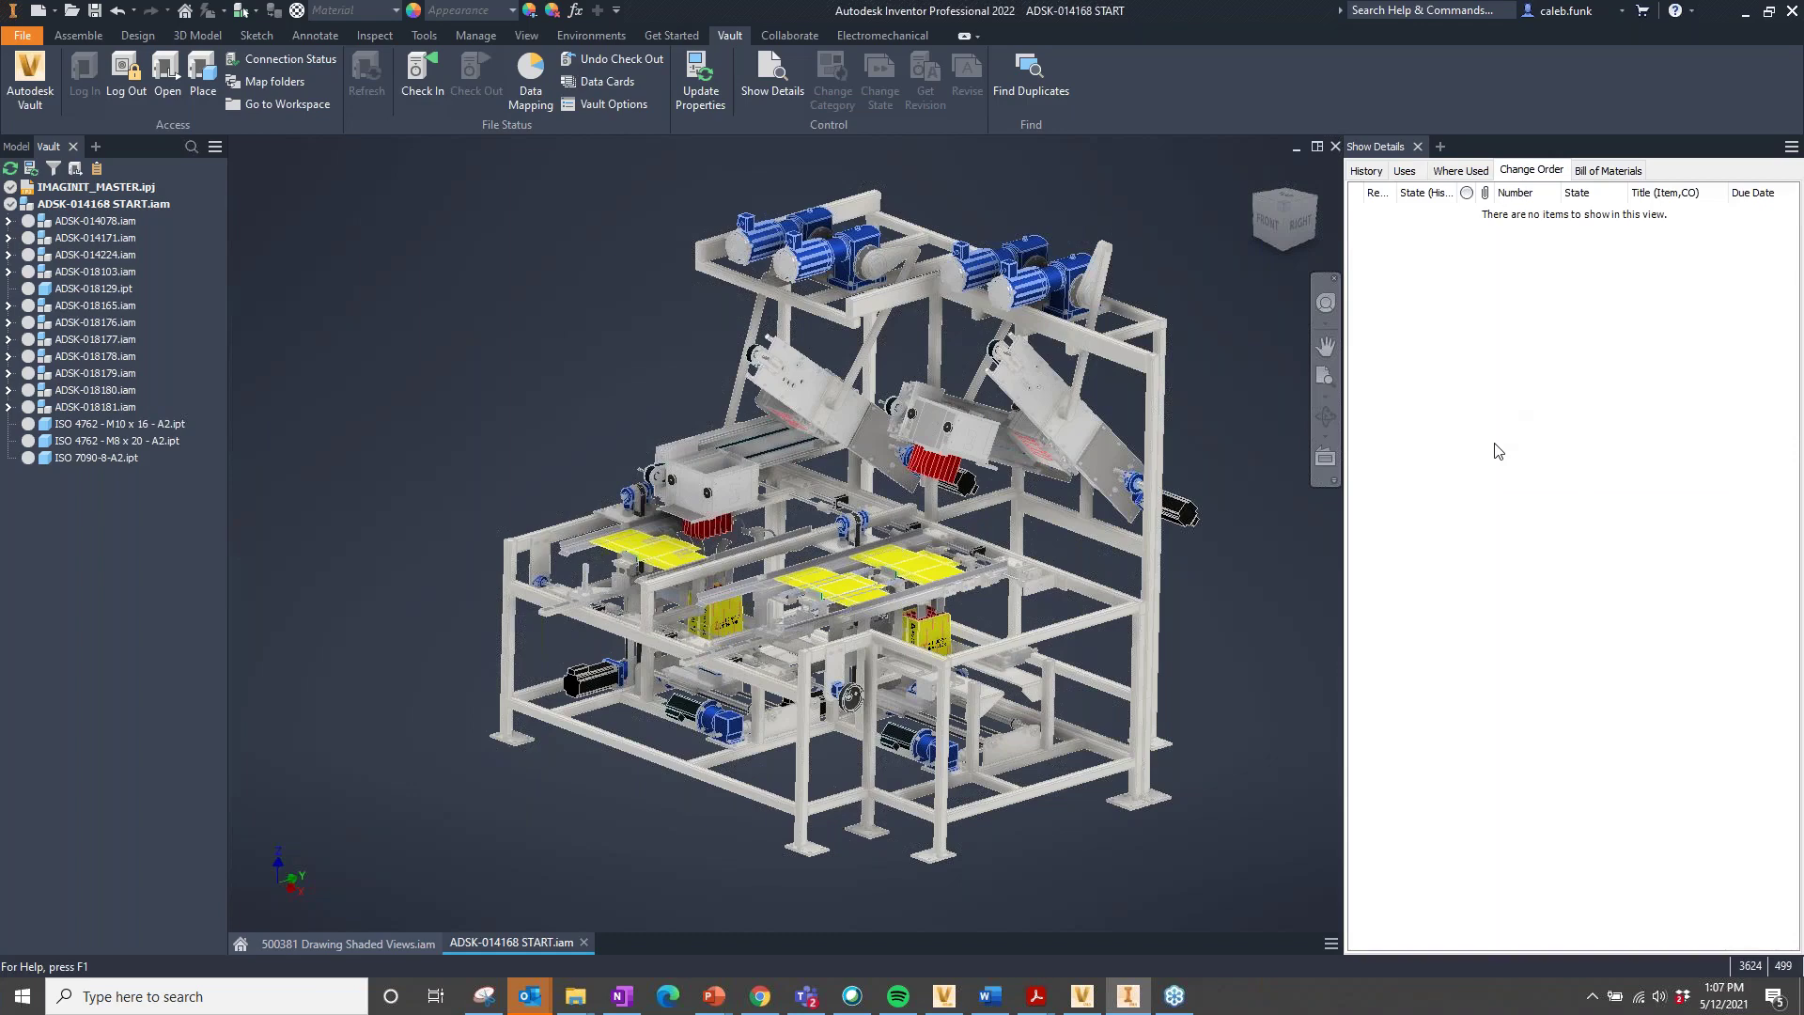
pyautogui.click(1628, 176)
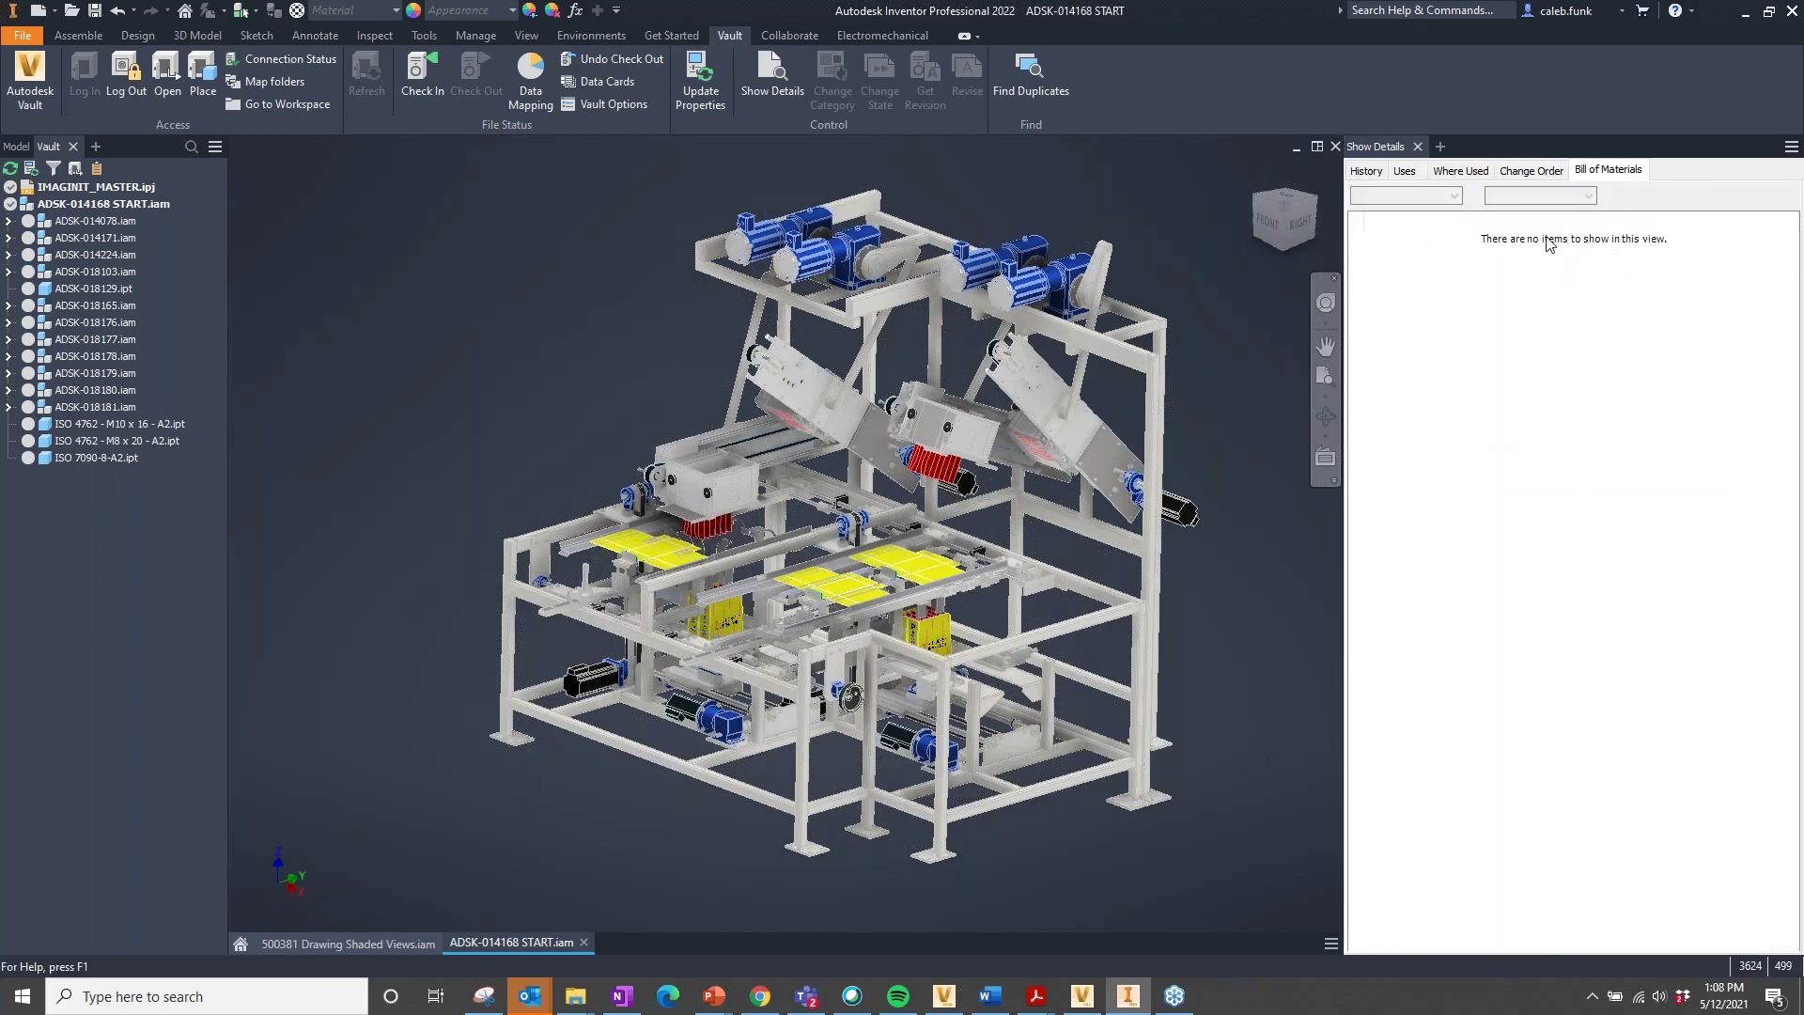
pyautogui.click(1532, 174)
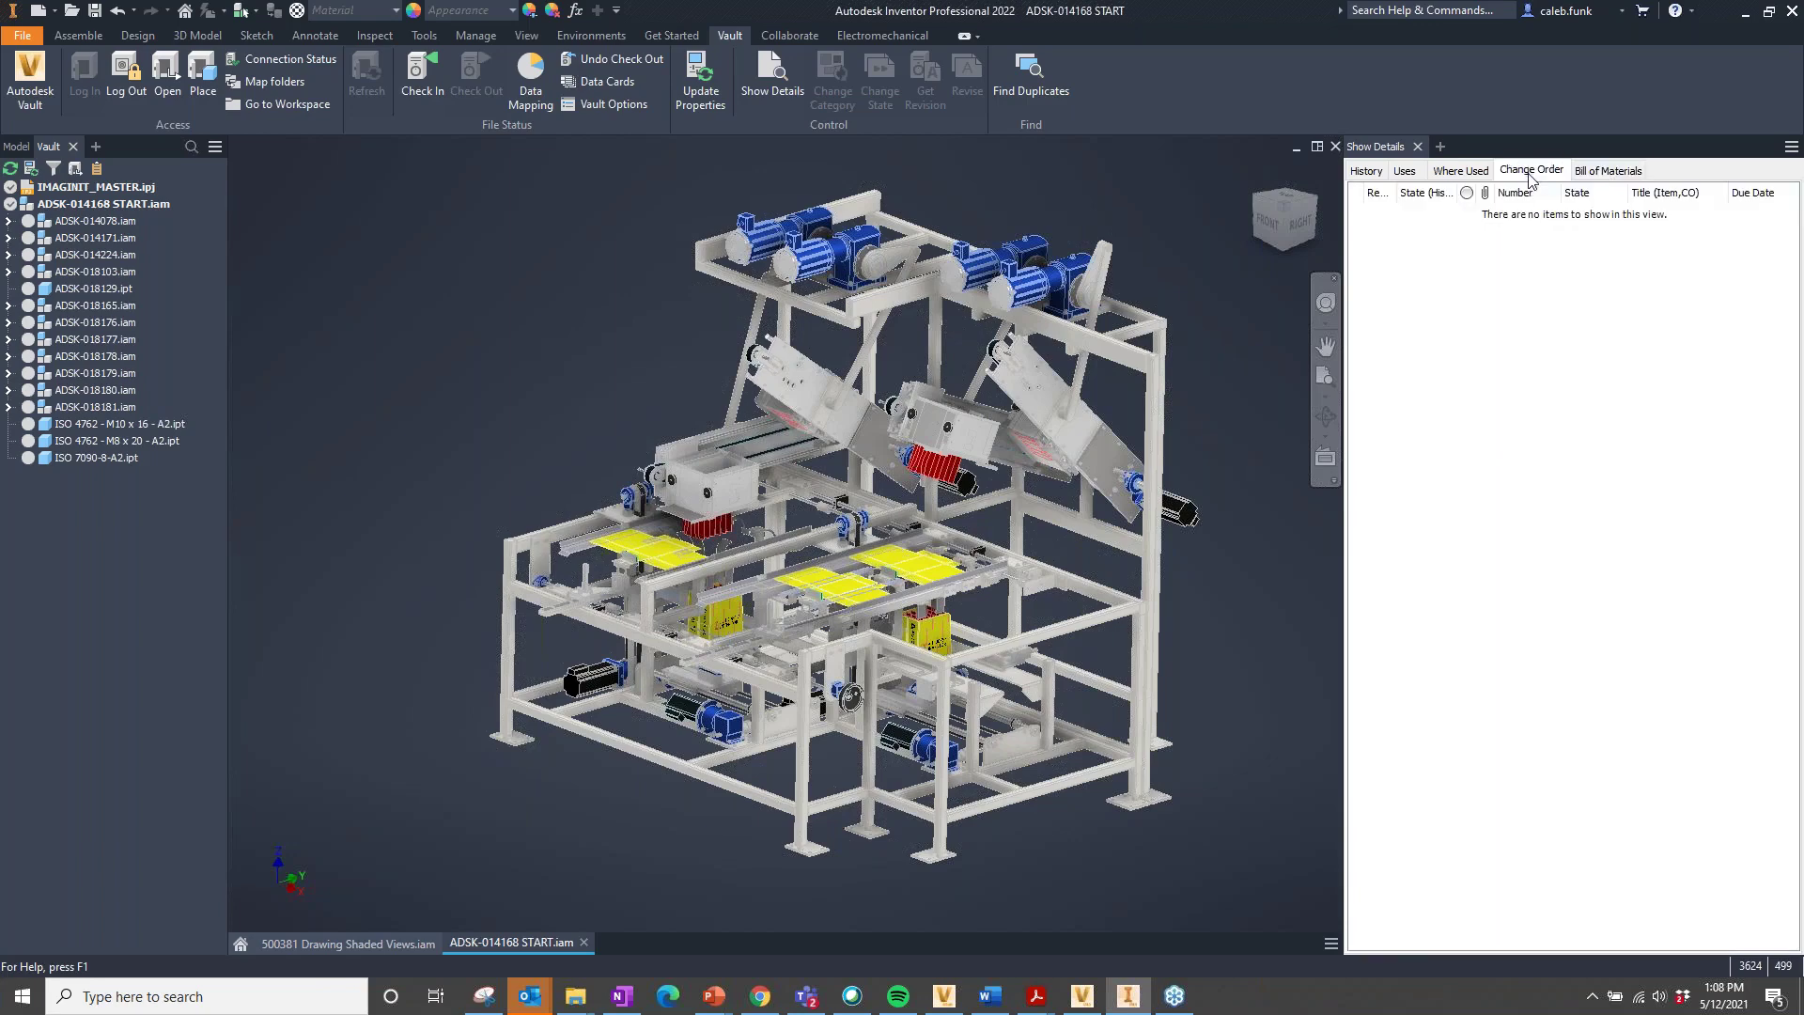
pyautogui.click(1463, 178)
pyautogui.click(1357, 249)
pyautogui.click(1374, 268)
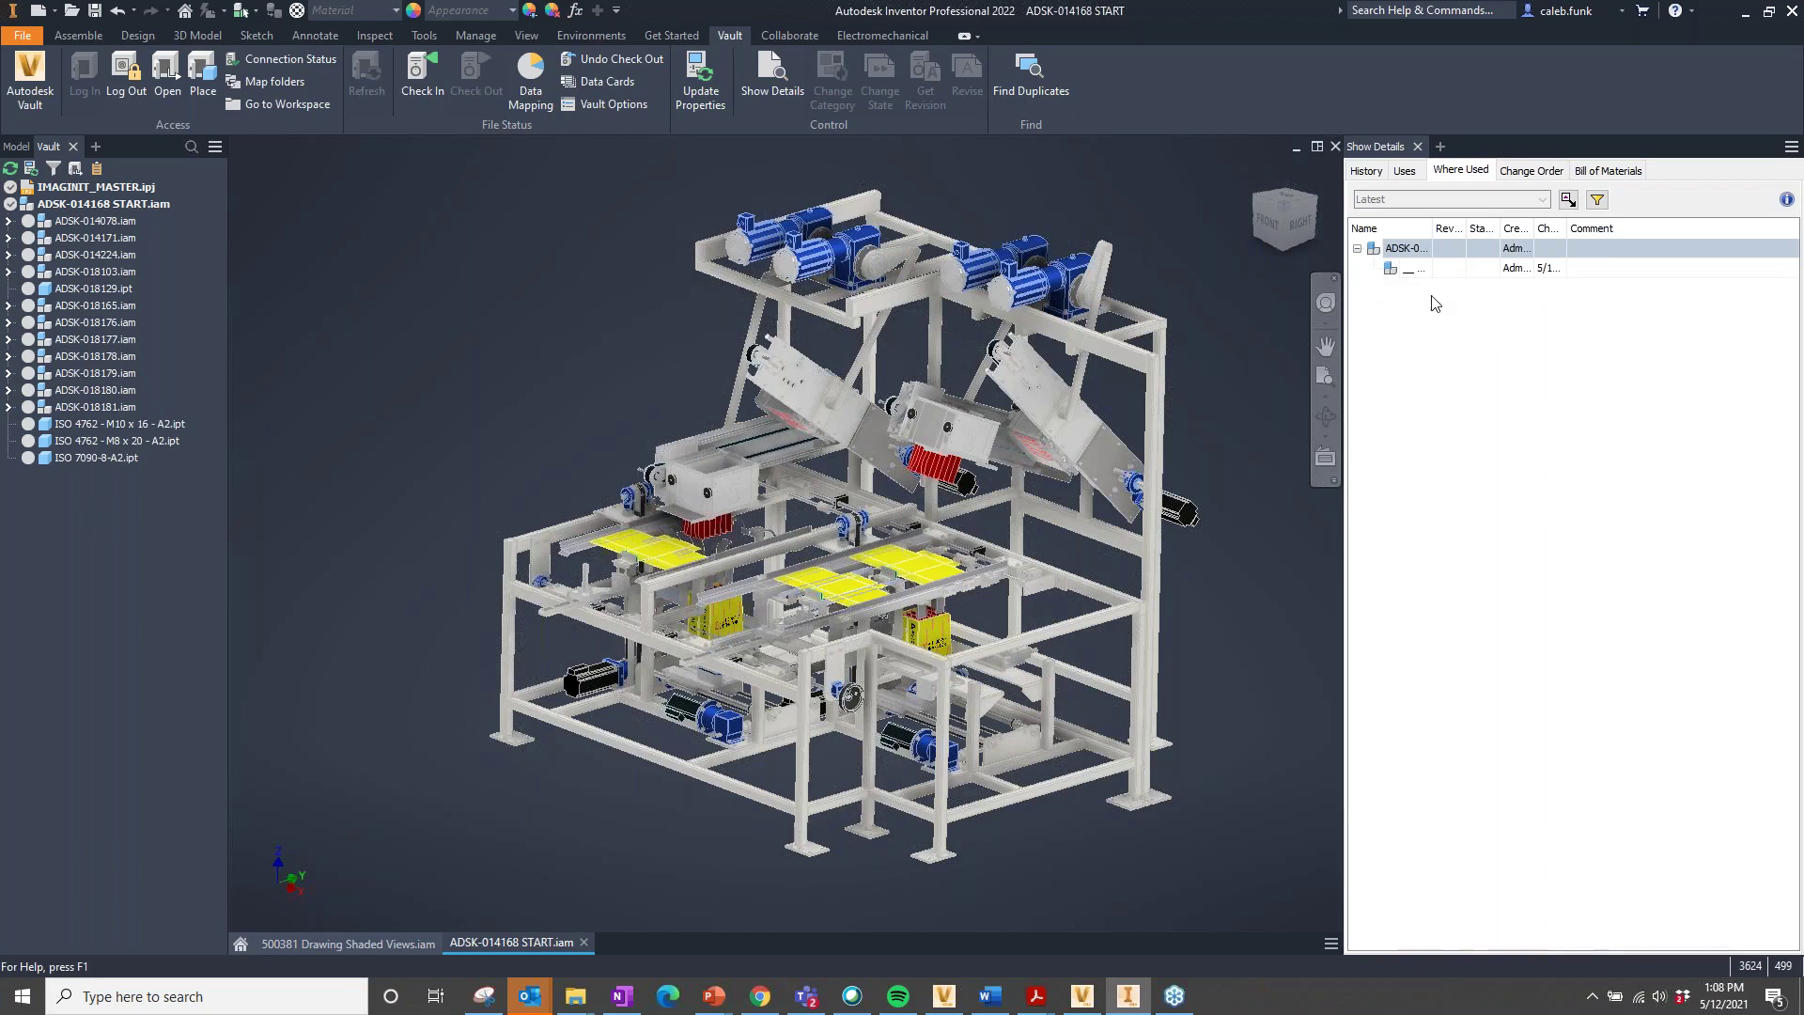
pyautogui.click(1531, 170)
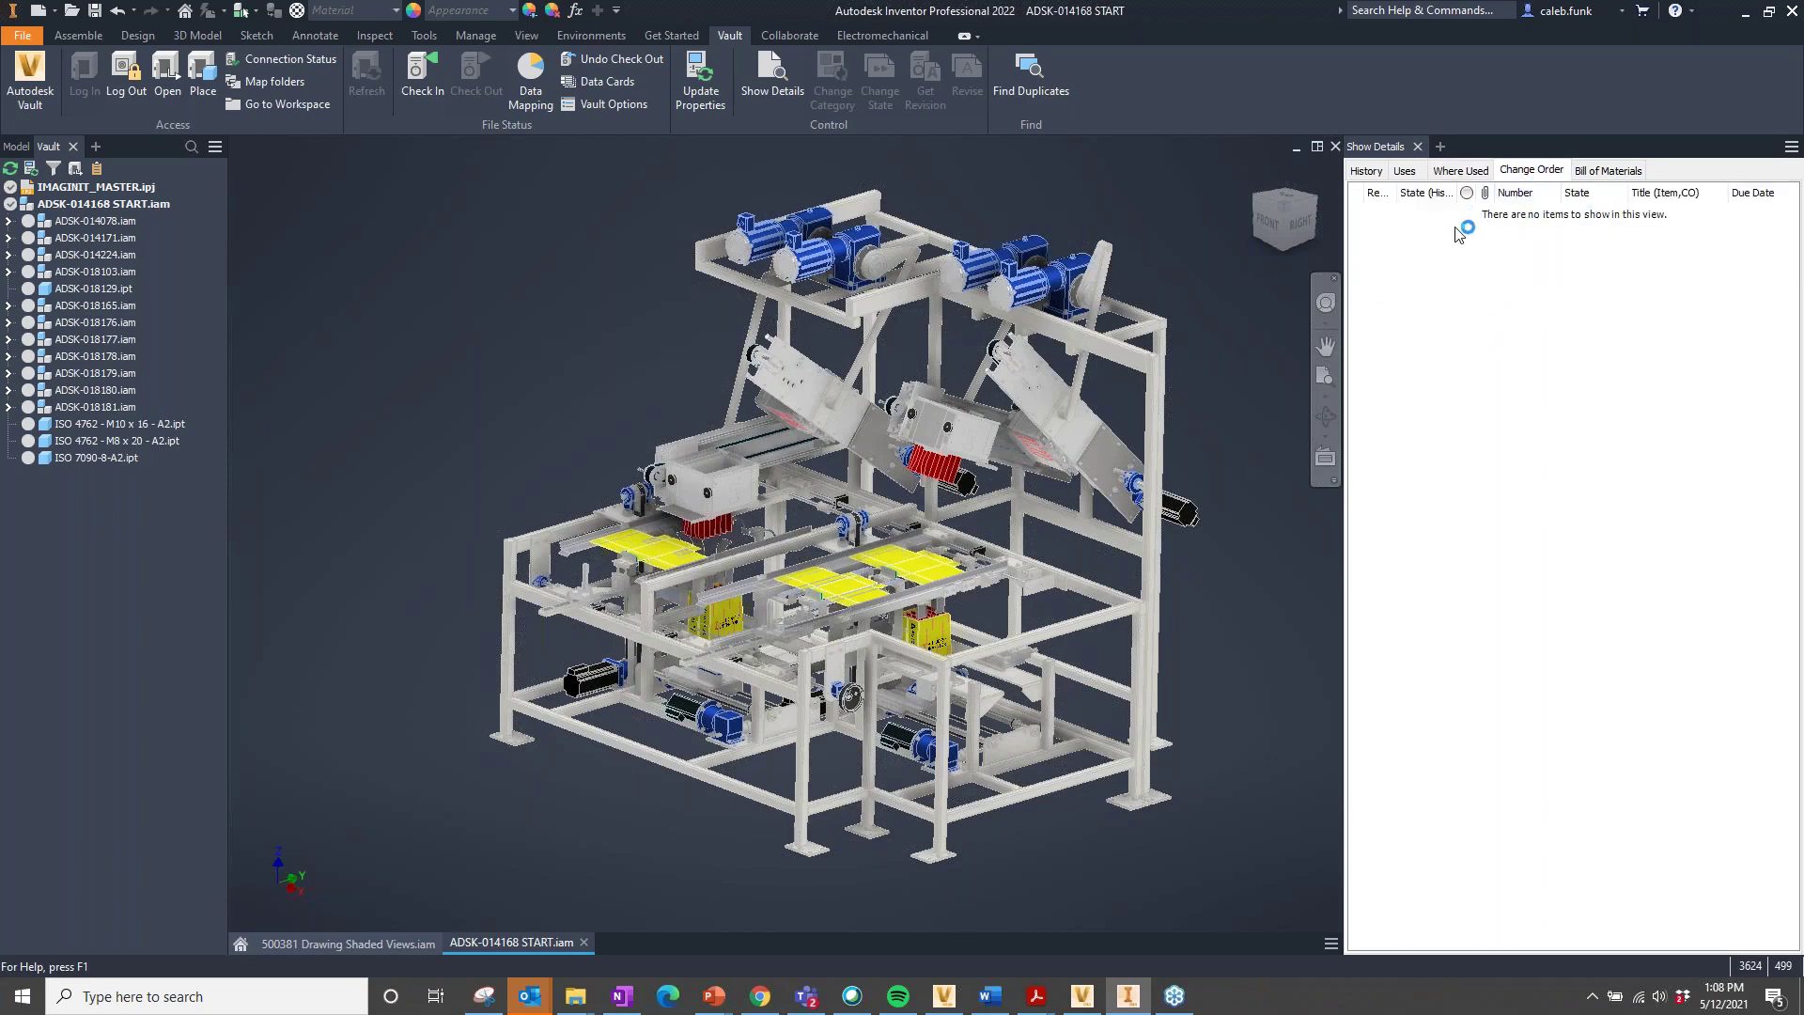
# - From the uses under ADSK-014171.iam, go to the folder of part ADSK-011337.ipt in Vault Professional
pyautogui.click(1407, 172)
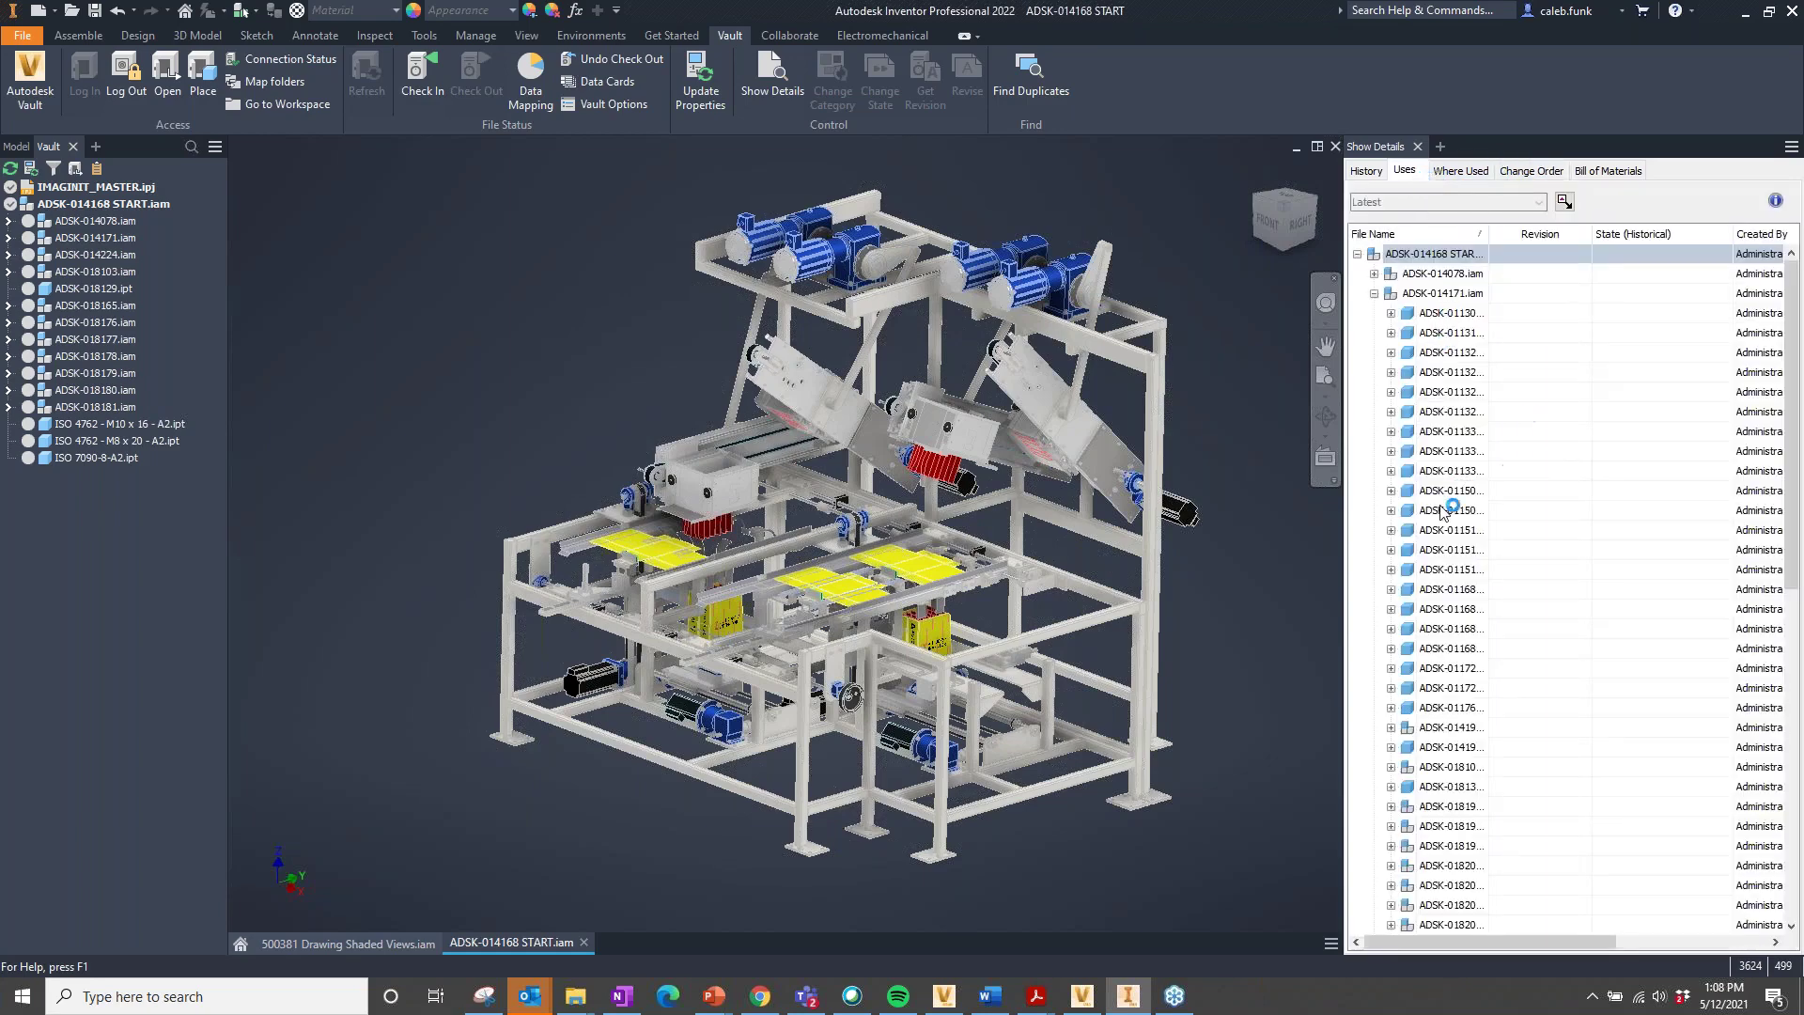
pyautogui.click(1390, 452)
pyautogui.rightClick(1451, 458)
pyautogui.moveTo(1529, 512)
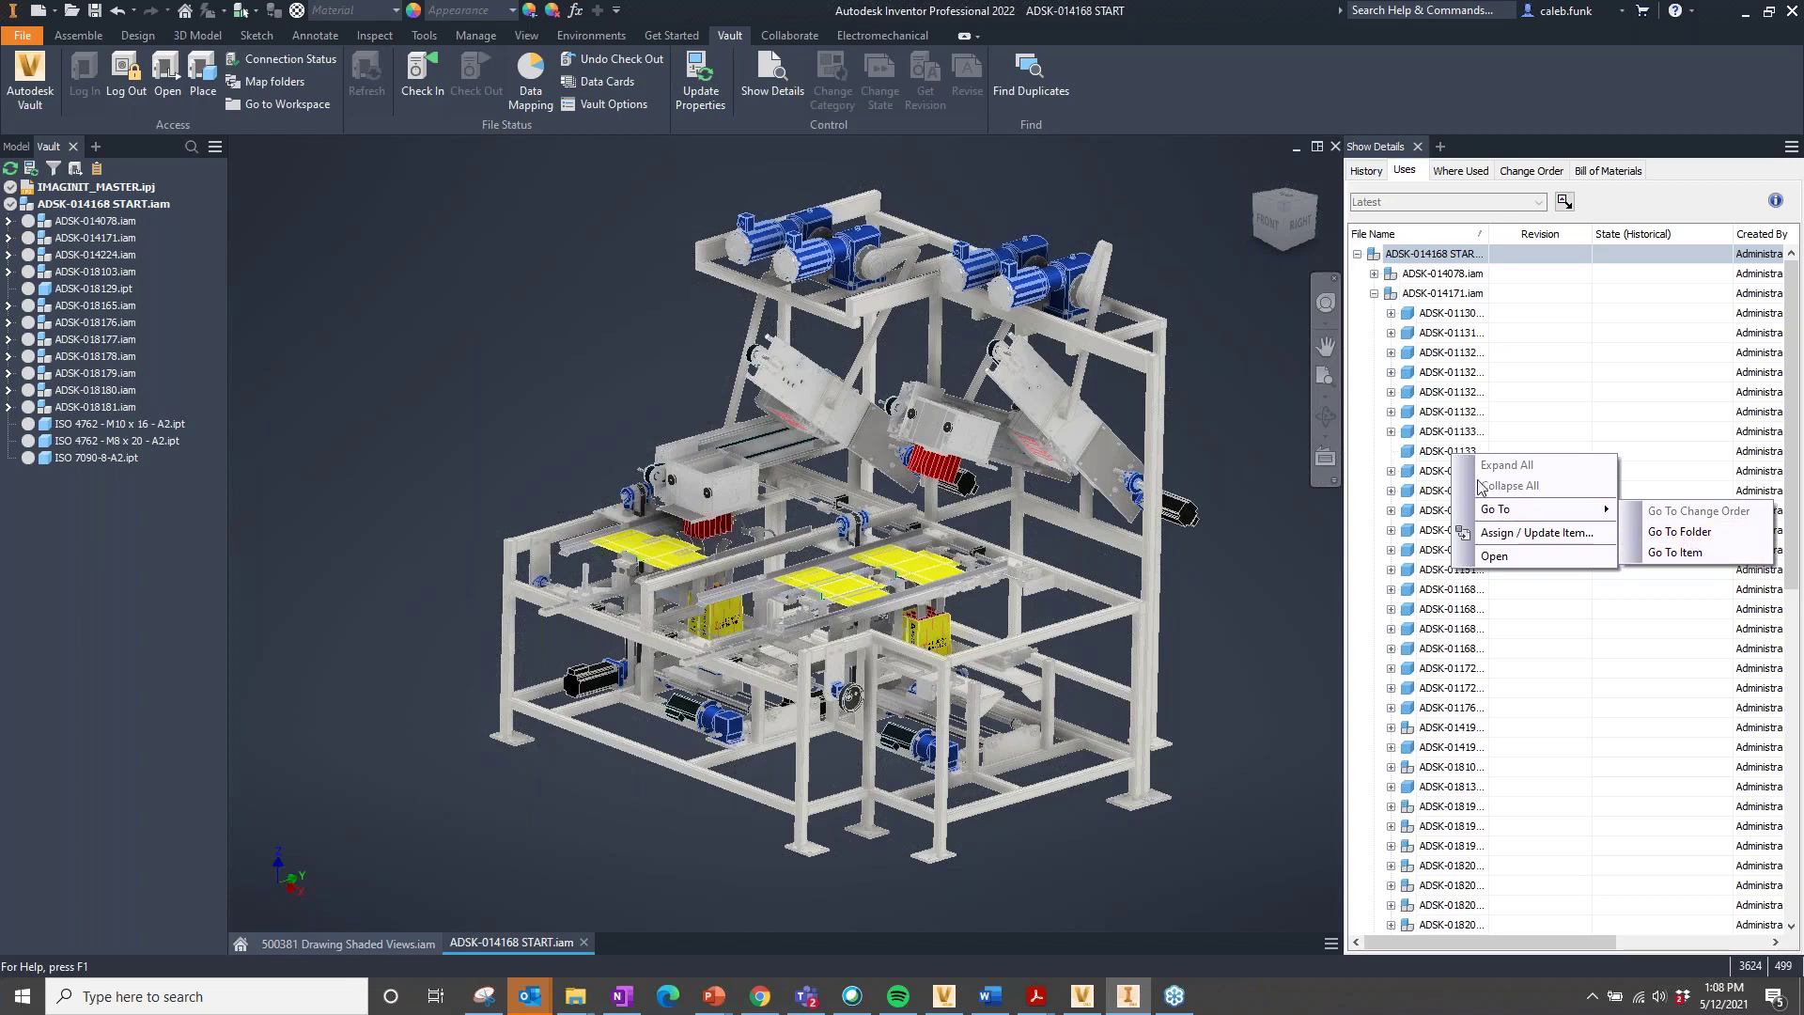
pyautogui.click(1429, 458)
pyautogui.rightClick(1453, 459)
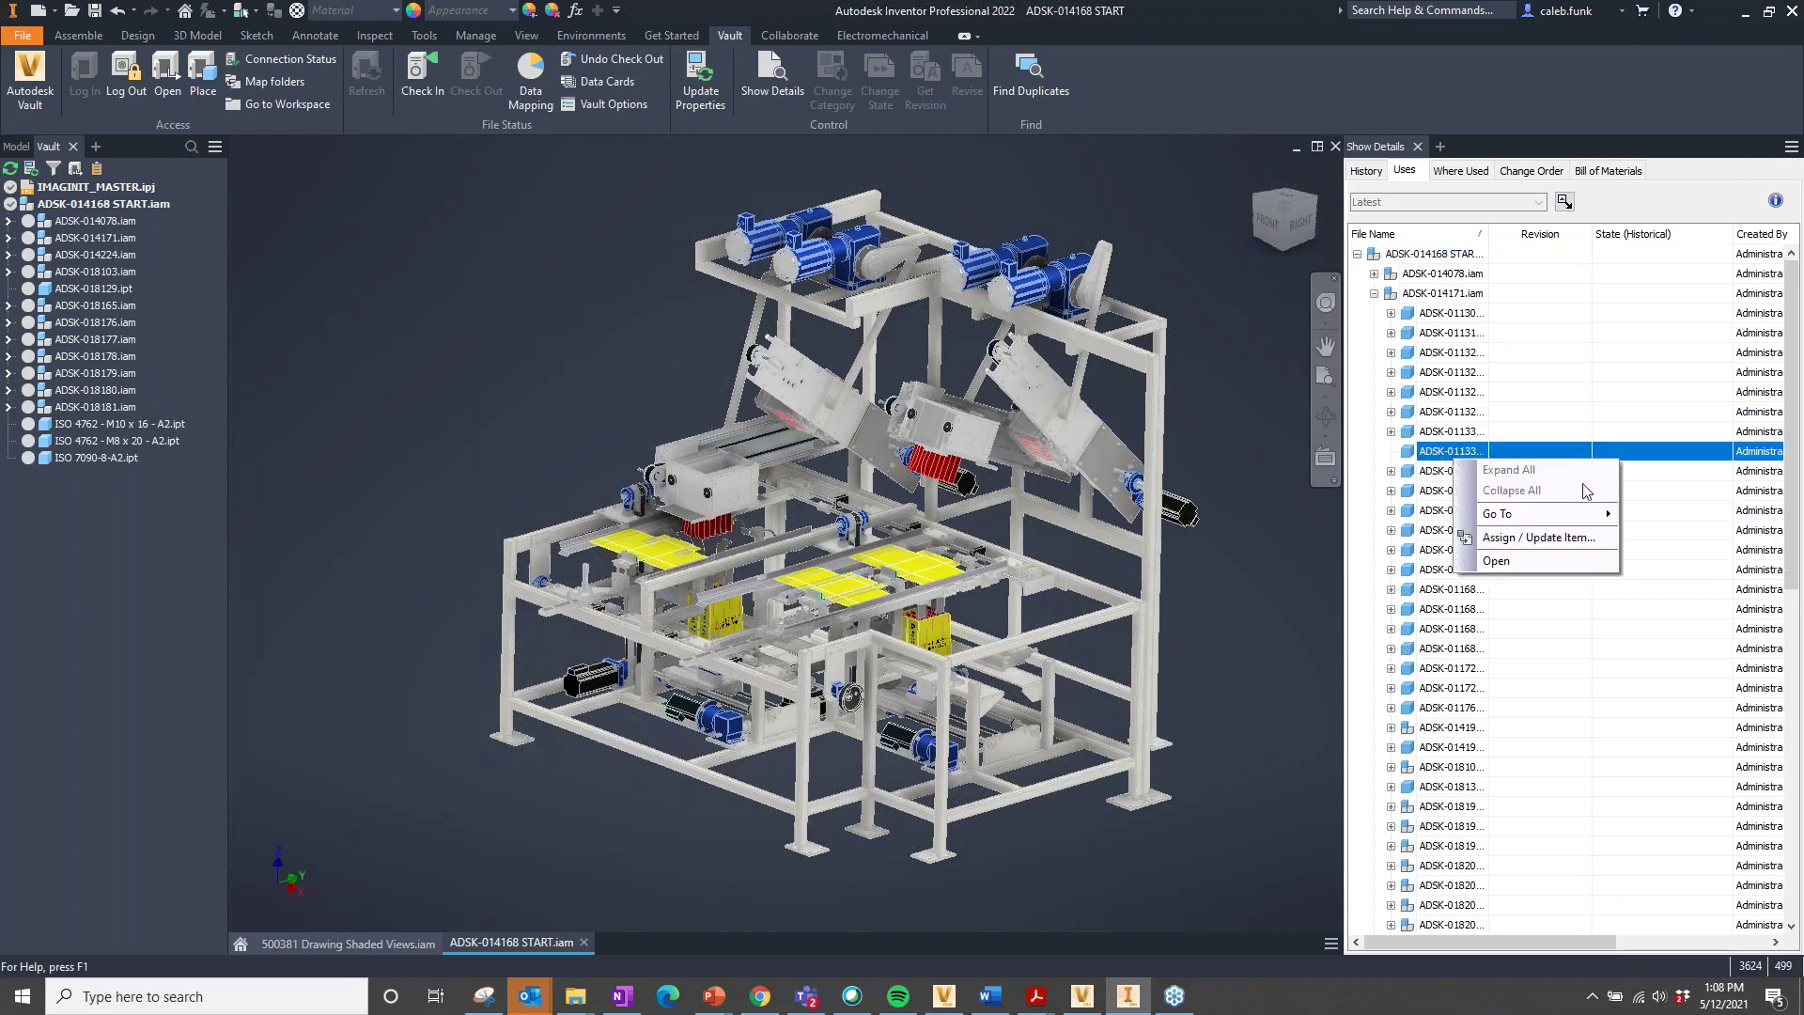
pyautogui.moveTo(1579, 515)
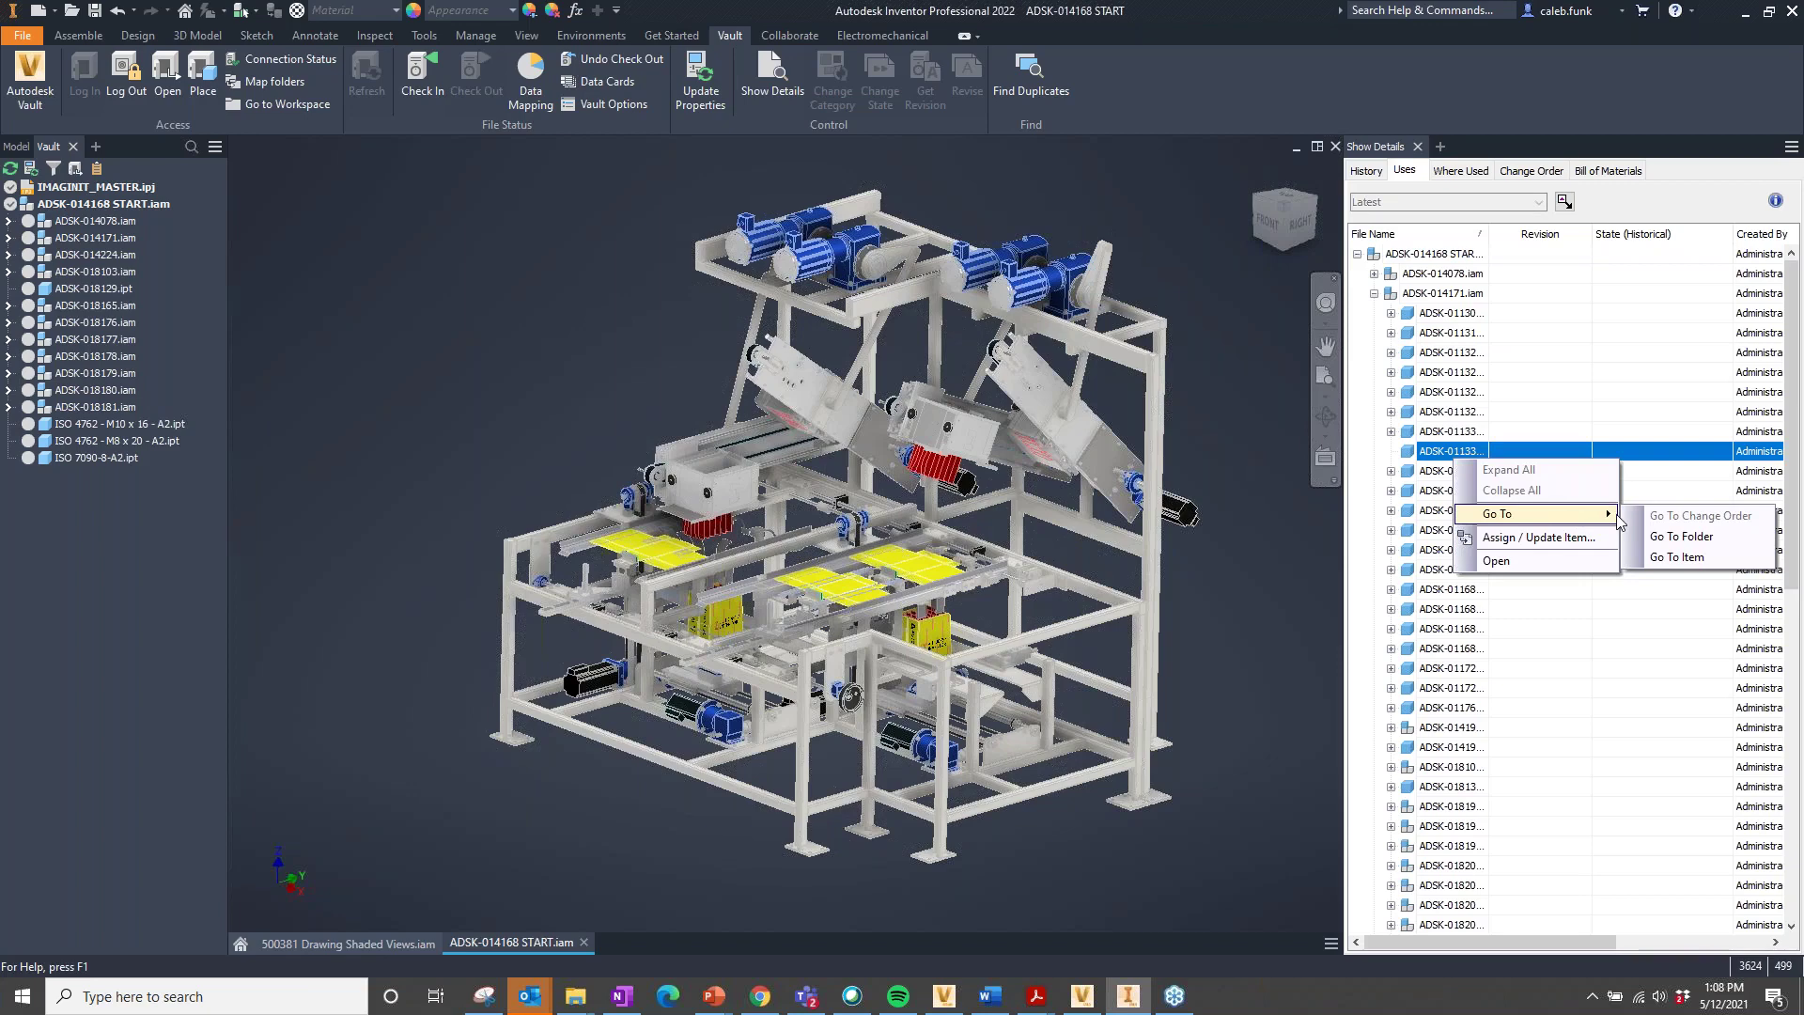
pyautogui.click(1680, 537)
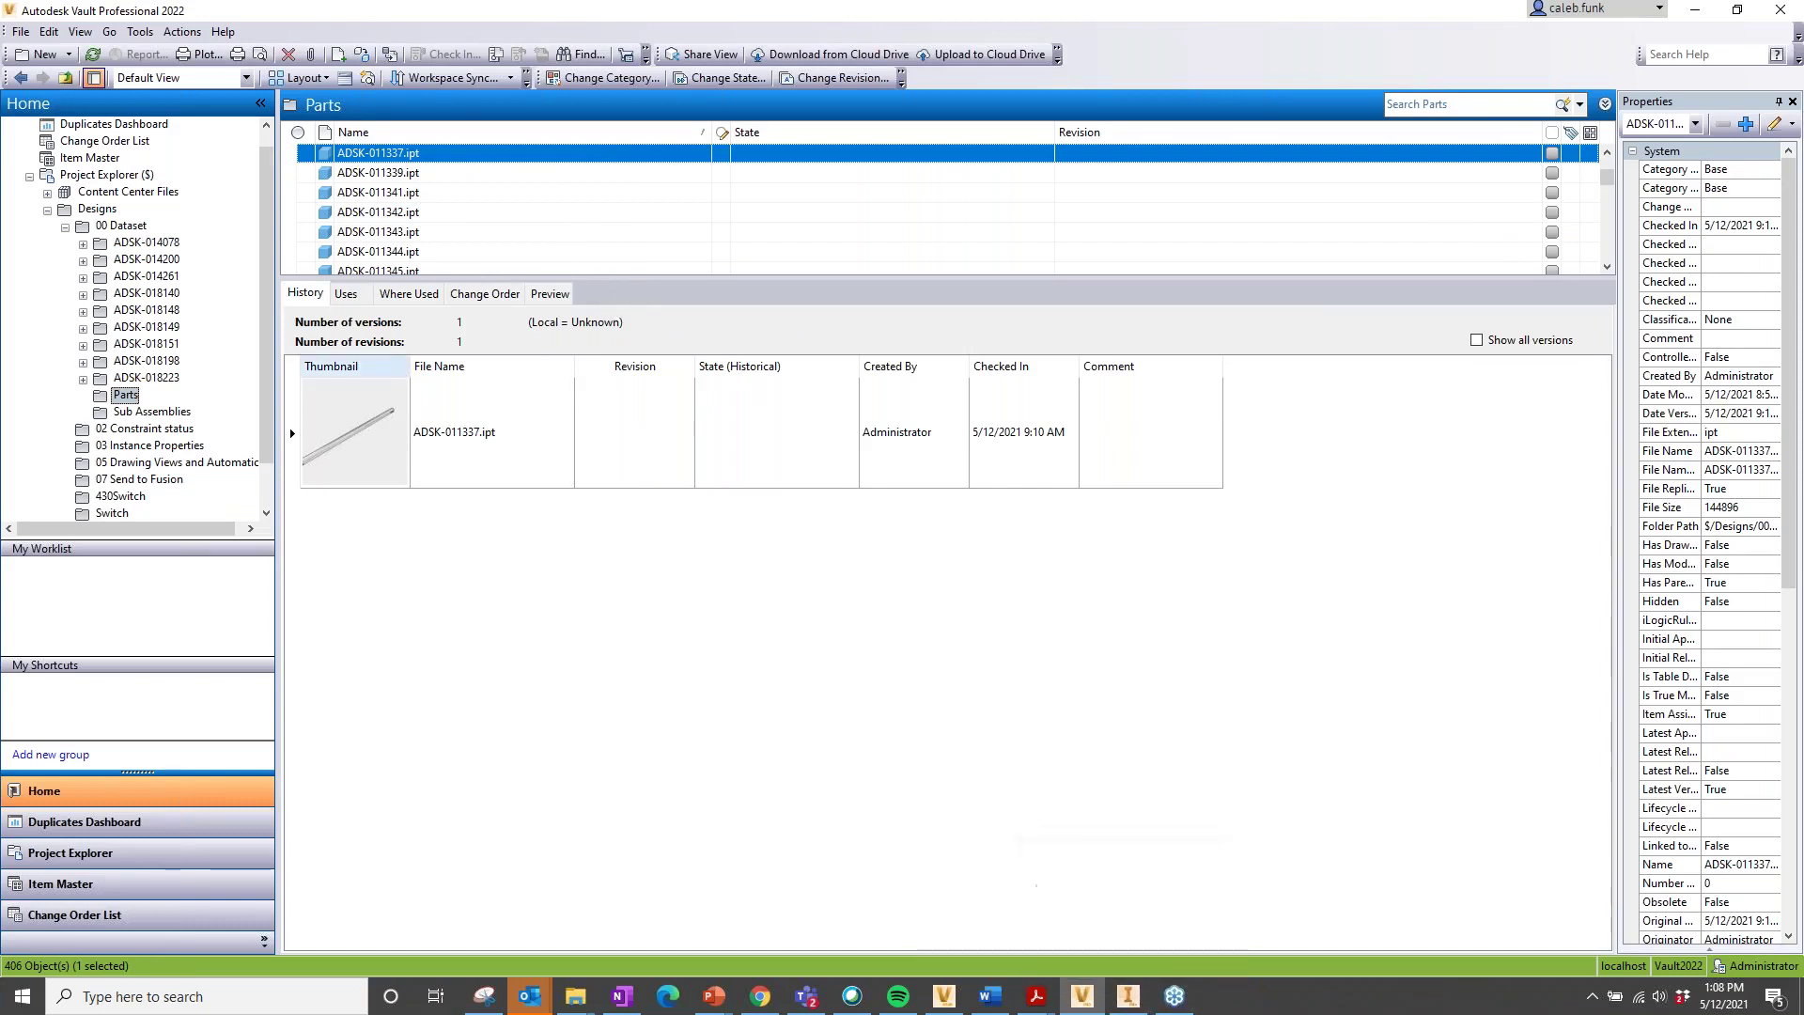
# - Review the uses, where-used, change order and preview information of ADSK-011337.ipt
pyautogui.click(346, 293)
pyautogui.click(409, 293)
pyautogui.click(457, 294)
pyautogui.click(550, 293)
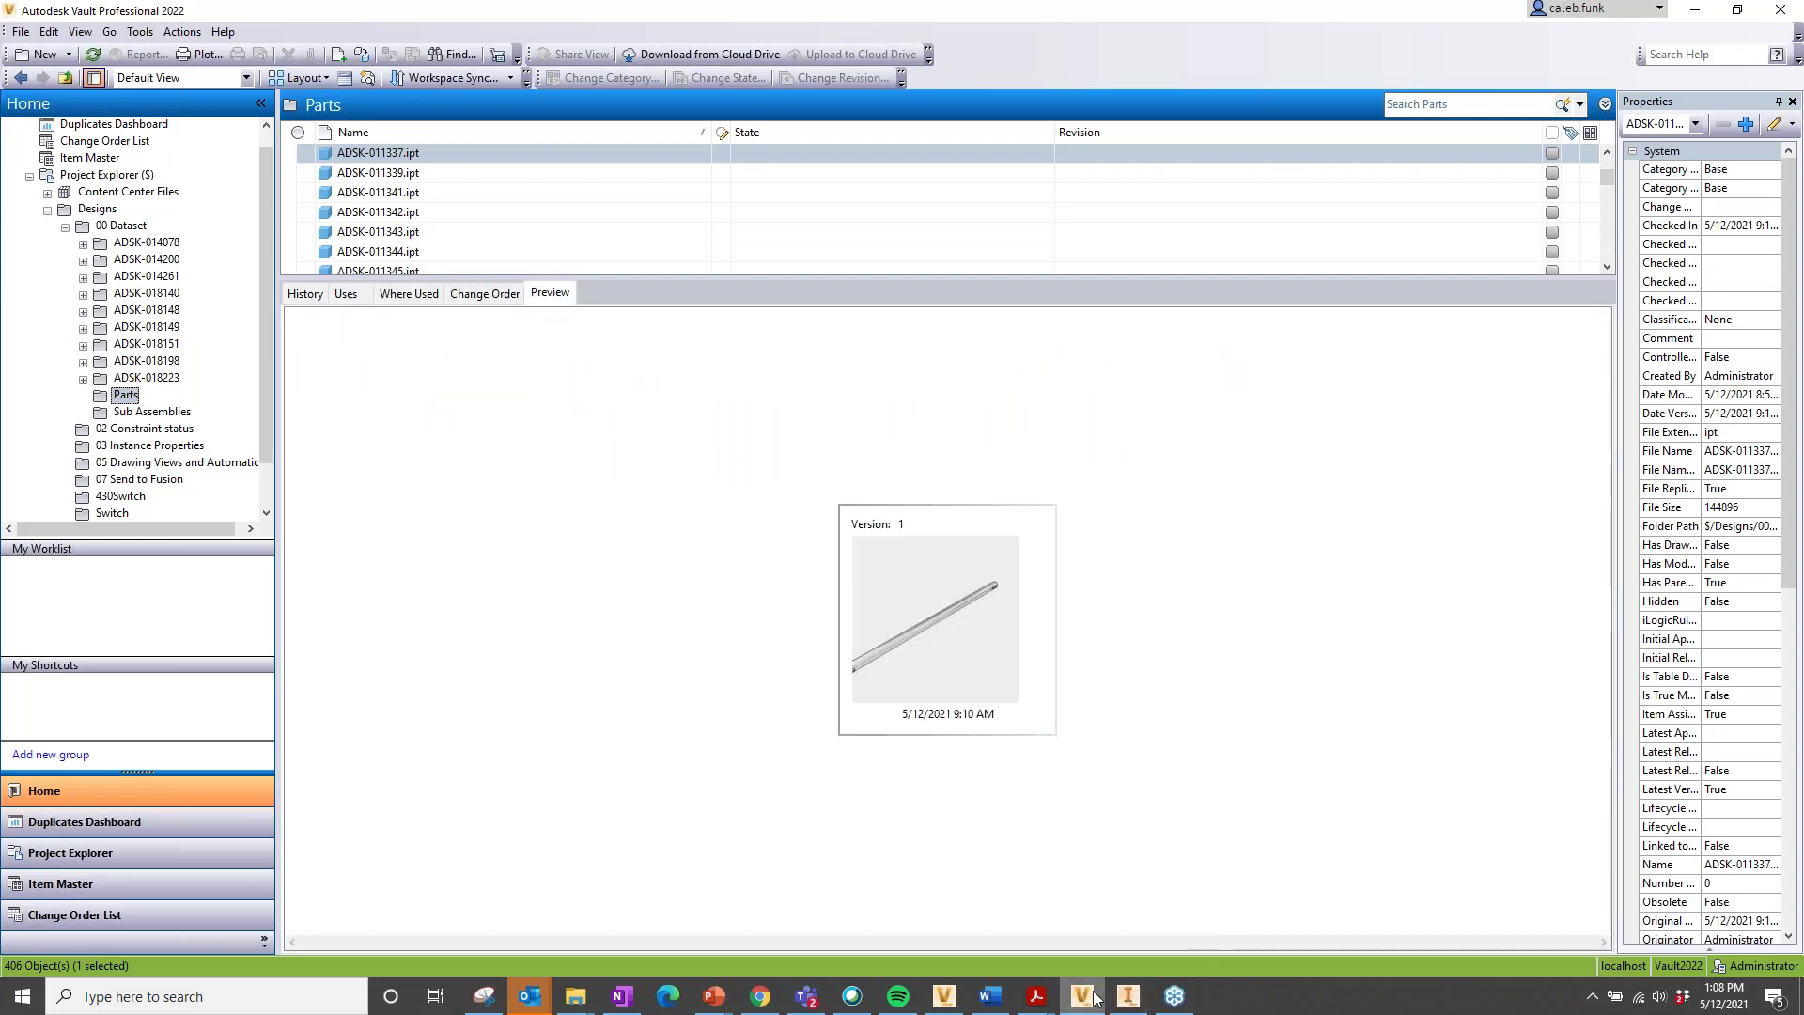
# - Switch back to Inventor, inspect the vault details of the upper and lower frame subassemblies, and expand the uses of ADSK-014078.iam
pyautogui.click(1128, 996)
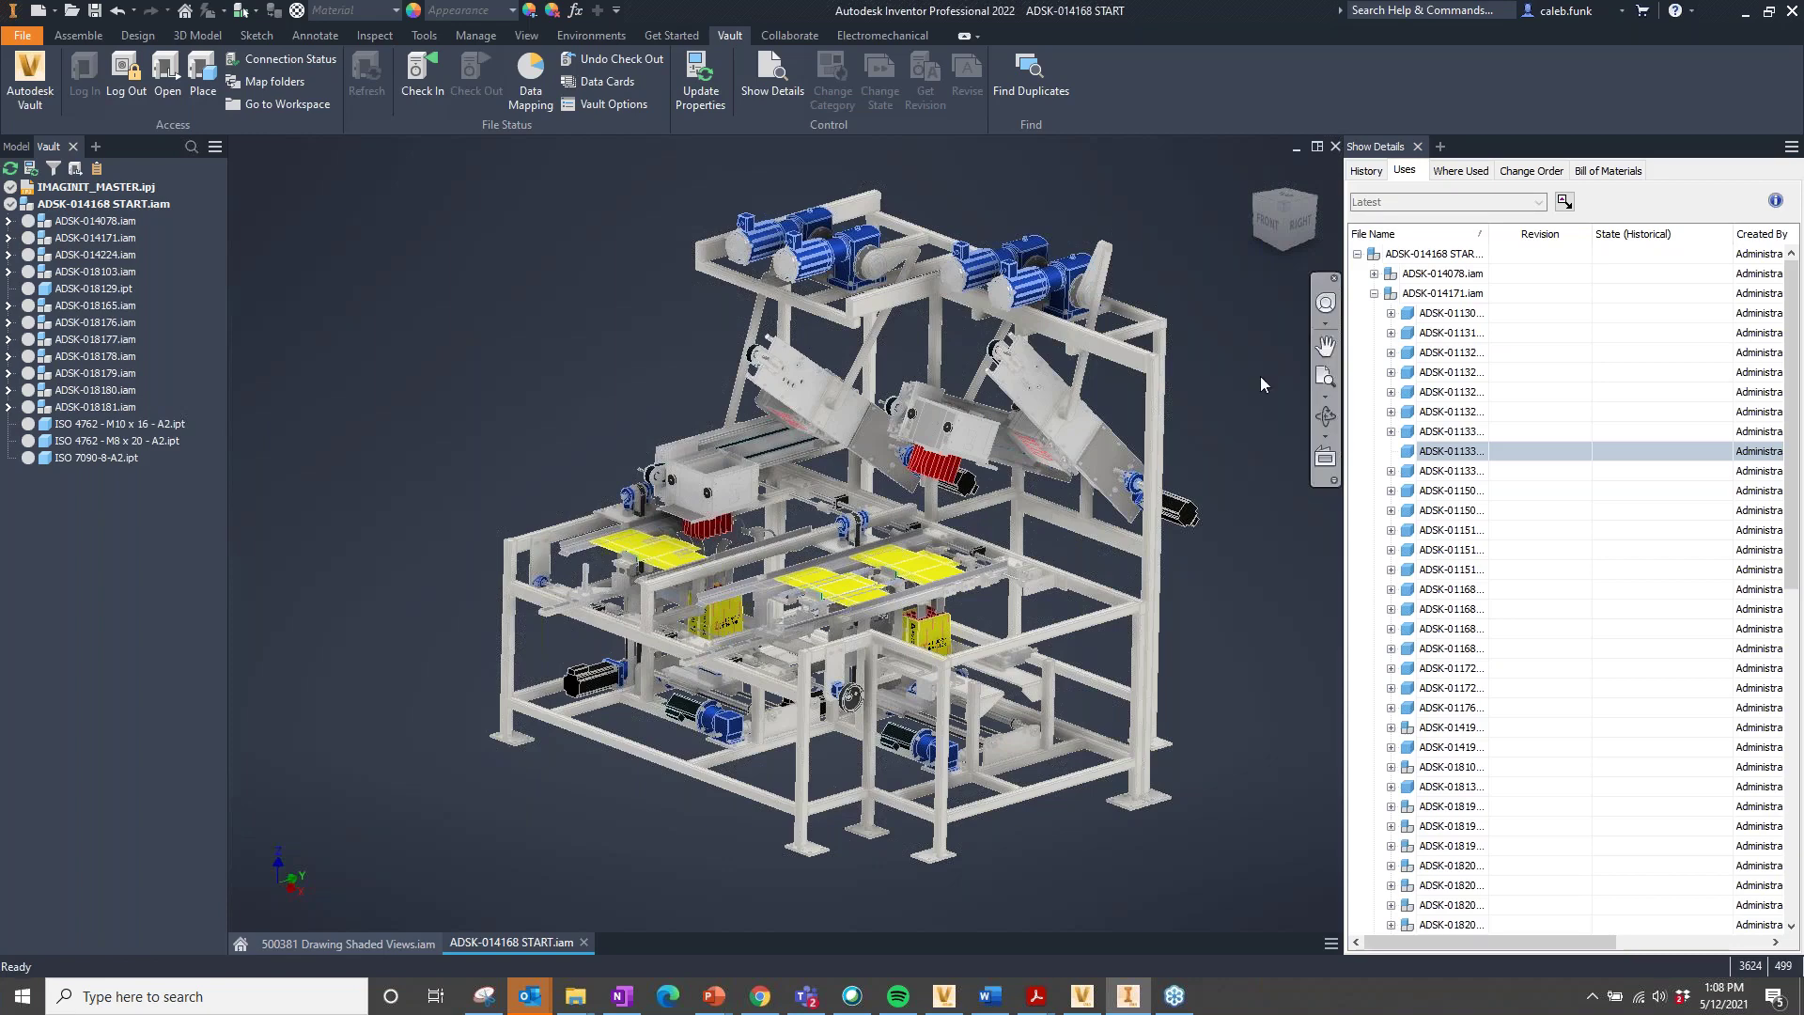
pyautogui.click(1163, 376)
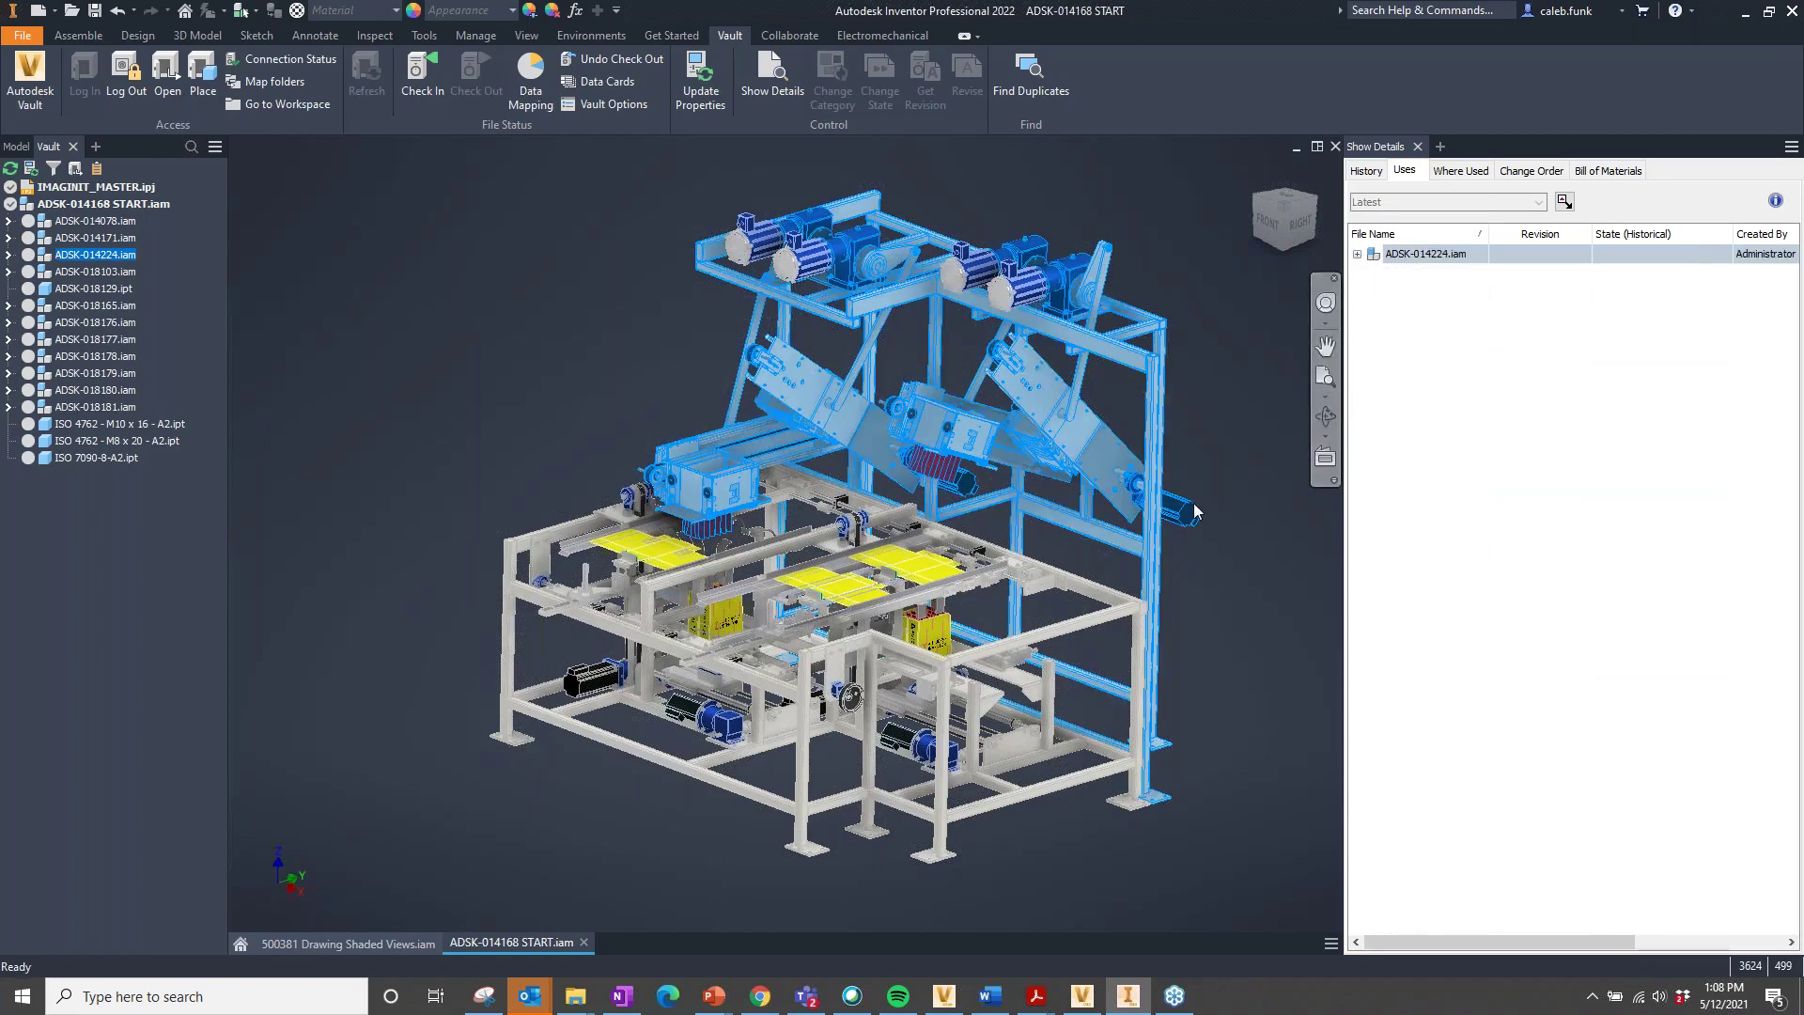
pyautogui.click(1095, 625)
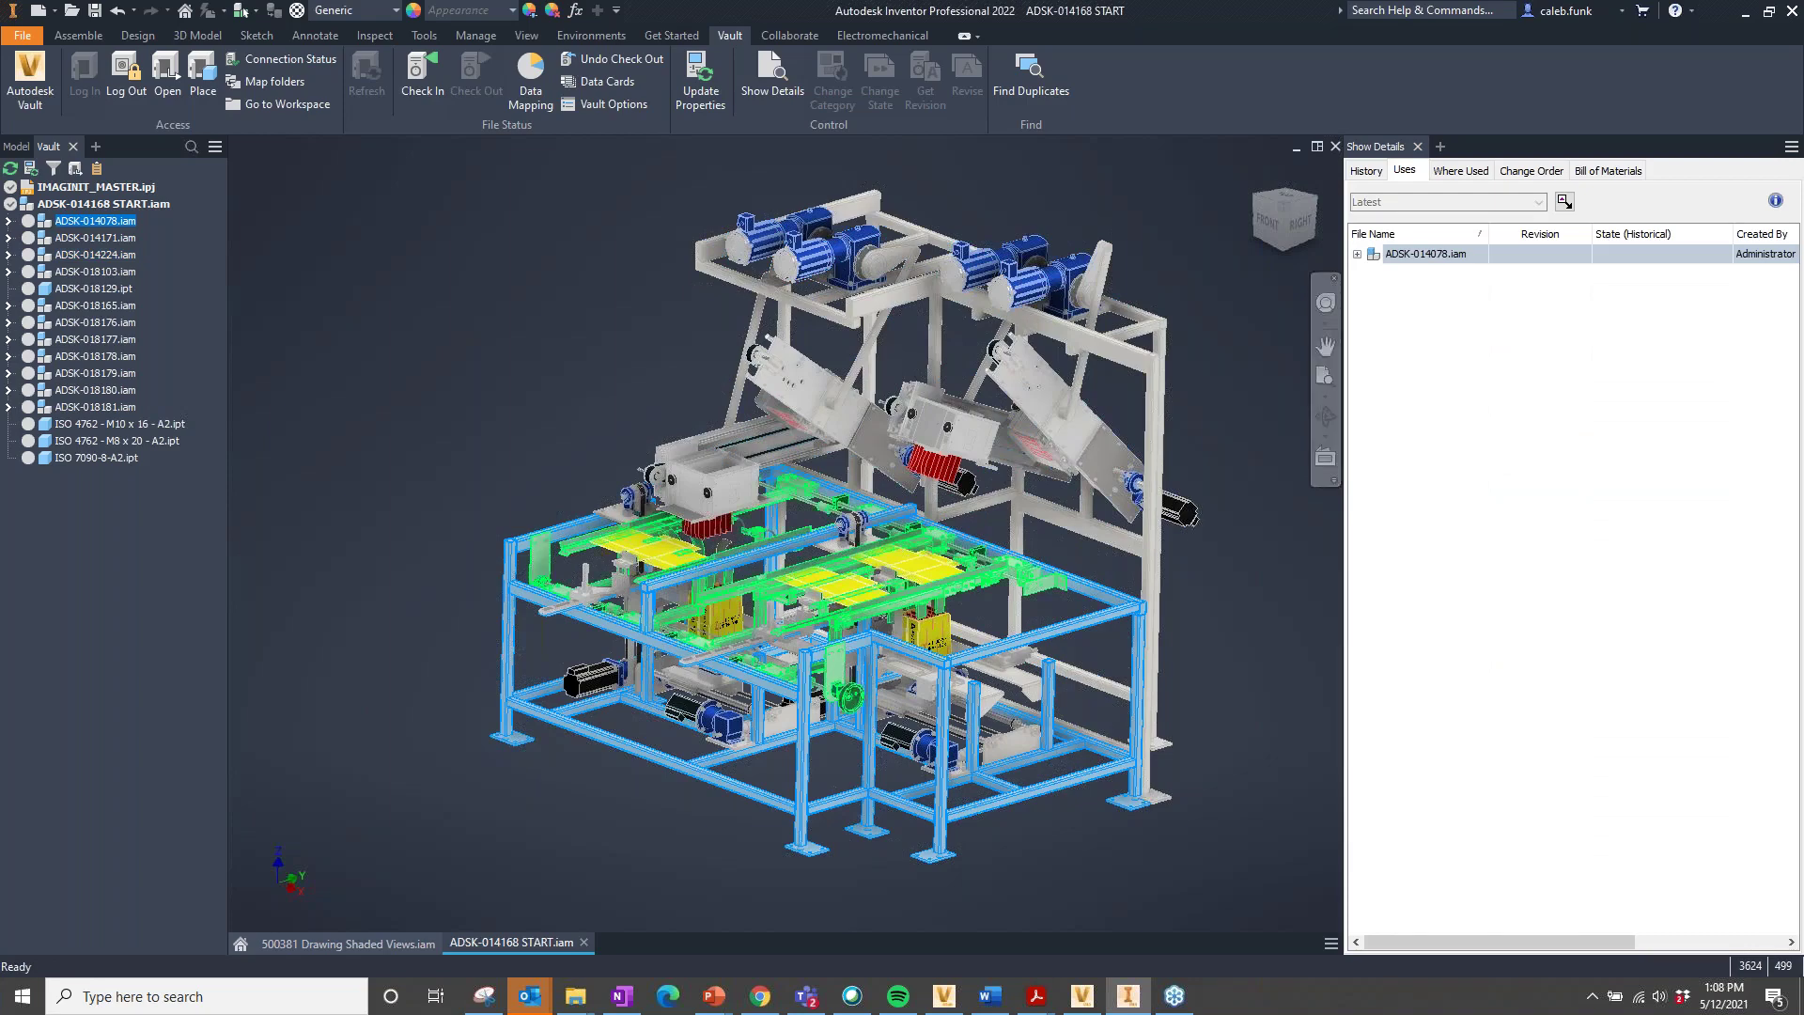
pyautogui.click(826, 394)
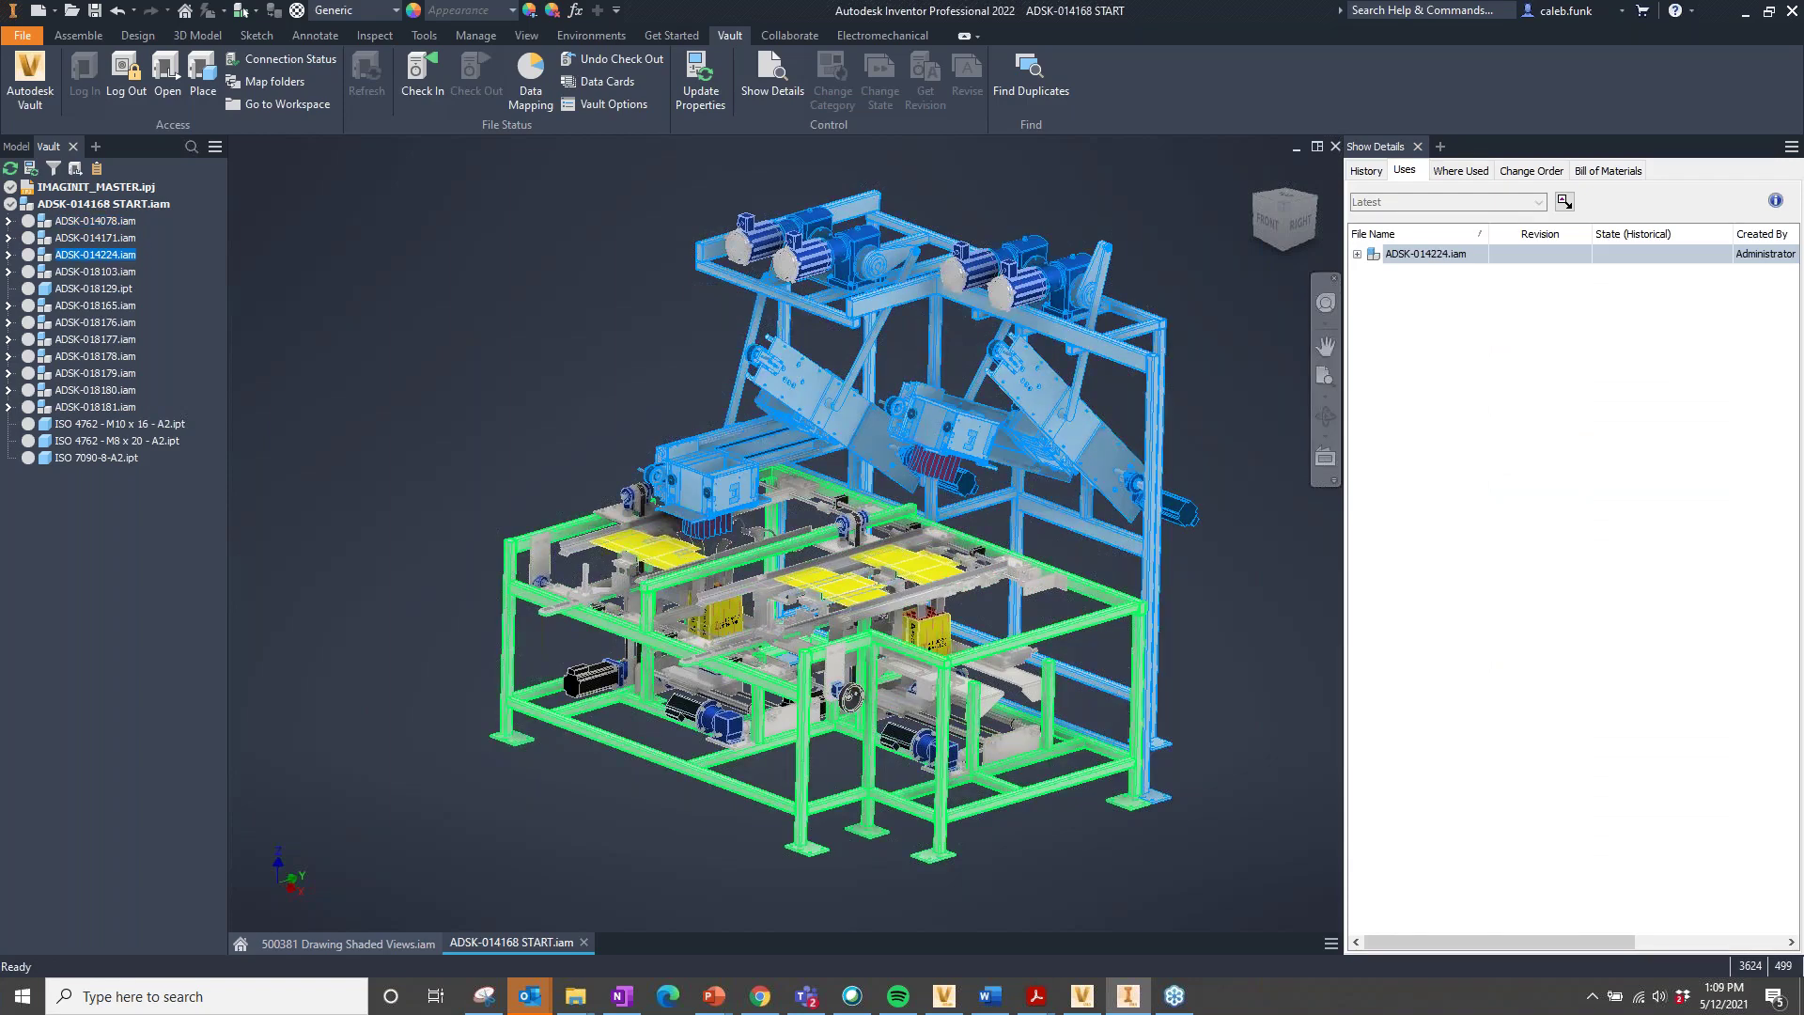
pyautogui.click(658, 604)
pyautogui.click(1357, 253)
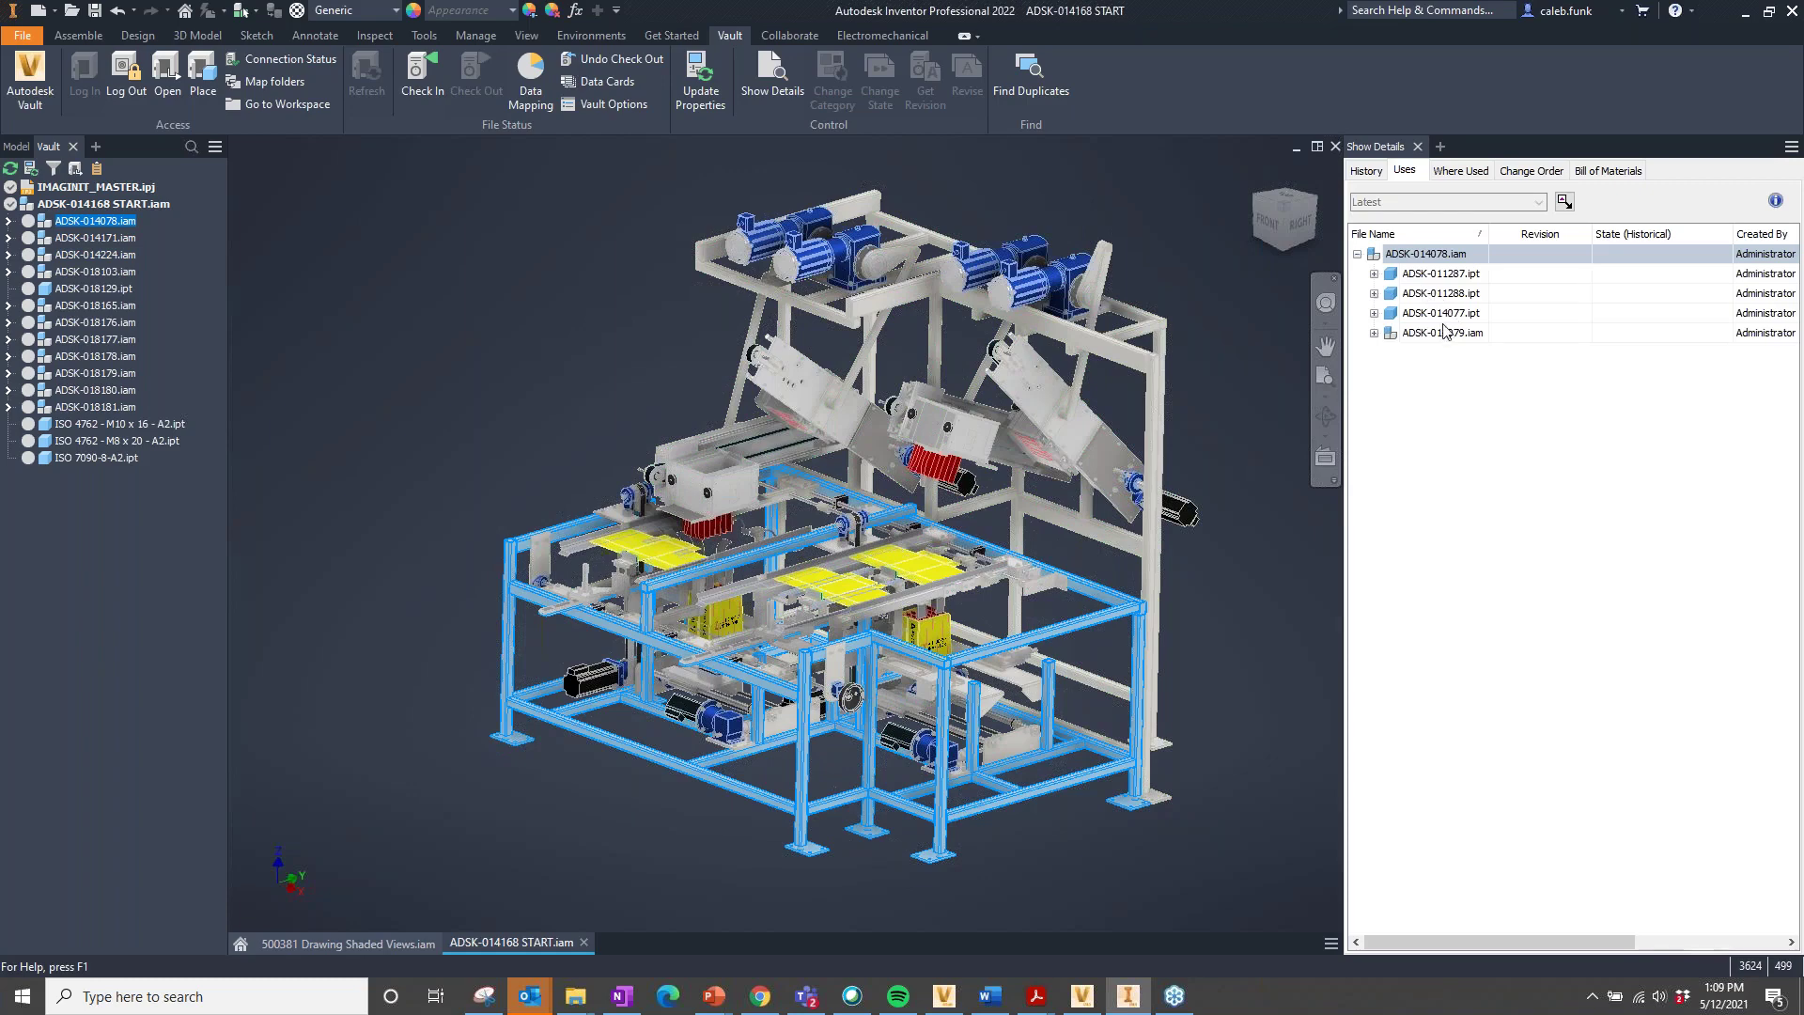
# - Expand the uses of ADSK-014079.iam, then select the upper frame subassembly ADSK-014224.iam and browse the files it uses
pyautogui.click(1373, 333)
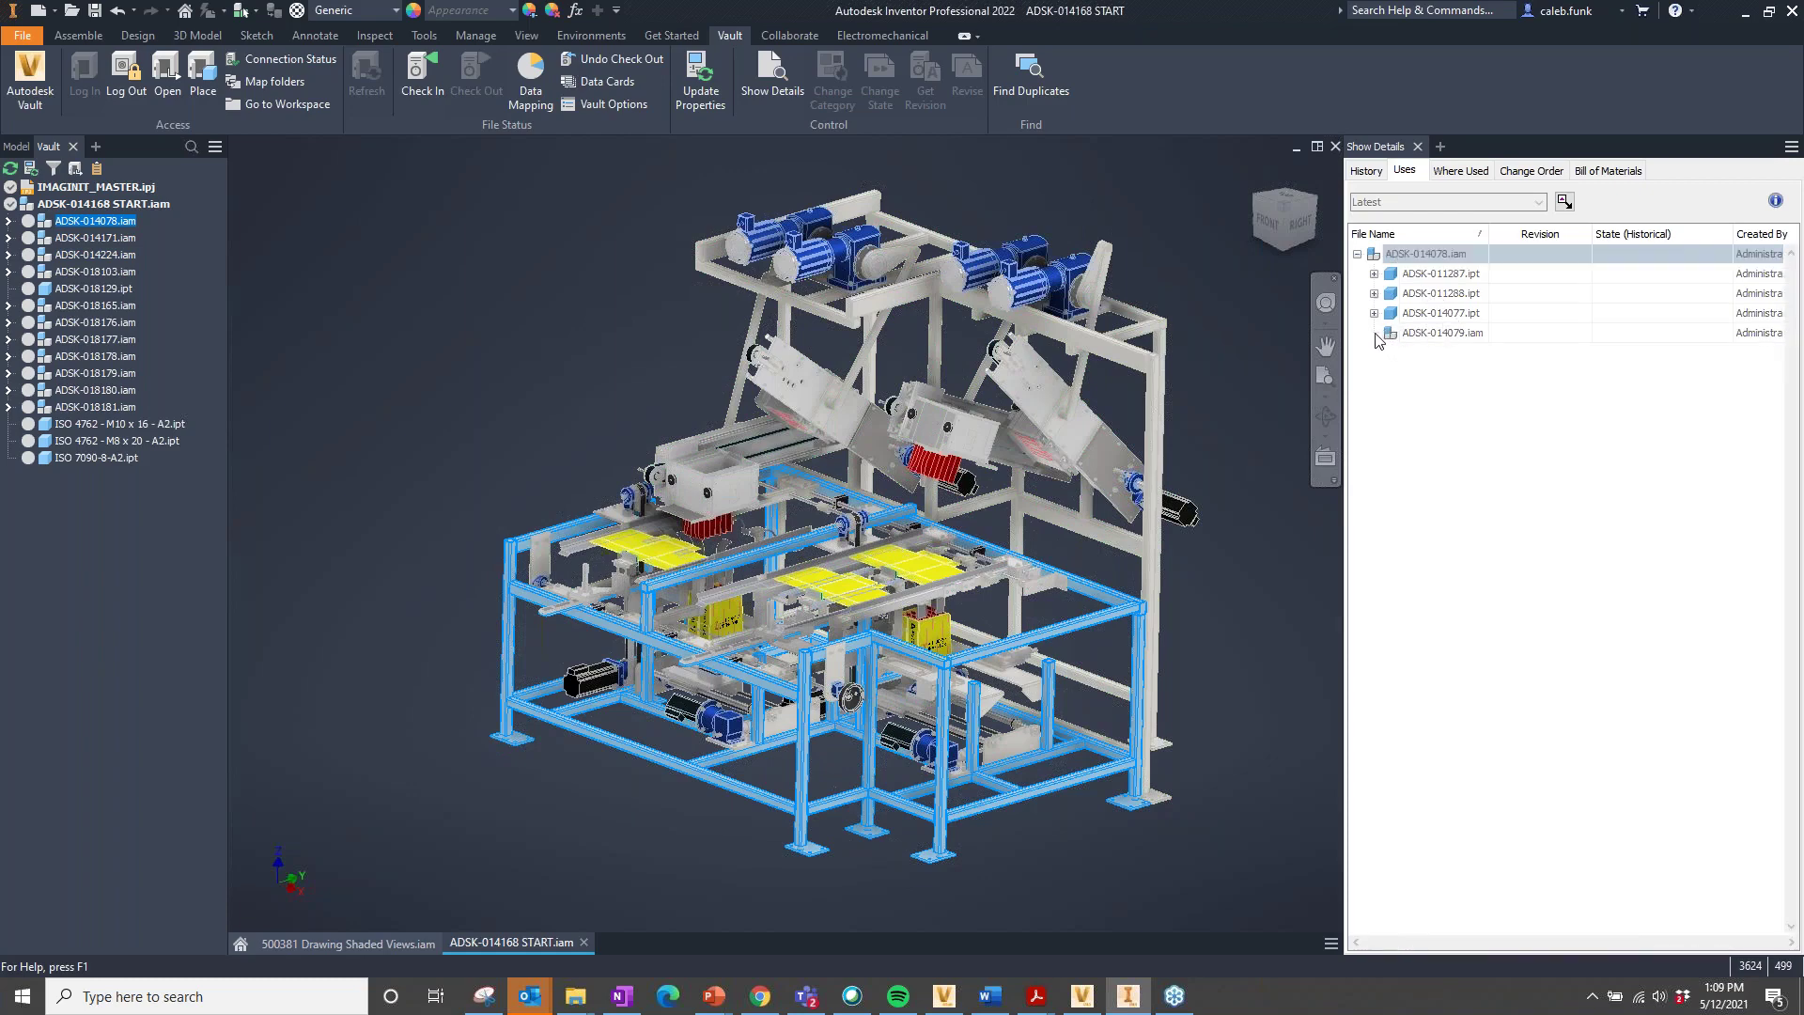
pyautogui.click(1163, 344)
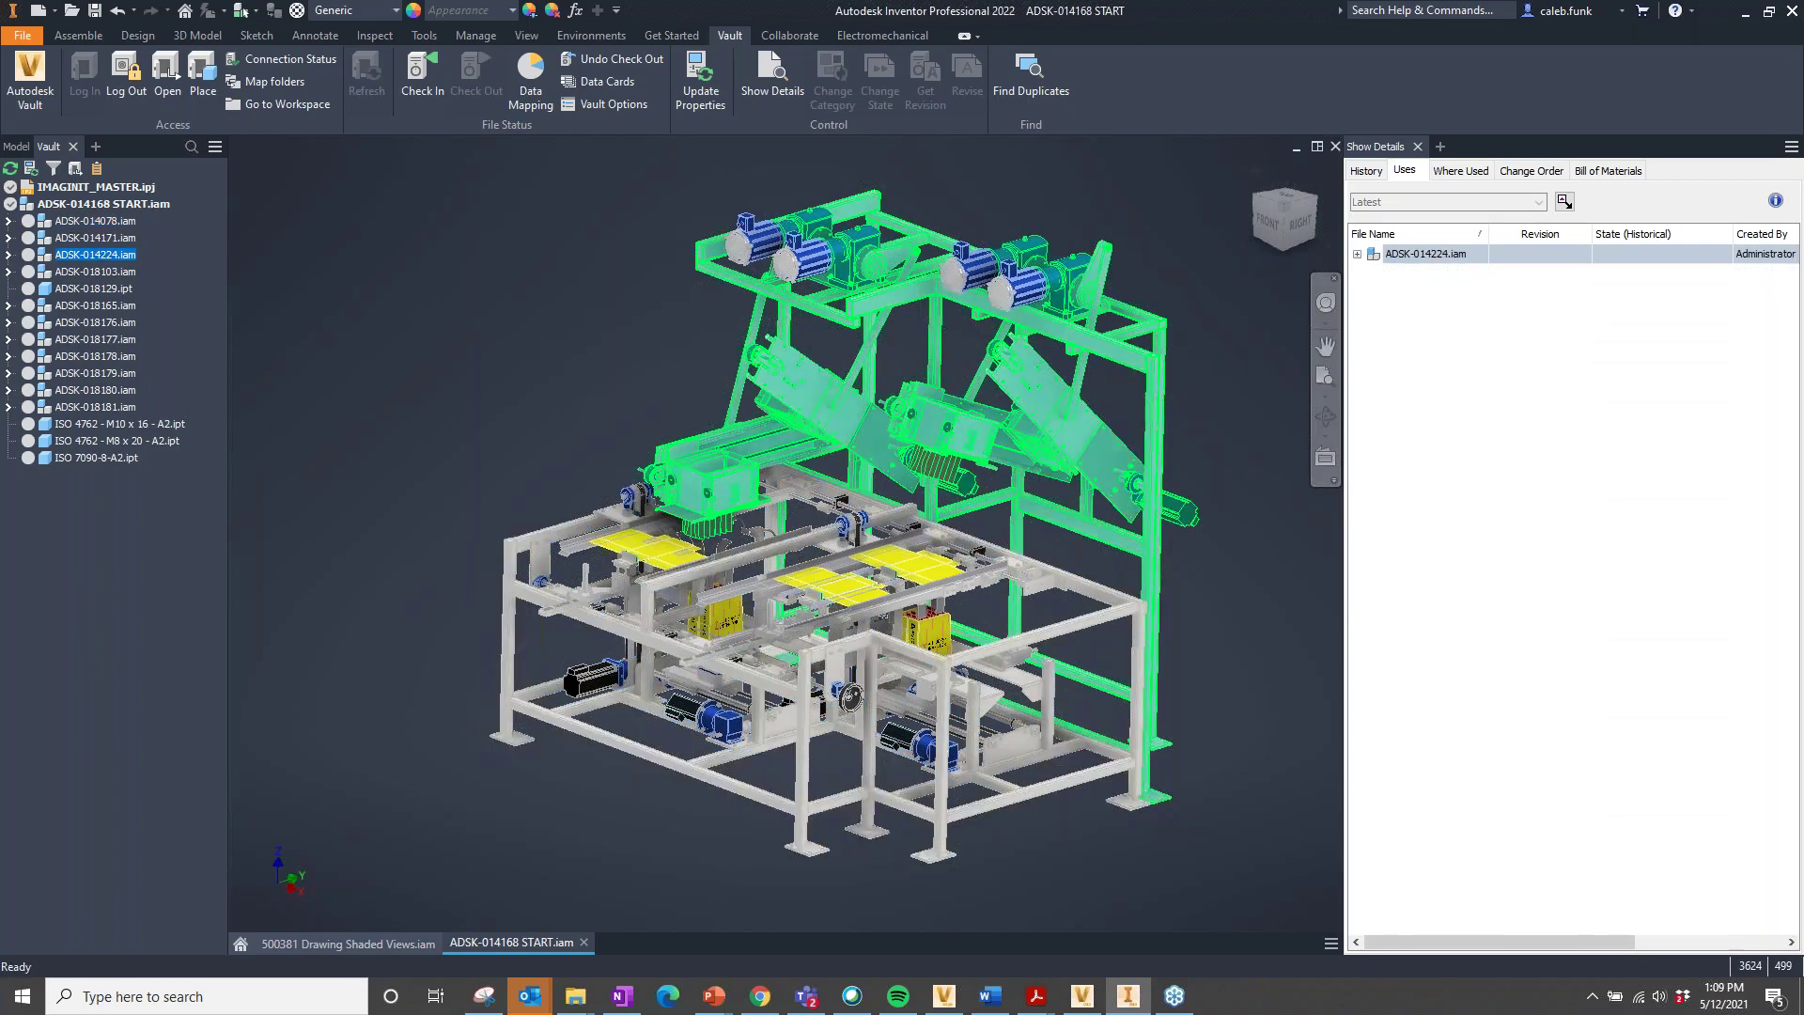
pyautogui.click(1357, 253)
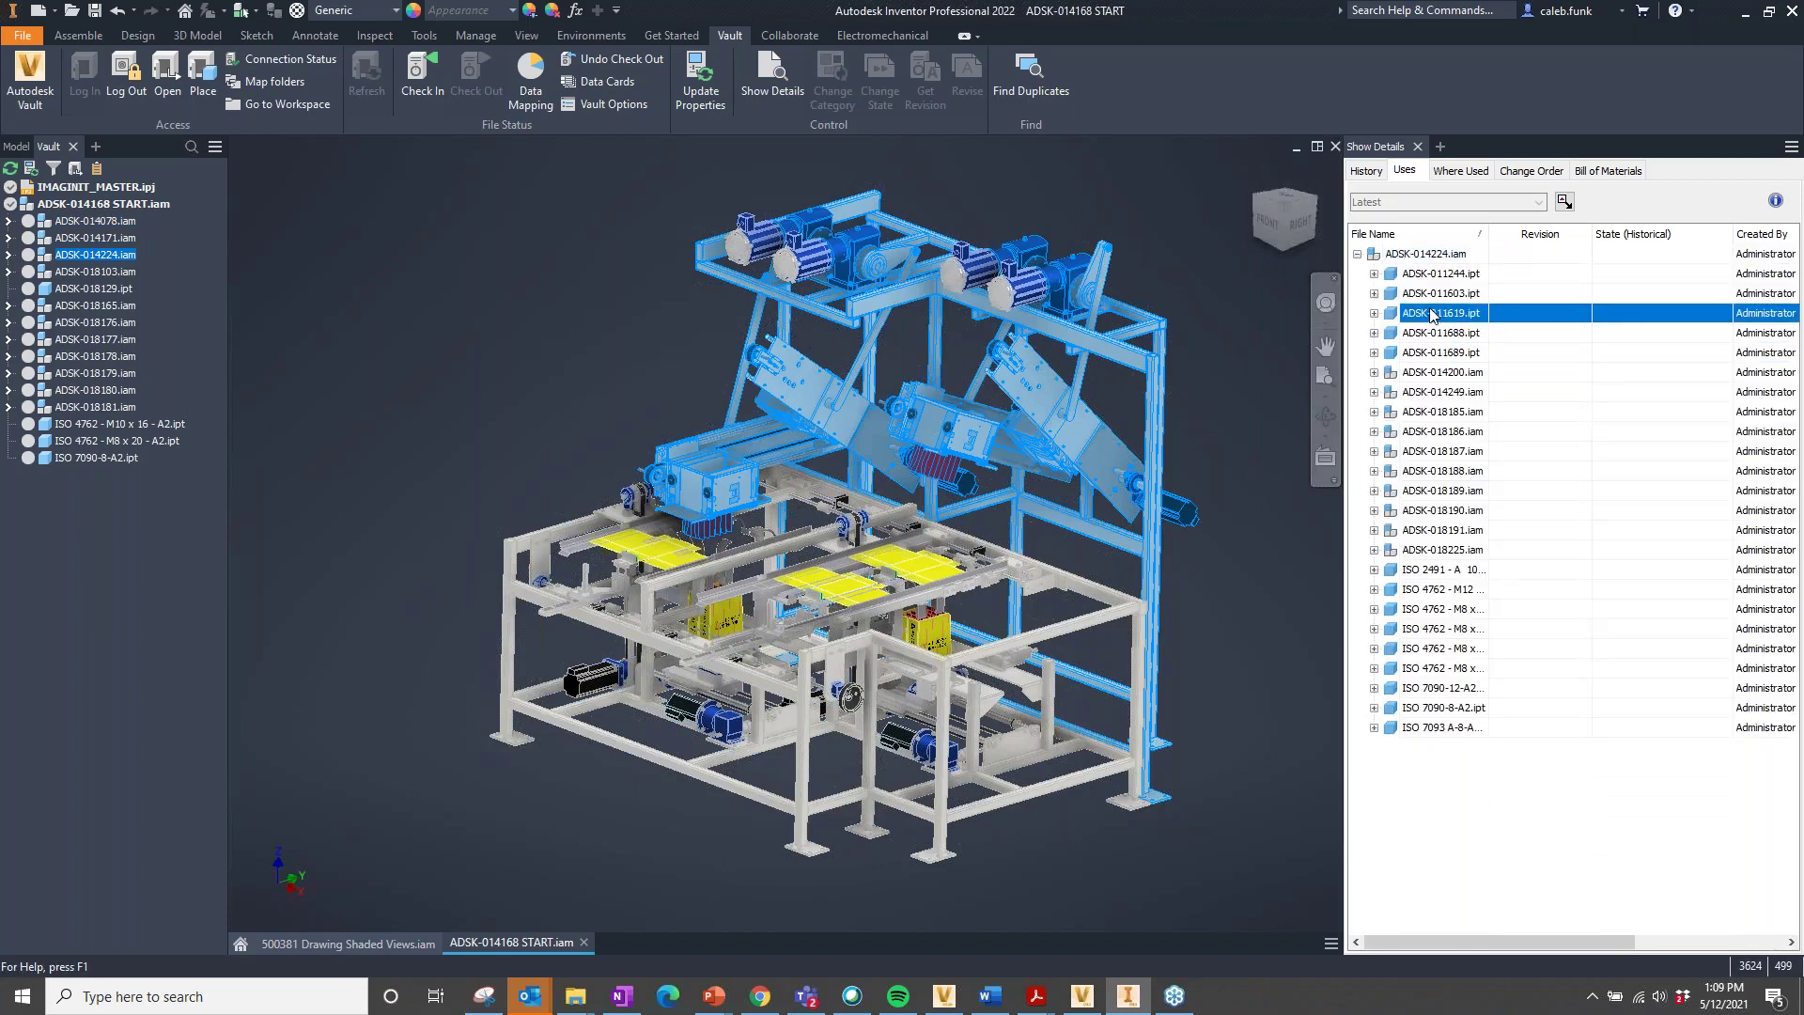
pyautogui.click(1475, 431)
pyautogui.click(1442, 648)
pyautogui.click(1425, 569)
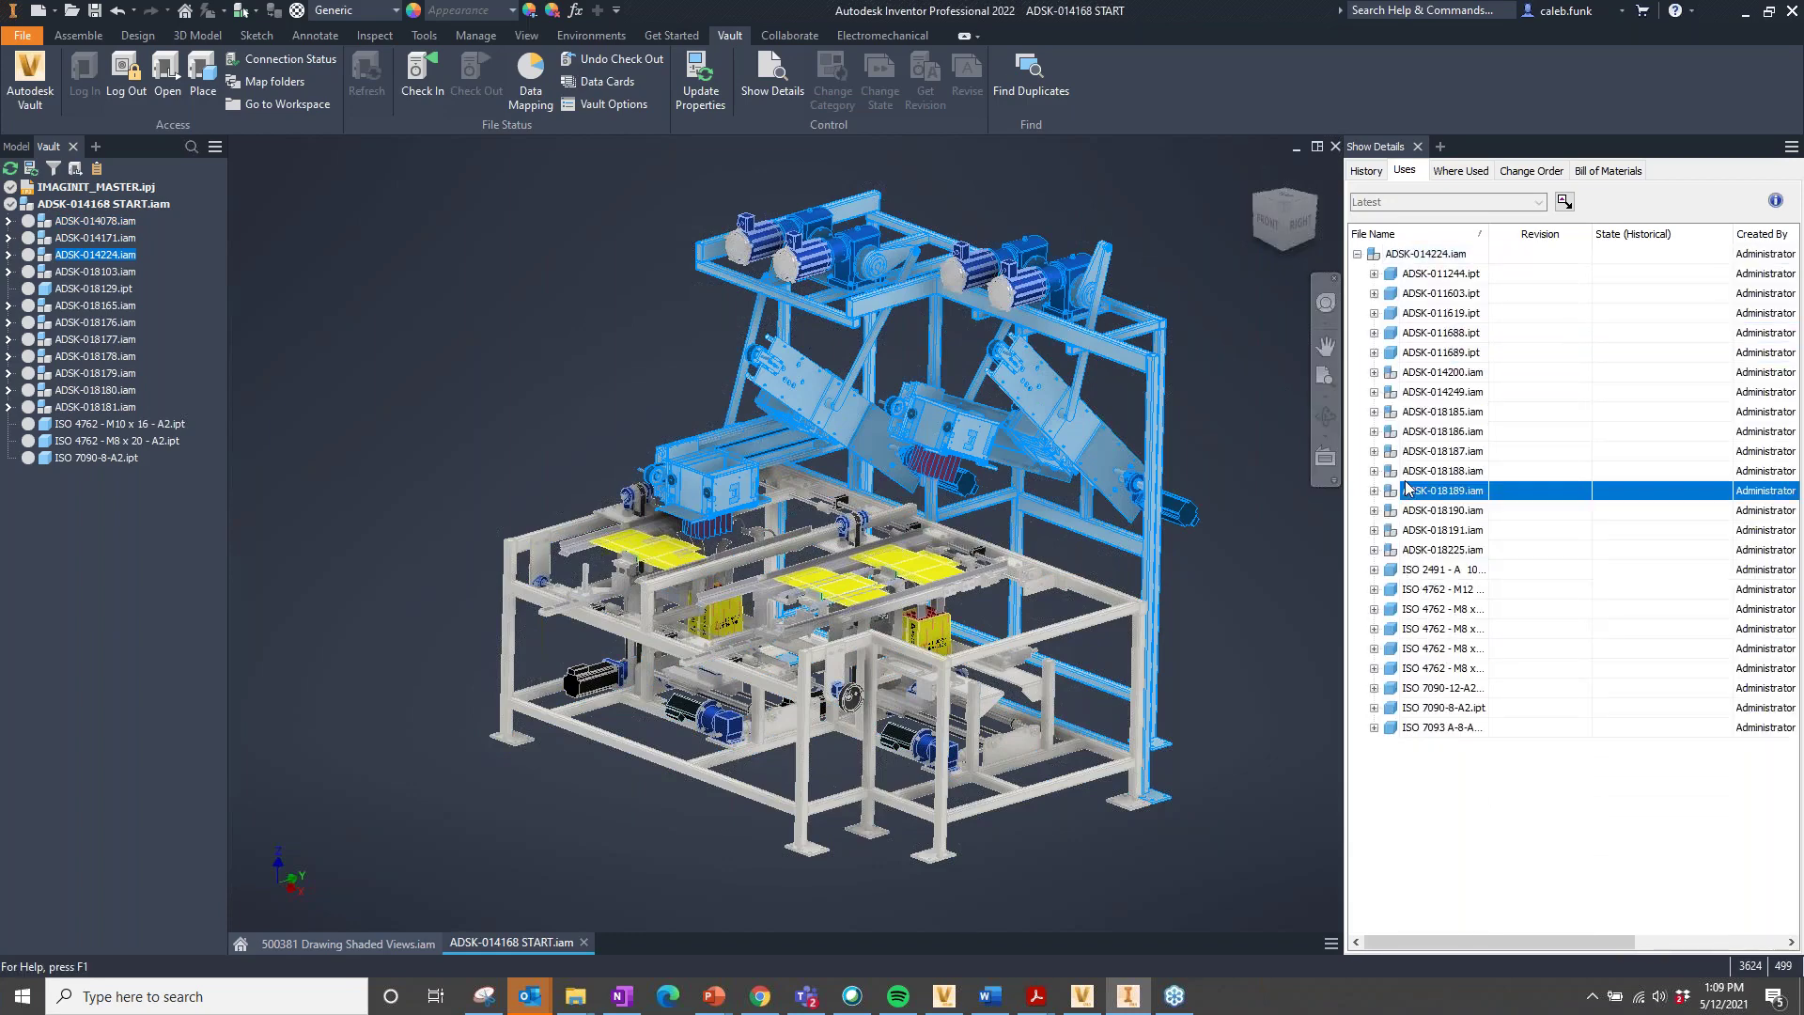
pyautogui.click(1407, 489)
pyautogui.click(1420, 432)
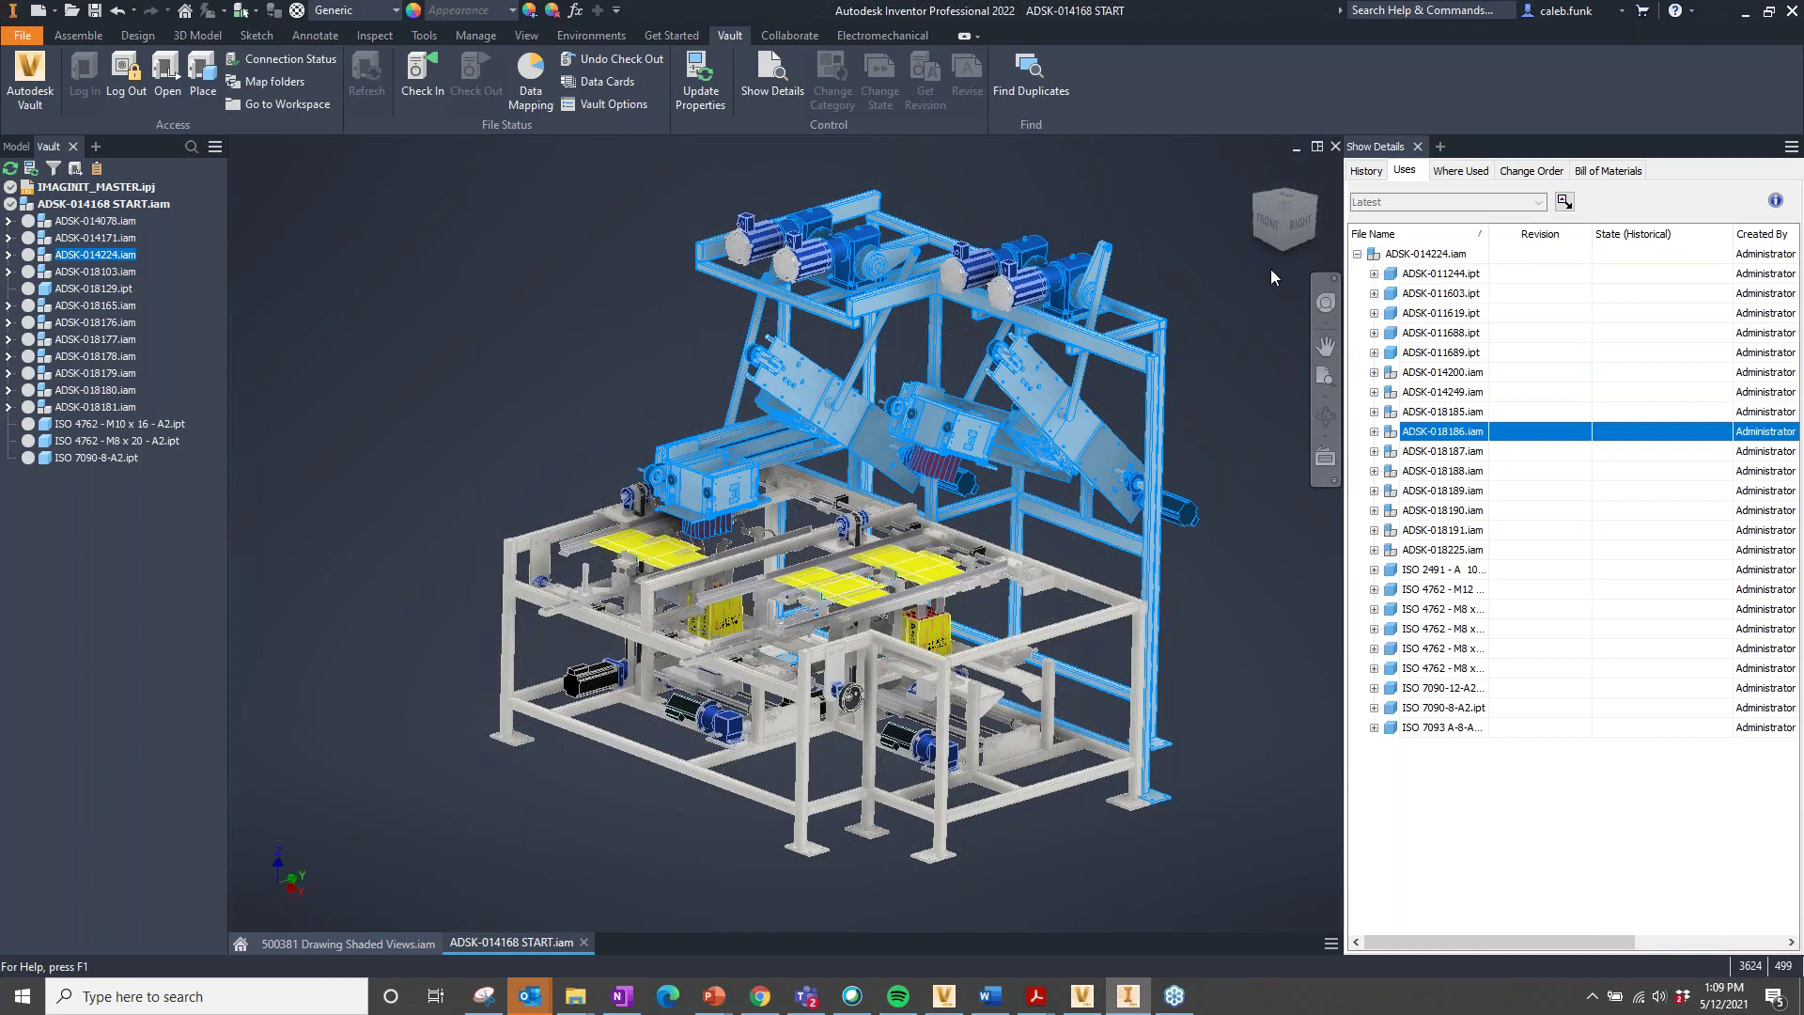
# - Clear the subassembly selection and check the version history of the top-level assembly ADSK-014168 START.iam
pyautogui.click(1195, 198)
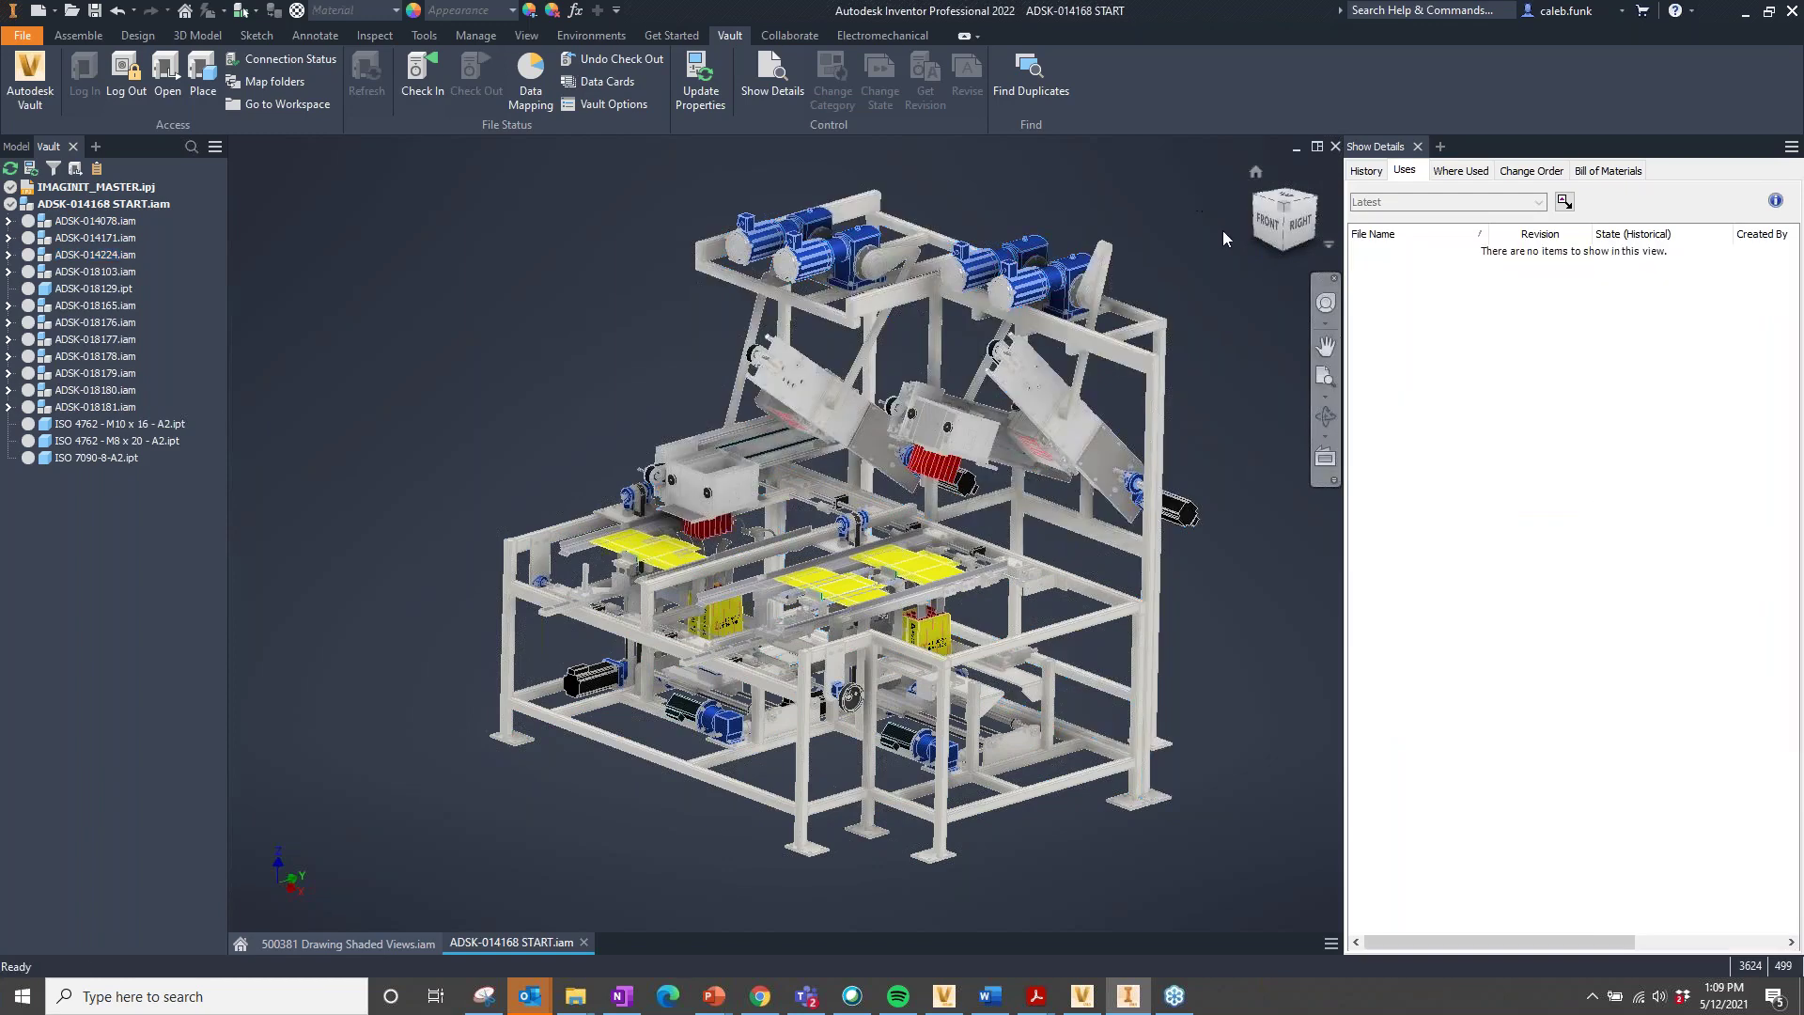
pyautogui.click(1366, 170)
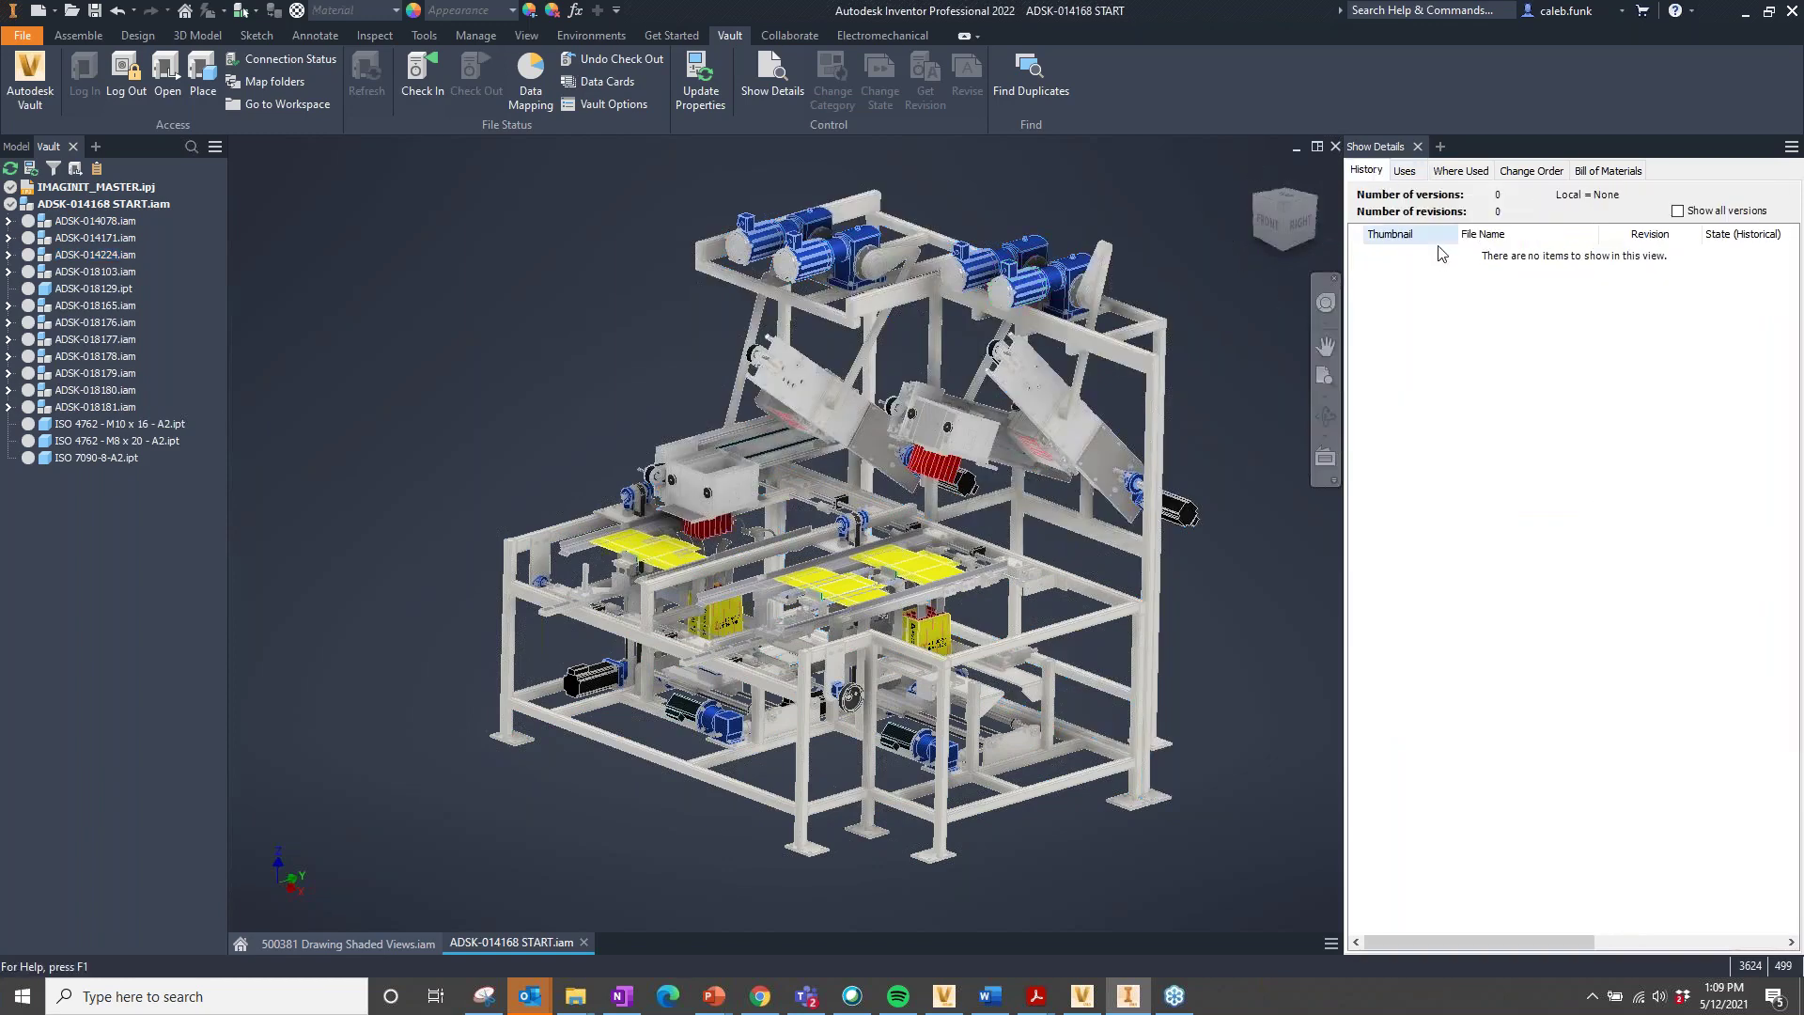
pyautogui.click(76, 204)
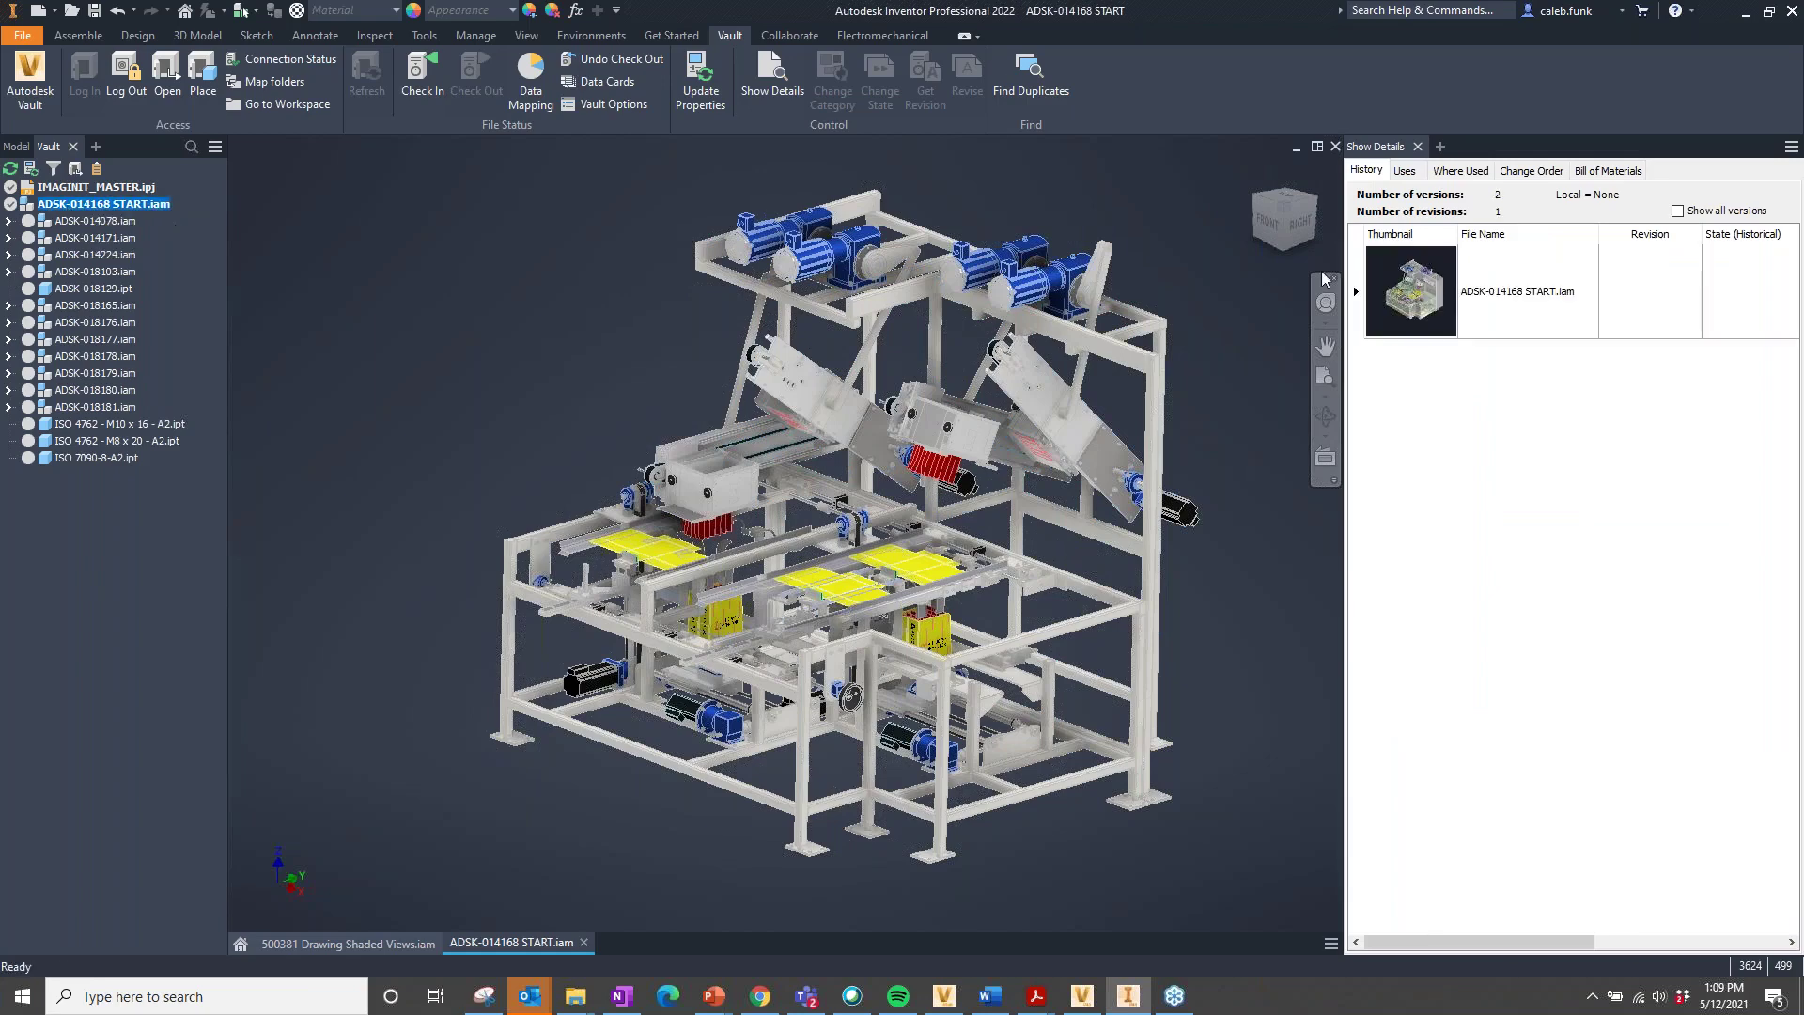
# - Expand the uses of ADSK-014168 START.iam down to the components of ADSK-014224.iam and check the actions available for one part
pyautogui.click(1404, 170)
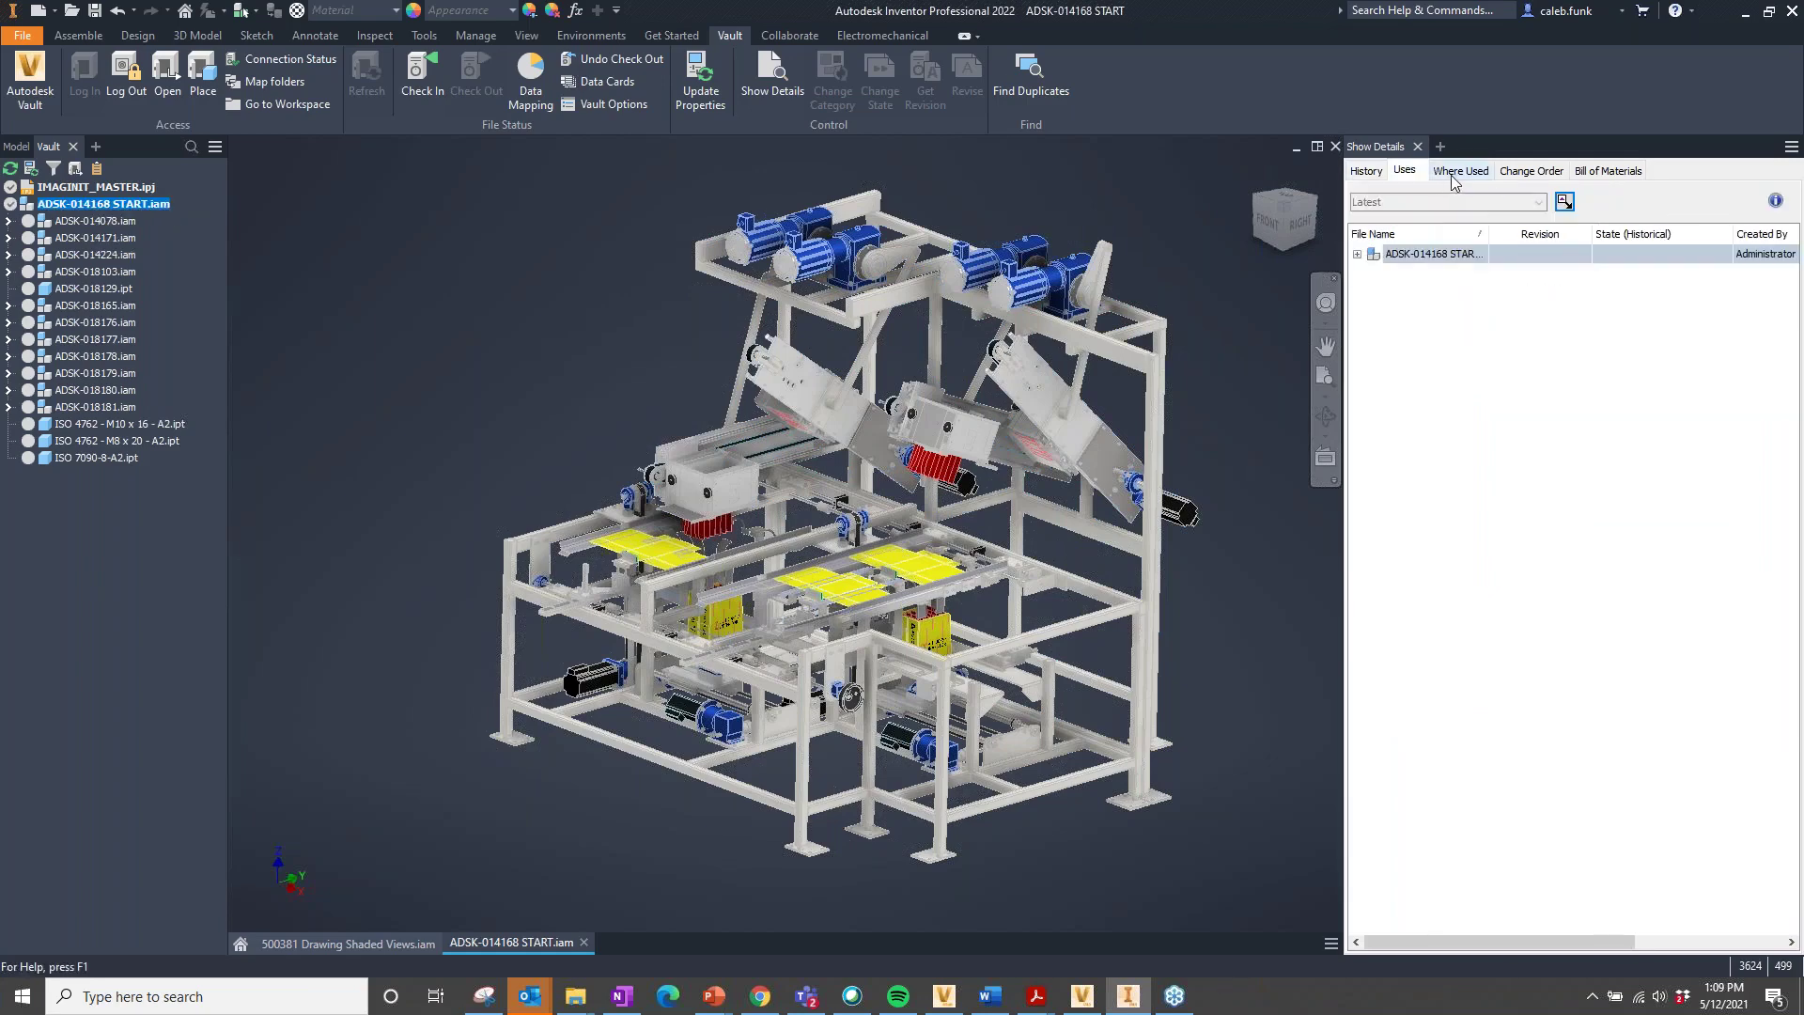
pyautogui.click(1356, 255)
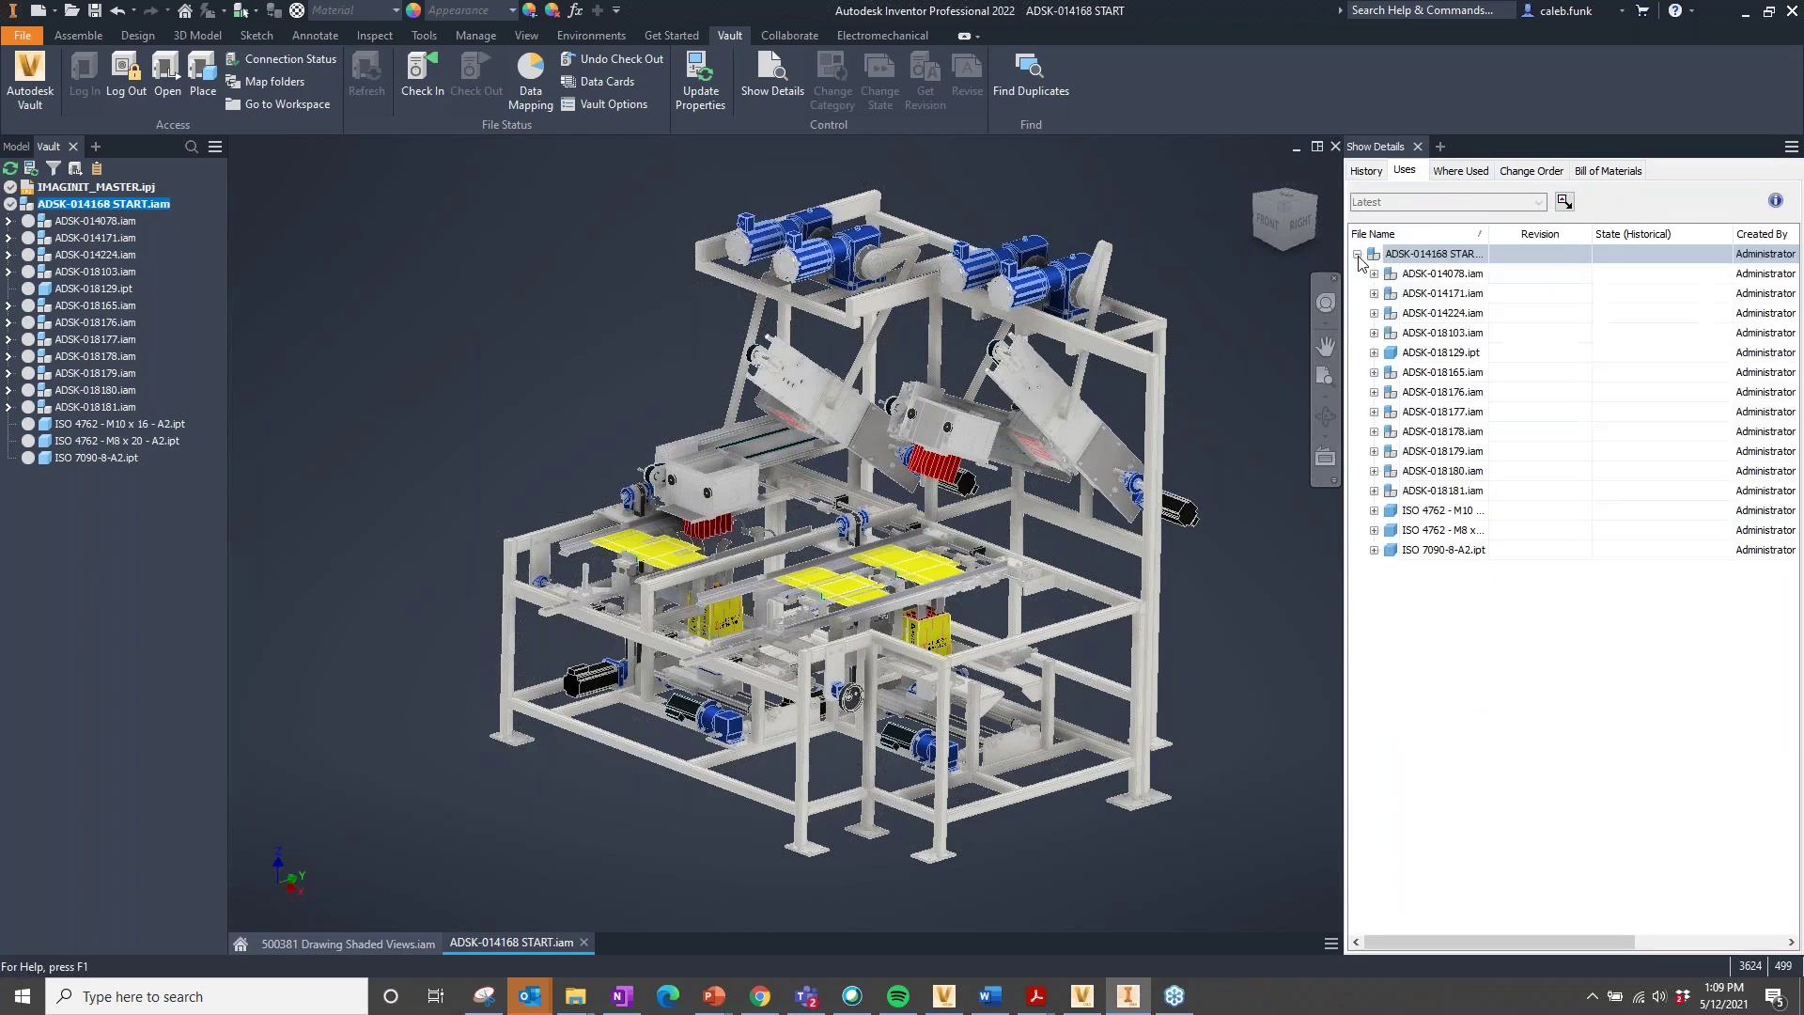
pyautogui.click(1374, 314)
pyautogui.click(1451, 354)
pyautogui.rightClick(1464, 361)
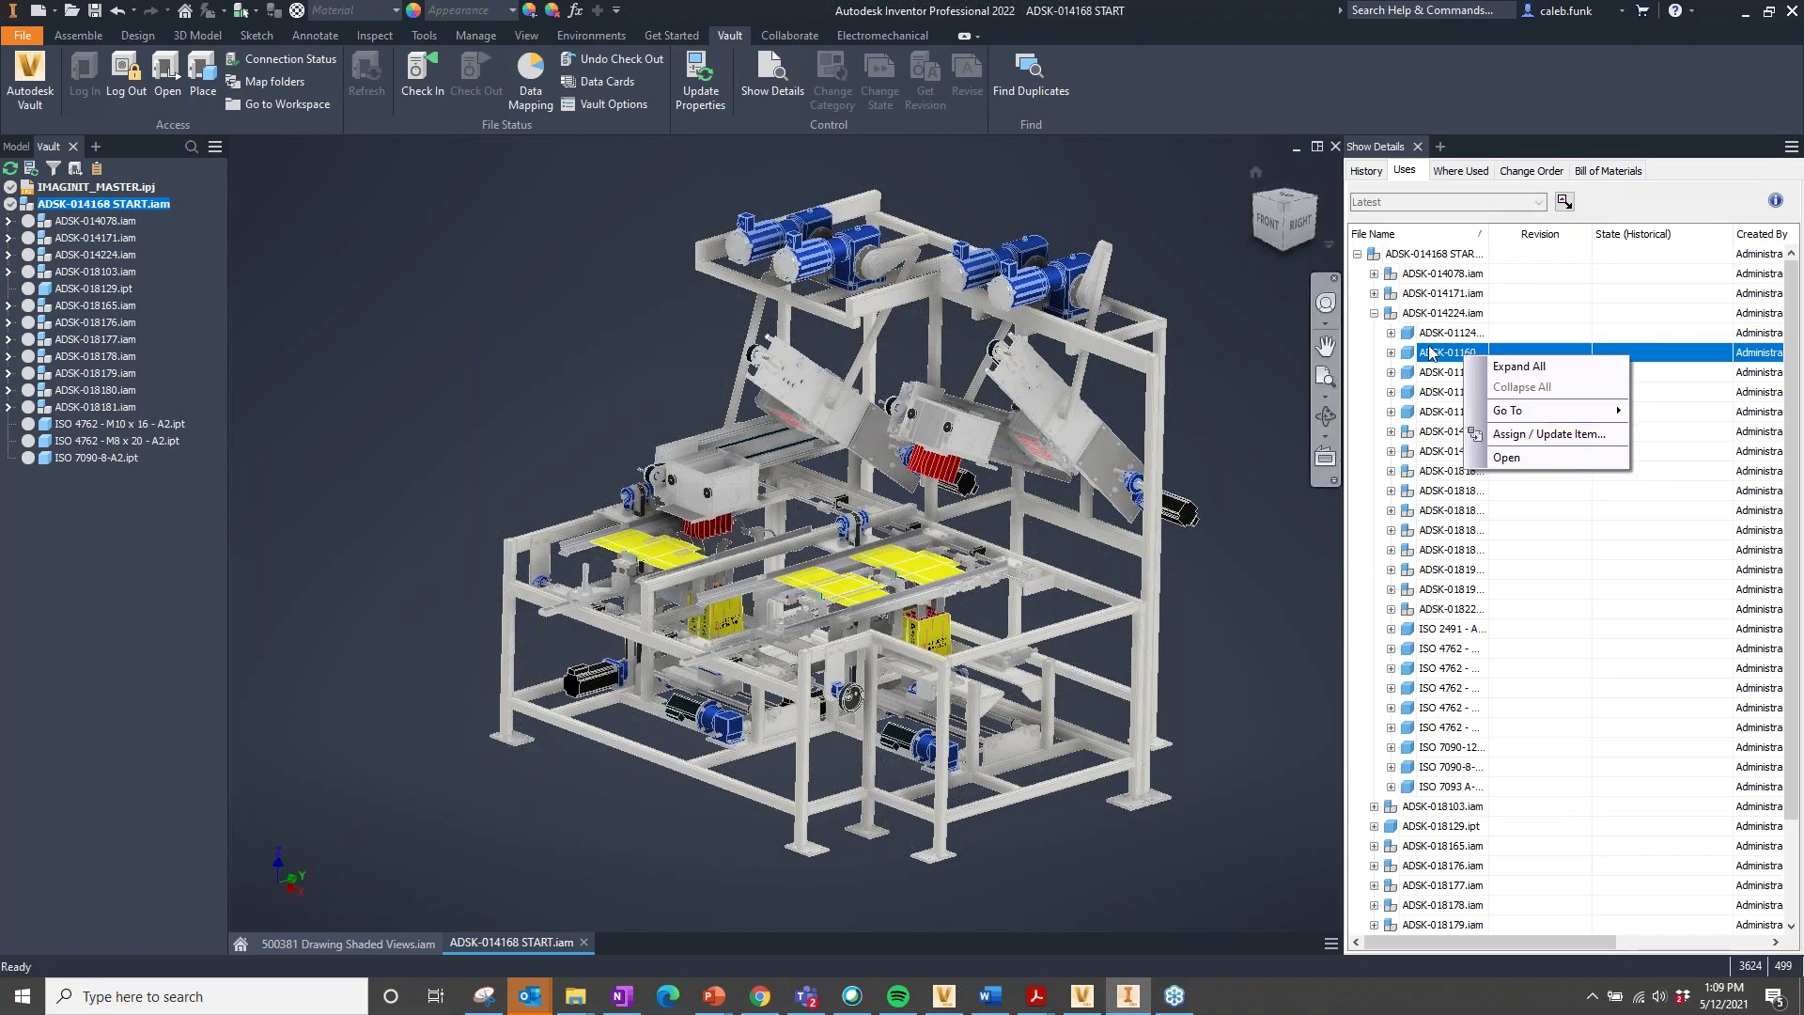
pyautogui.click(1295, 358)
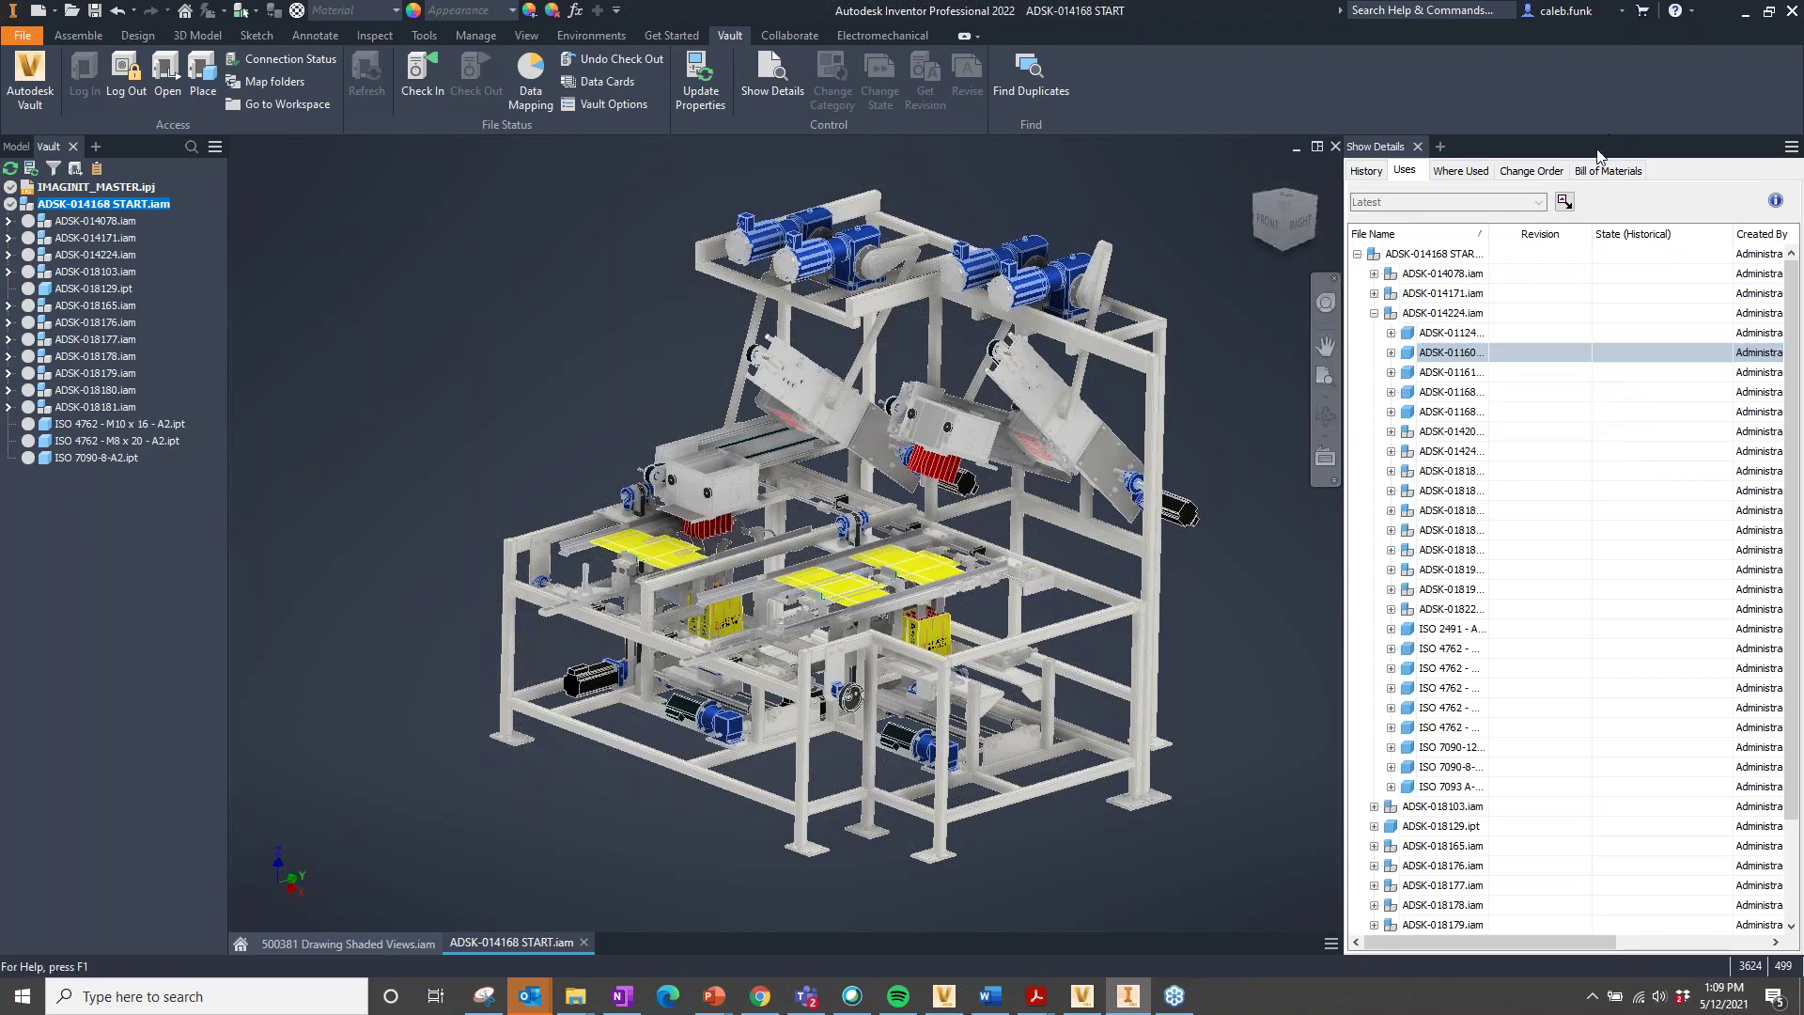
# - Undock the vault details panel over the model, close it, reopen it for the assembly and close it again
pyautogui.moveTo(1557, 173); pyautogui.dragTo(1138, 293)
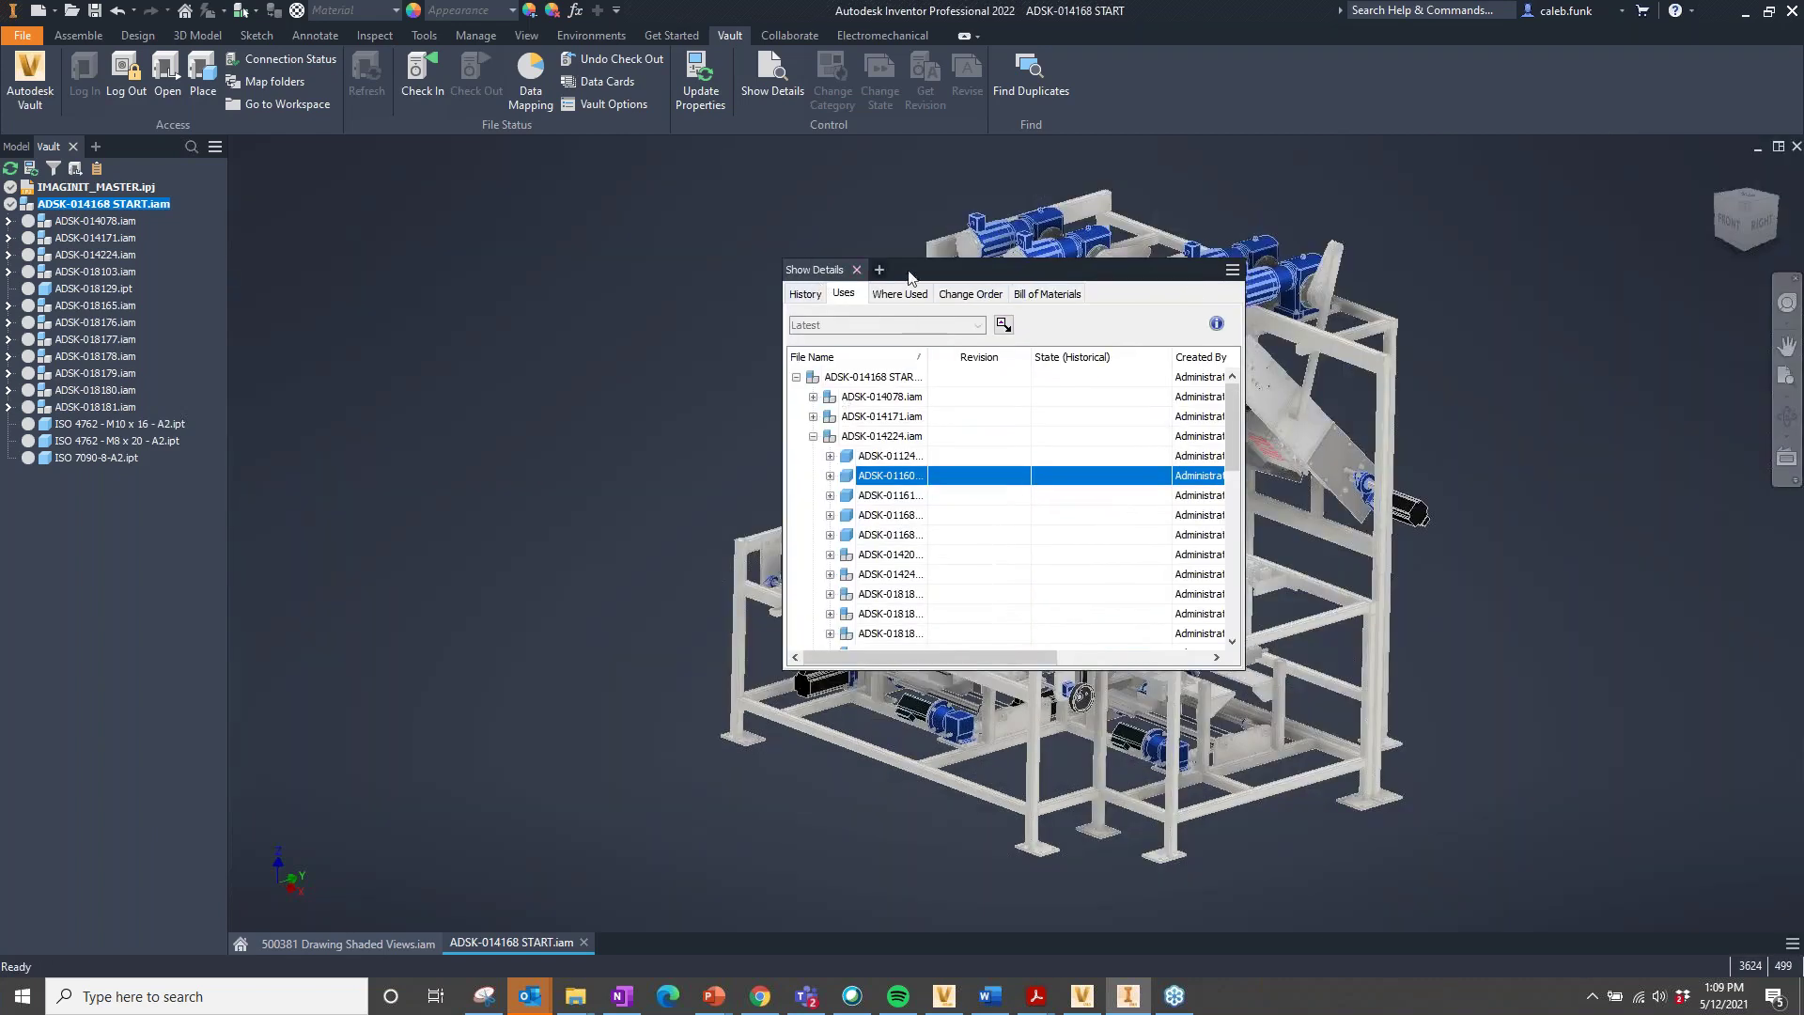
pyautogui.click(856, 269)
pyautogui.click(772, 75)
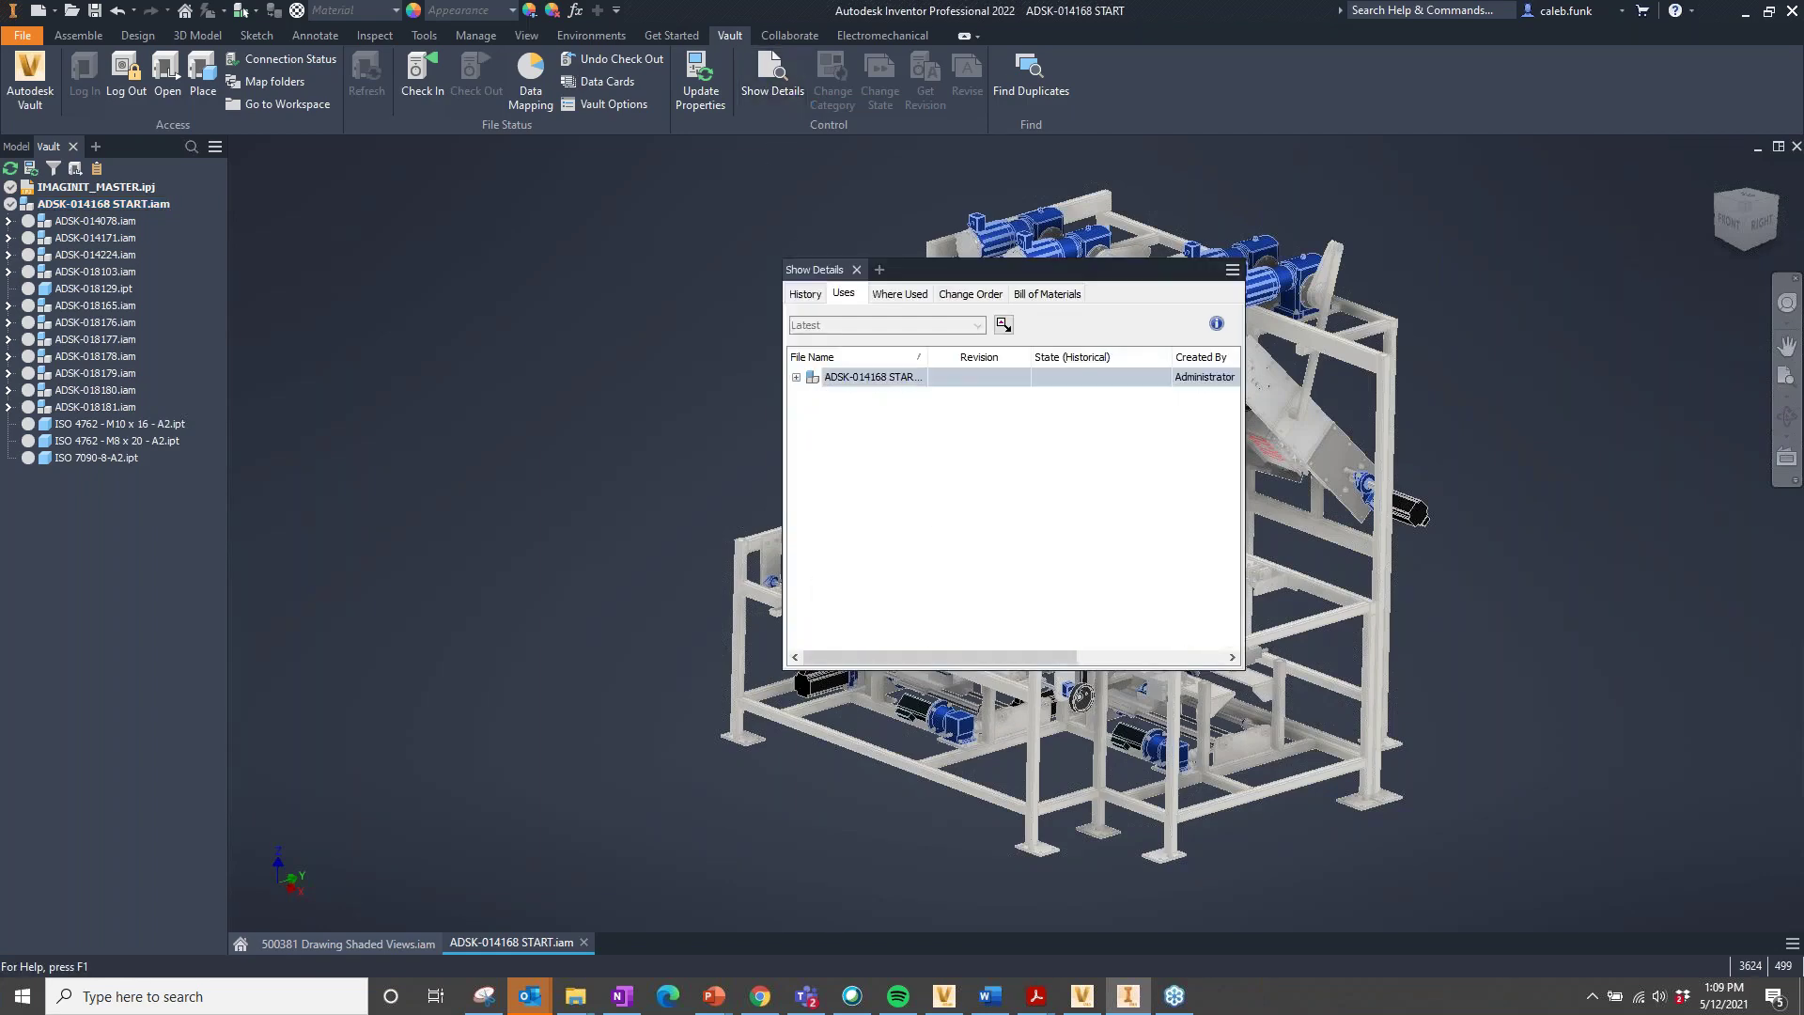
pyautogui.click(856, 270)
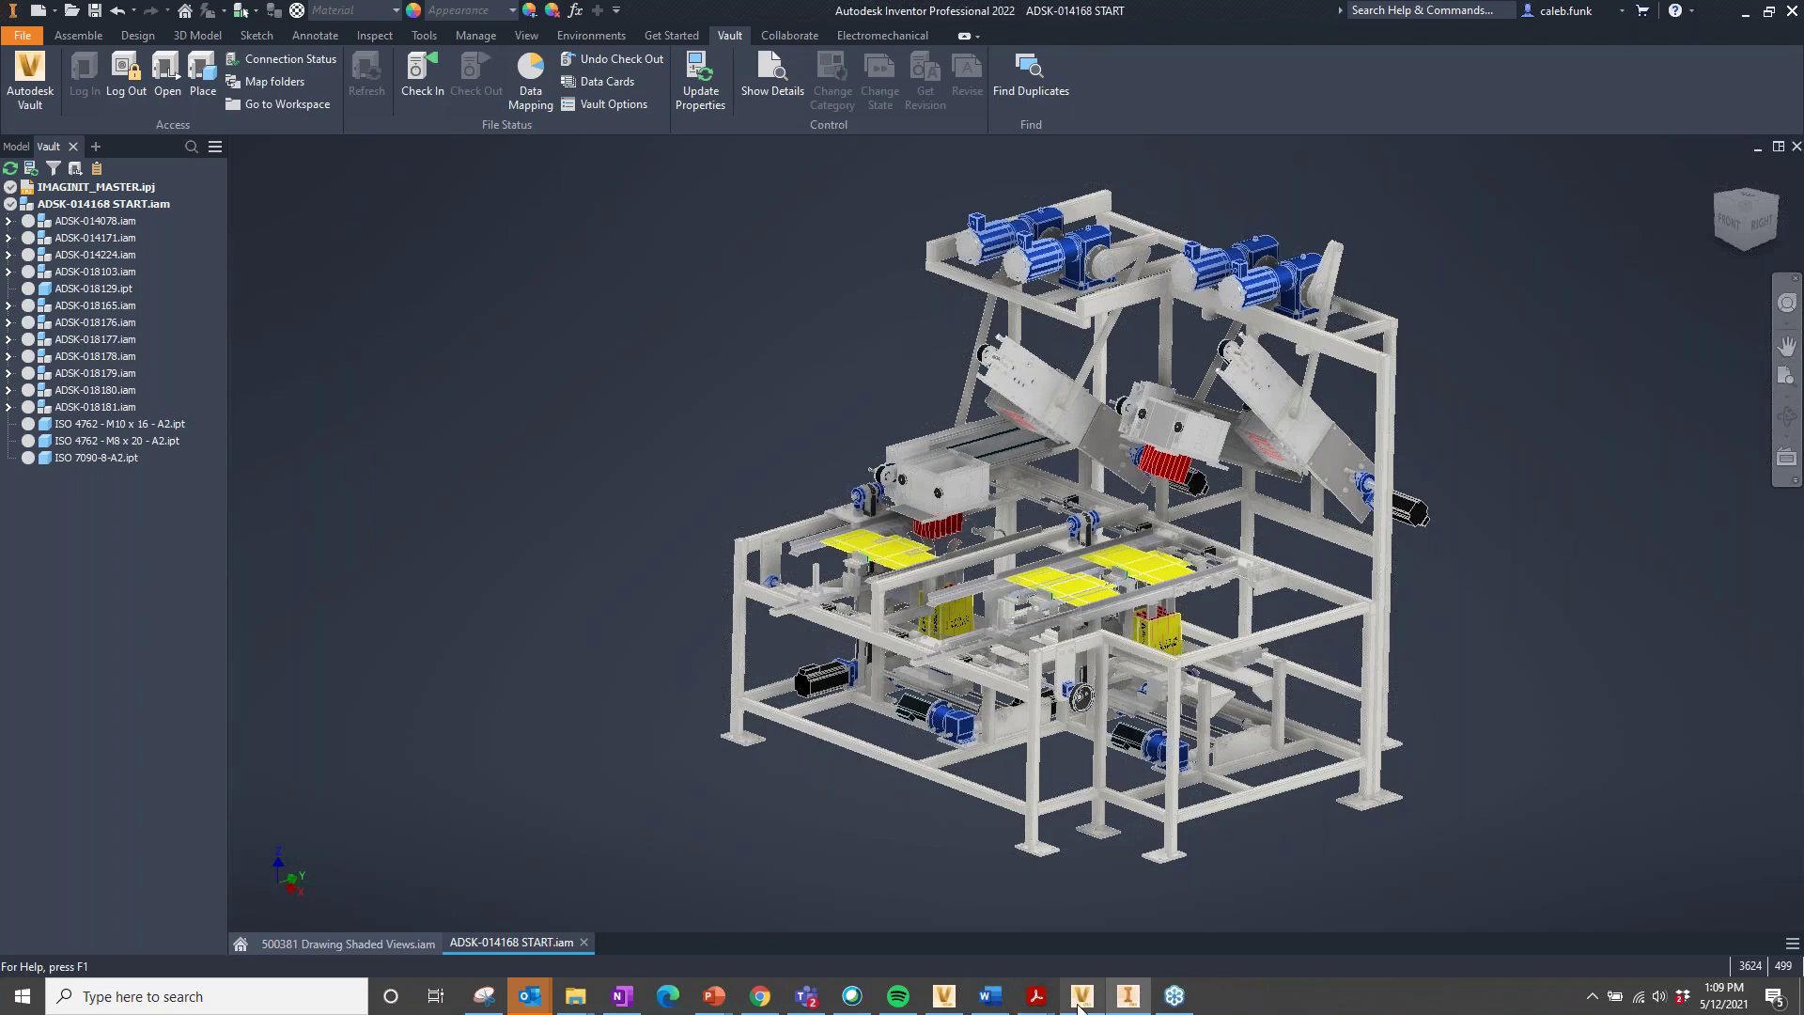
# - Switch to the PowerPoint presentation and advance to the Inventor Model States Management slide
pyautogui.click(714, 1004)
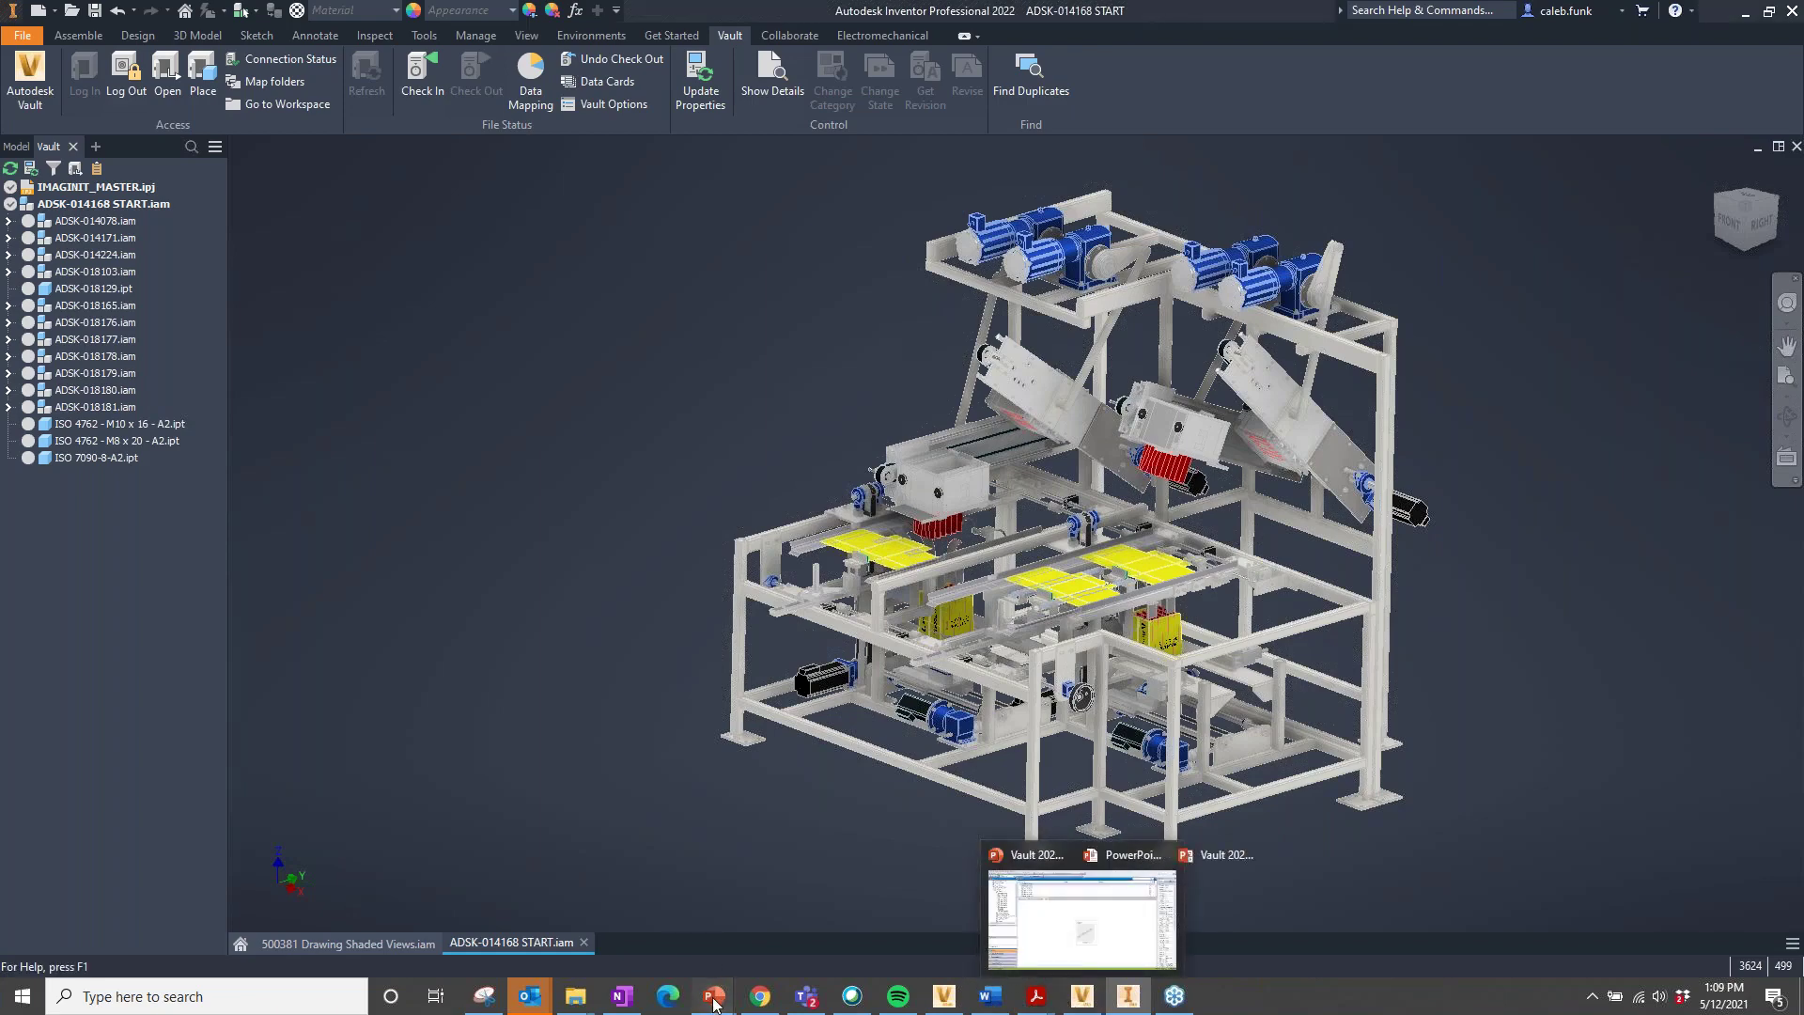
pyautogui.click(714, 916)
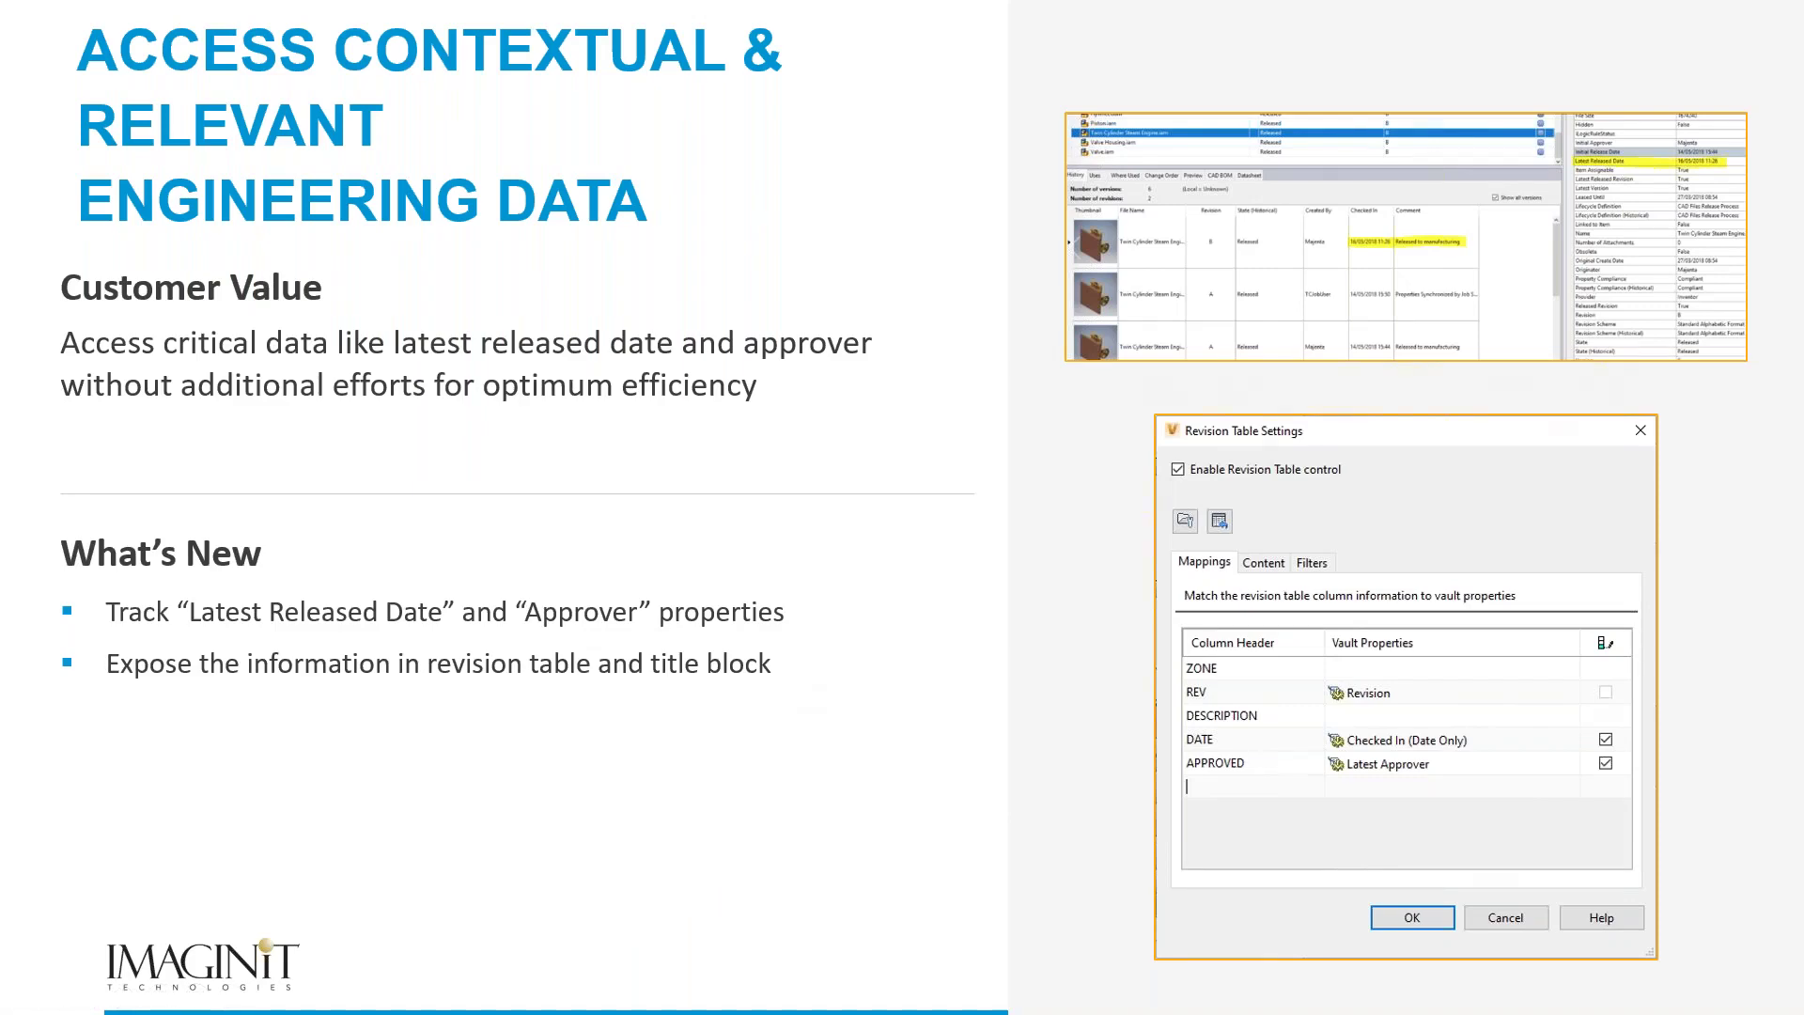
pyautogui.press('Right')
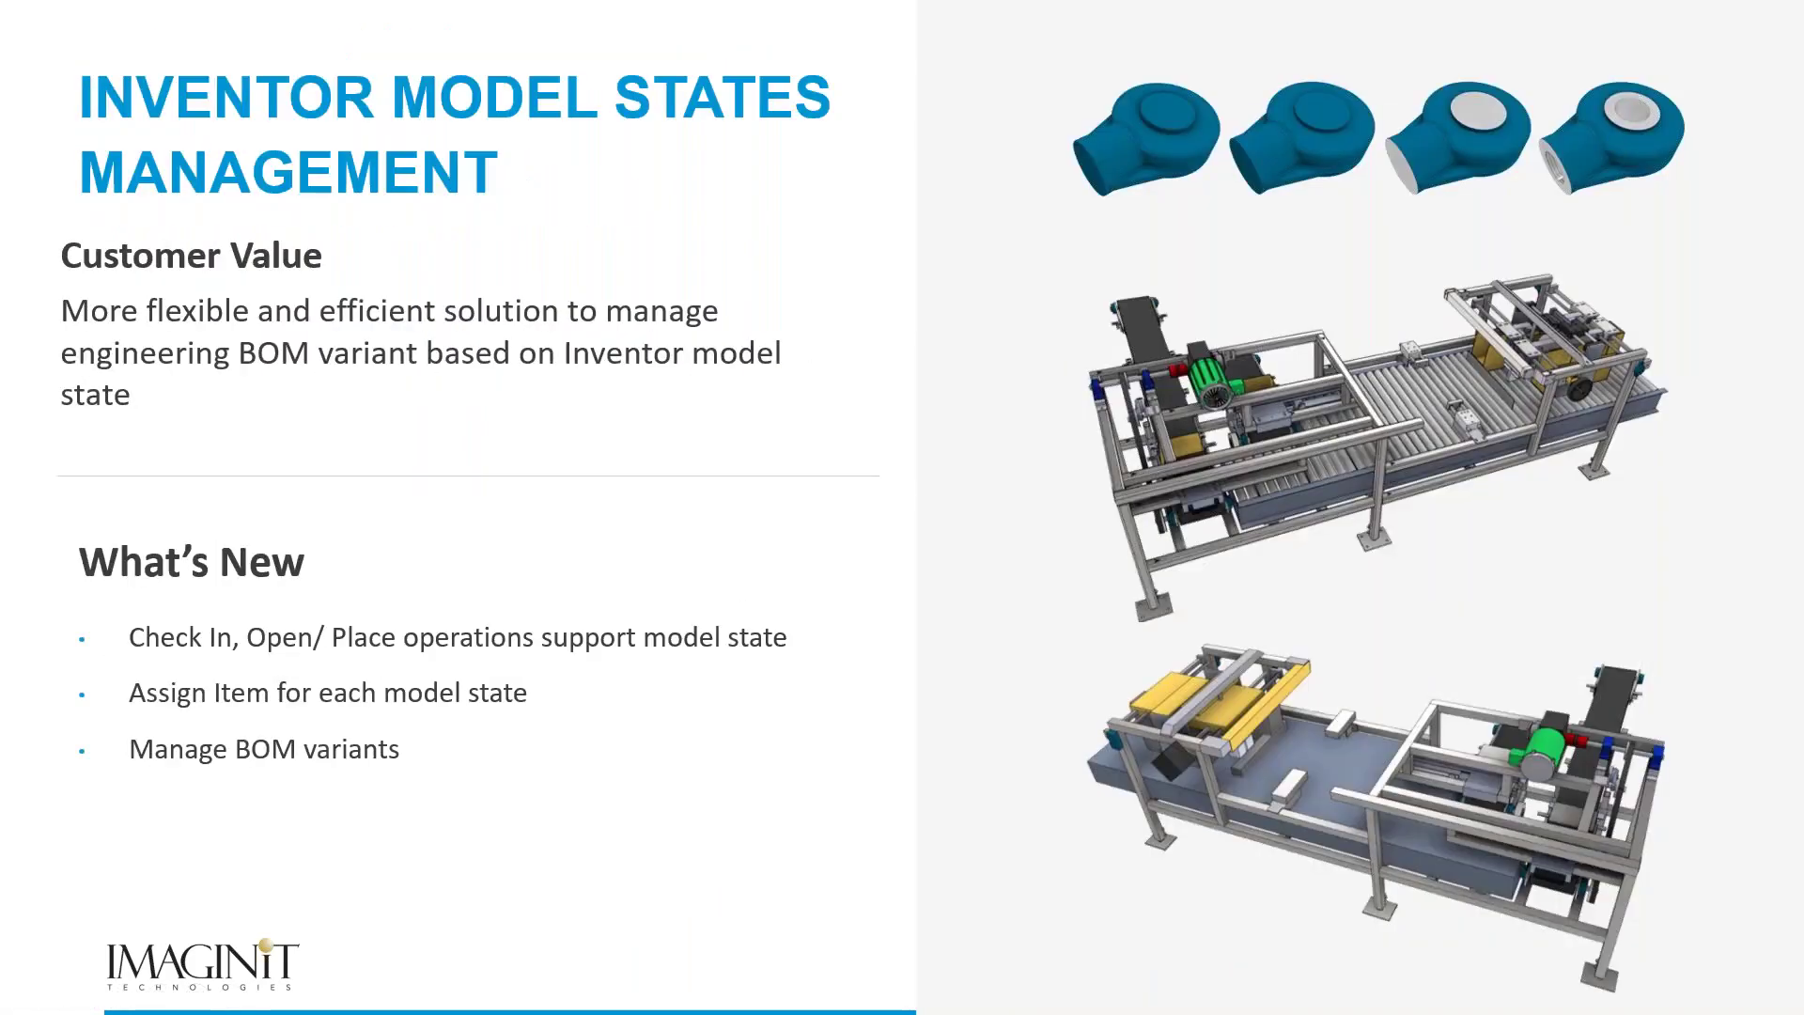
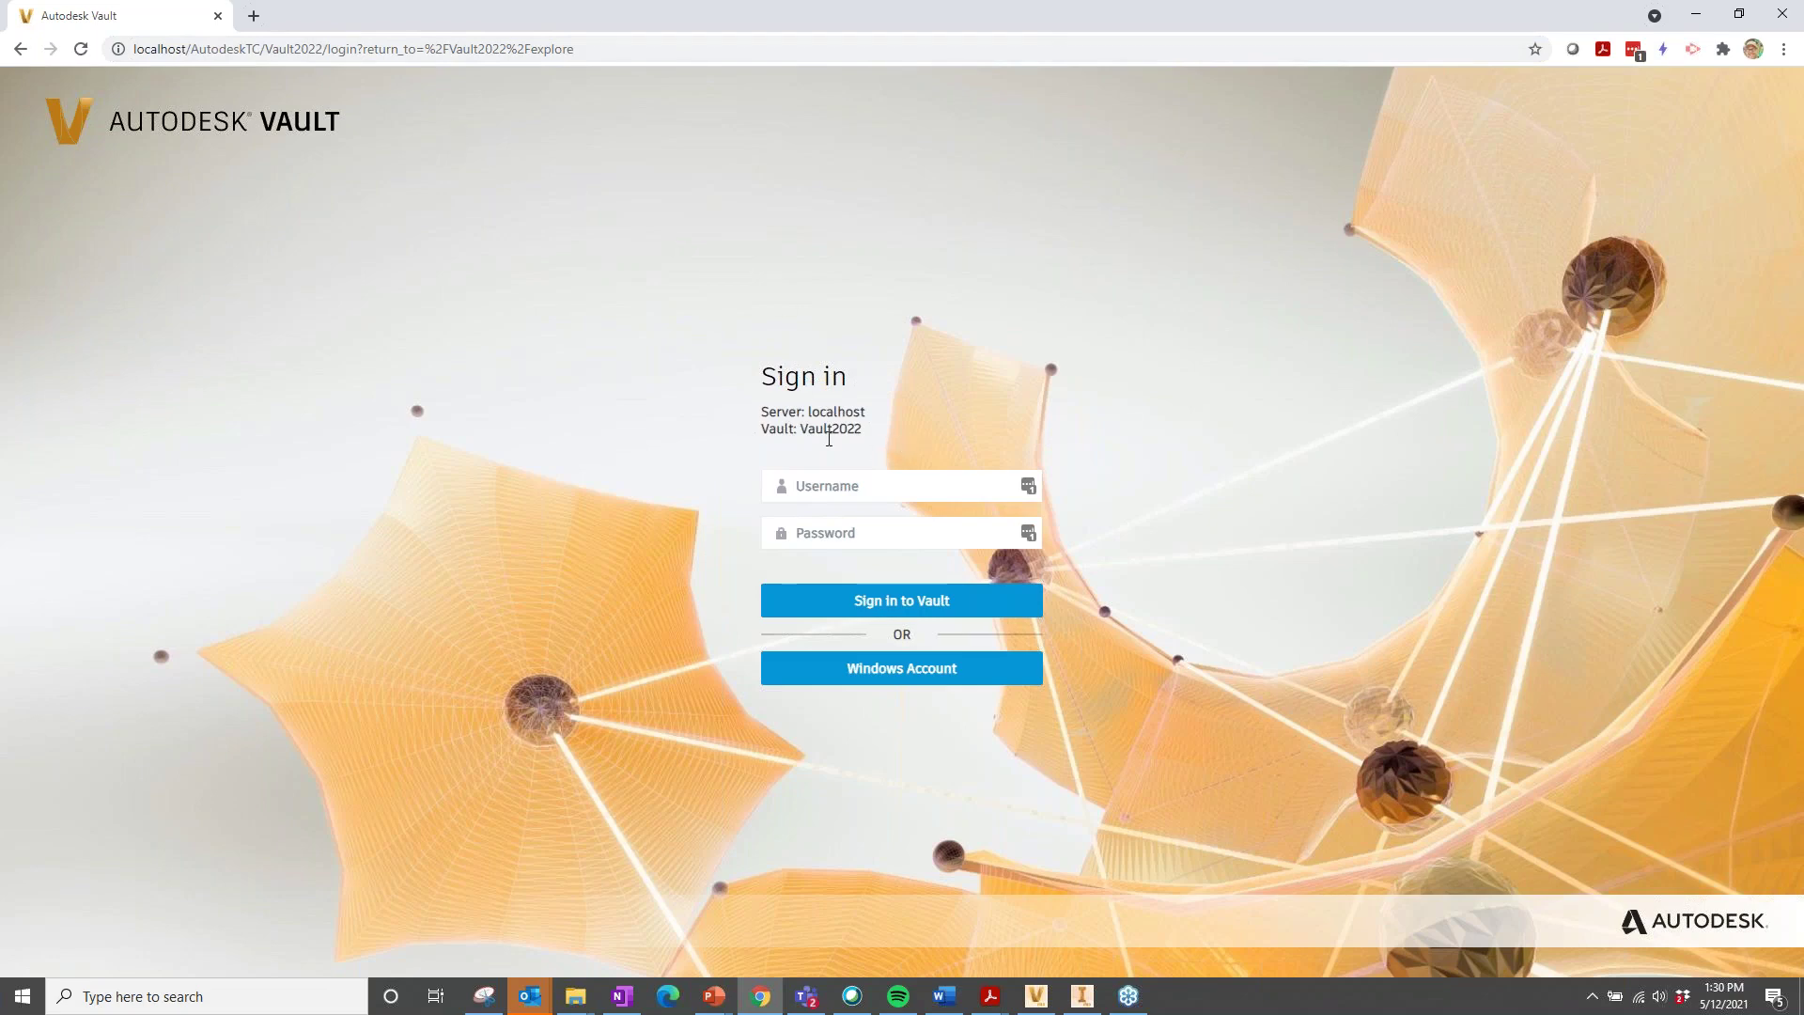
# - Sign in to Vault2022 in the browser with the Administrator account
pyautogui.click(833, 475)
pyautogui.write('Administrator')
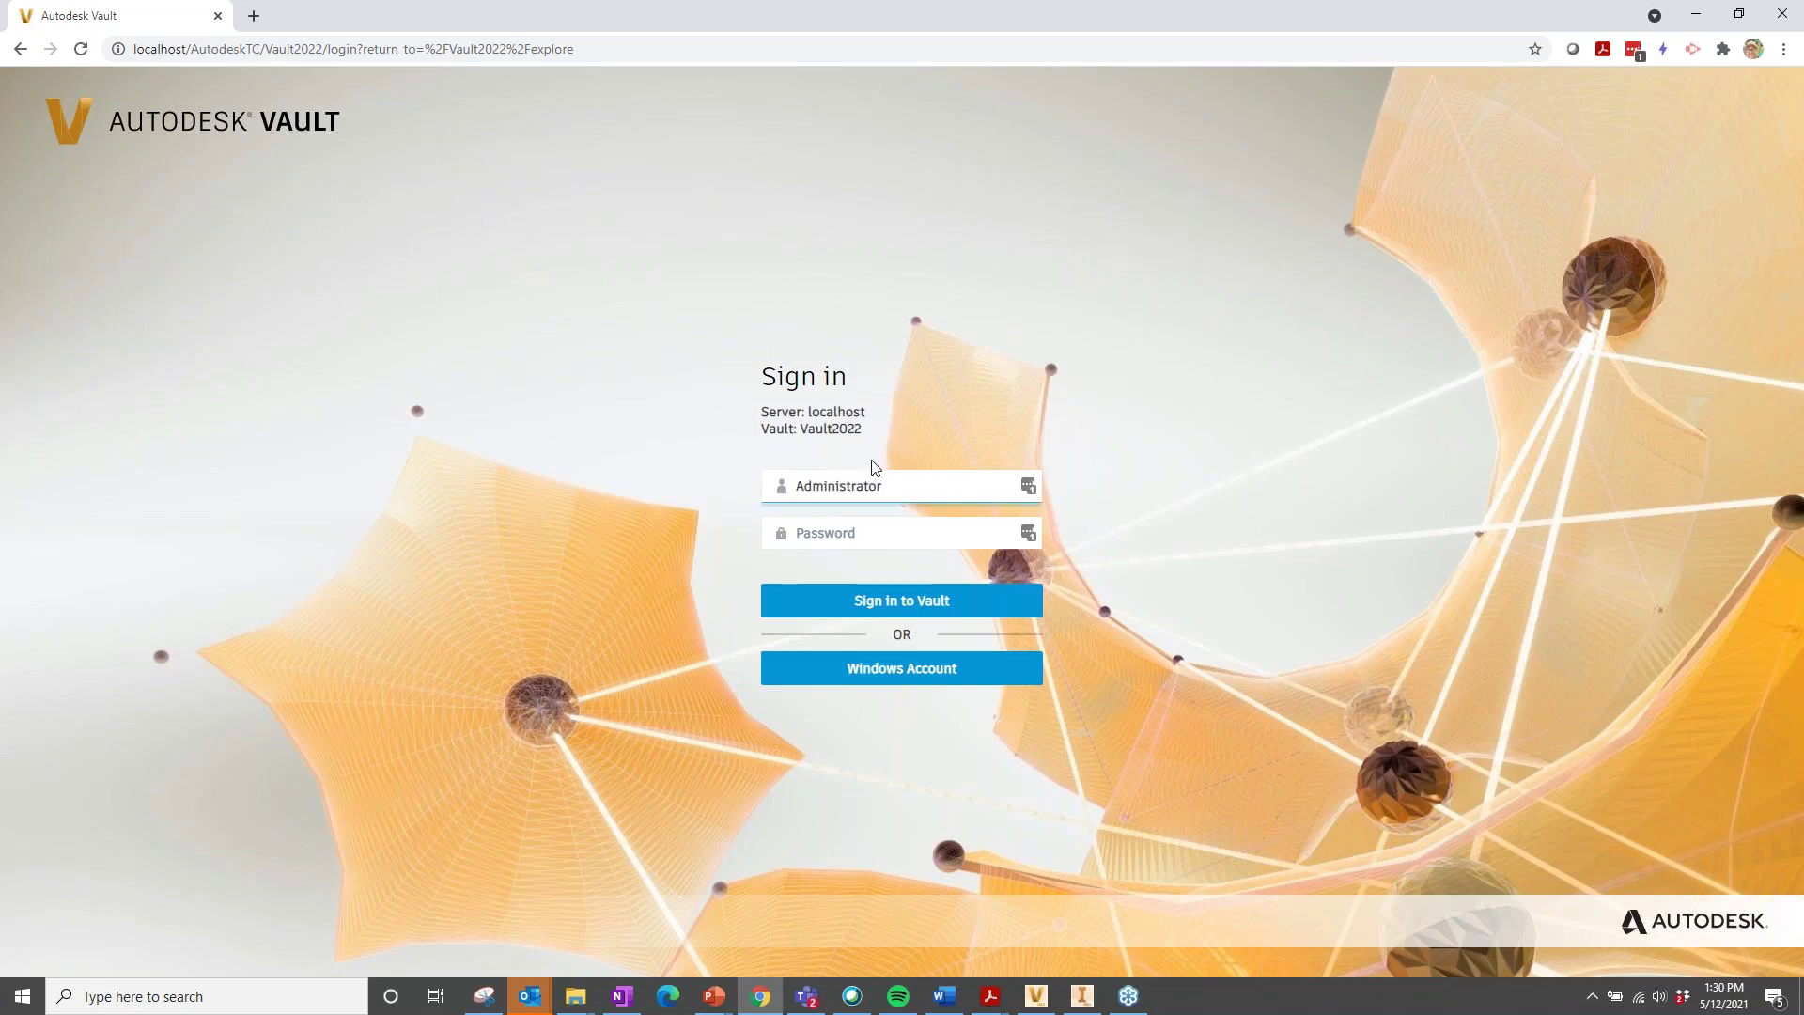
pyautogui.click(916, 529)
pyautogui.click(940, 605)
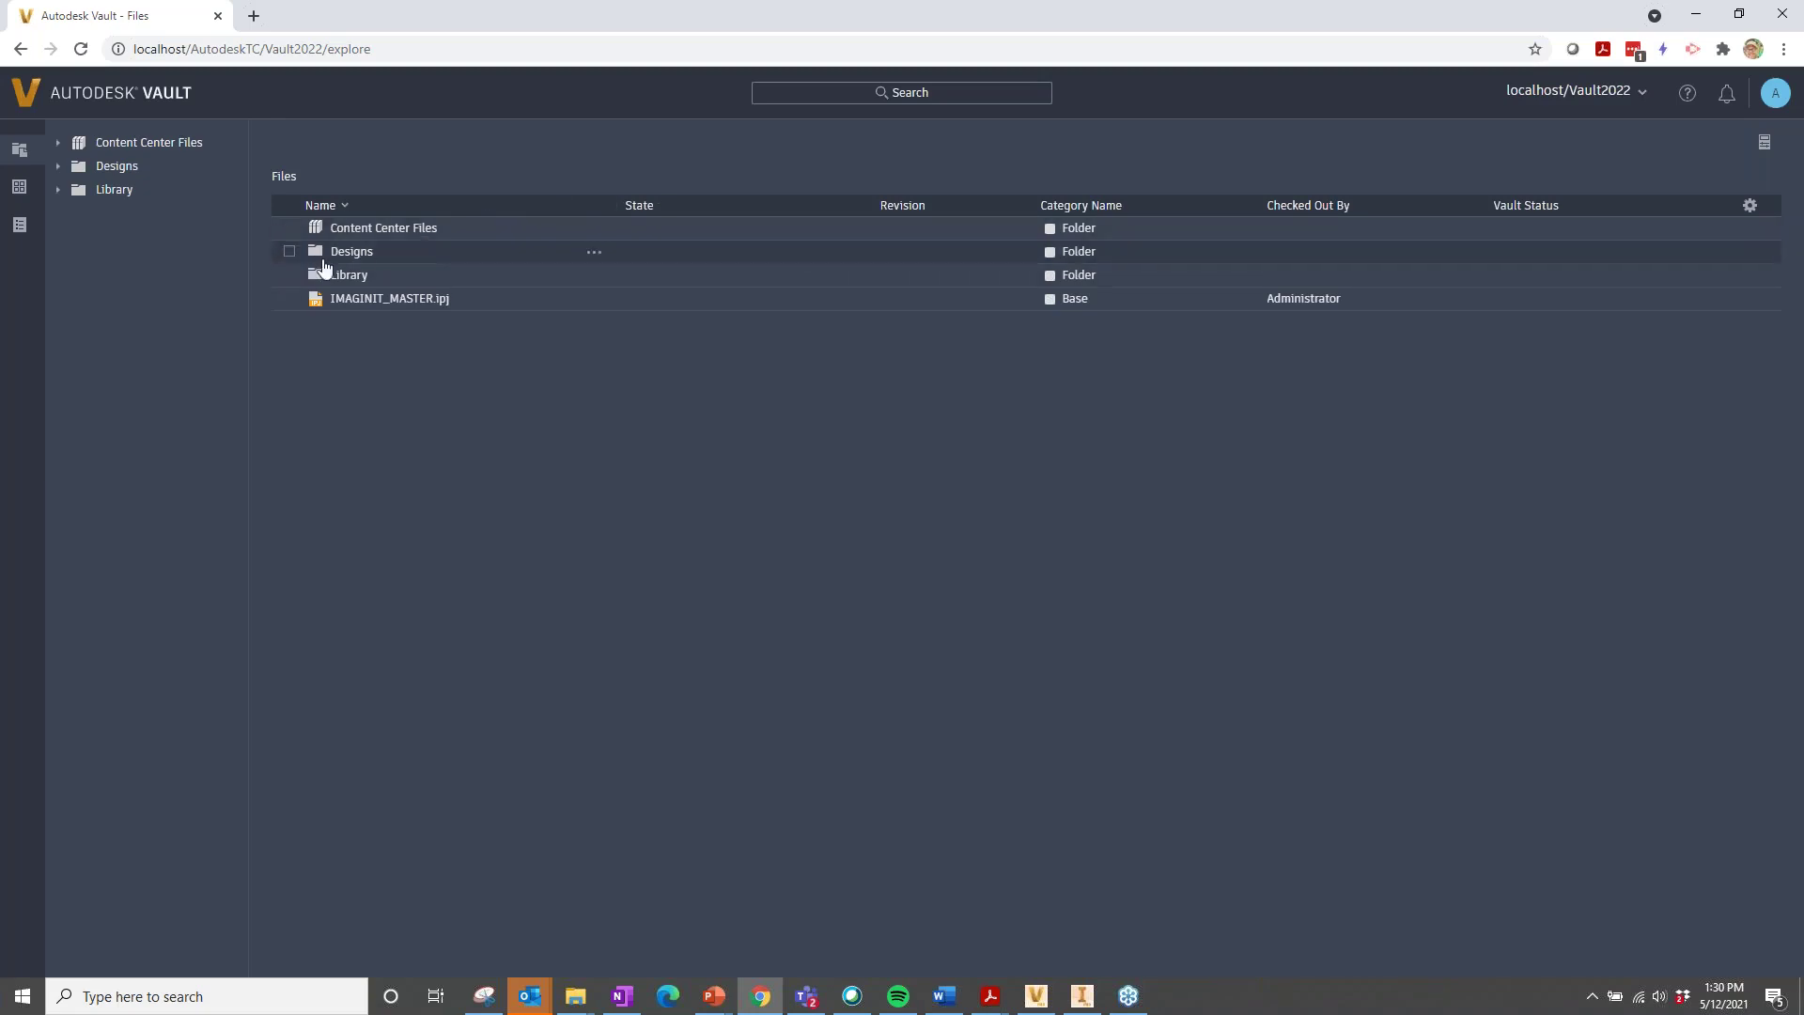
# - Open 4030 Switch 50094262XXX.dwg from the Designs/430Switch folder and collapse its user-defined and system-defined properties
pyautogui.click(344, 262)
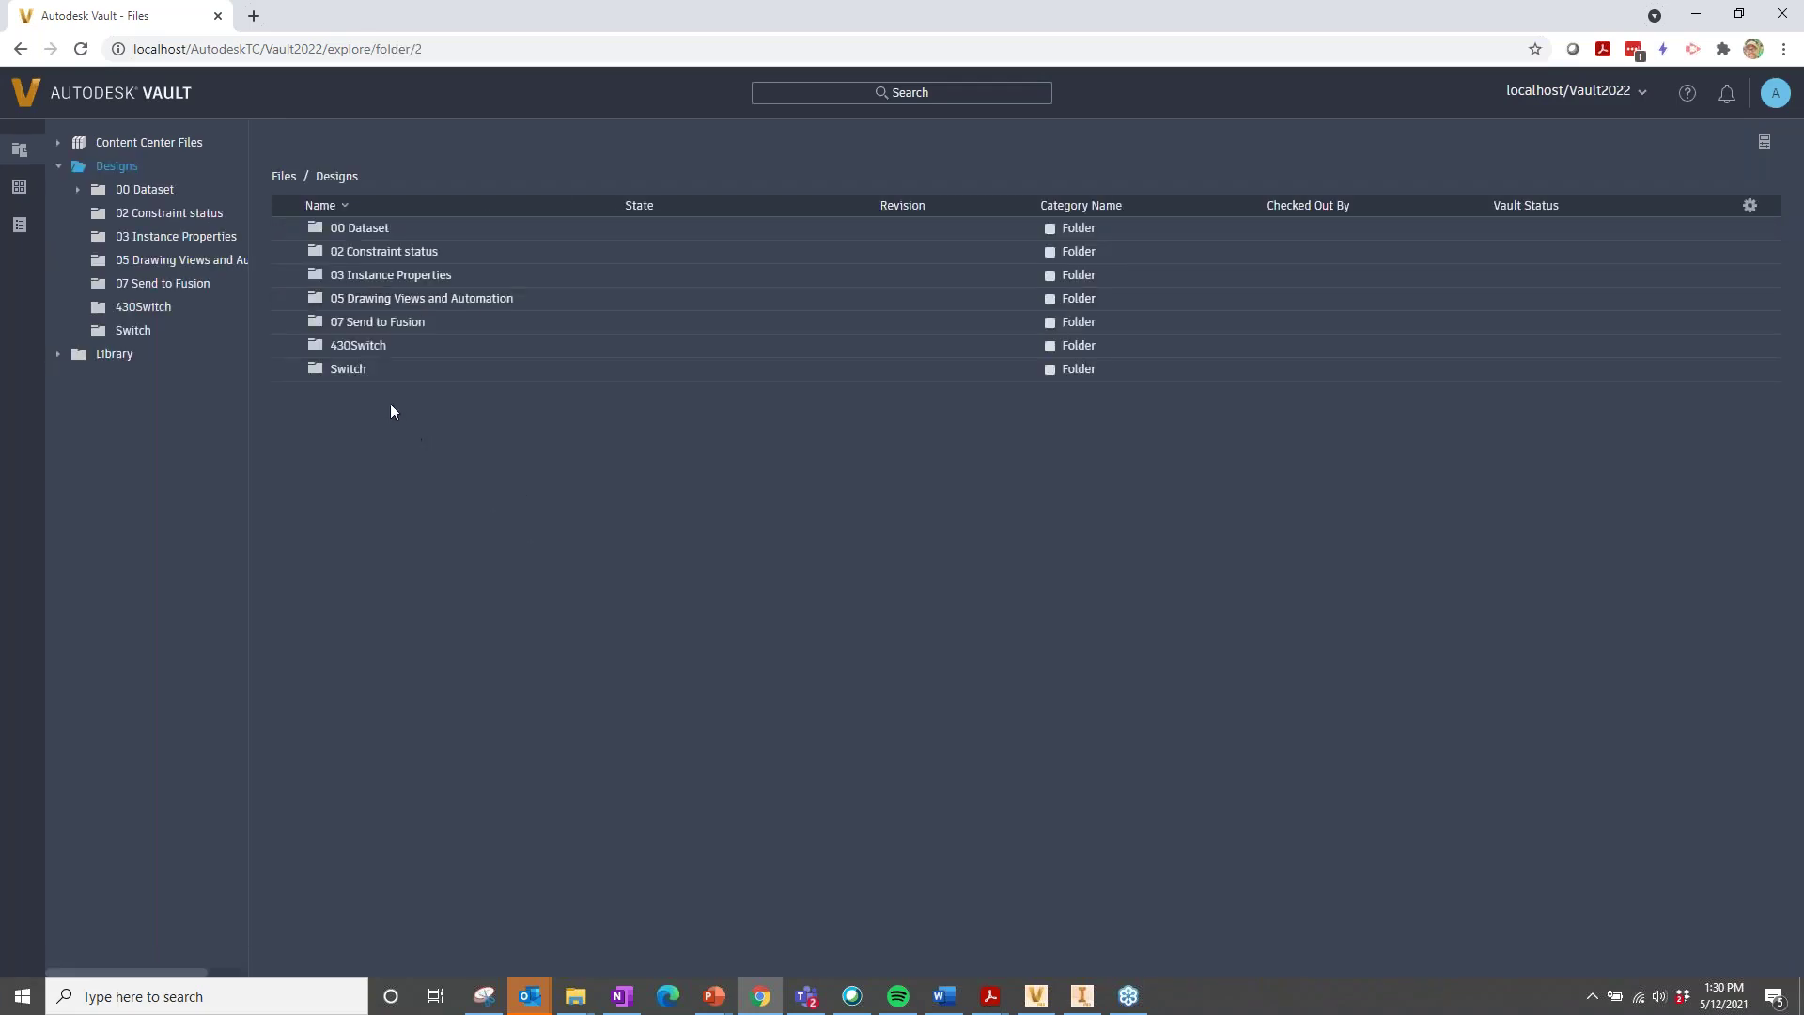
pyautogui.click(358, 346)
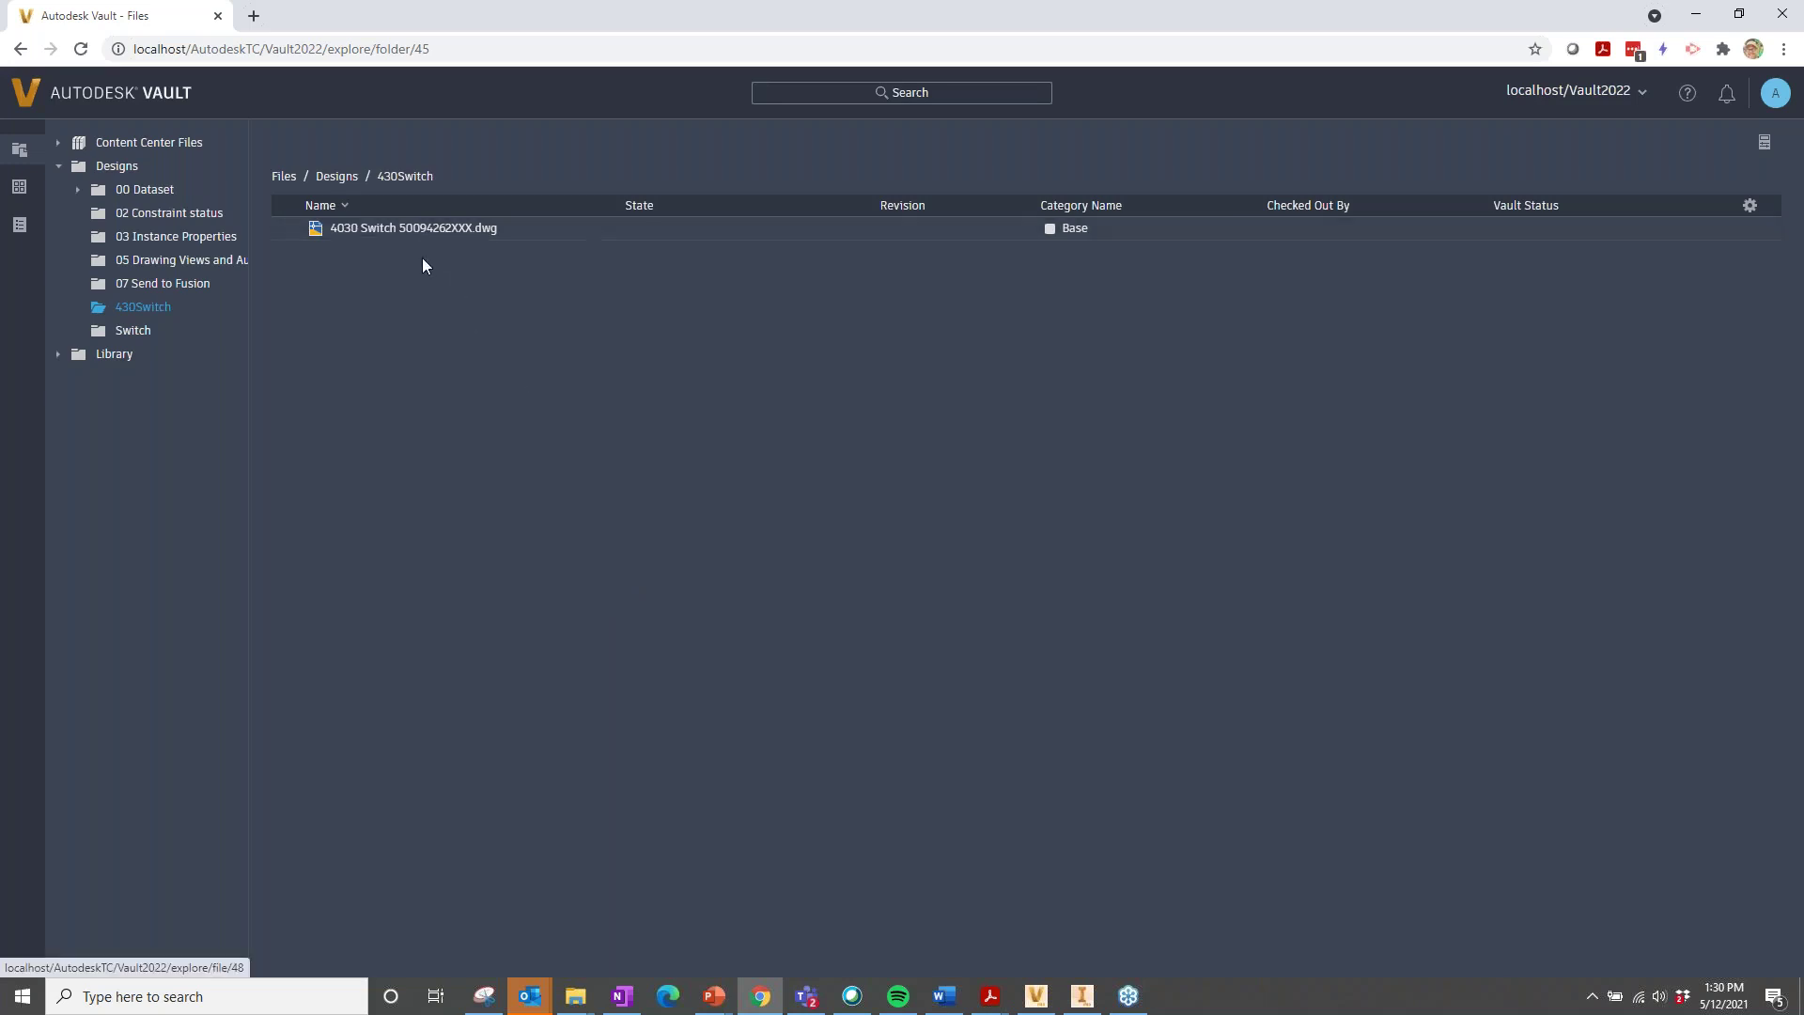
pyautogui.click(428, 229)
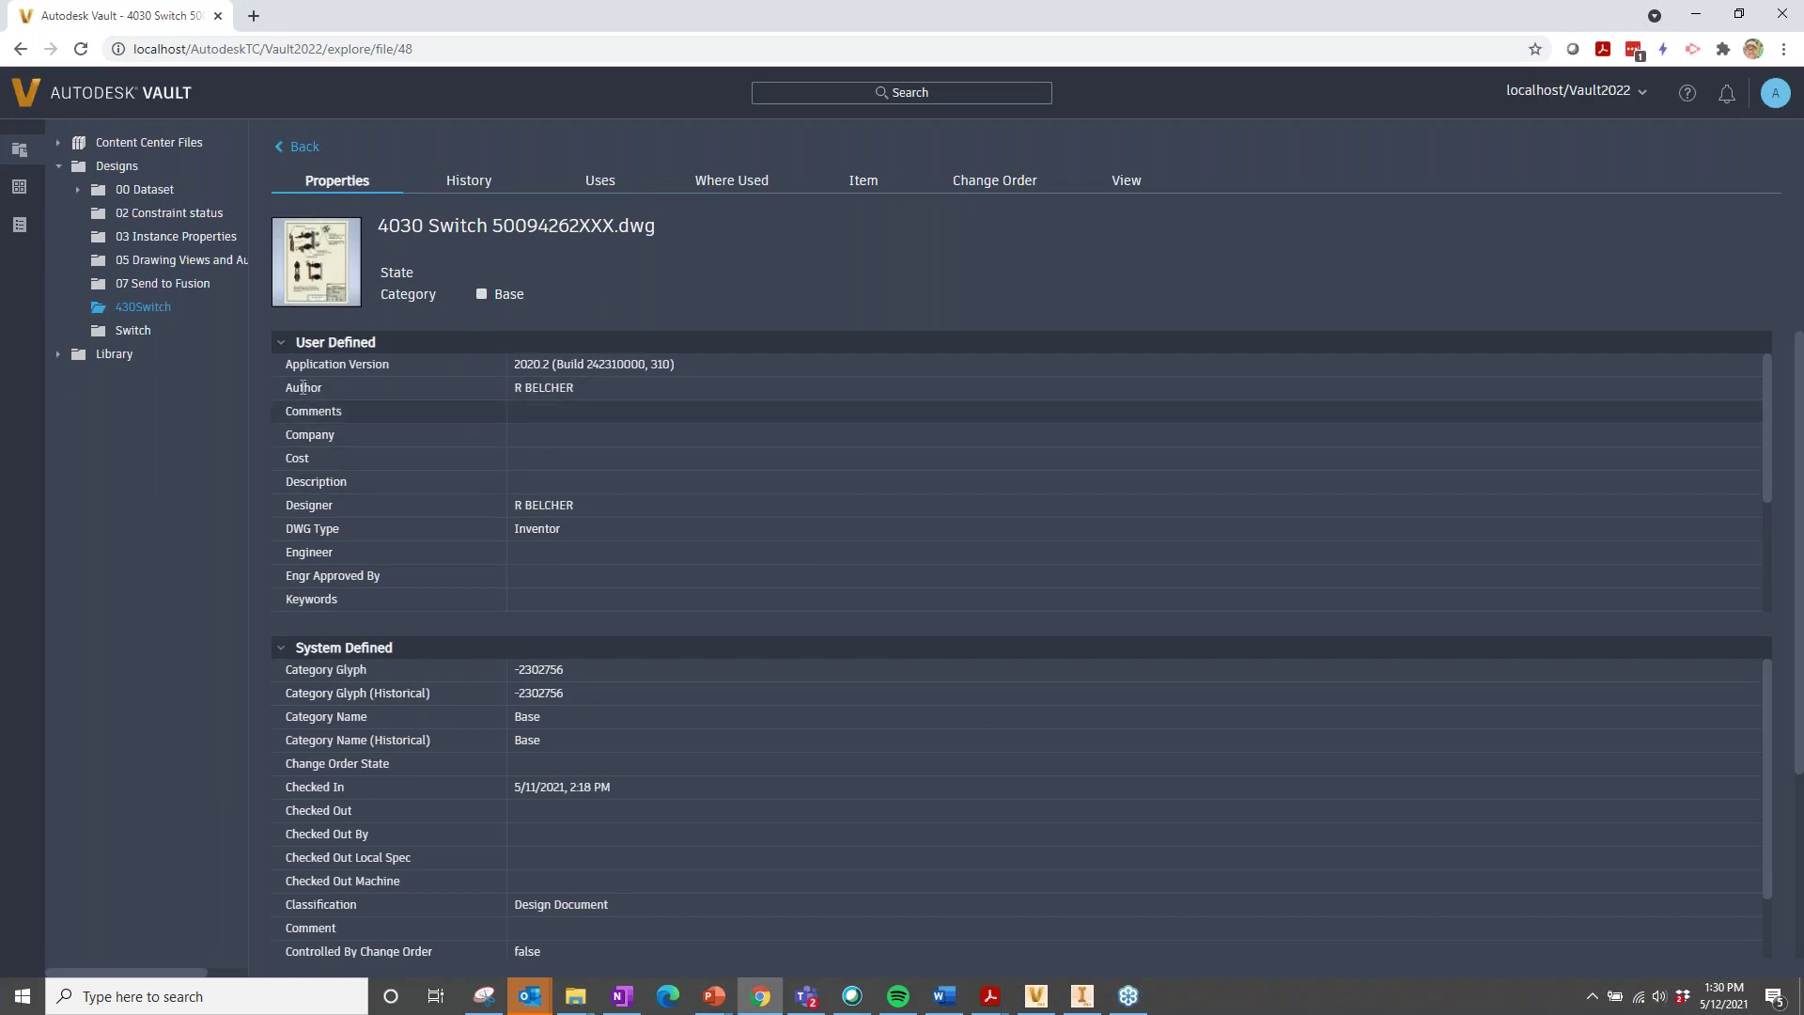
pyautogui.click(280, 342)
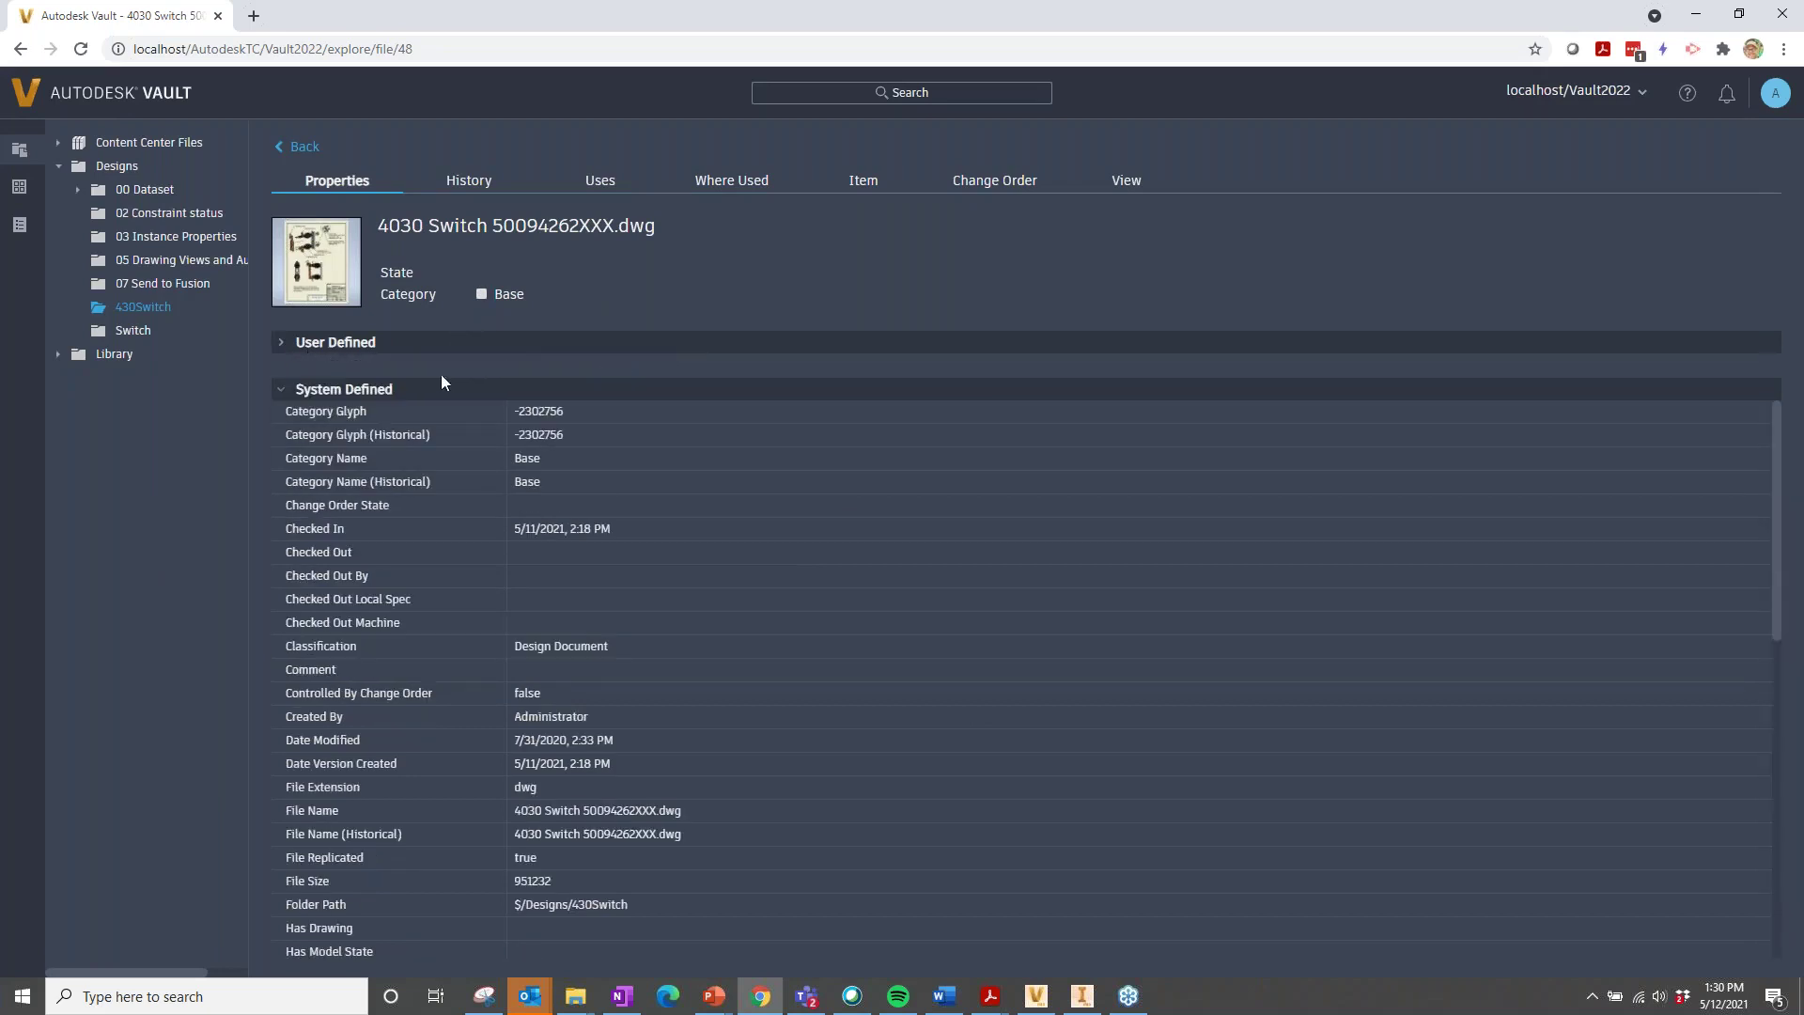
pyautogui.click(282, 389)
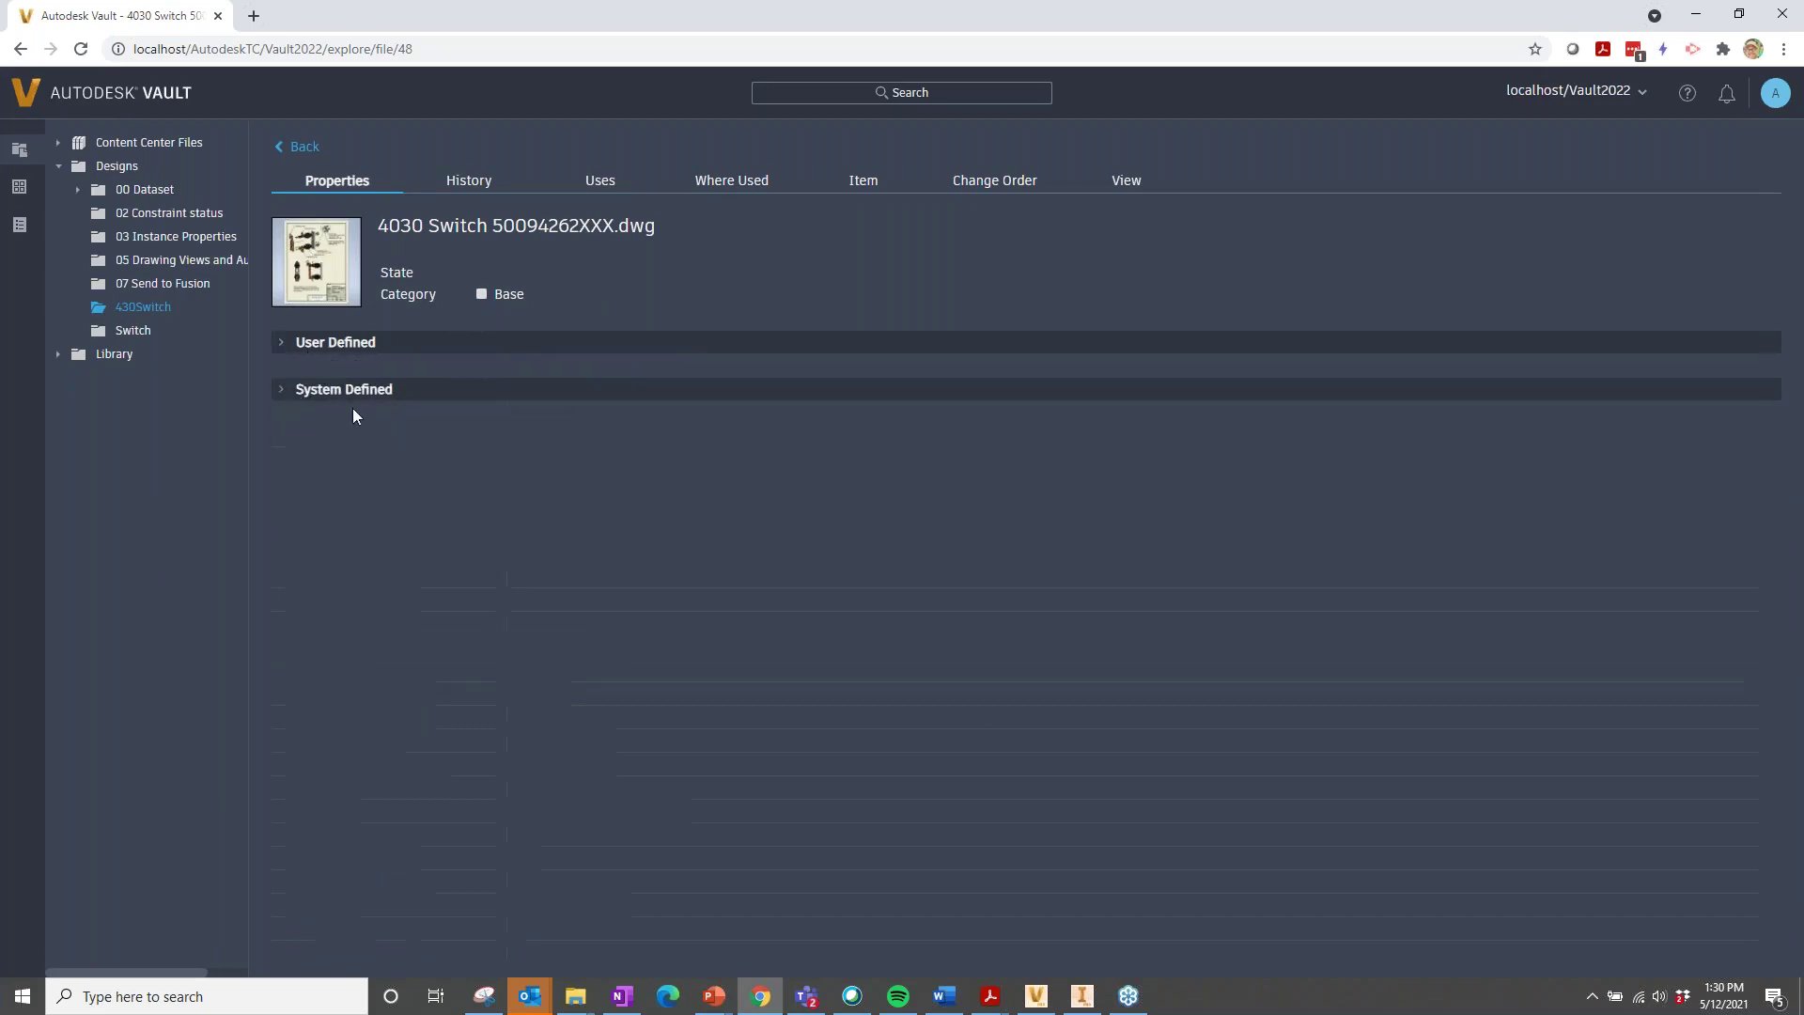
# - Review the drawing's history and expand its uses down to the components of 50094262XXX.iam
pyautogui.click(469, 185)
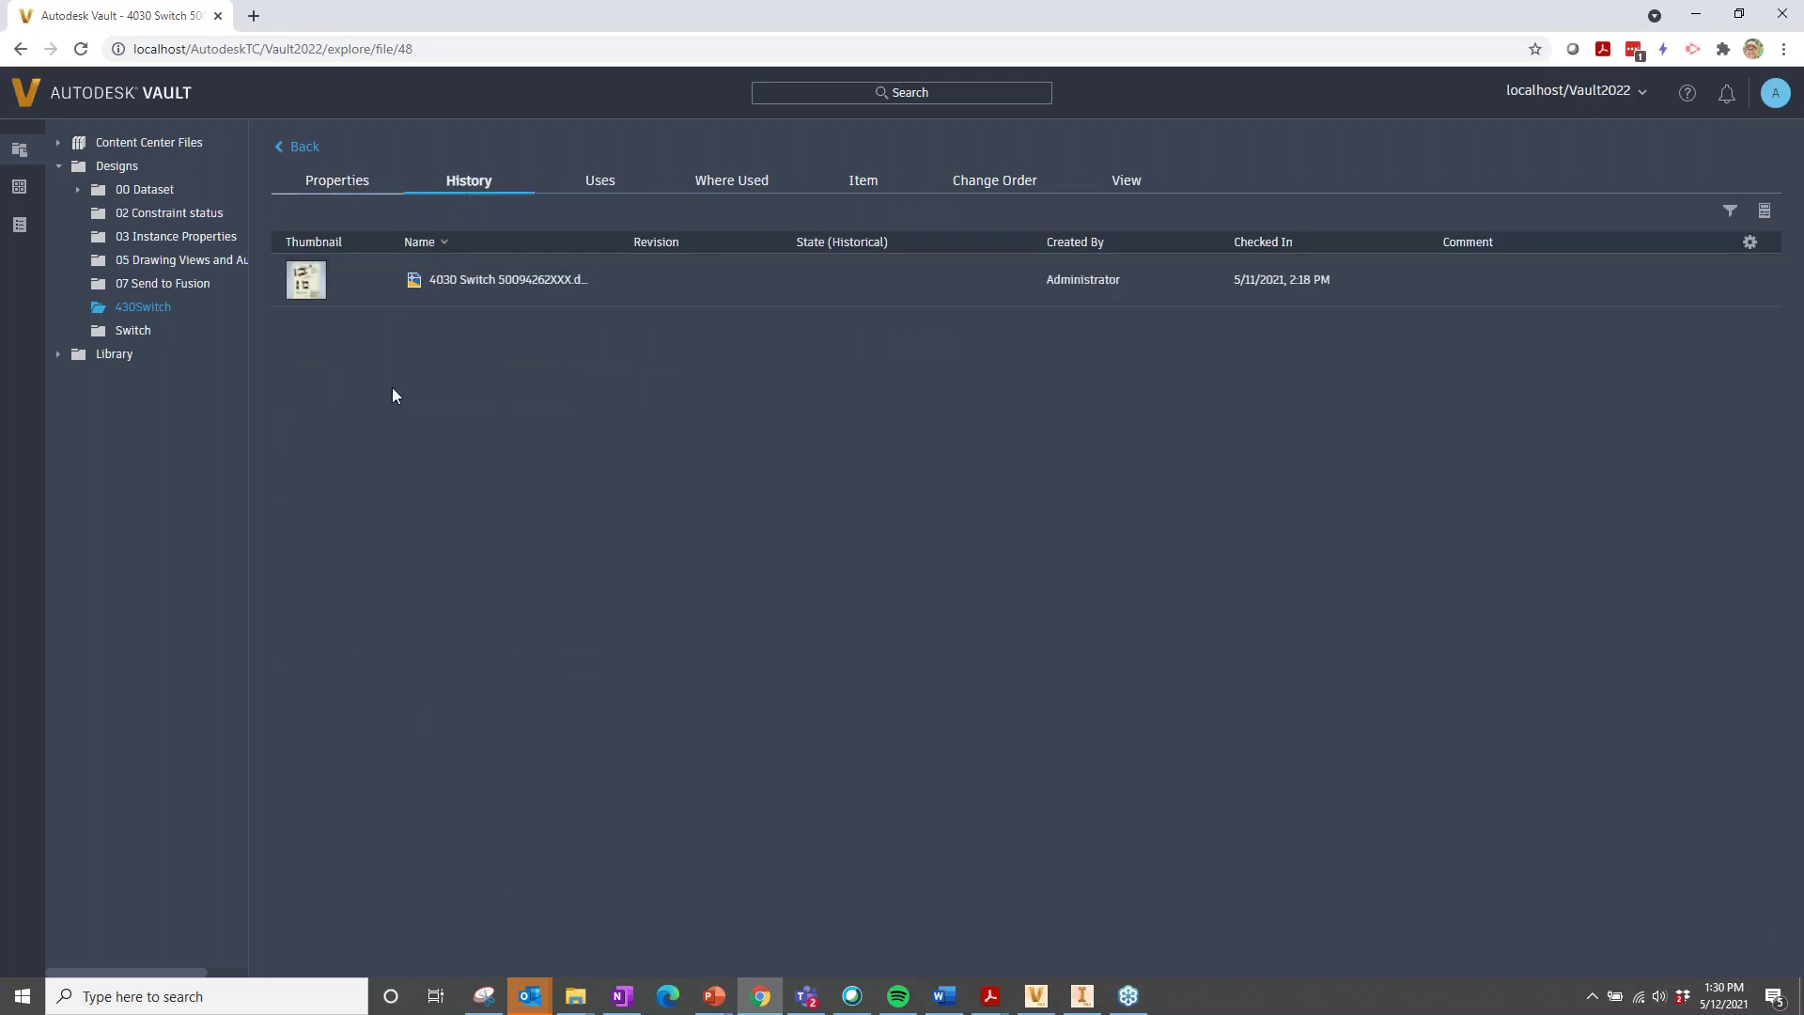
pyautogui.click(601, 188)
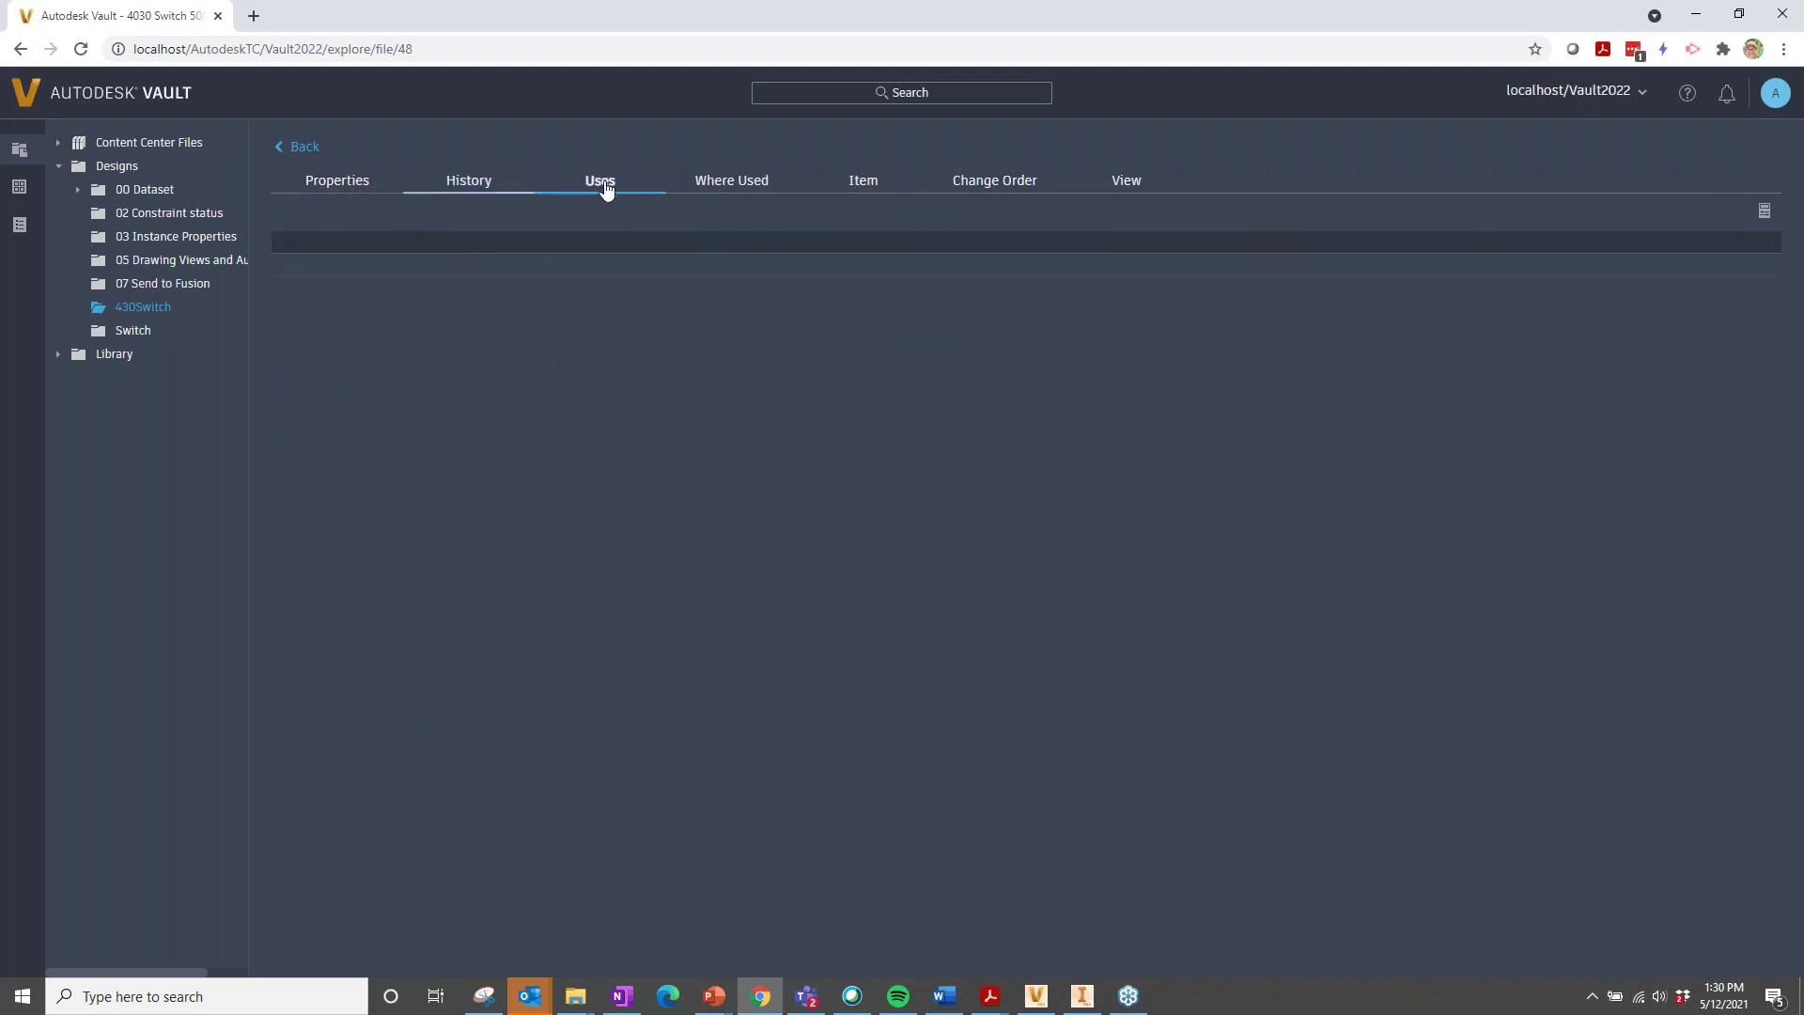
pyautogui.click(292, 265)
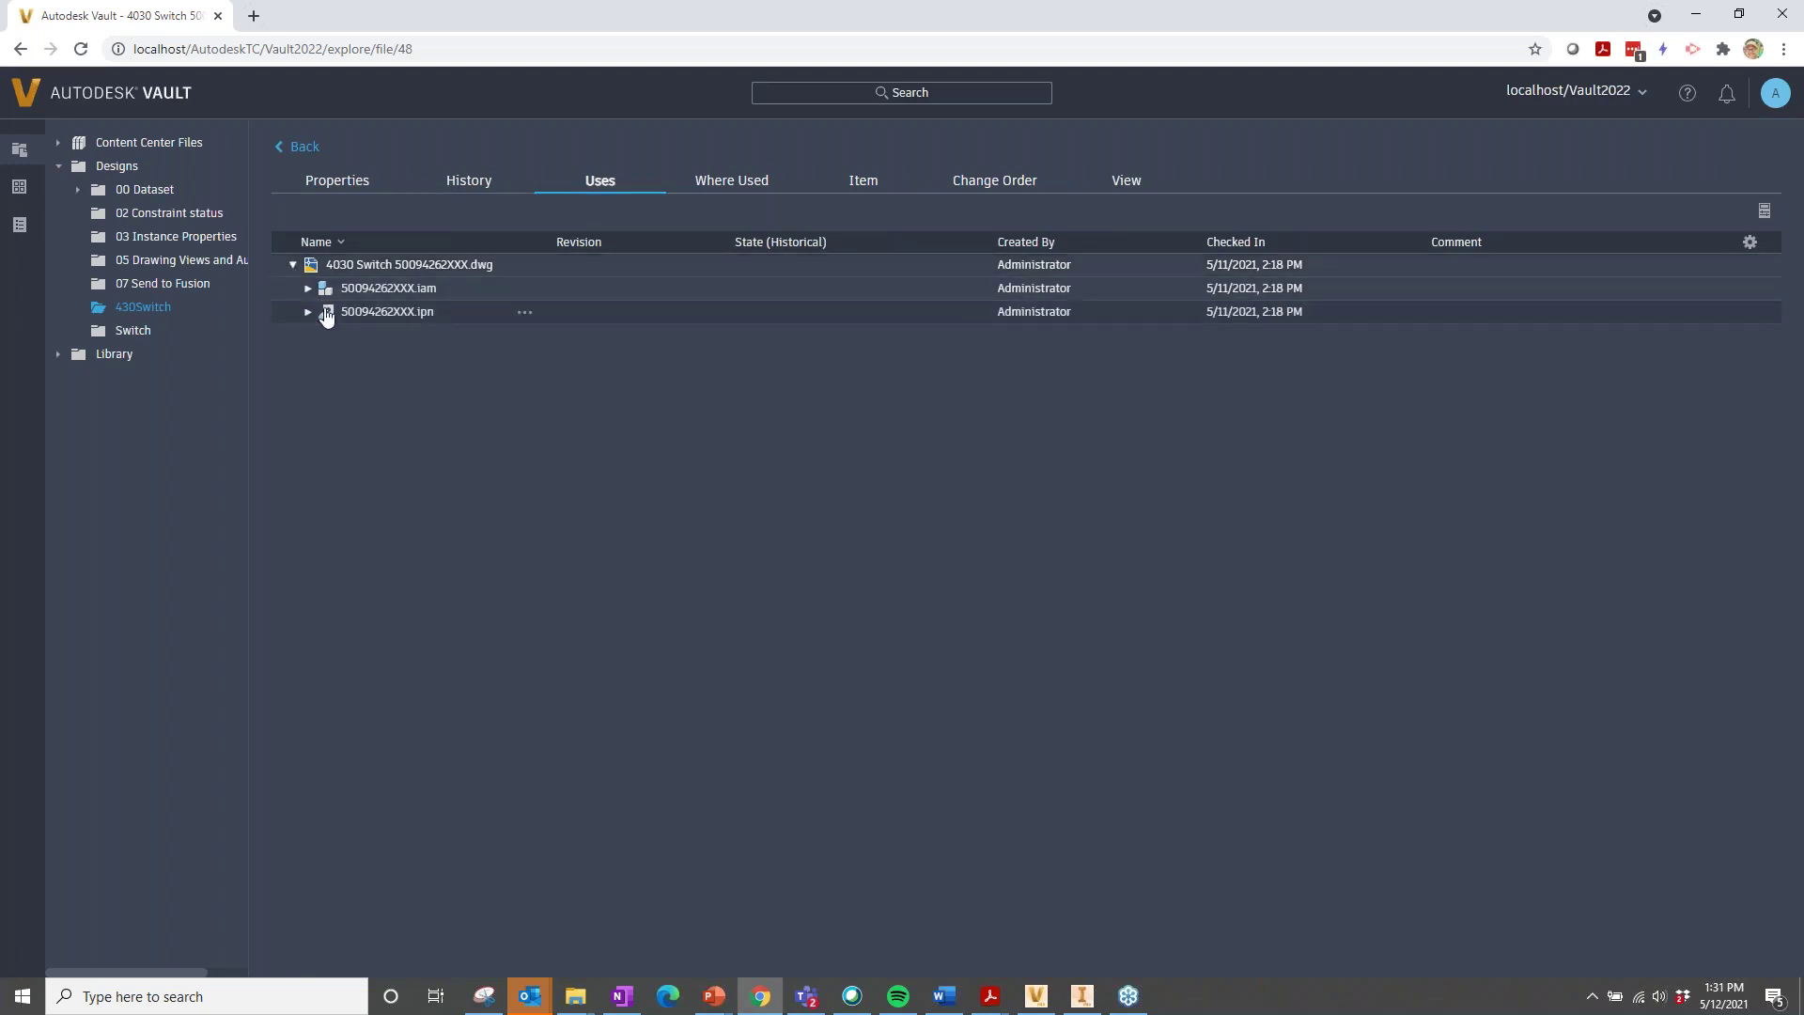
pyautogui.click(307, 288)
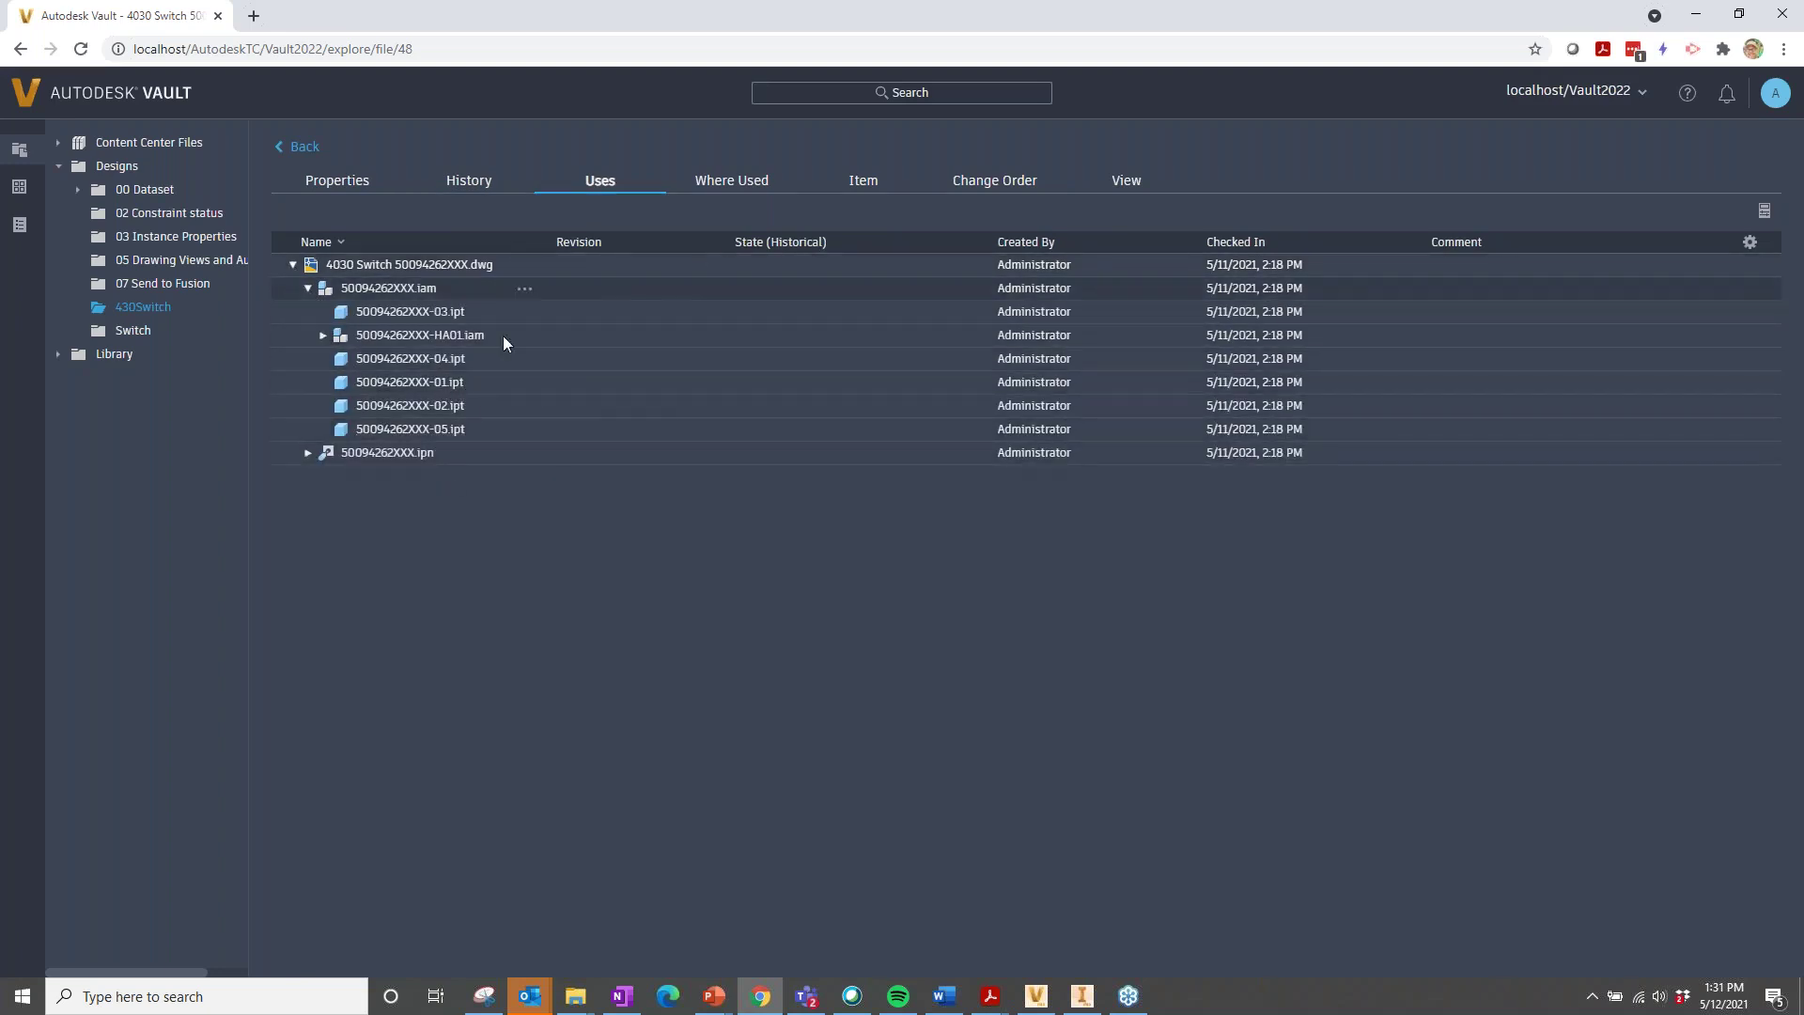
# - Check the actions available for 50094262XXX-01.ipt and open the part's properties page
pyautogui.rightClick(428, 388)
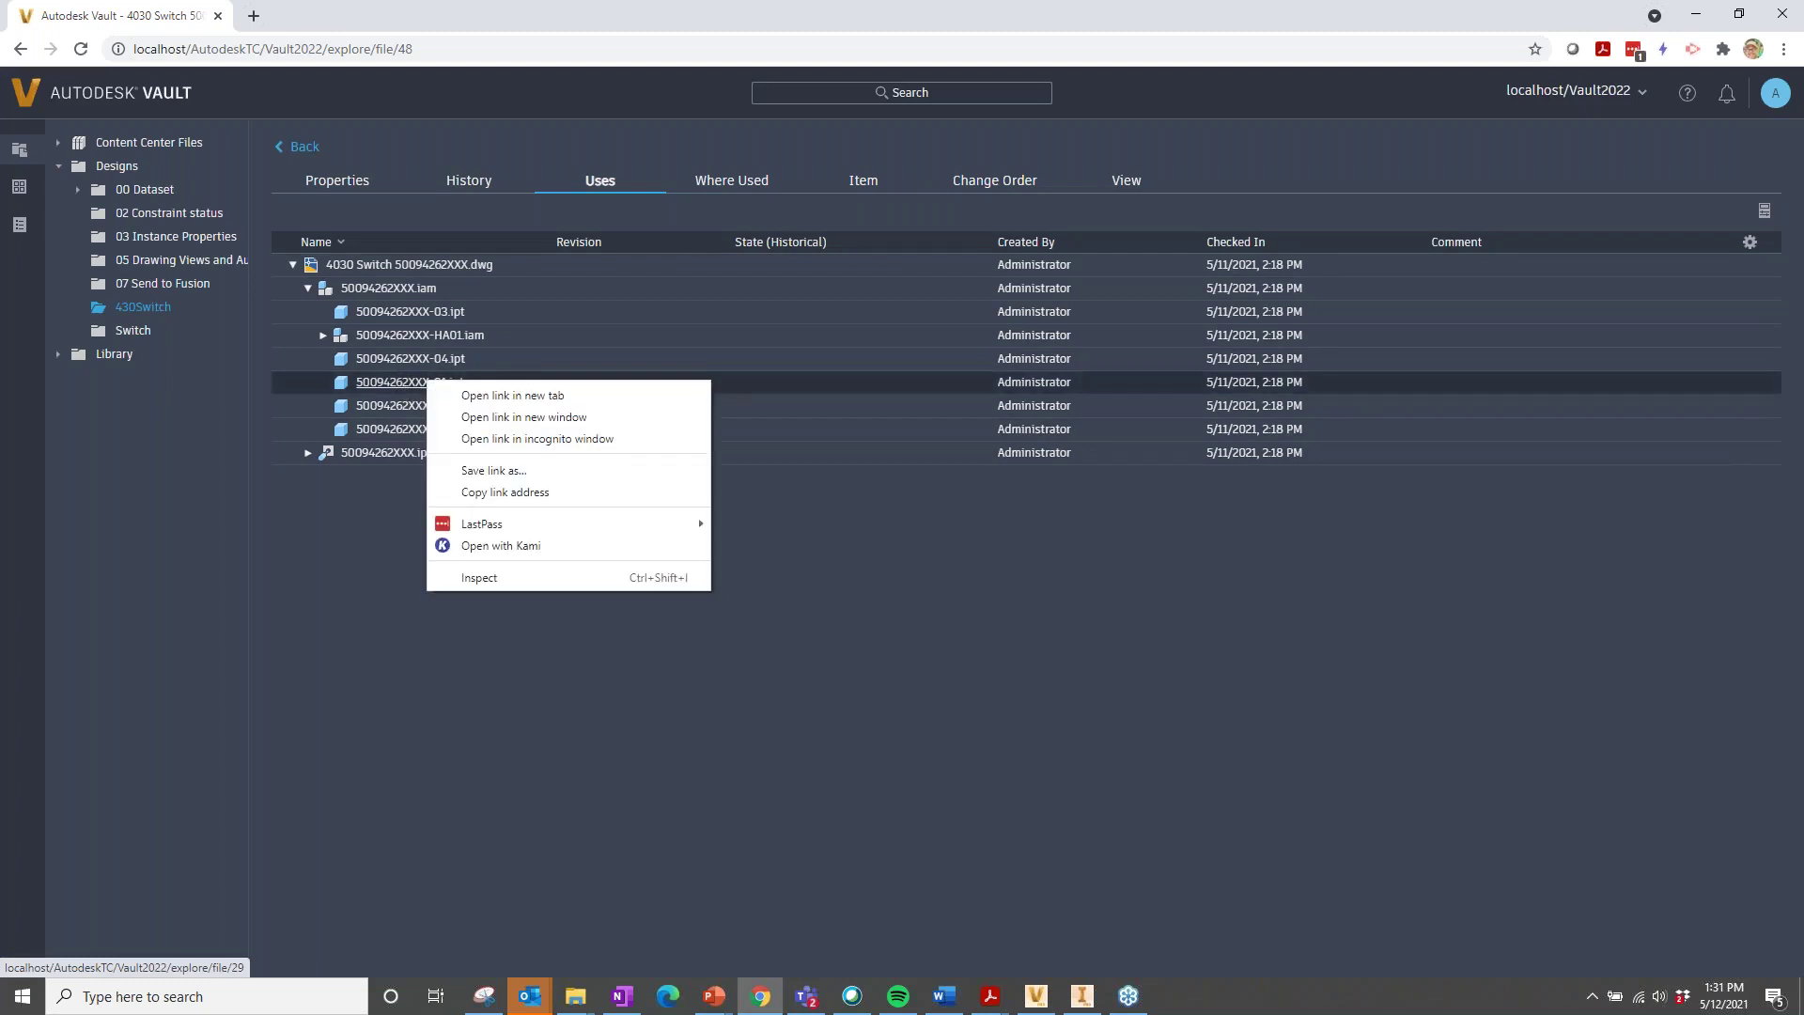
pyautogui.click(380, 561)
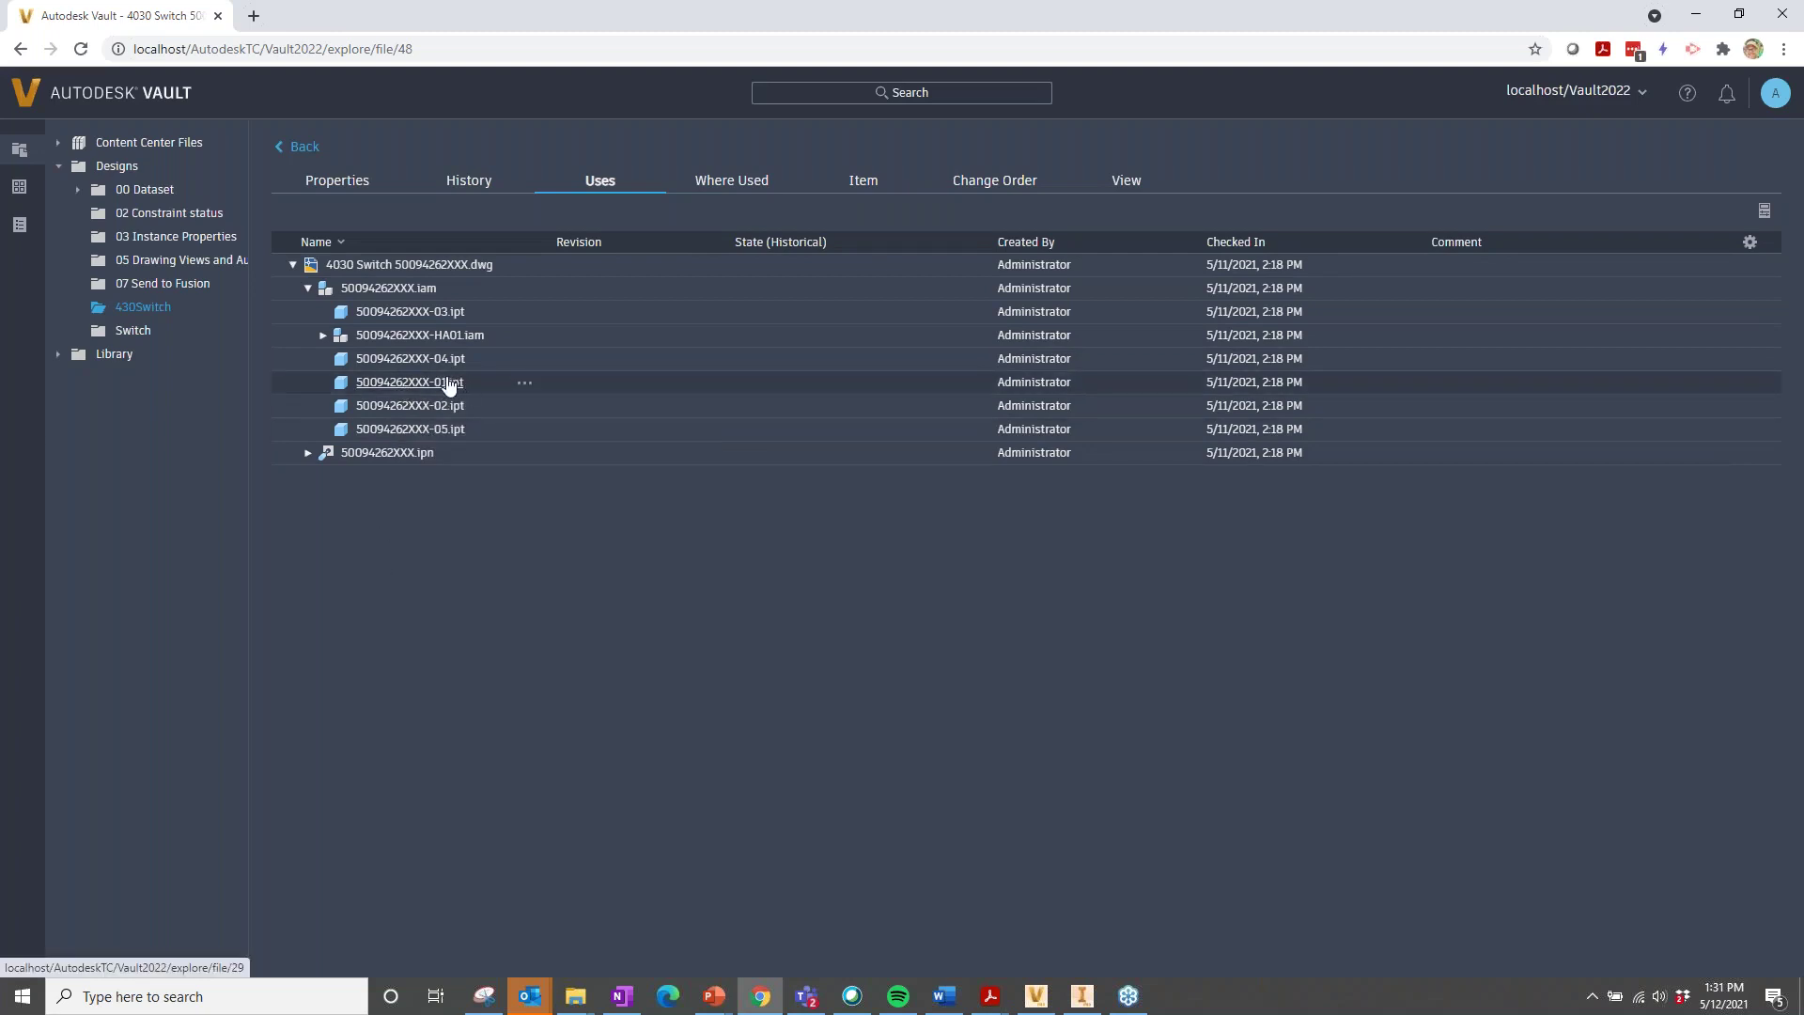
pyautogui.click(525, 387)
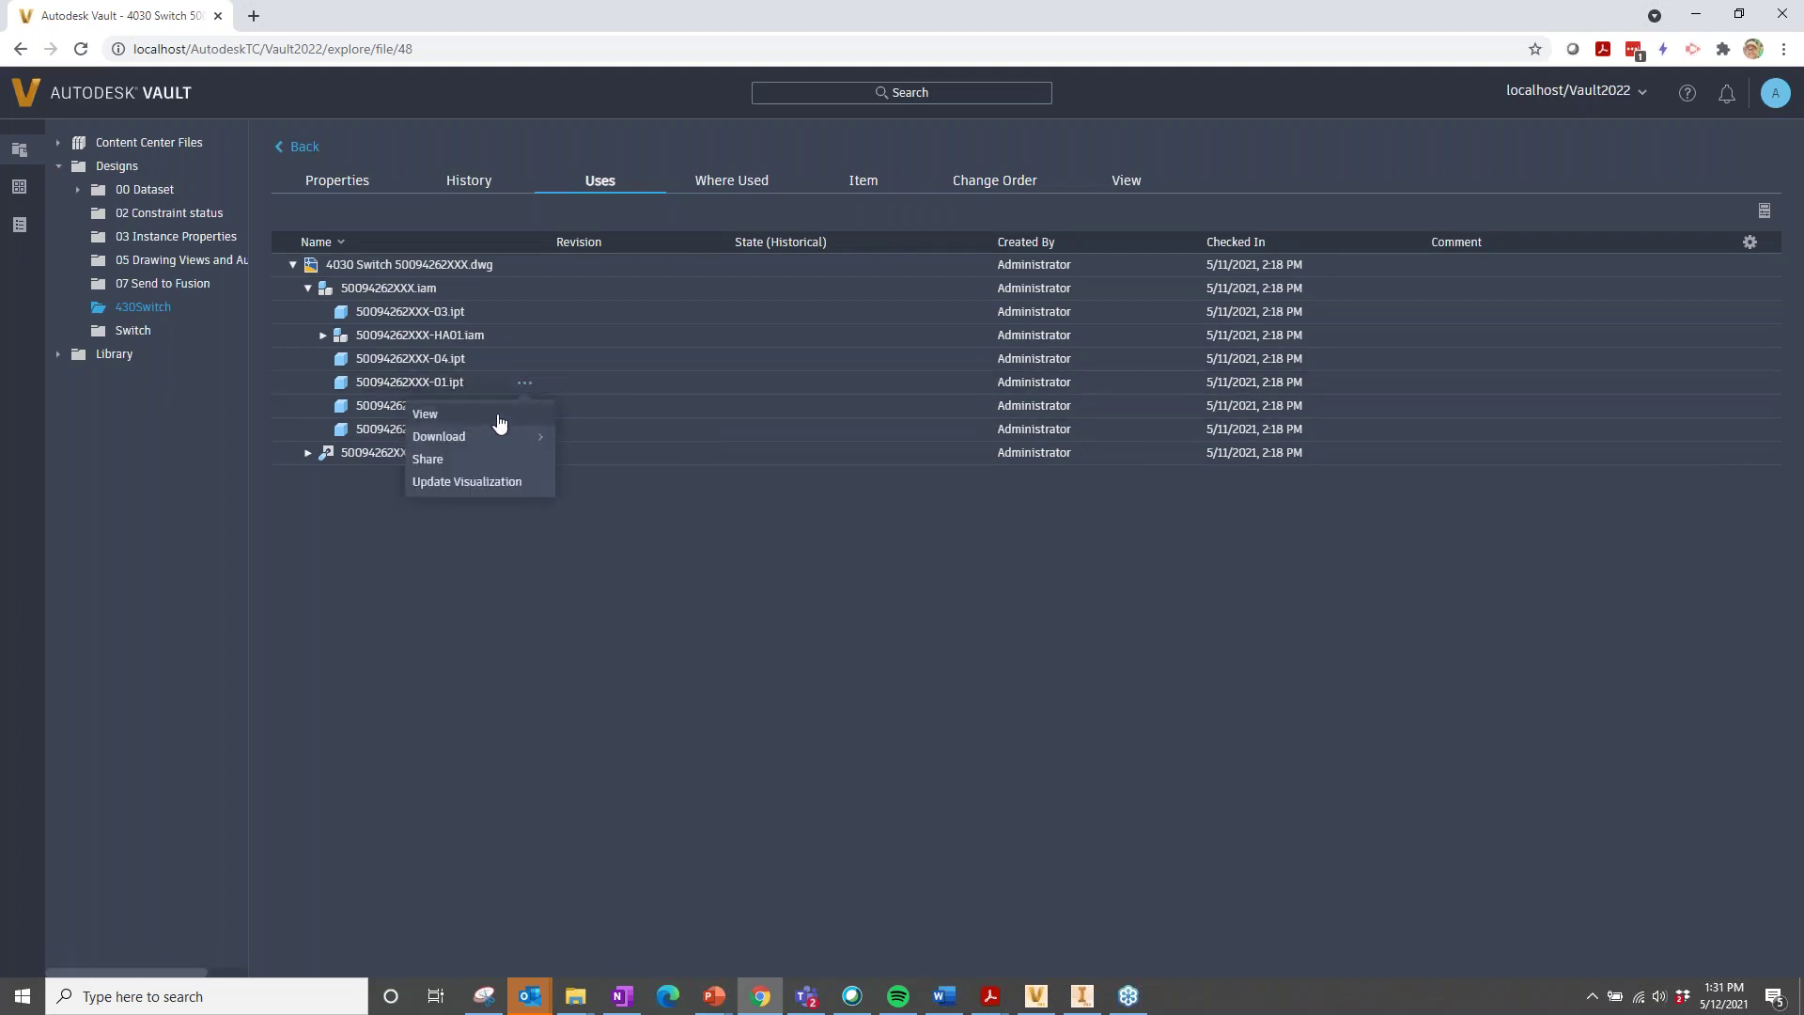
pyautogui.click(529, 608)
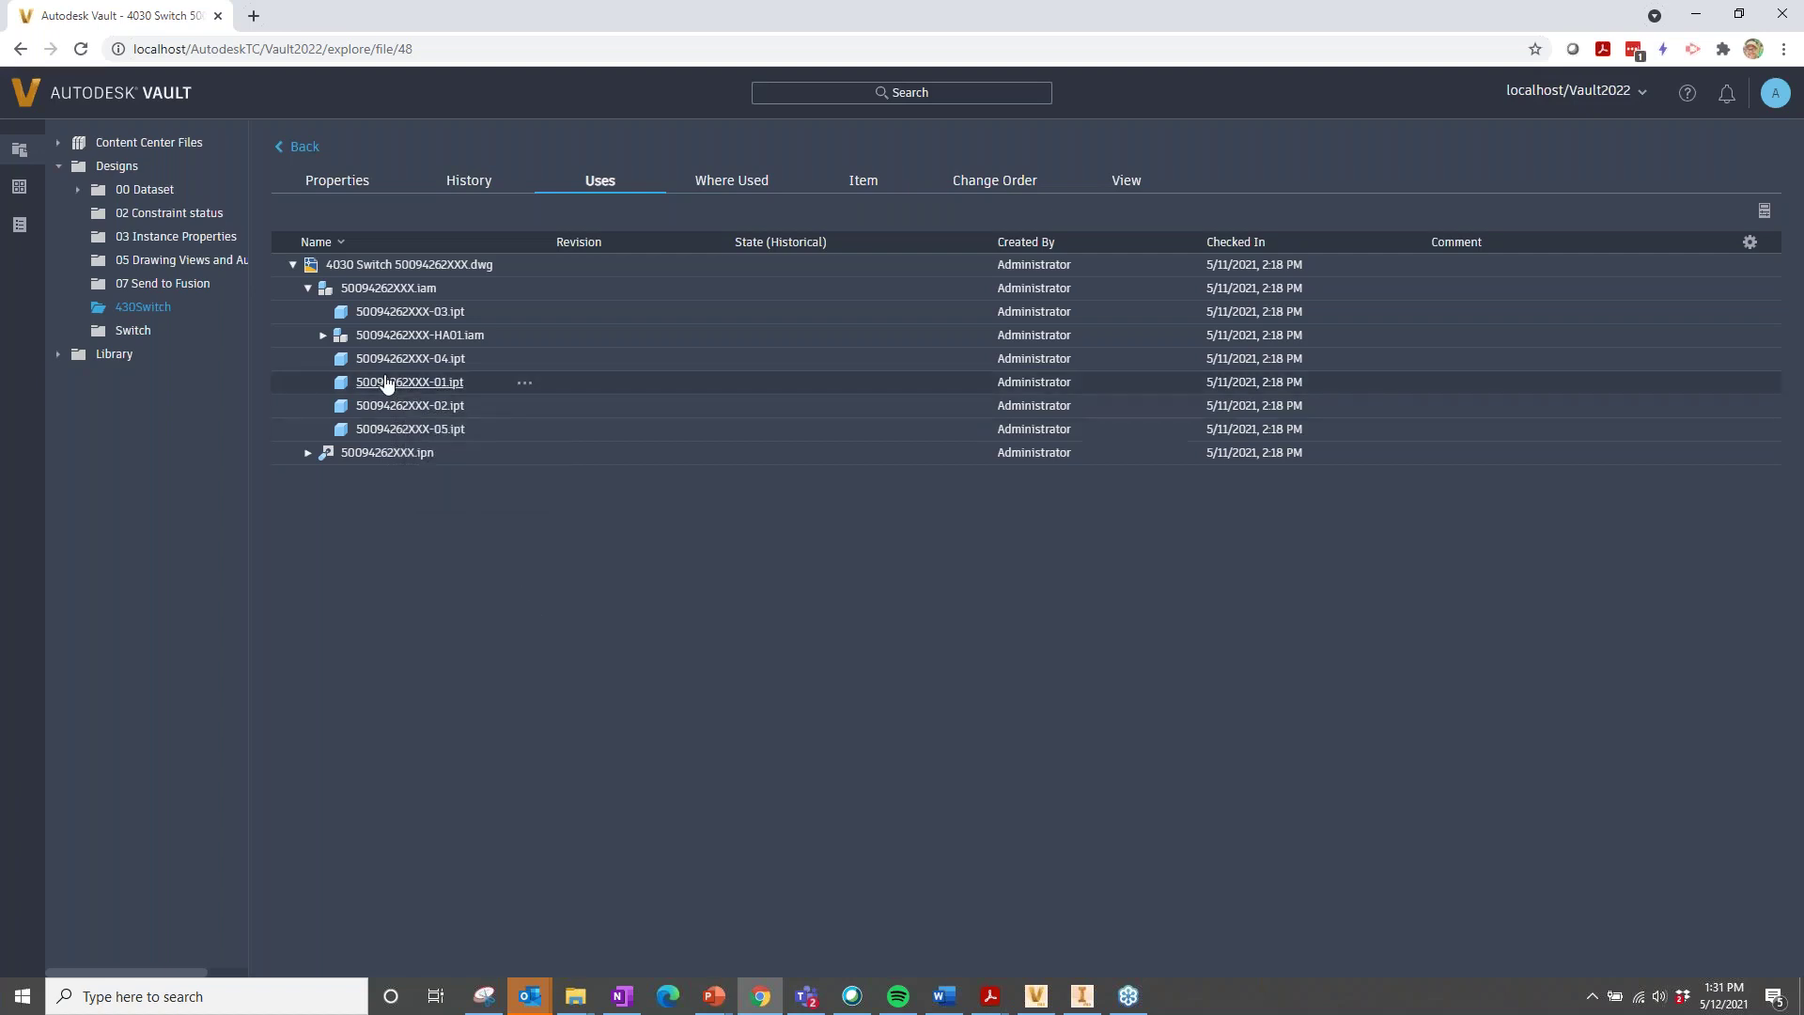
pyautogui.click(386, 386)
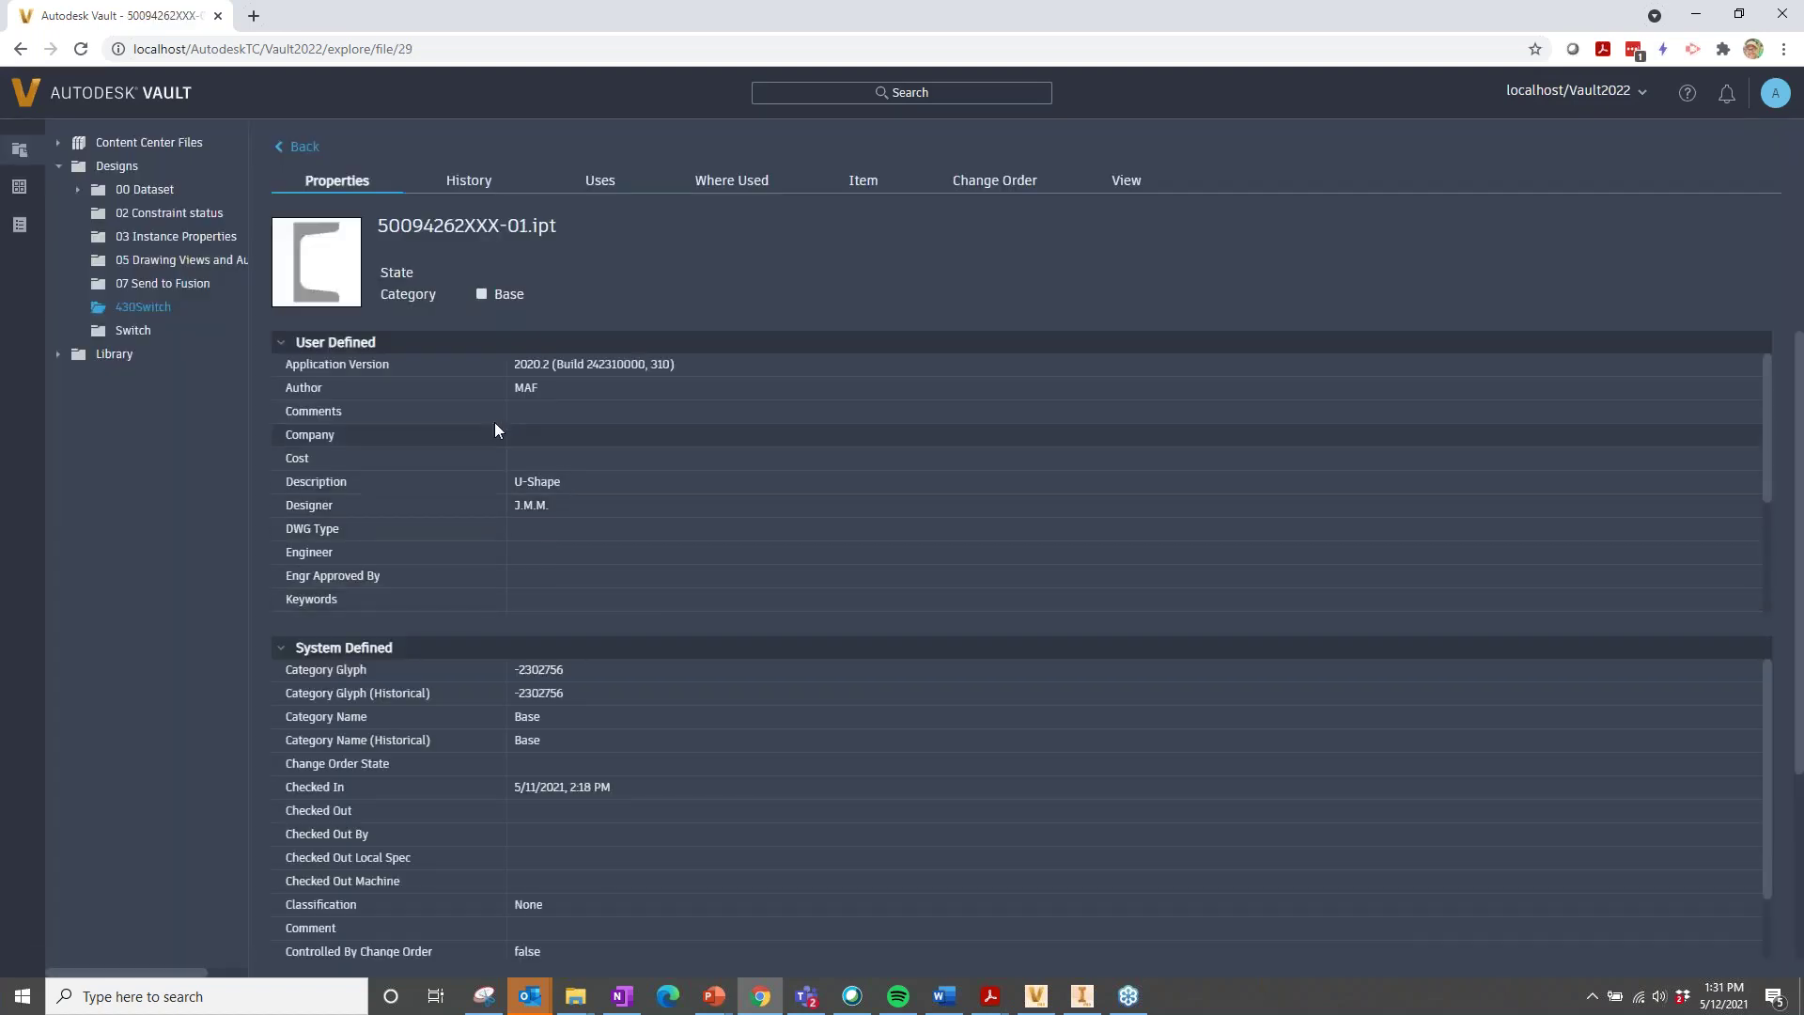
# - Return to the 4030 Switch drawing's uses and open 50094262XXX-01.ipt from 50094262XXX.iam in a separate browser tab
pyautogui.click(22, 50)
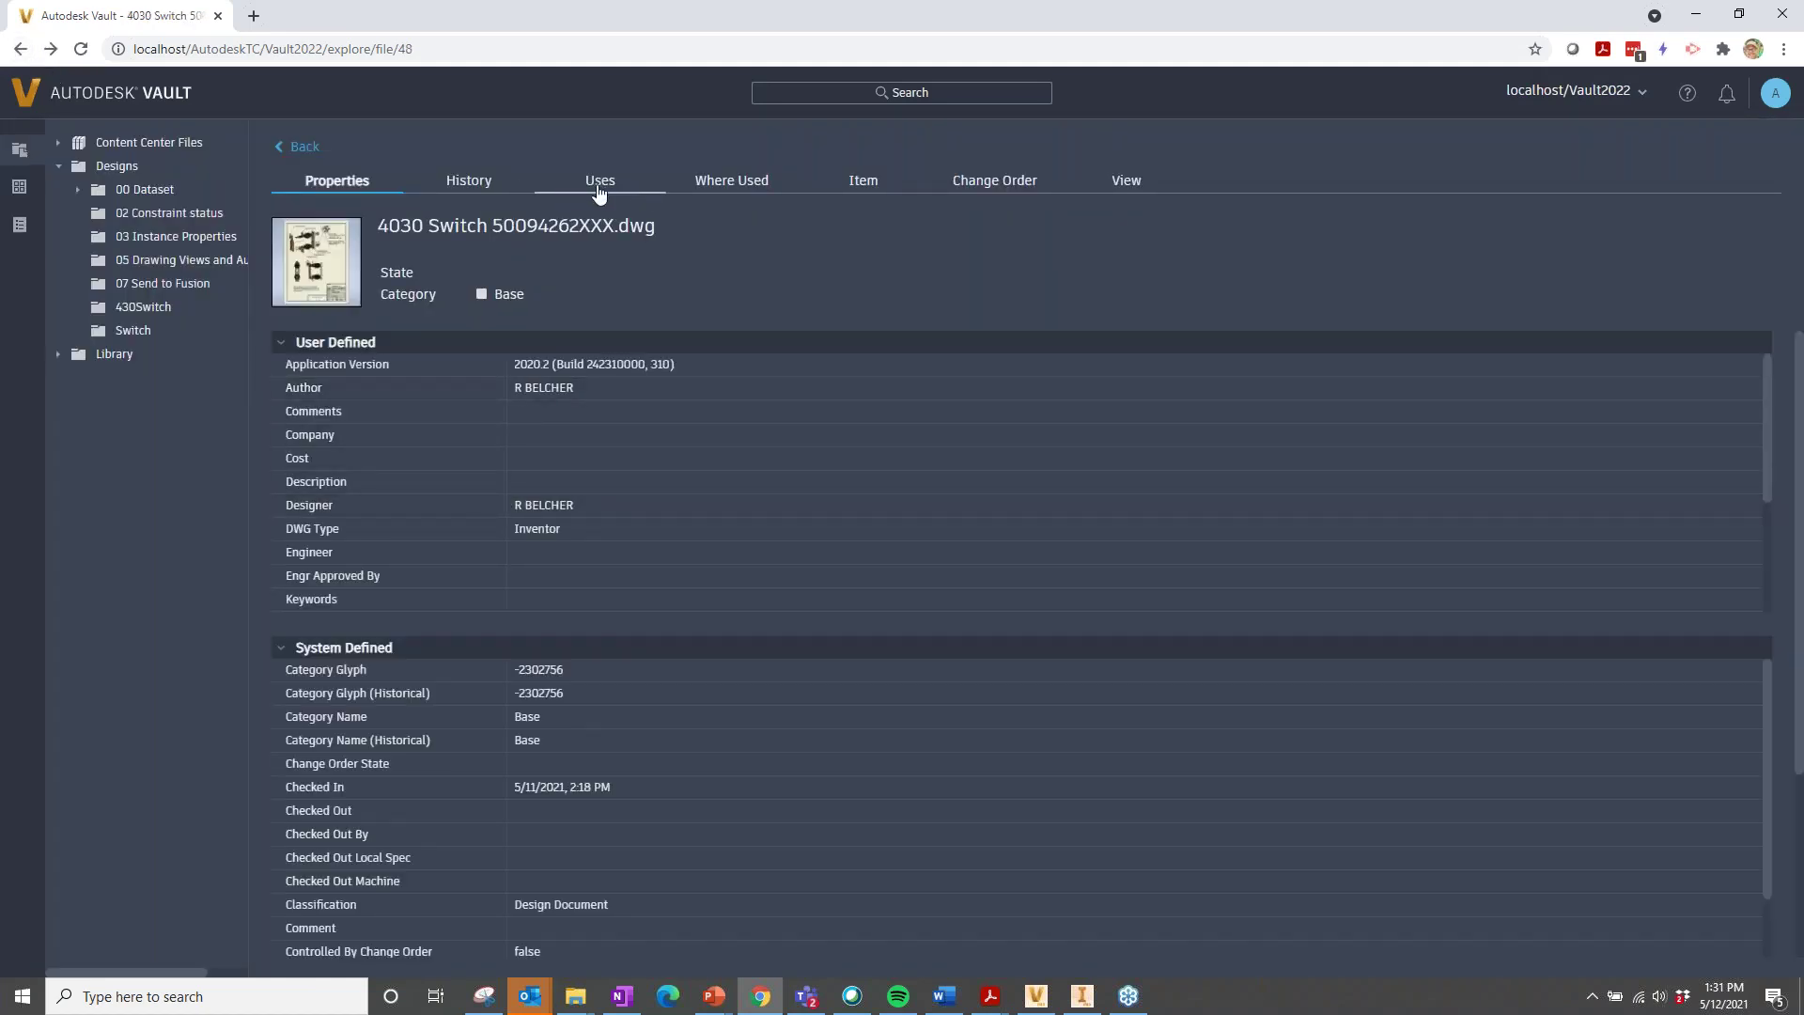
pyautogui.click(597, 184)
pyautogui.click(292, 265)
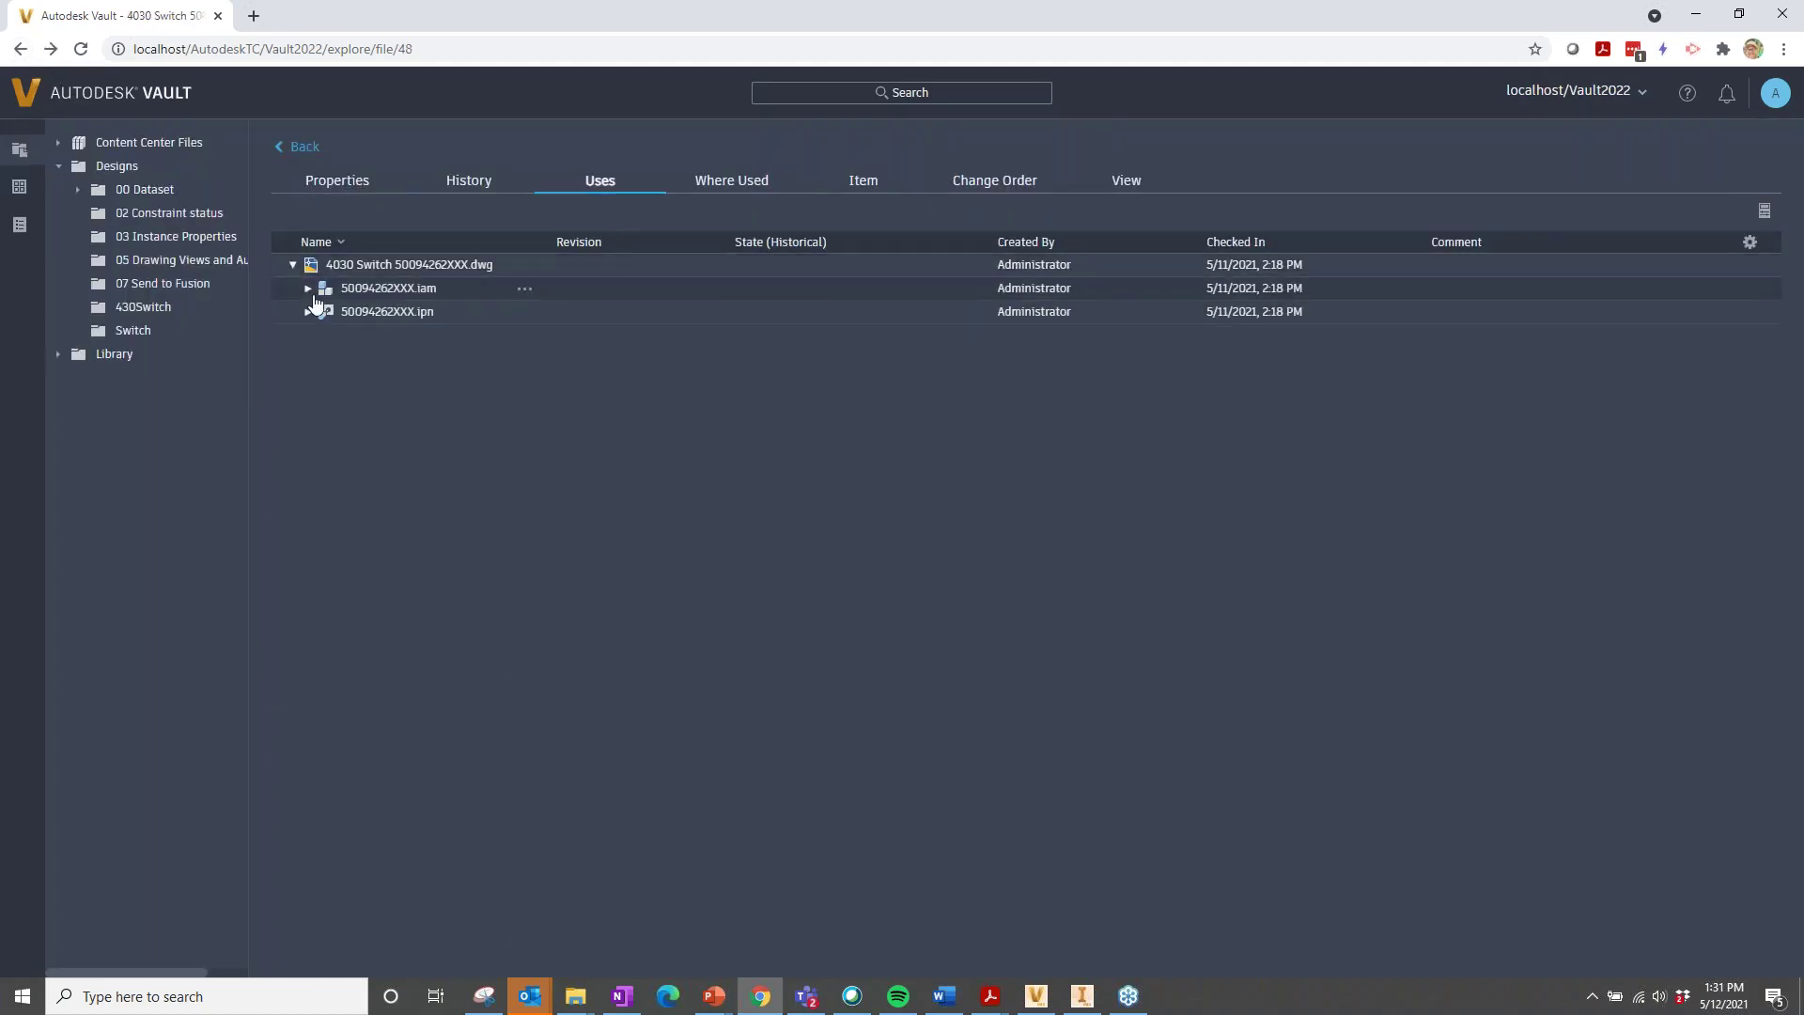
pyautogui.click(308, 290)
pyautogui.rightClick(402, 382)
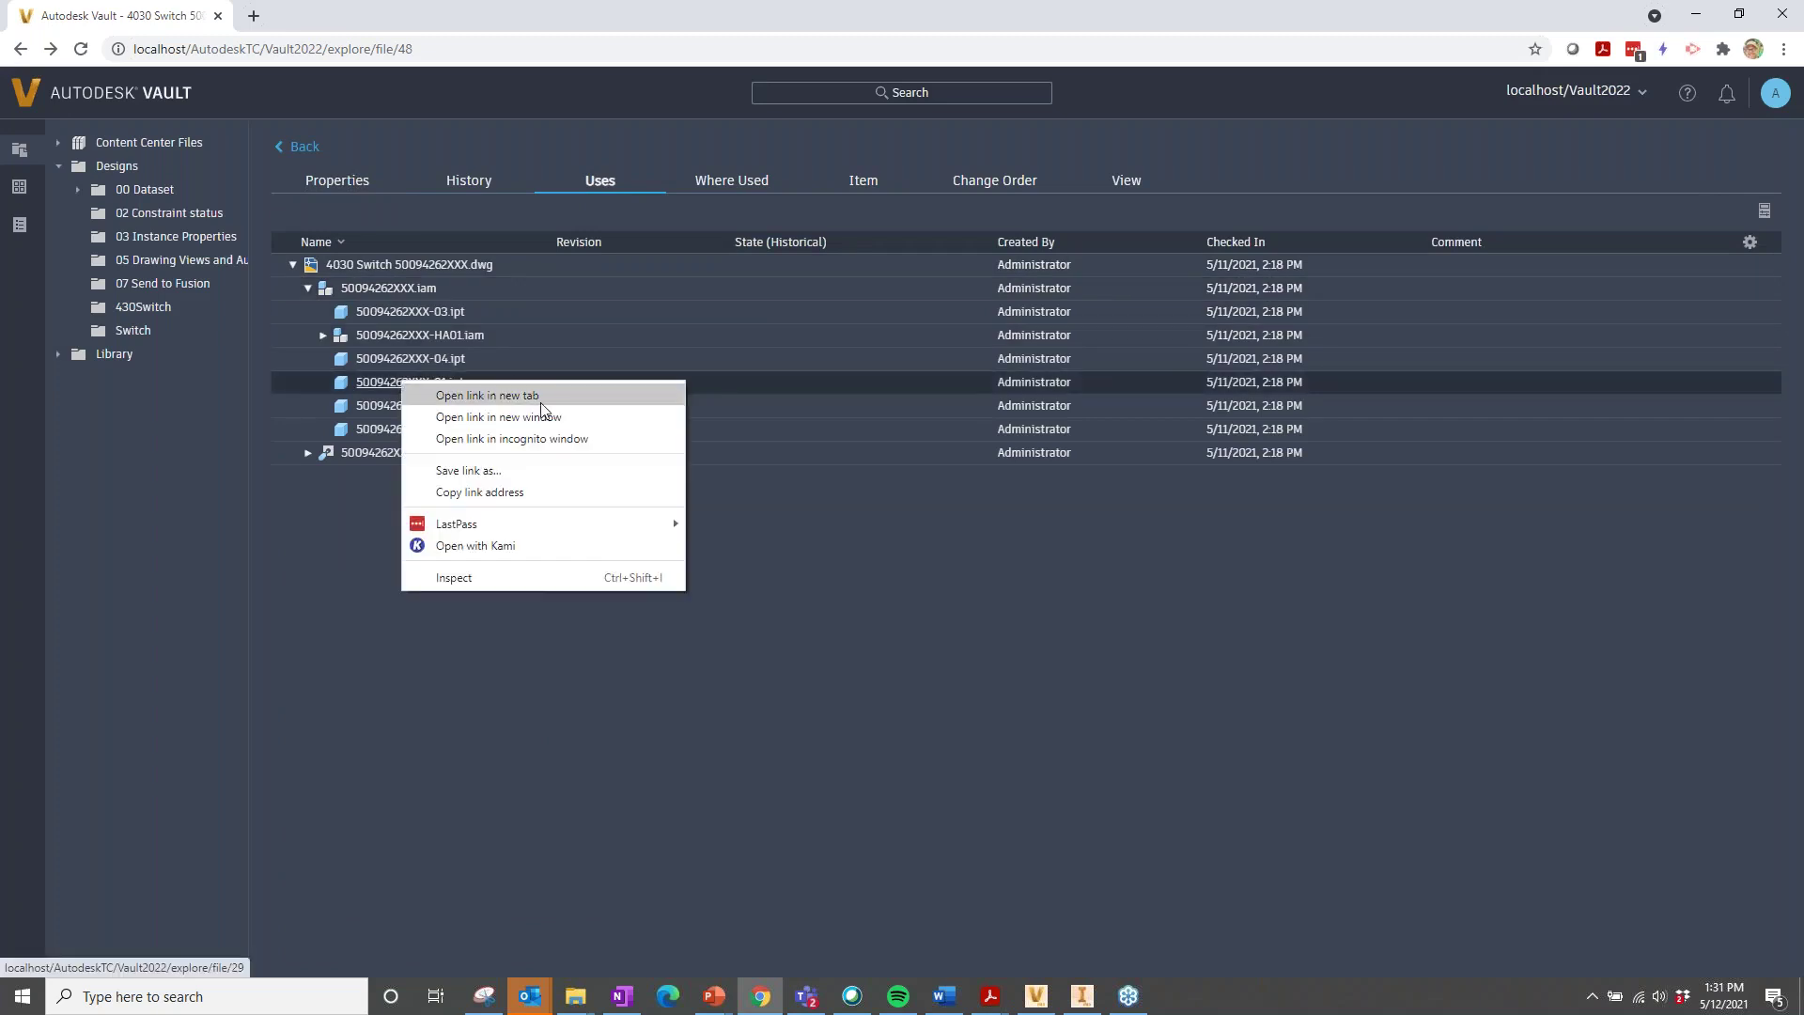
pyautogui.click(531, 402)
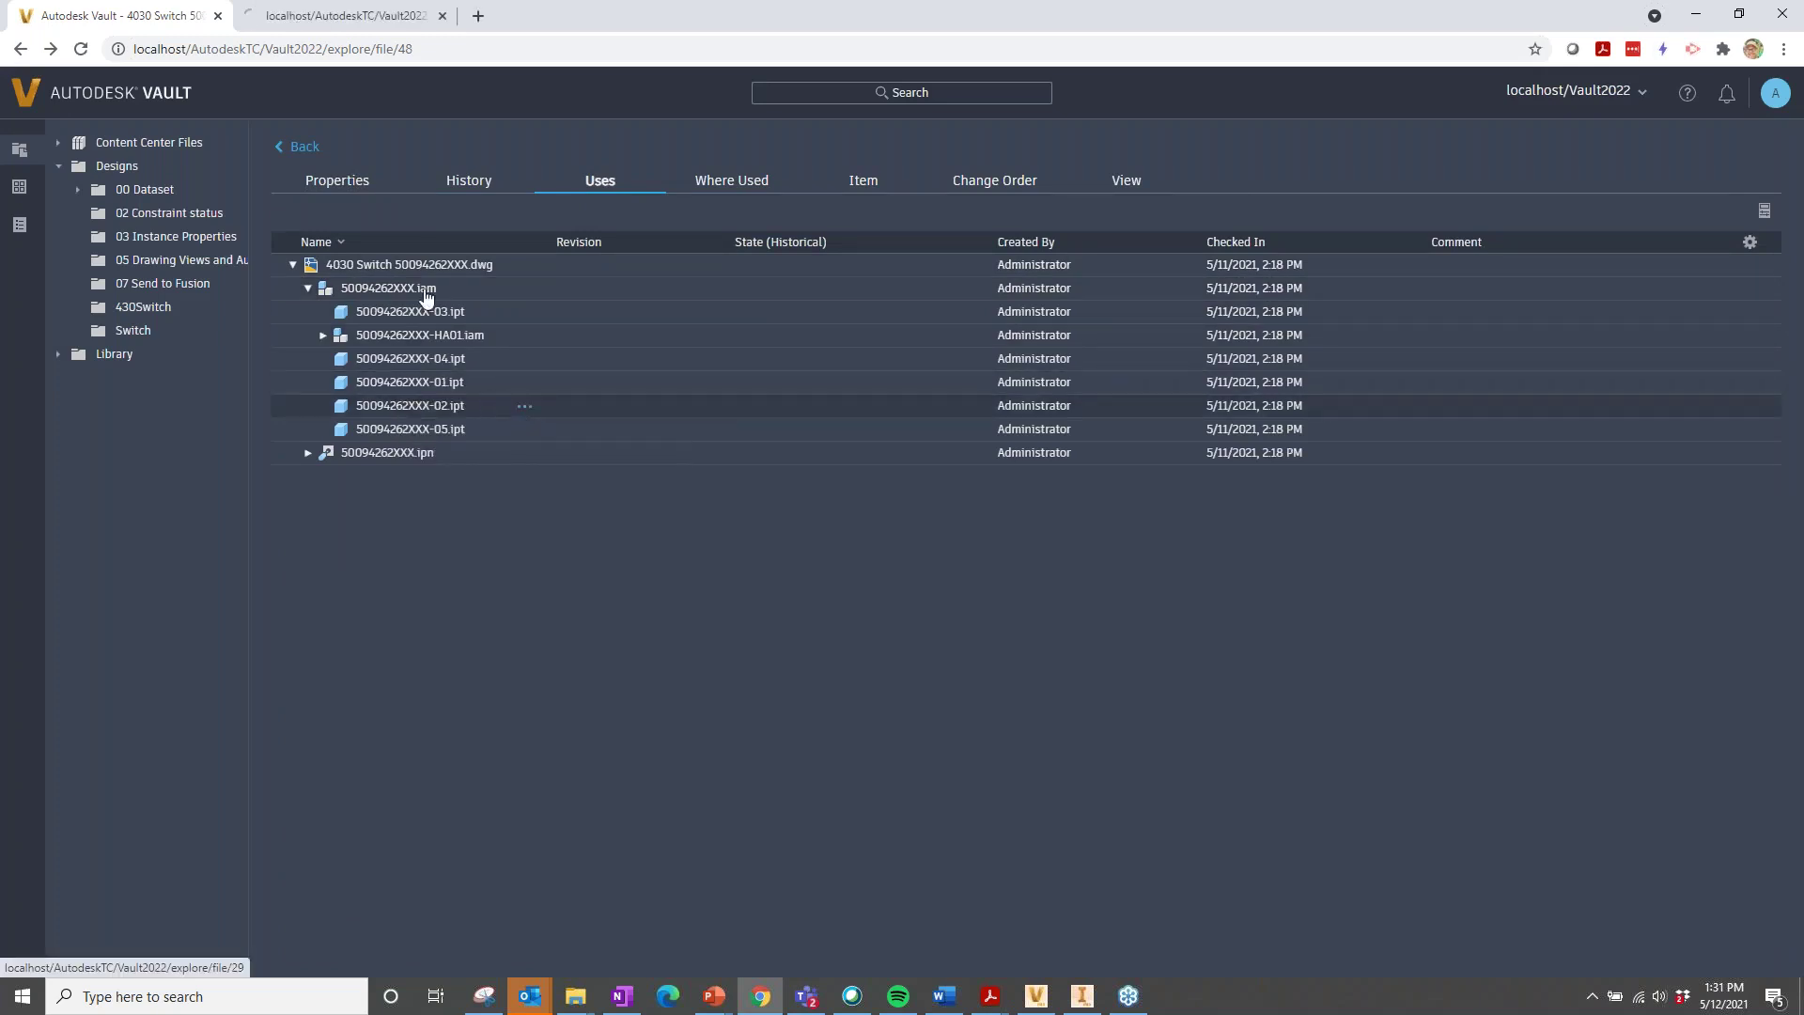
pyautogui.click(313, 21)
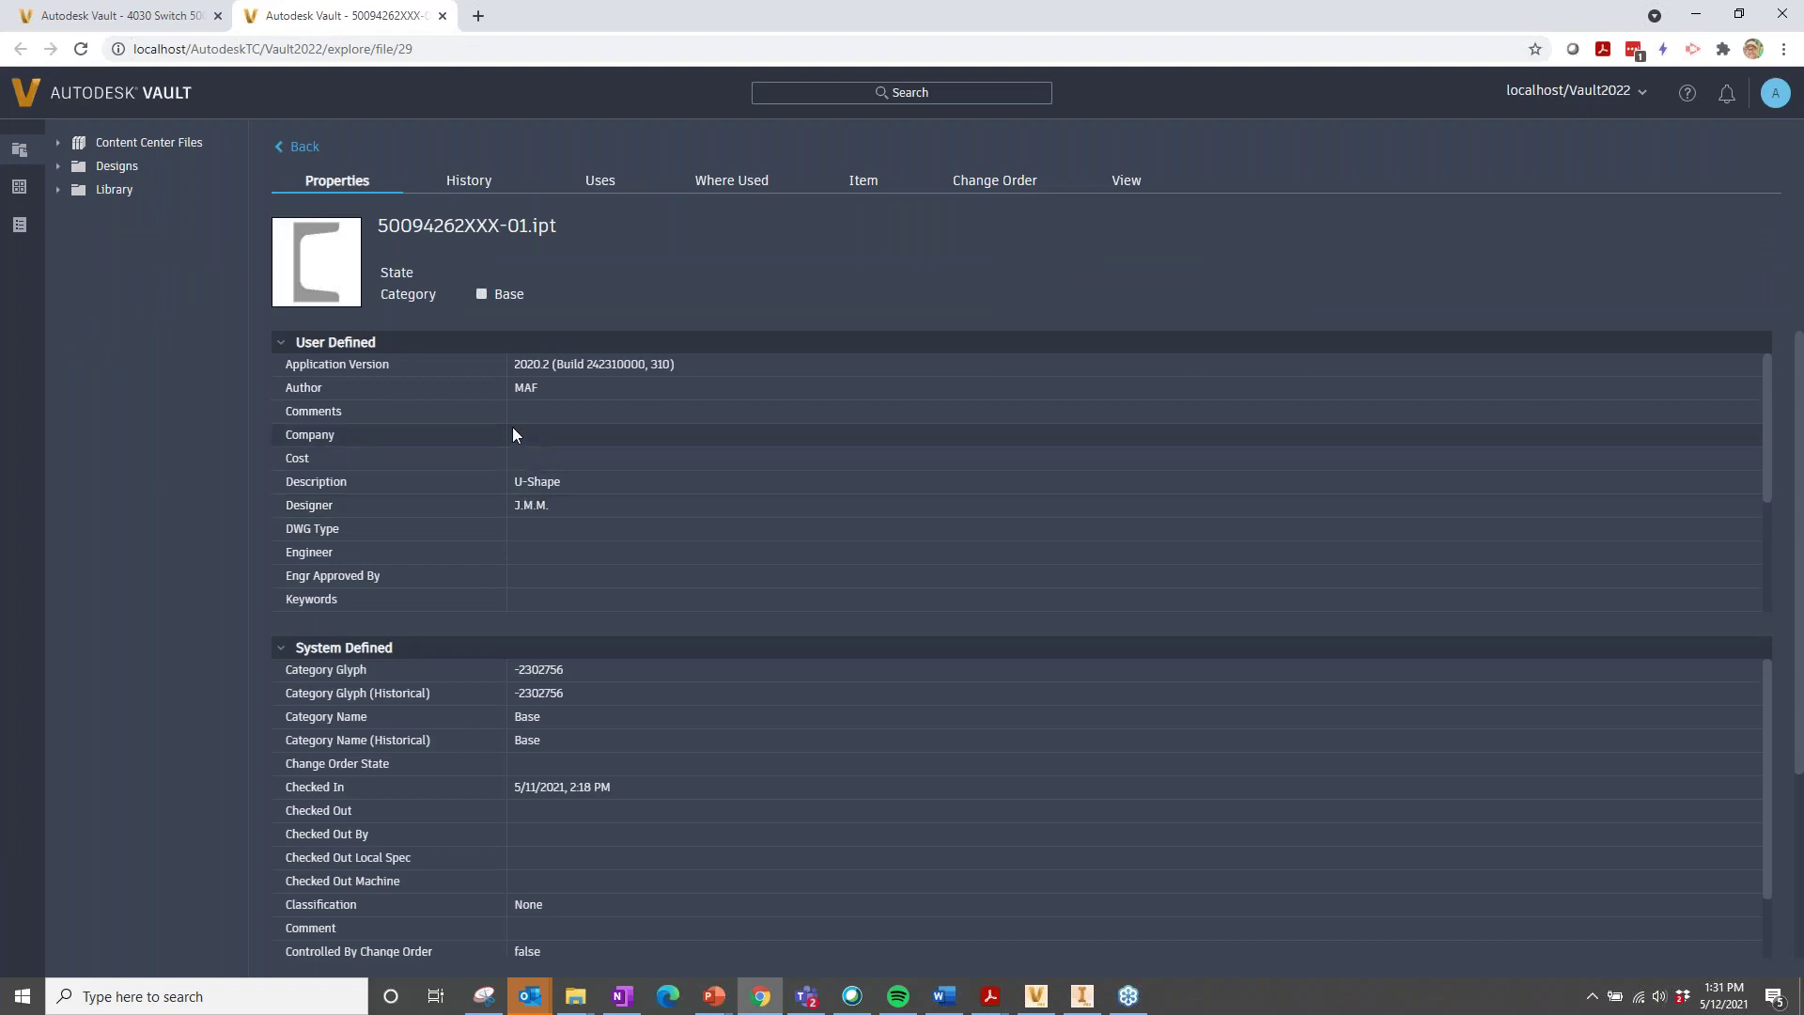
pyautogui.click(81, 16)
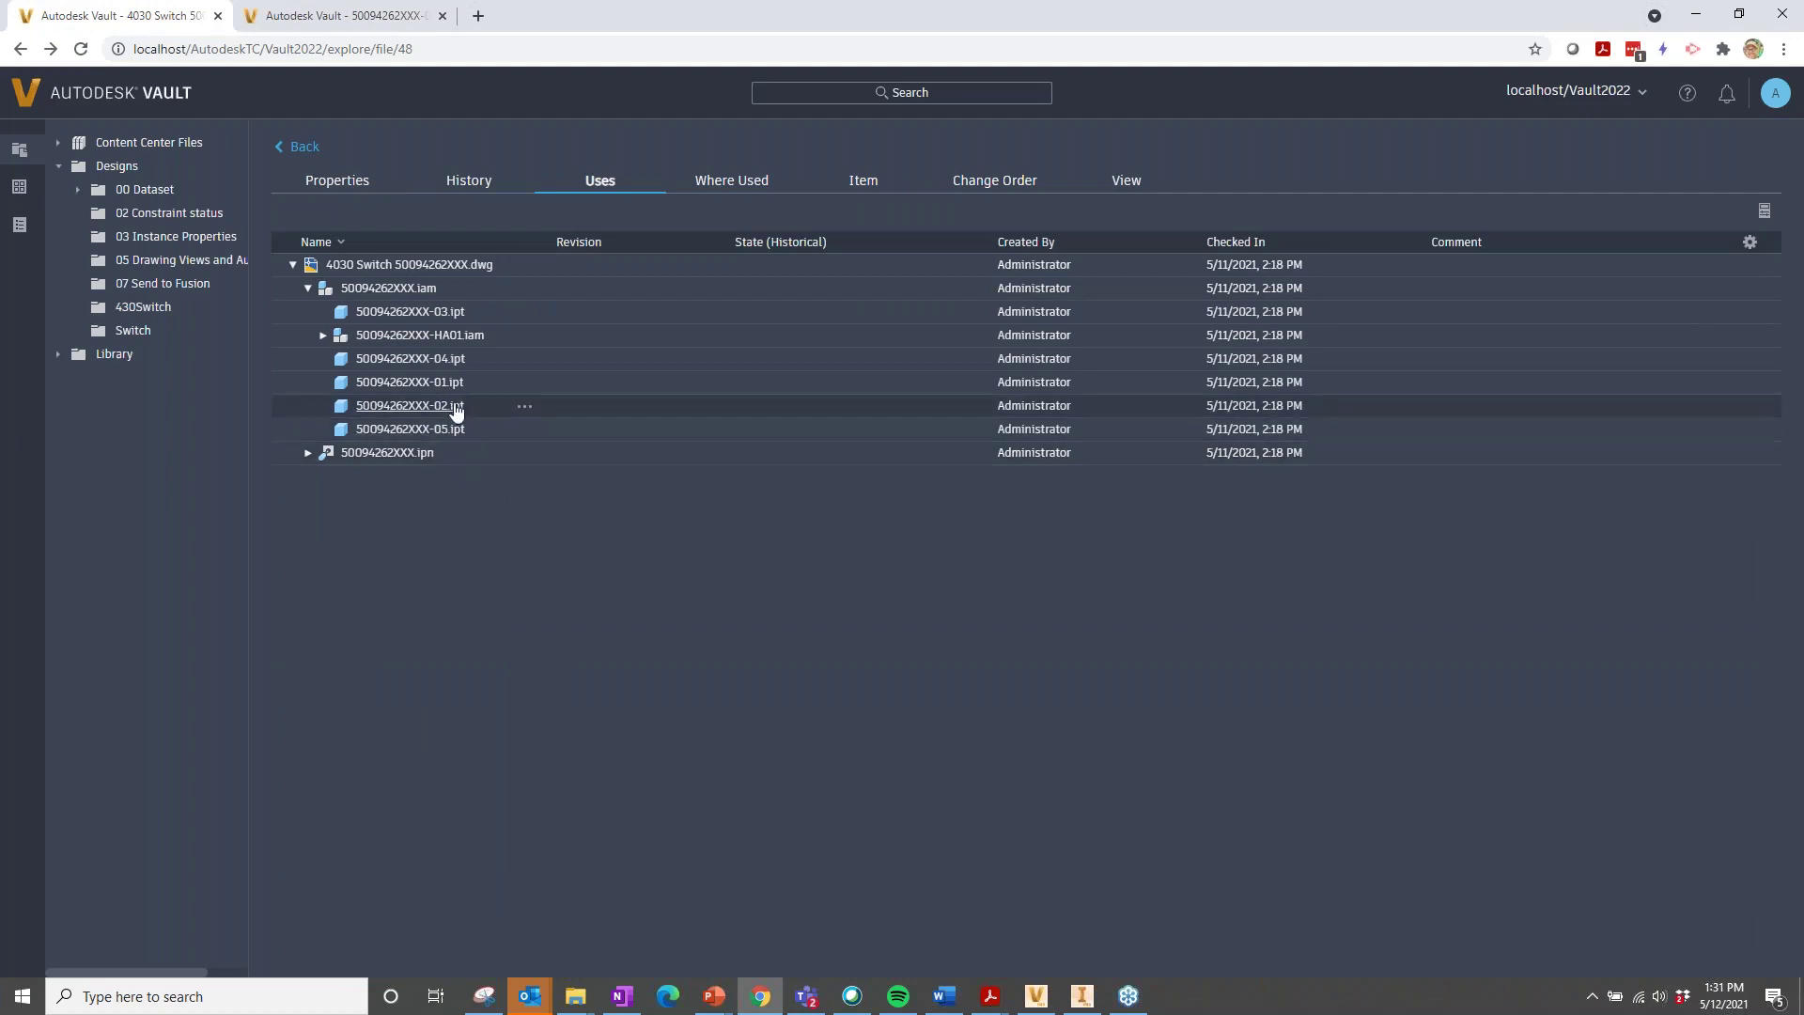
pyautogui.click(336, 17)
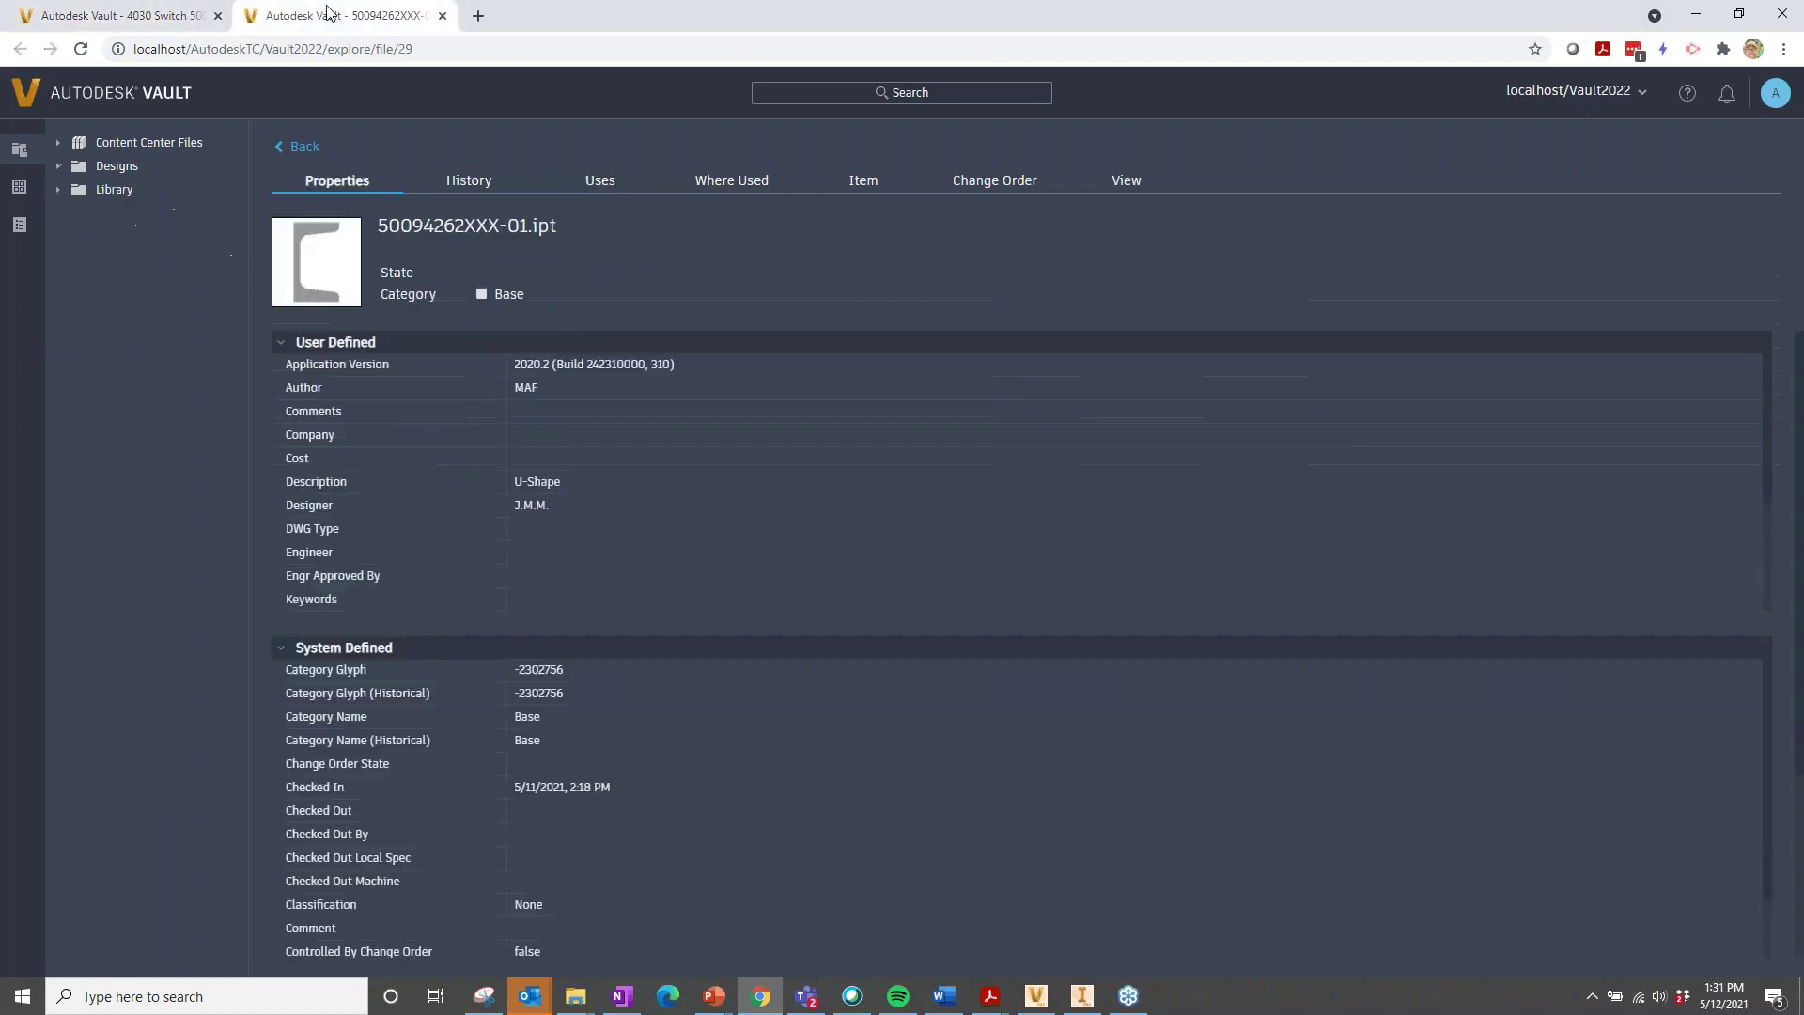
# - Check the 4030 Switch drawing's where-used, item and change order information
pyautogui.click(127, 14)
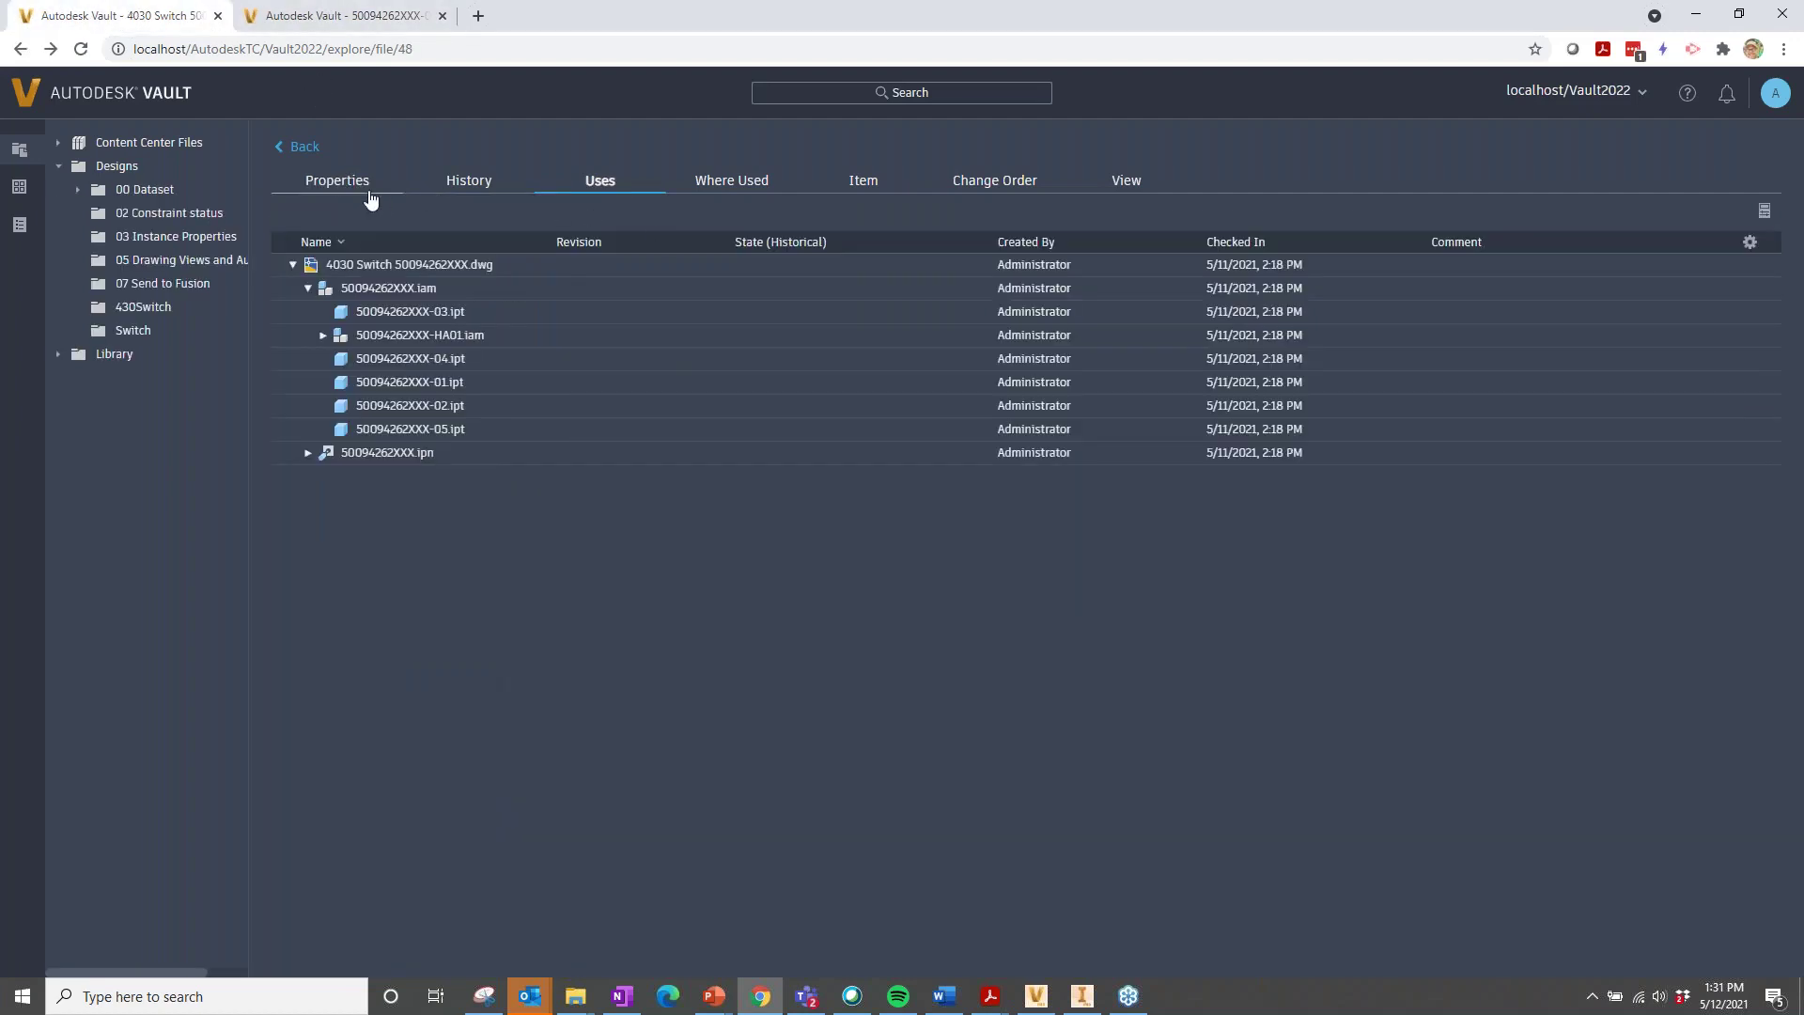
pyautogui.click(745, 188)
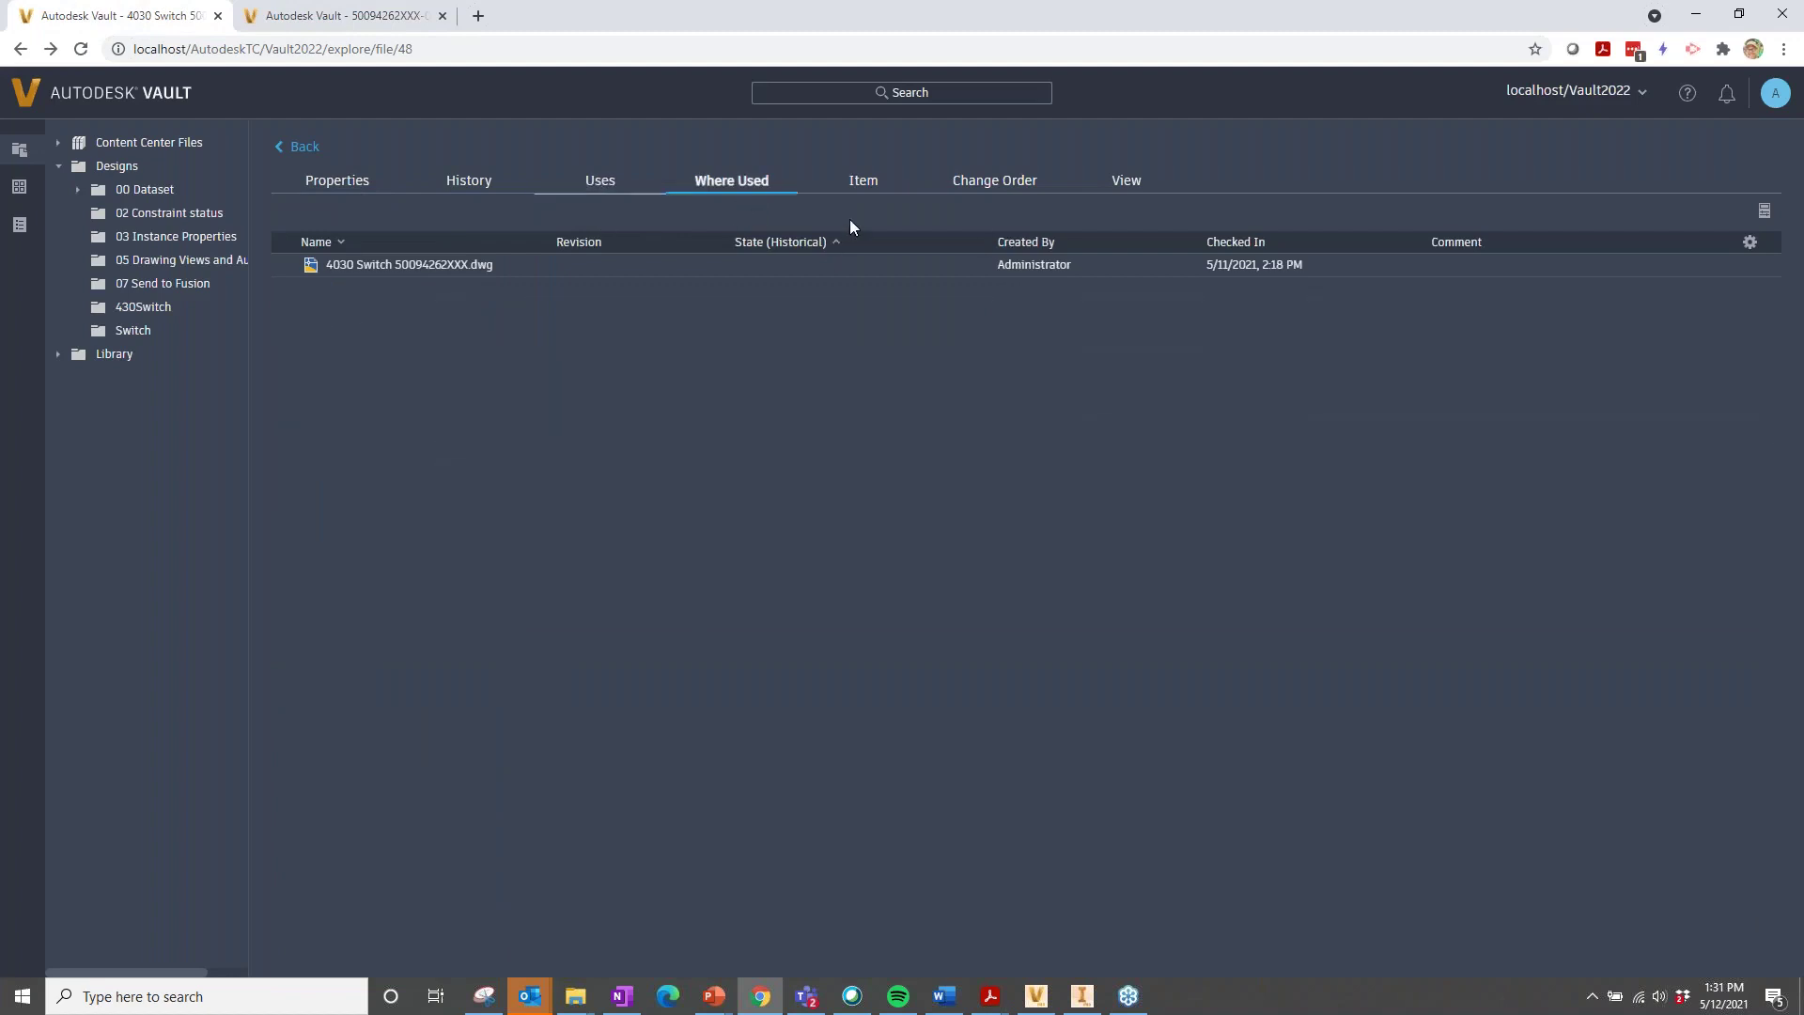
pyautogui.click(865, 187)
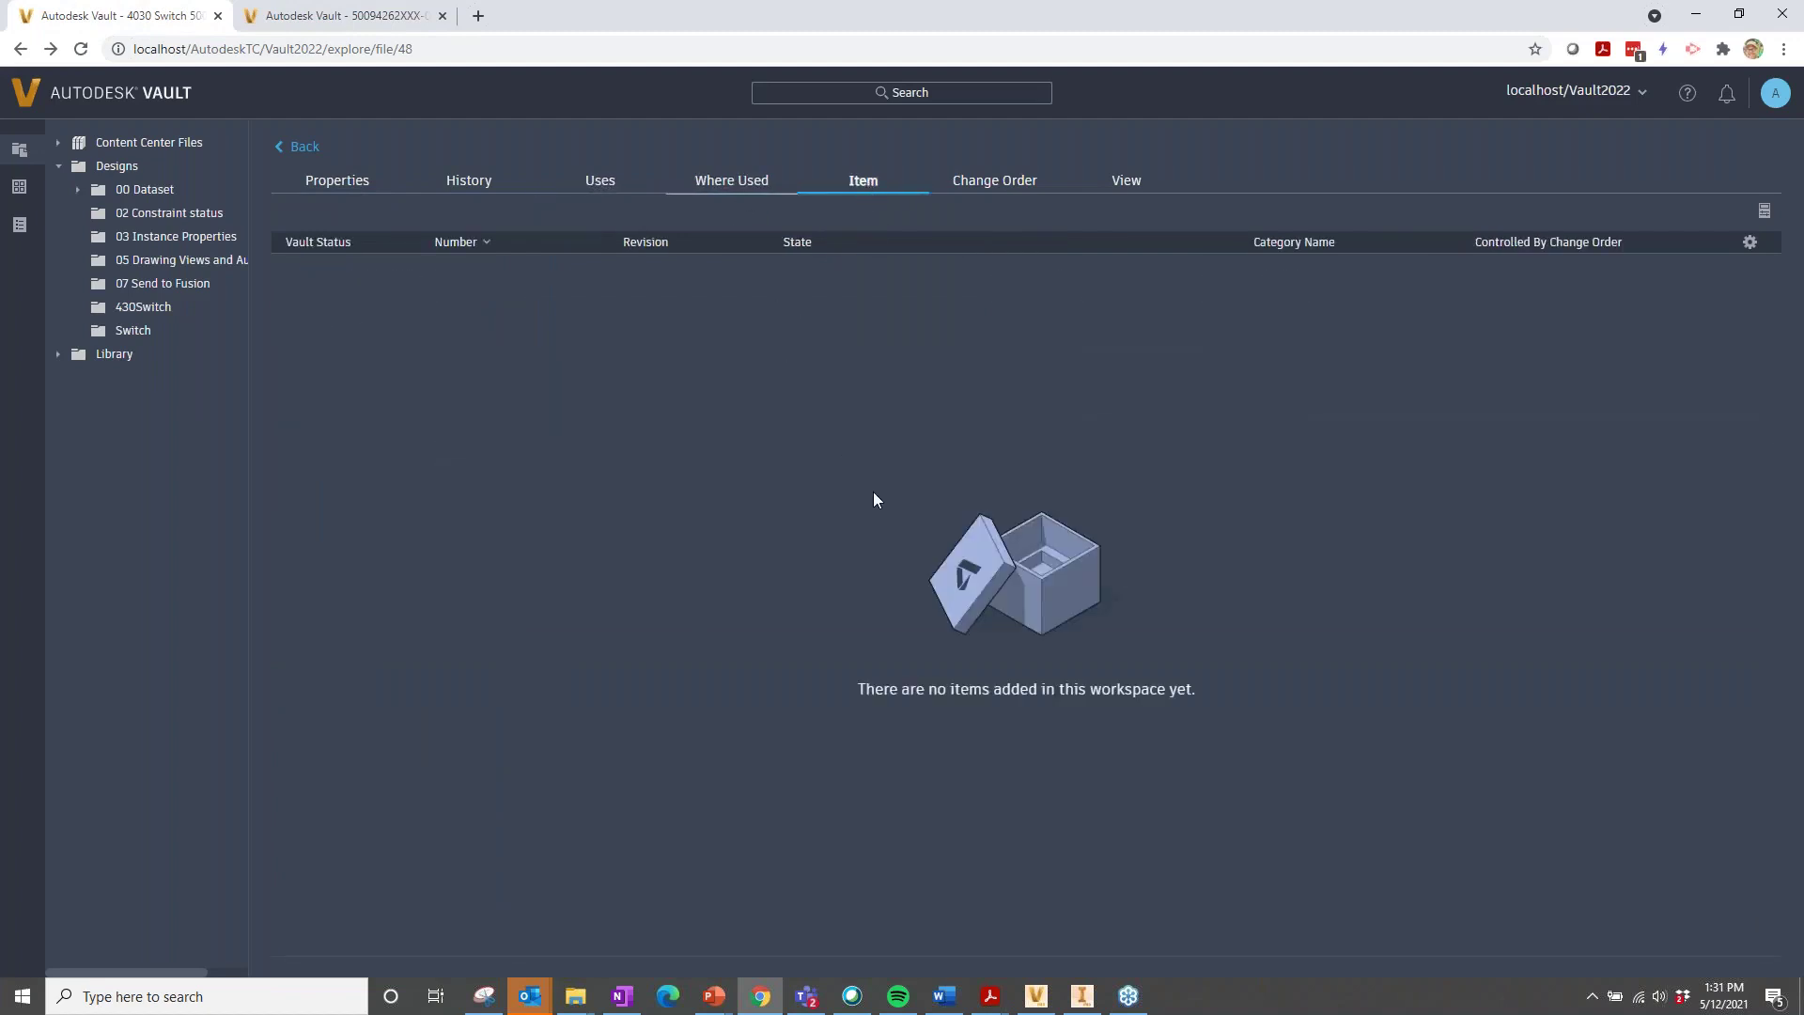
pyautogui.click(1001, 191)
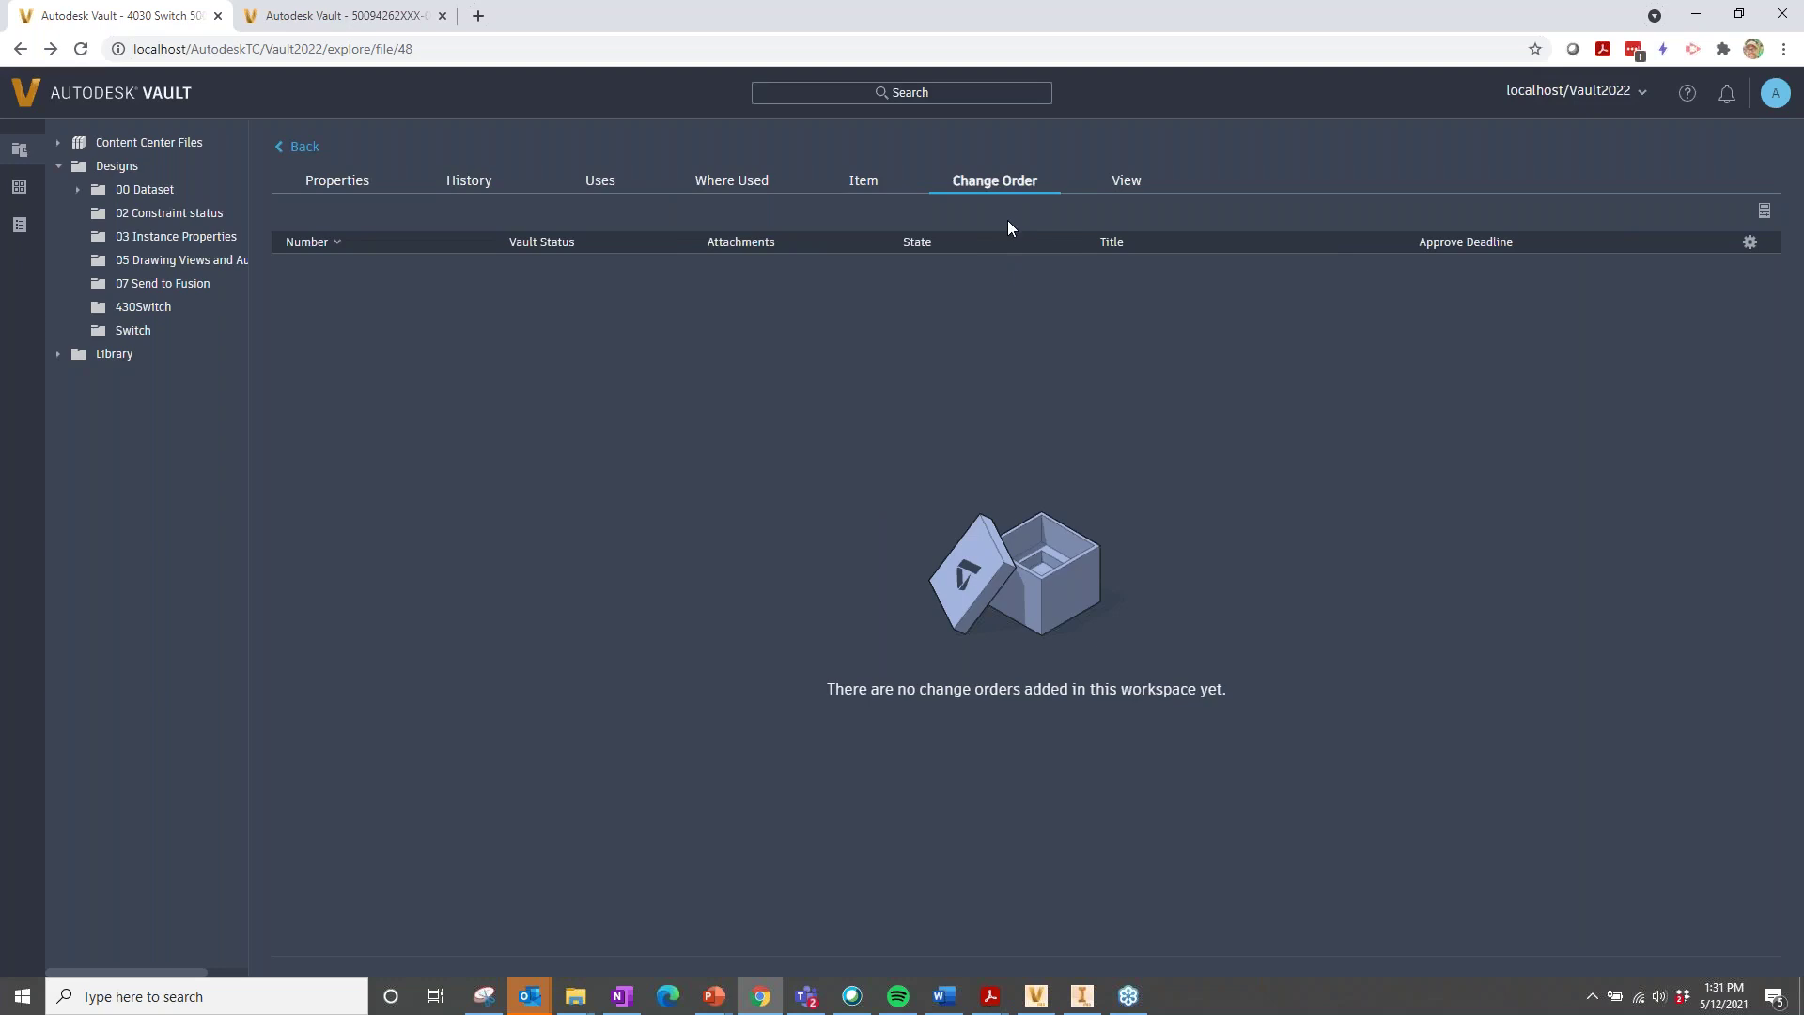
# - View the 4030 Switch drawing sheet and examine its exploded view up close
pyautogui.click(1132, 181)
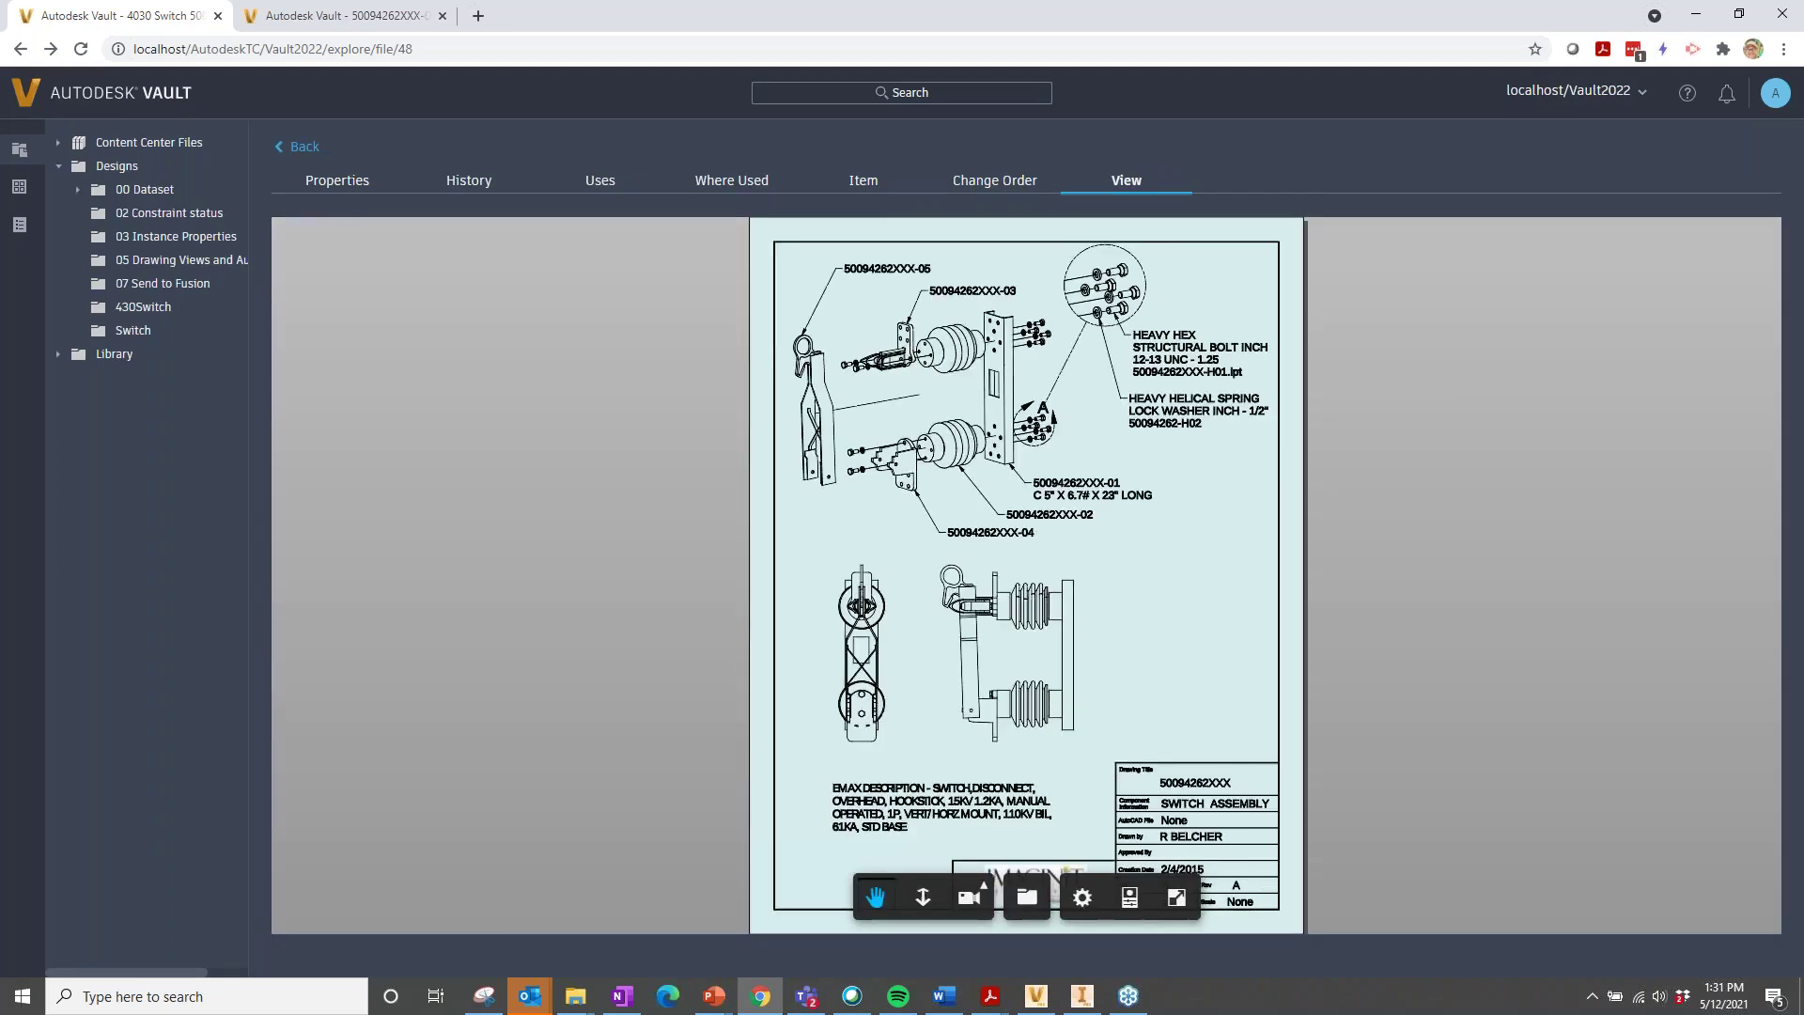
pyautogui.moveTo(1131, 668)
pyautogui.mouseDown()
pyautogui.moveTo(1071, 629)
pyautogui.moveTo(1040, 646)
pyautogui.mouseUp()
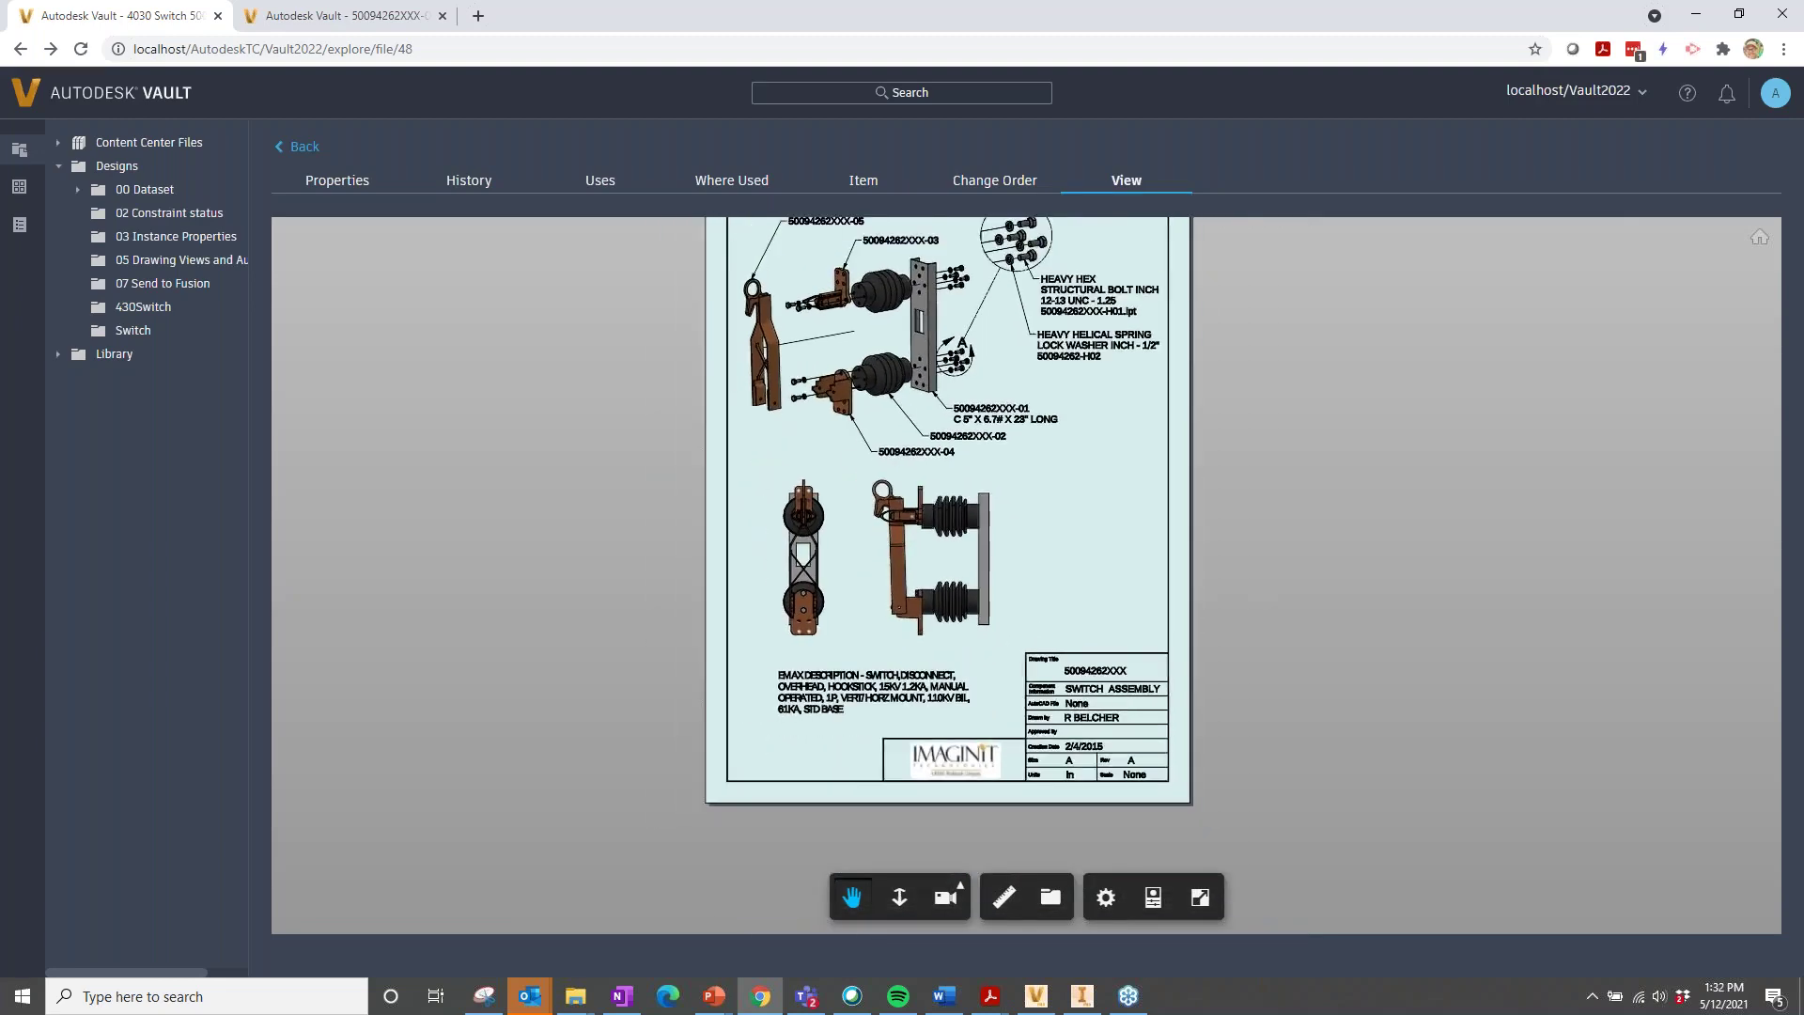
pyautogui.scroll(5, 1076, 688)
pyautogui.moveTo(1041, 518)
pyautogui.mouseDown()
pyautogui.moveTo(1120, 851)
pyautogui.moveTo(1099, 837)
pyautogui.mouseUp()
pyautogui.moveTo(1160, 549)
pyautogui.mouseDown()
pyautogui.moveTo(1248, 476)
pyautogui.moveTo(1273, 416)
pyautogui.mouseUp()
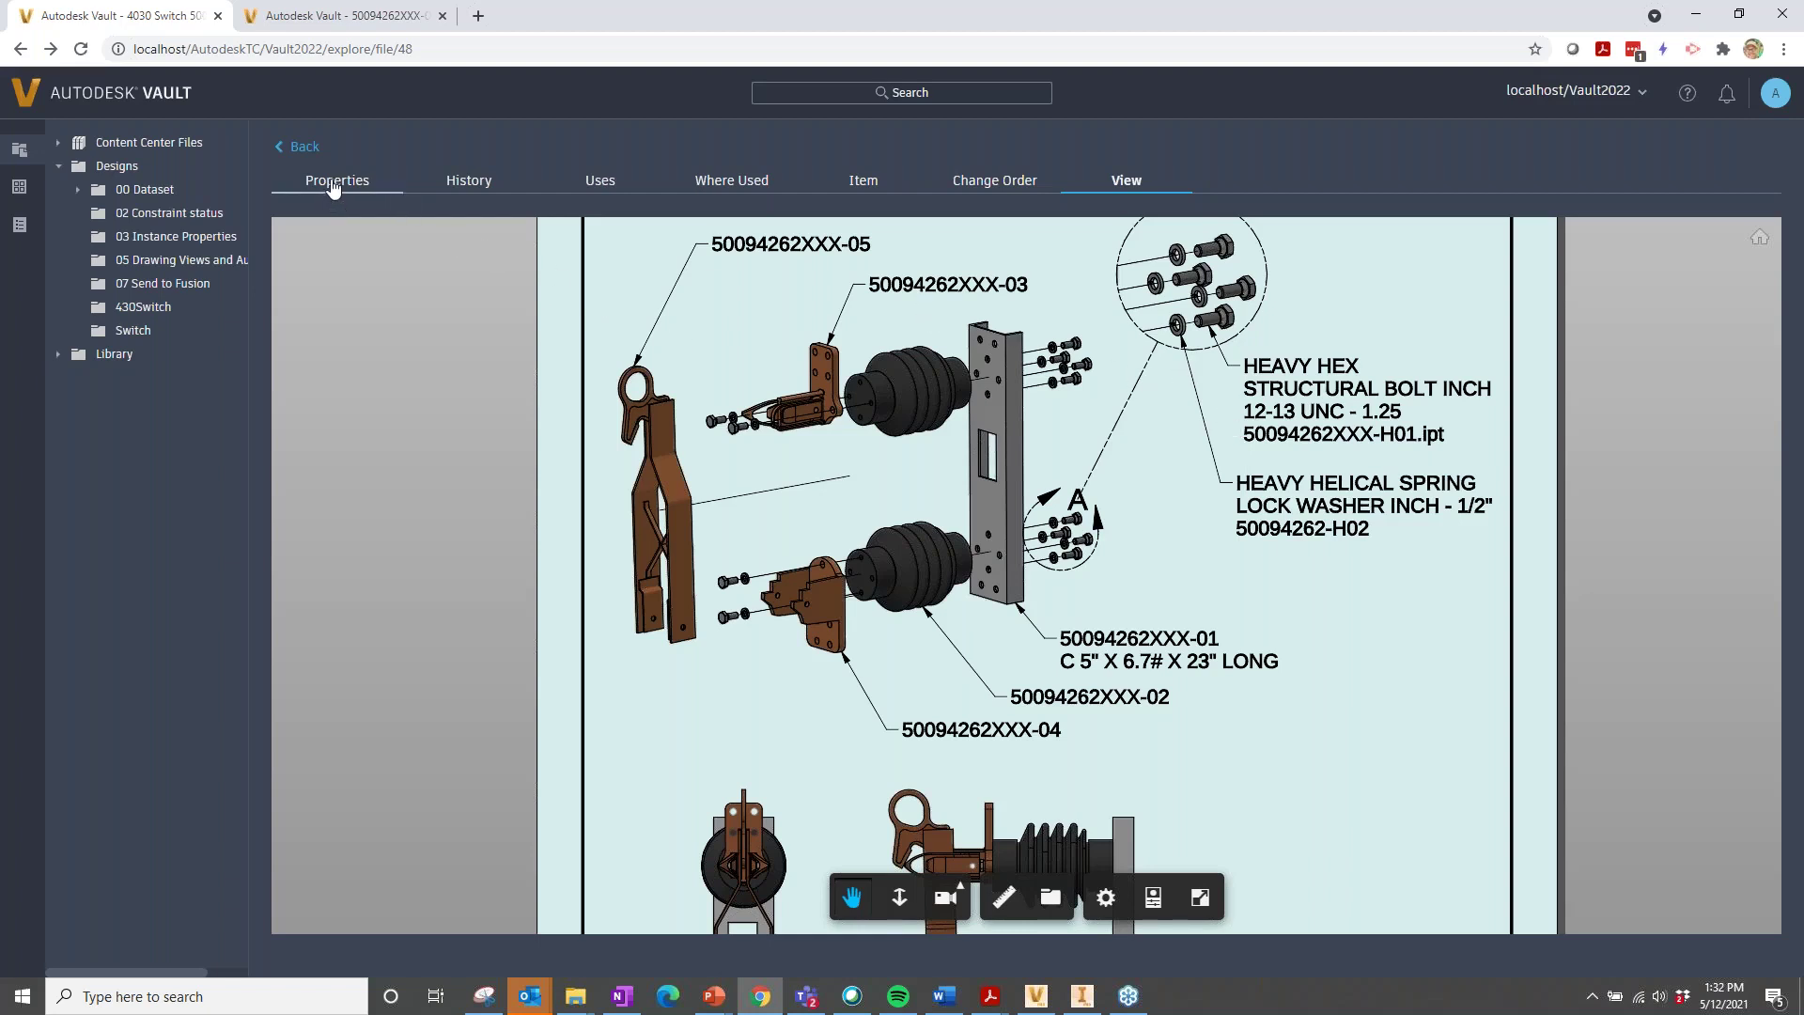
# - Reopen the 4030 Switch drawing from its folder and open 50094262XXX.iam from its uses in a separate browser tab
pyautogui.click(303, 150)
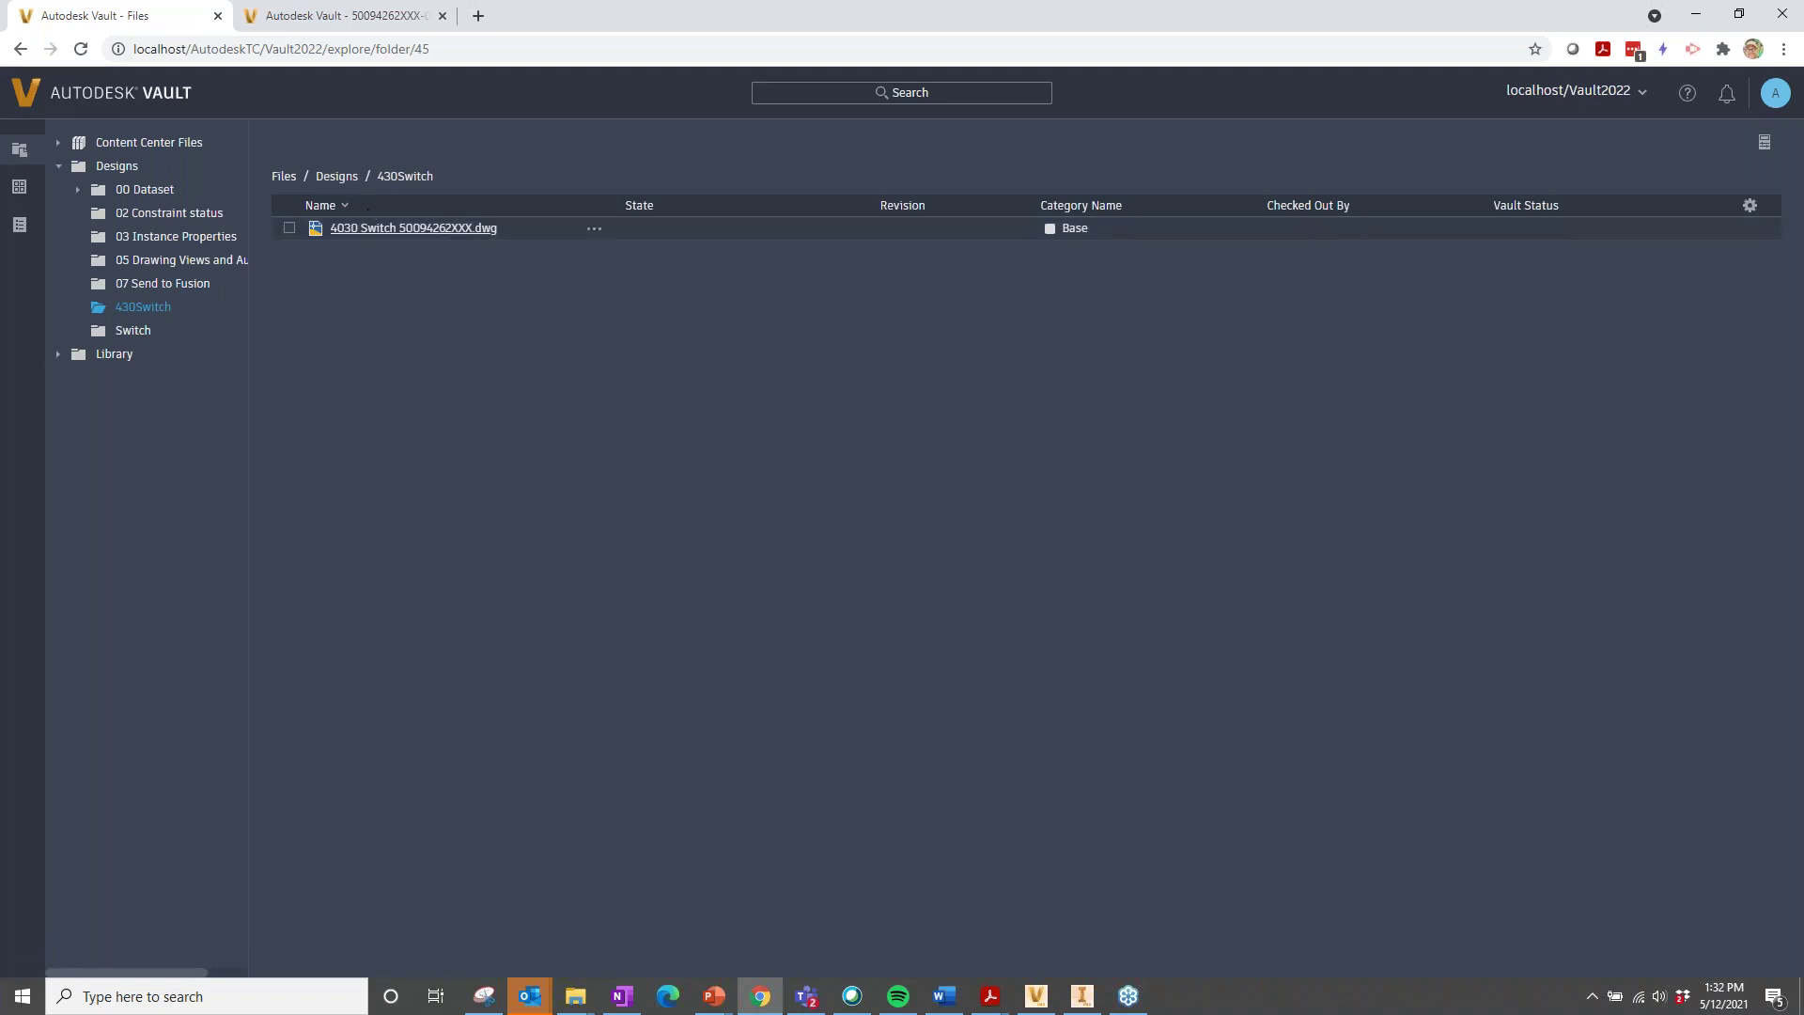
pyautogui.click(448, 244)
pyautogui.click(598, 182)
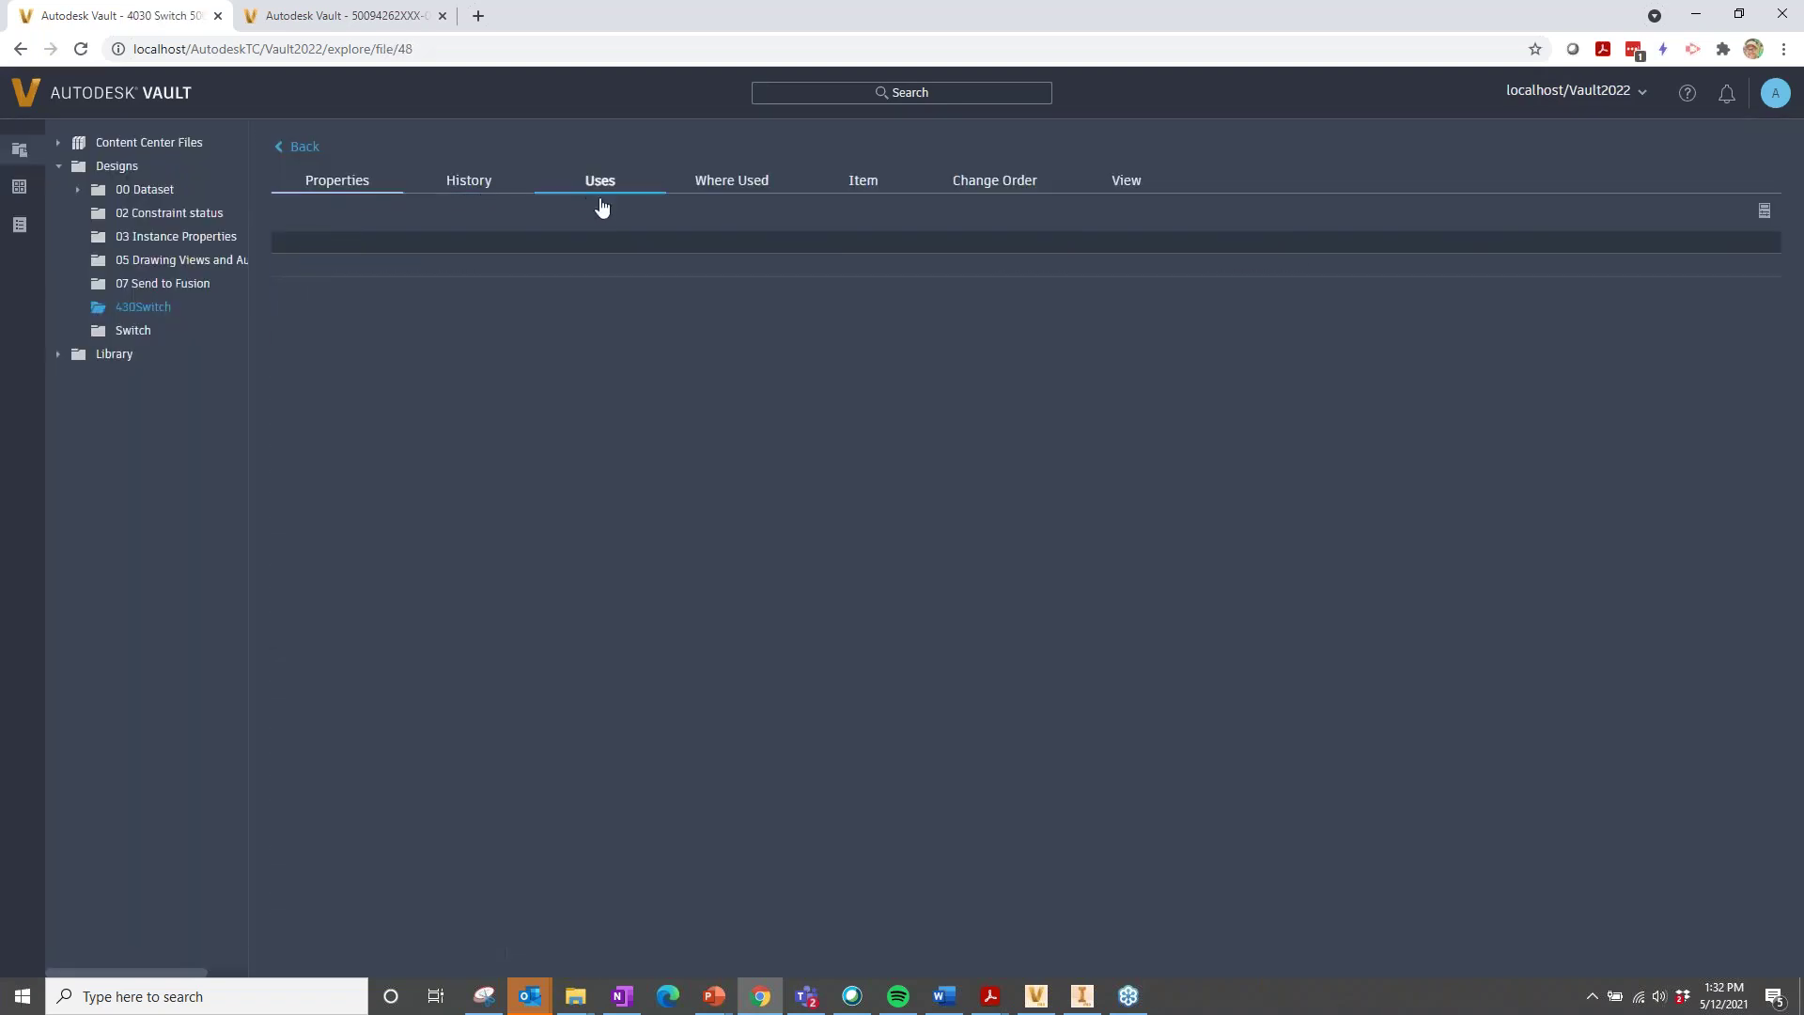
pyautogui.click(302, 265)
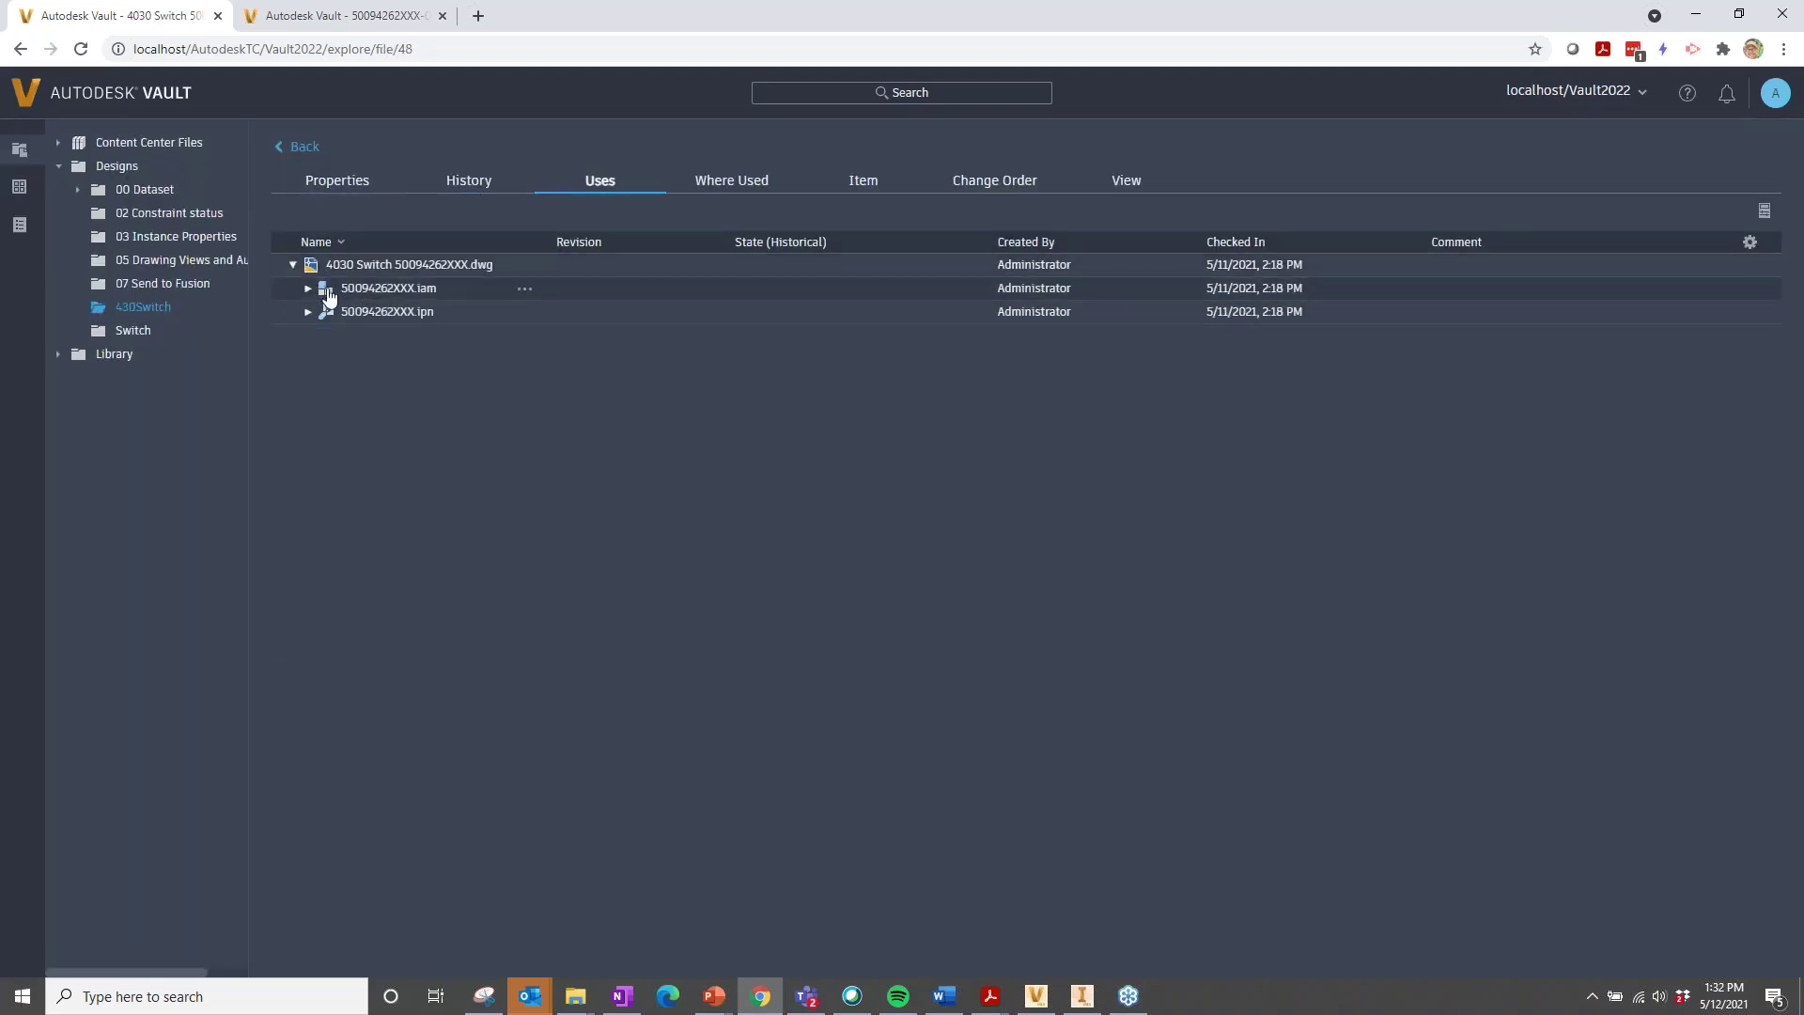
pyautogui.rightClick(426, 296)
pyautogui.click(426, 300)
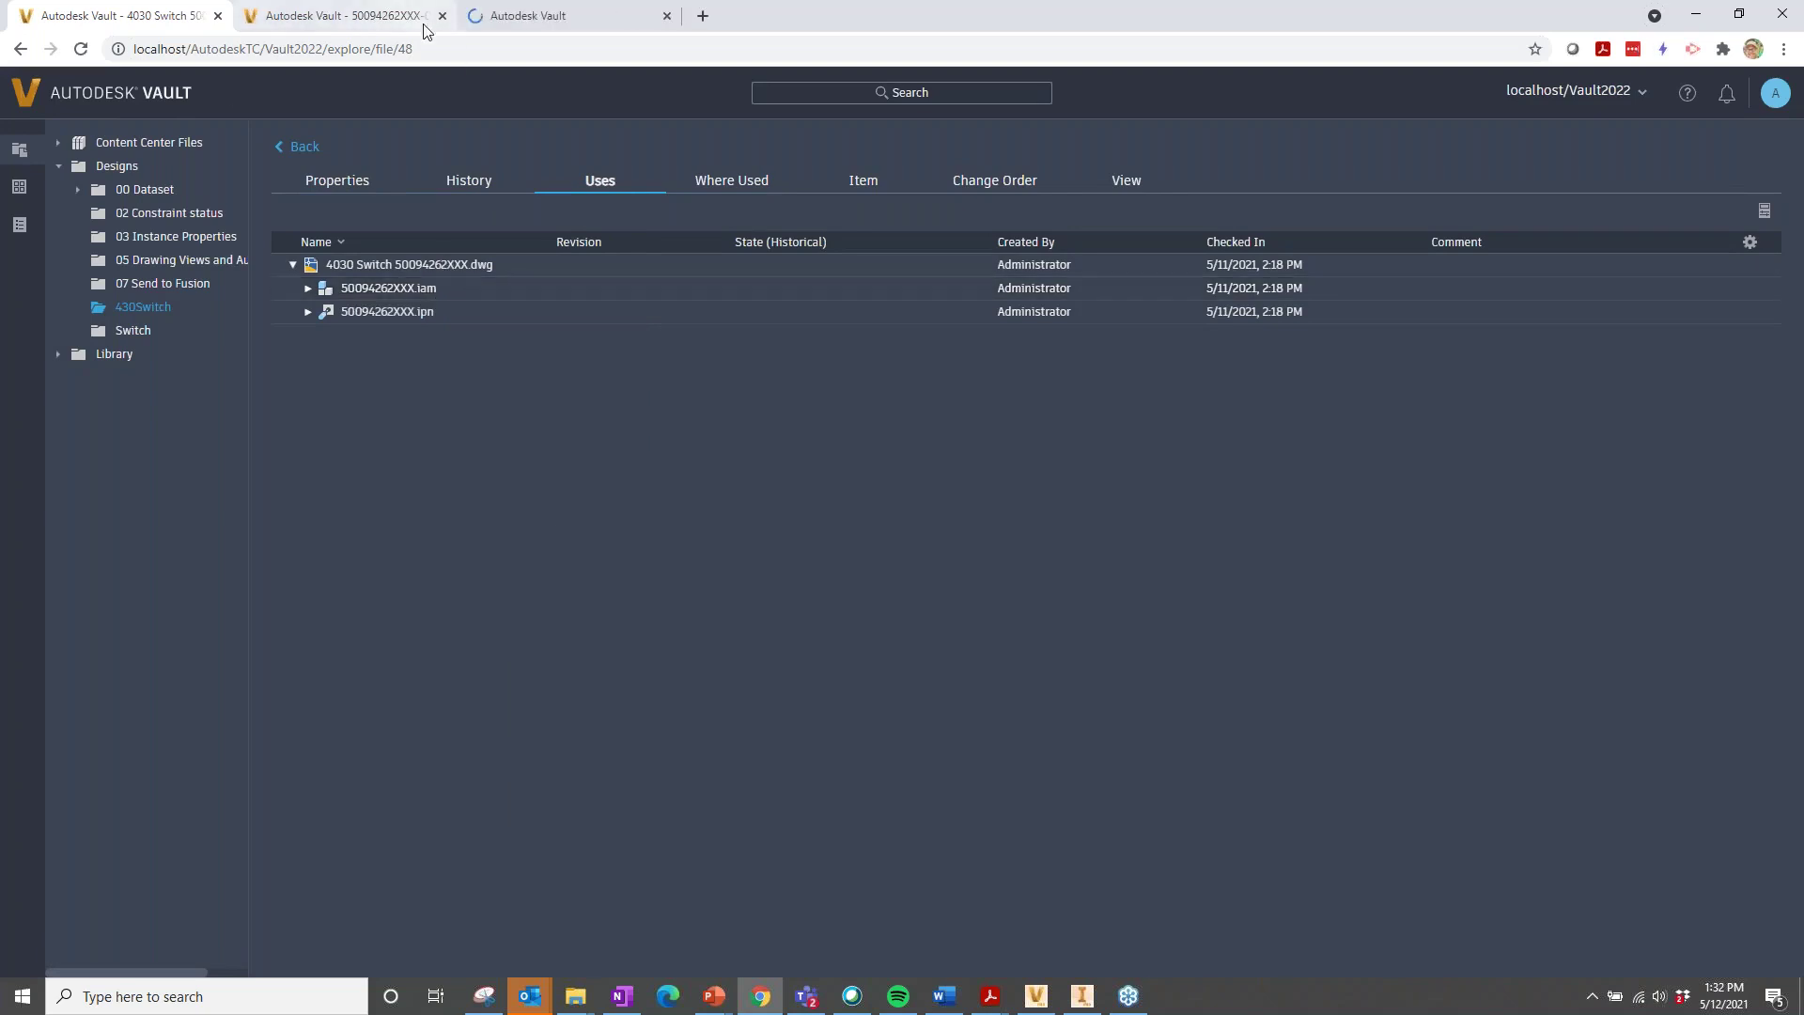
pyautogui.click(557, 20)
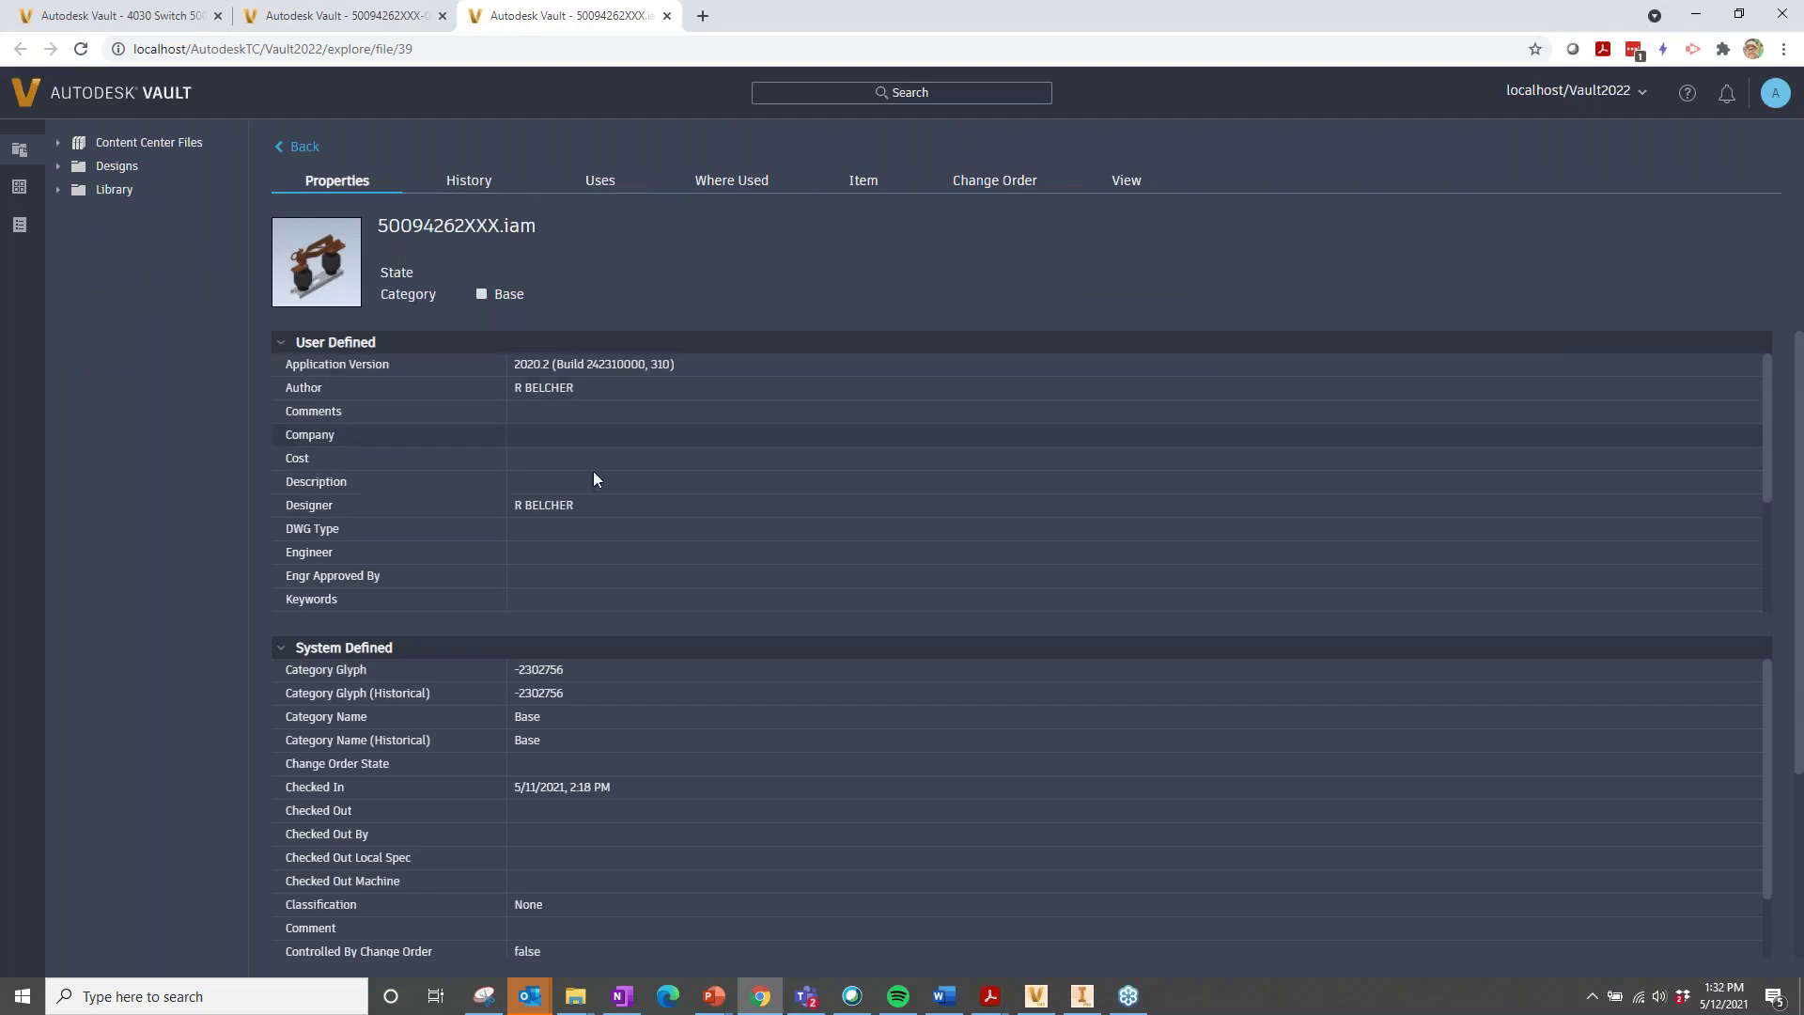
# - Try to view the visualization of 50094262XXX.iam and return to its properties
pyautogui.click(1120, 188)
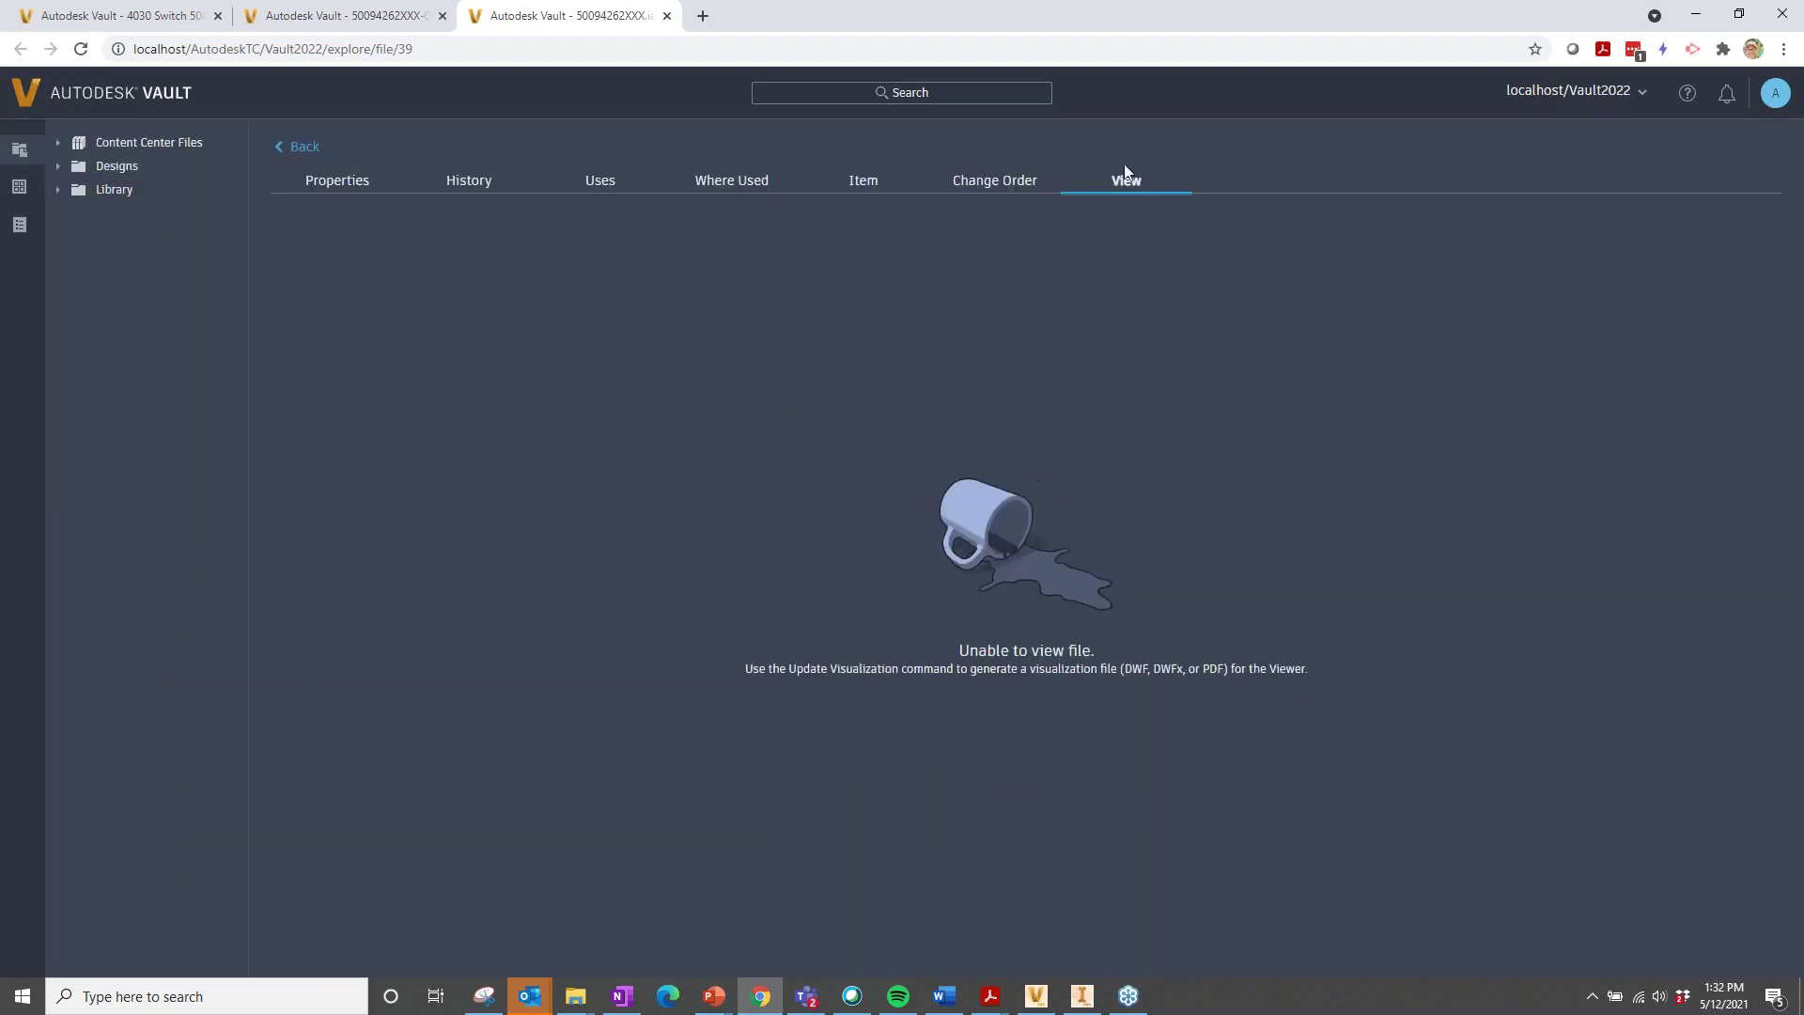
pyautogui.click(1028, 187)
pyautogui.click(1135, 188)
pyautogui.click(362, 186)
# - Open ADSK-018181.iam from the Designs/02 Constraint status folder and inspect its 3D model in the viewer
pyautogui.click(76, 169)
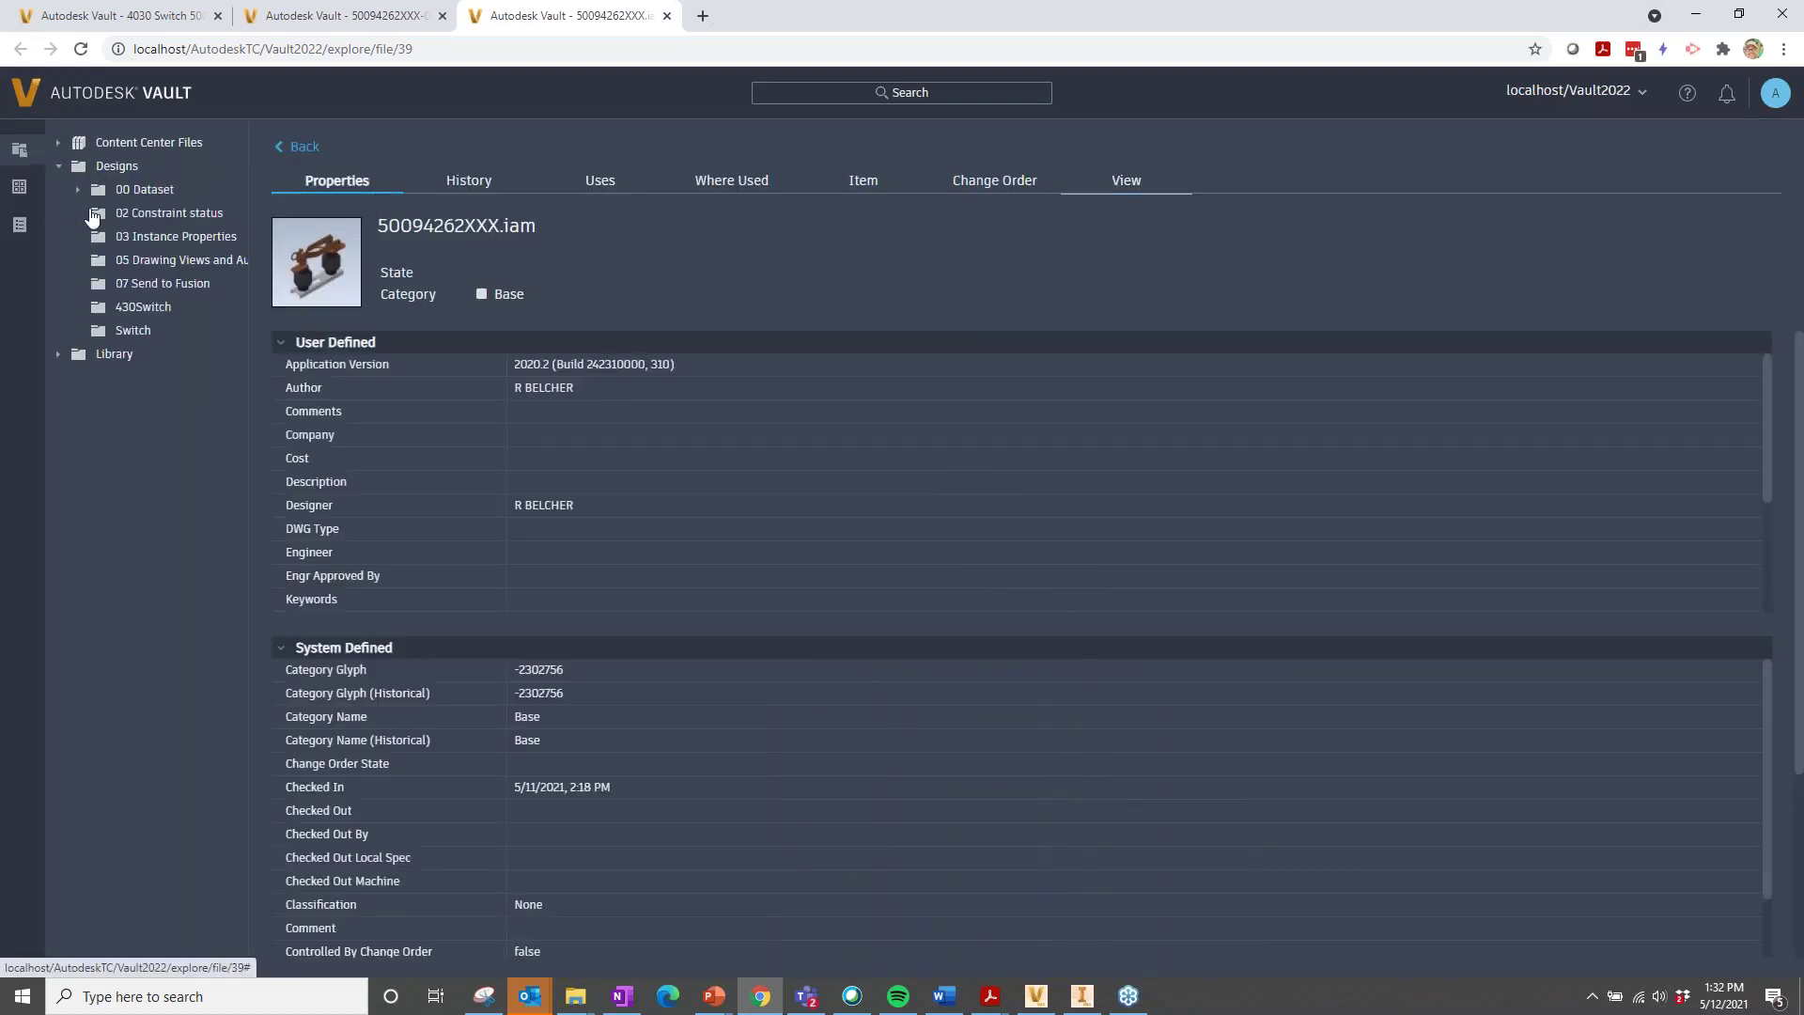
pyautogui.click(179, 216)
pyautogui.click(340, 232)
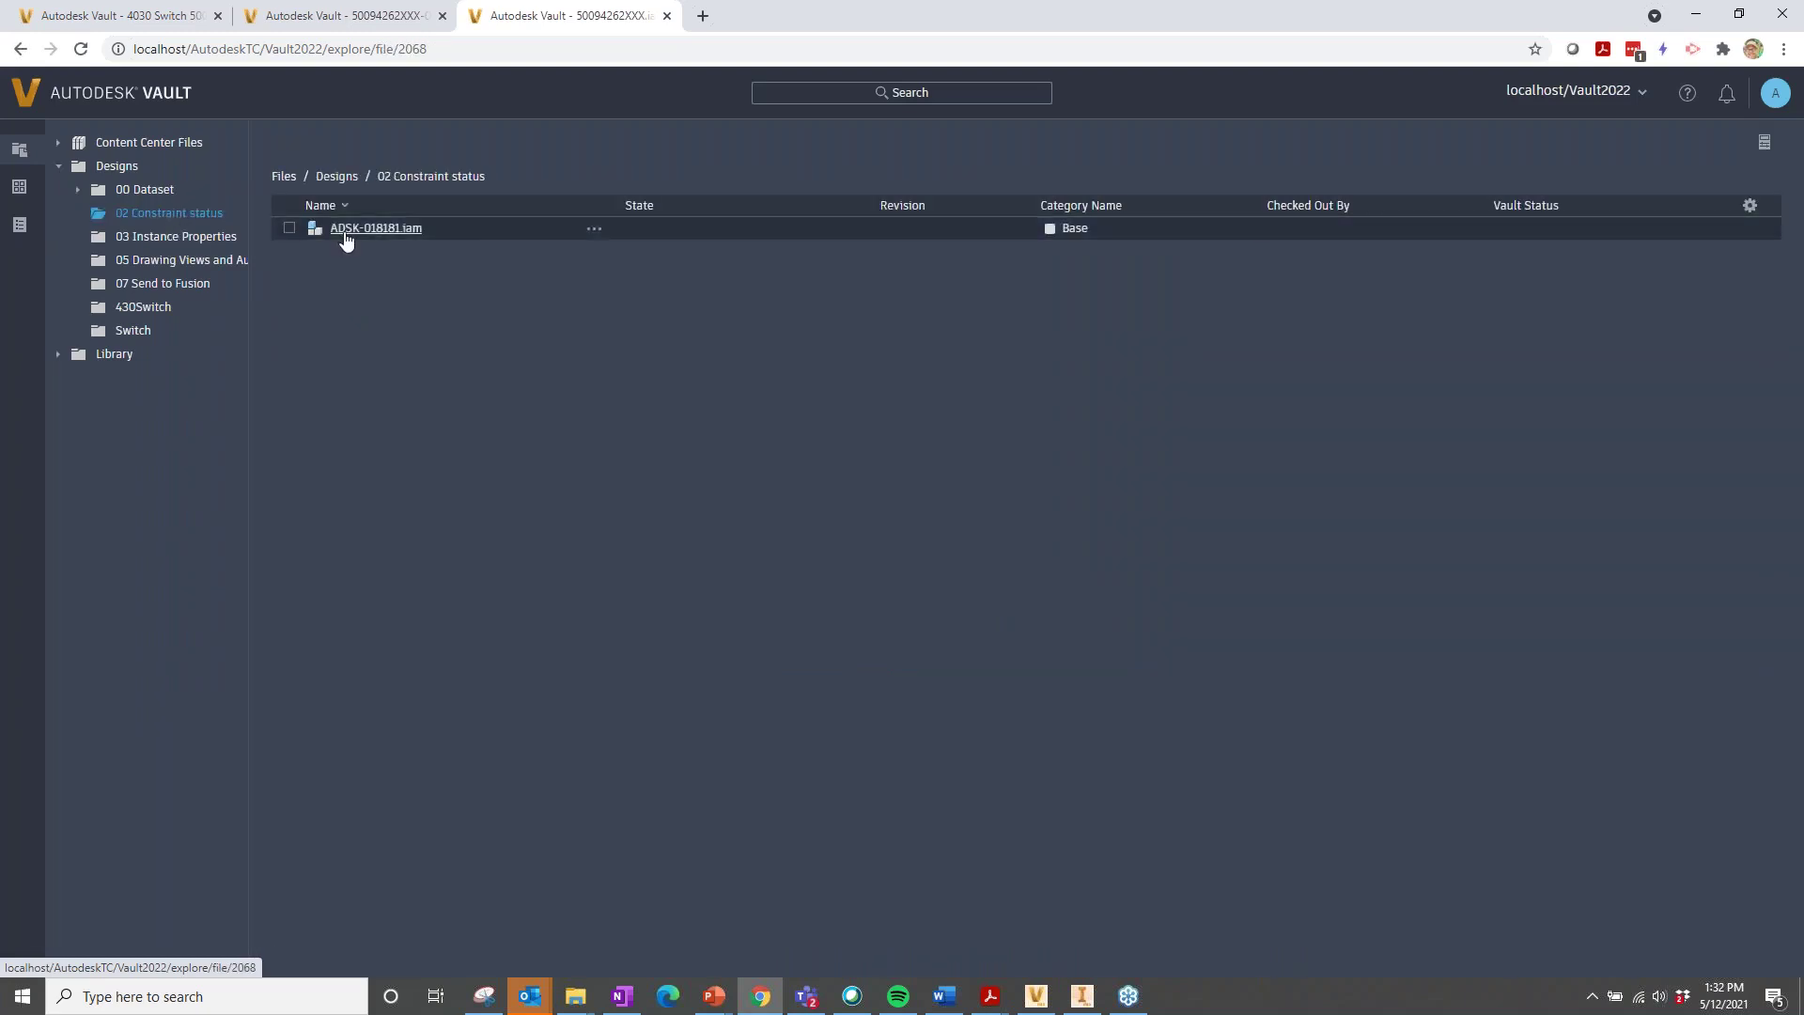
pyautogui.click(1127, 181)
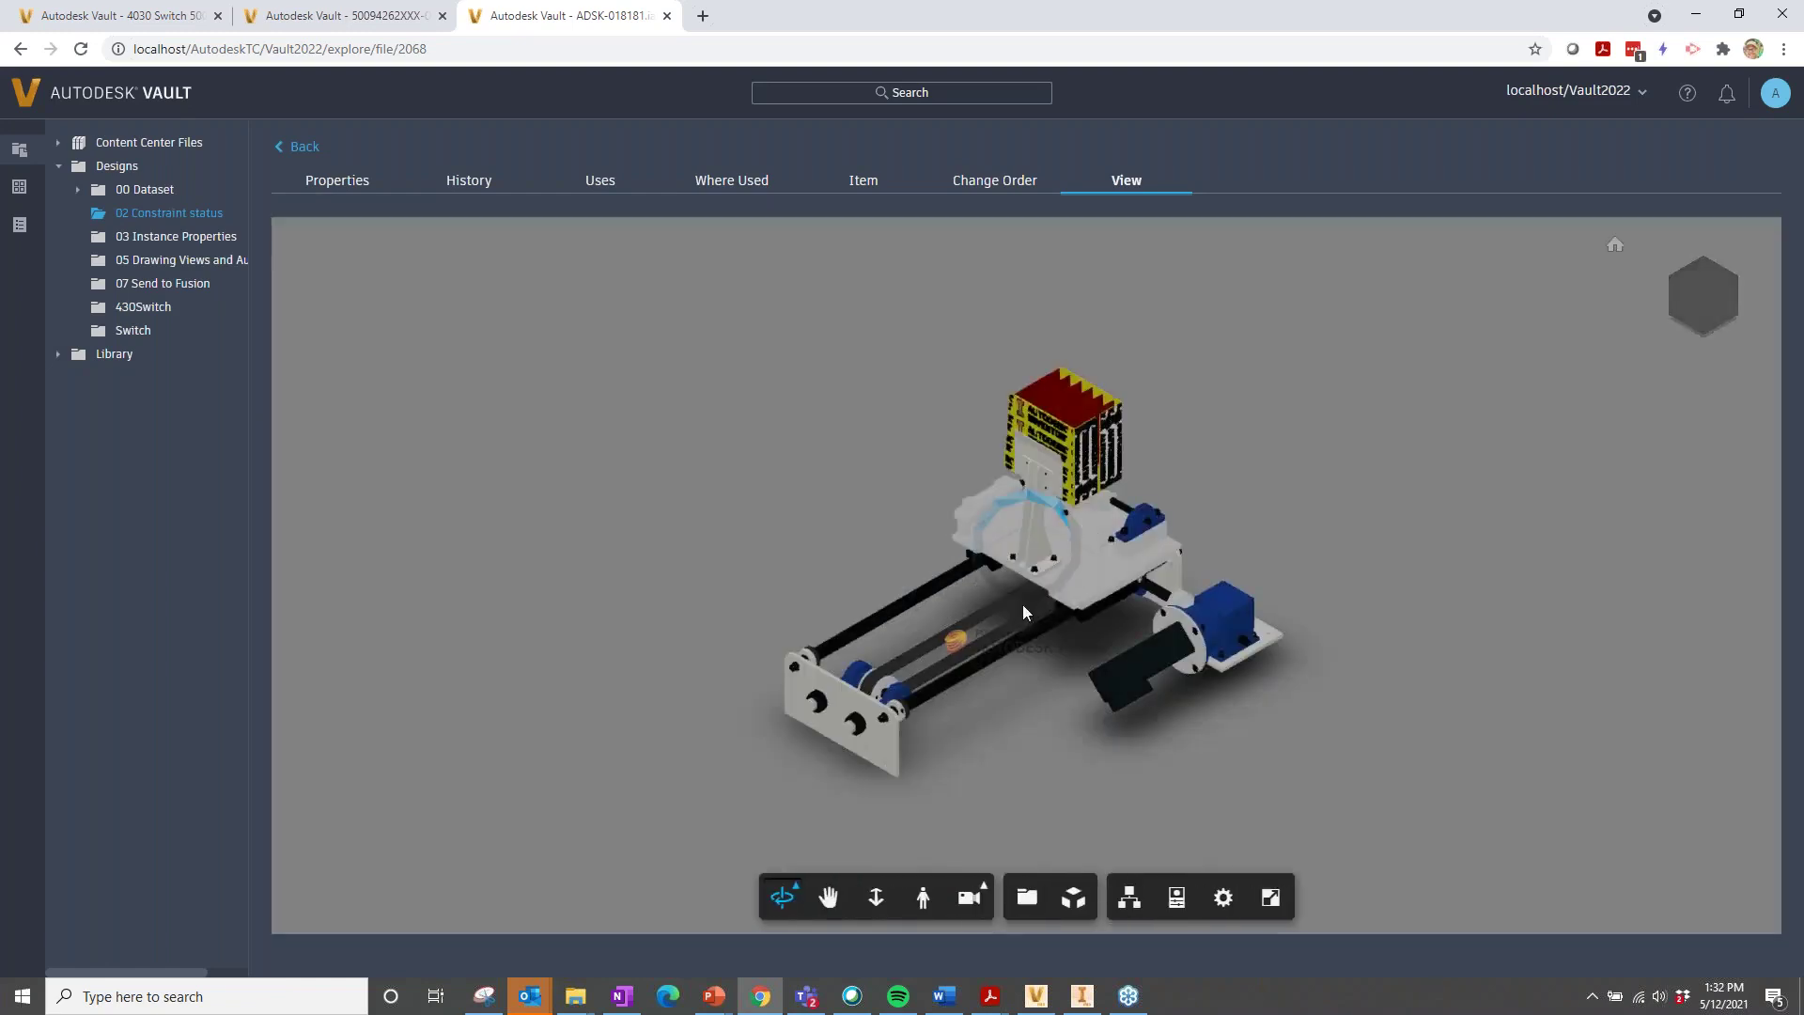
pyautogui.moveTo(1047, 637); pyautogui.dragTo(1034, 788)
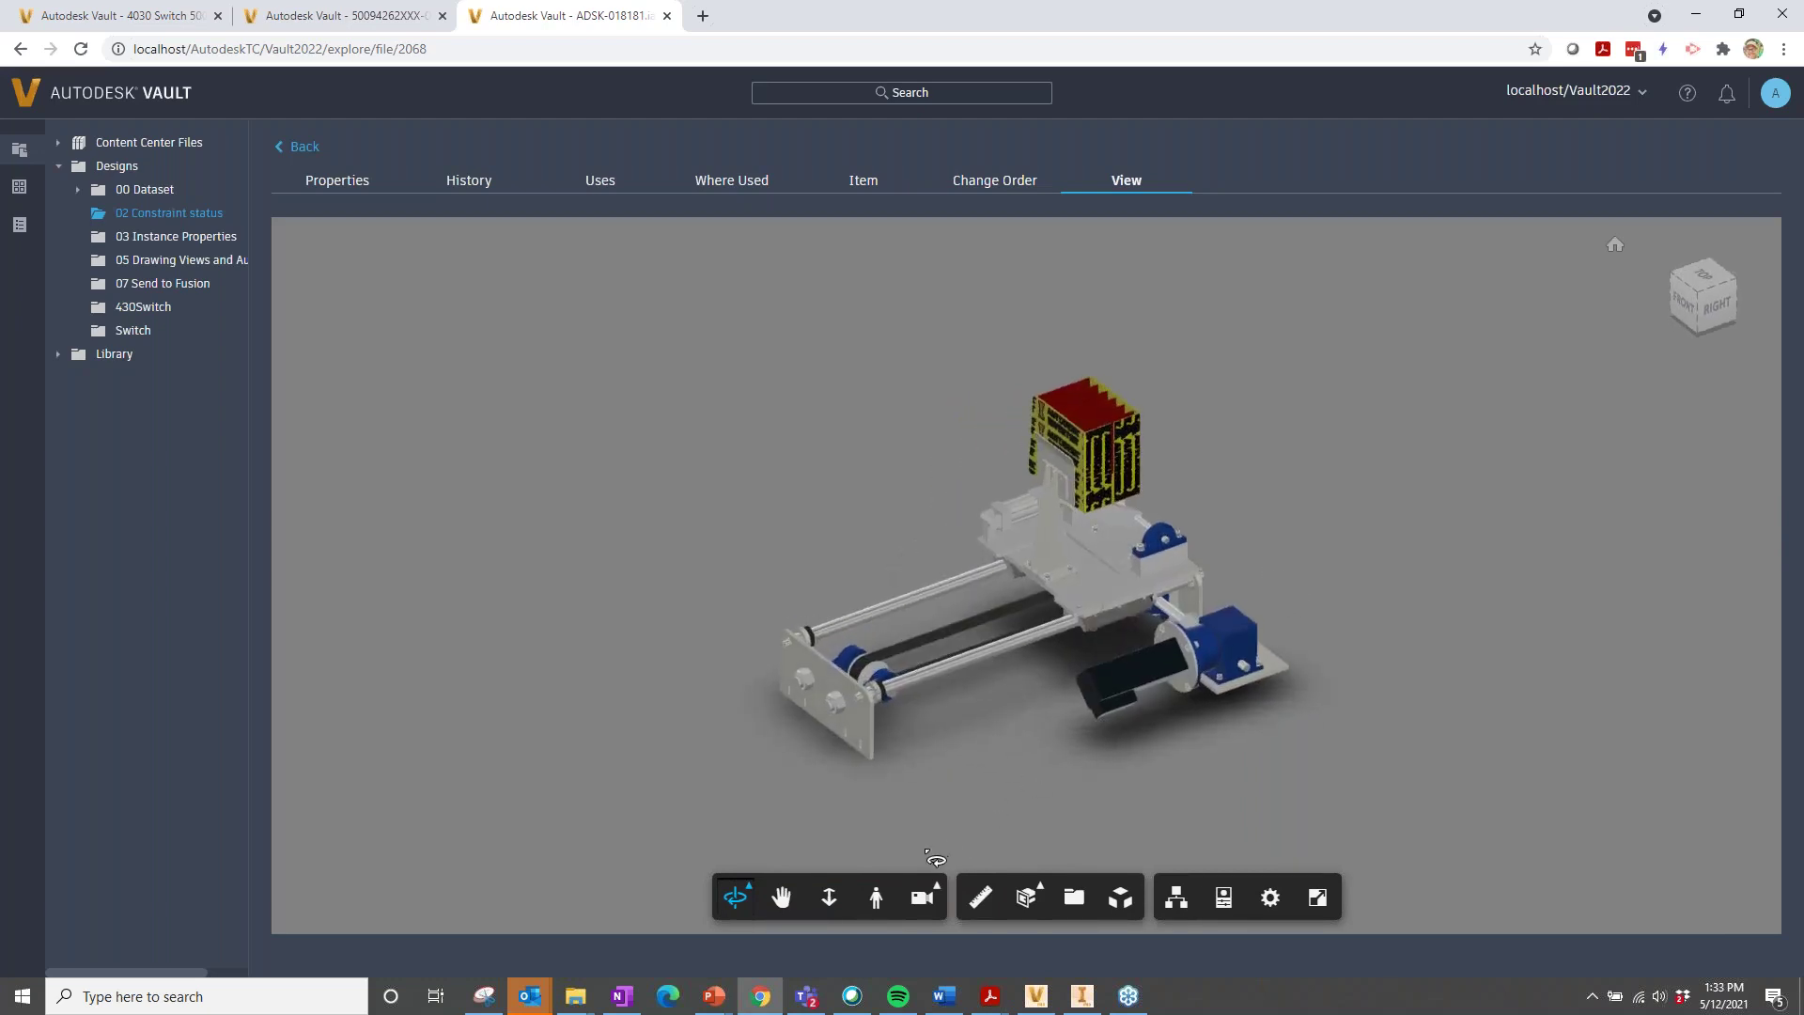
# - Measure the distance between two points on the model's front end plate and finish measuring
pyautogui.click(980, 898)
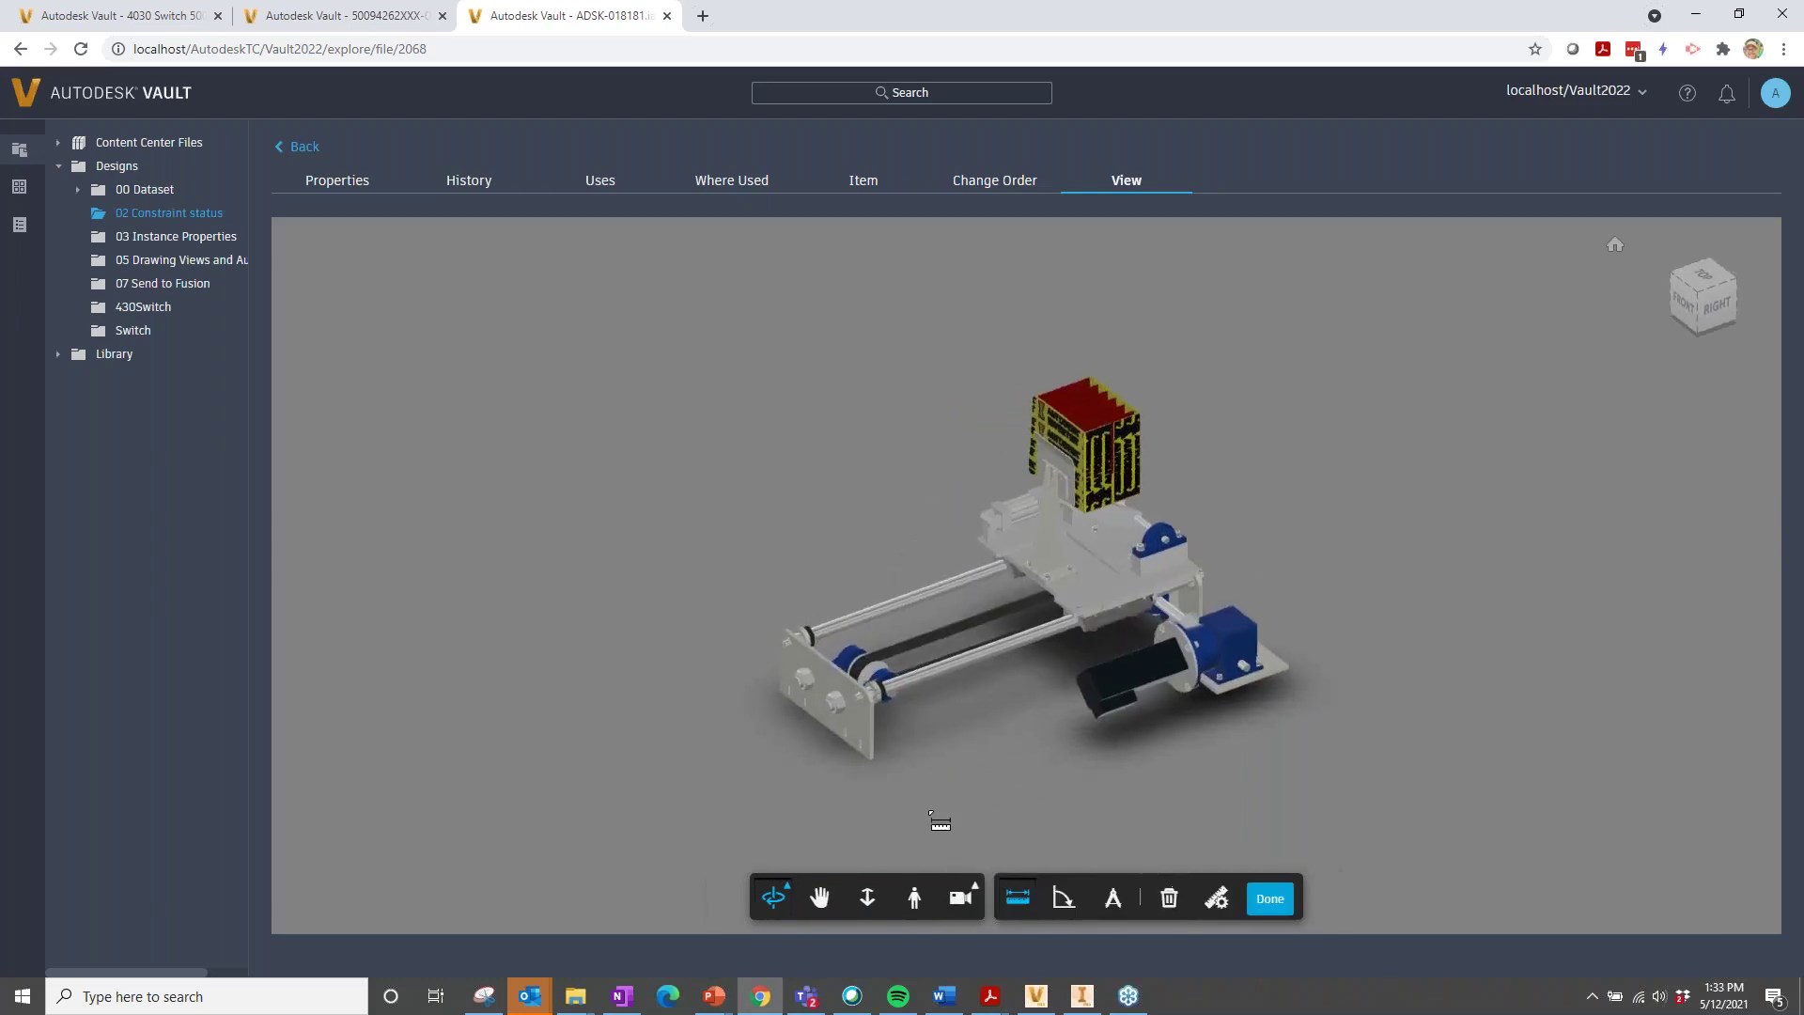
pyautogui.click(861, 694)
pyautogui.click(786, 643)
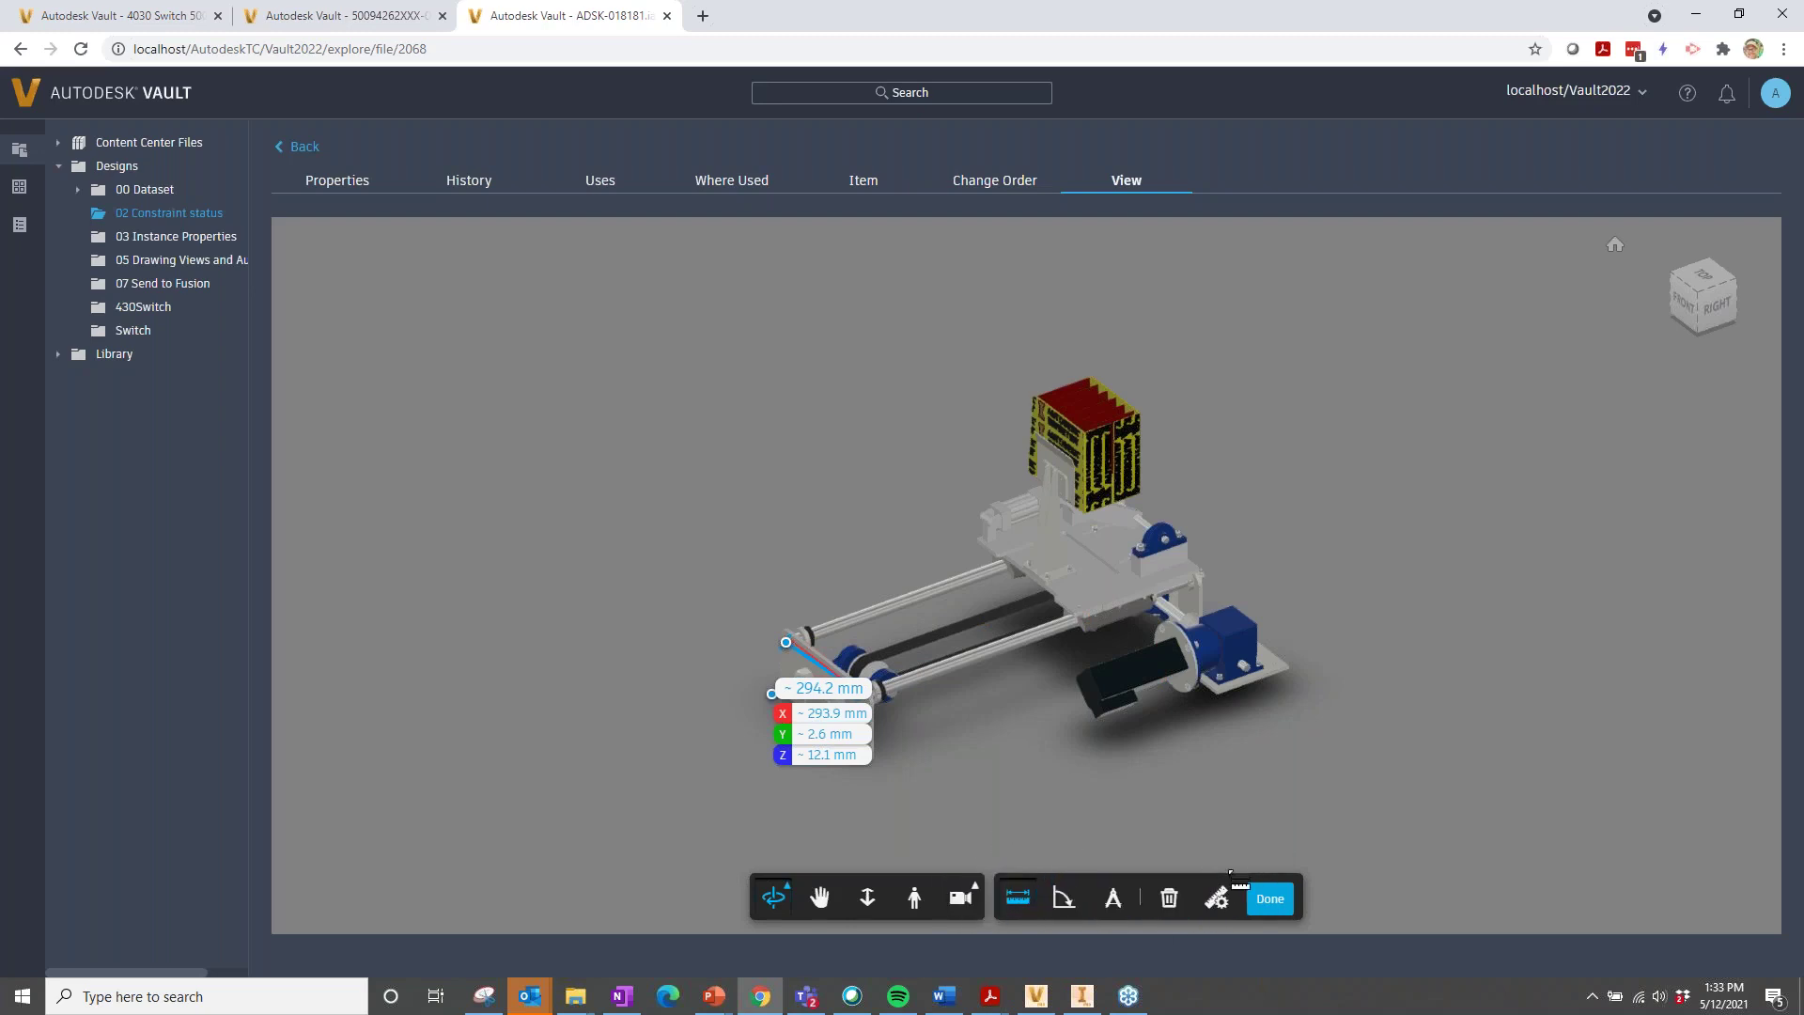
pyautogui.click(1269, 899)
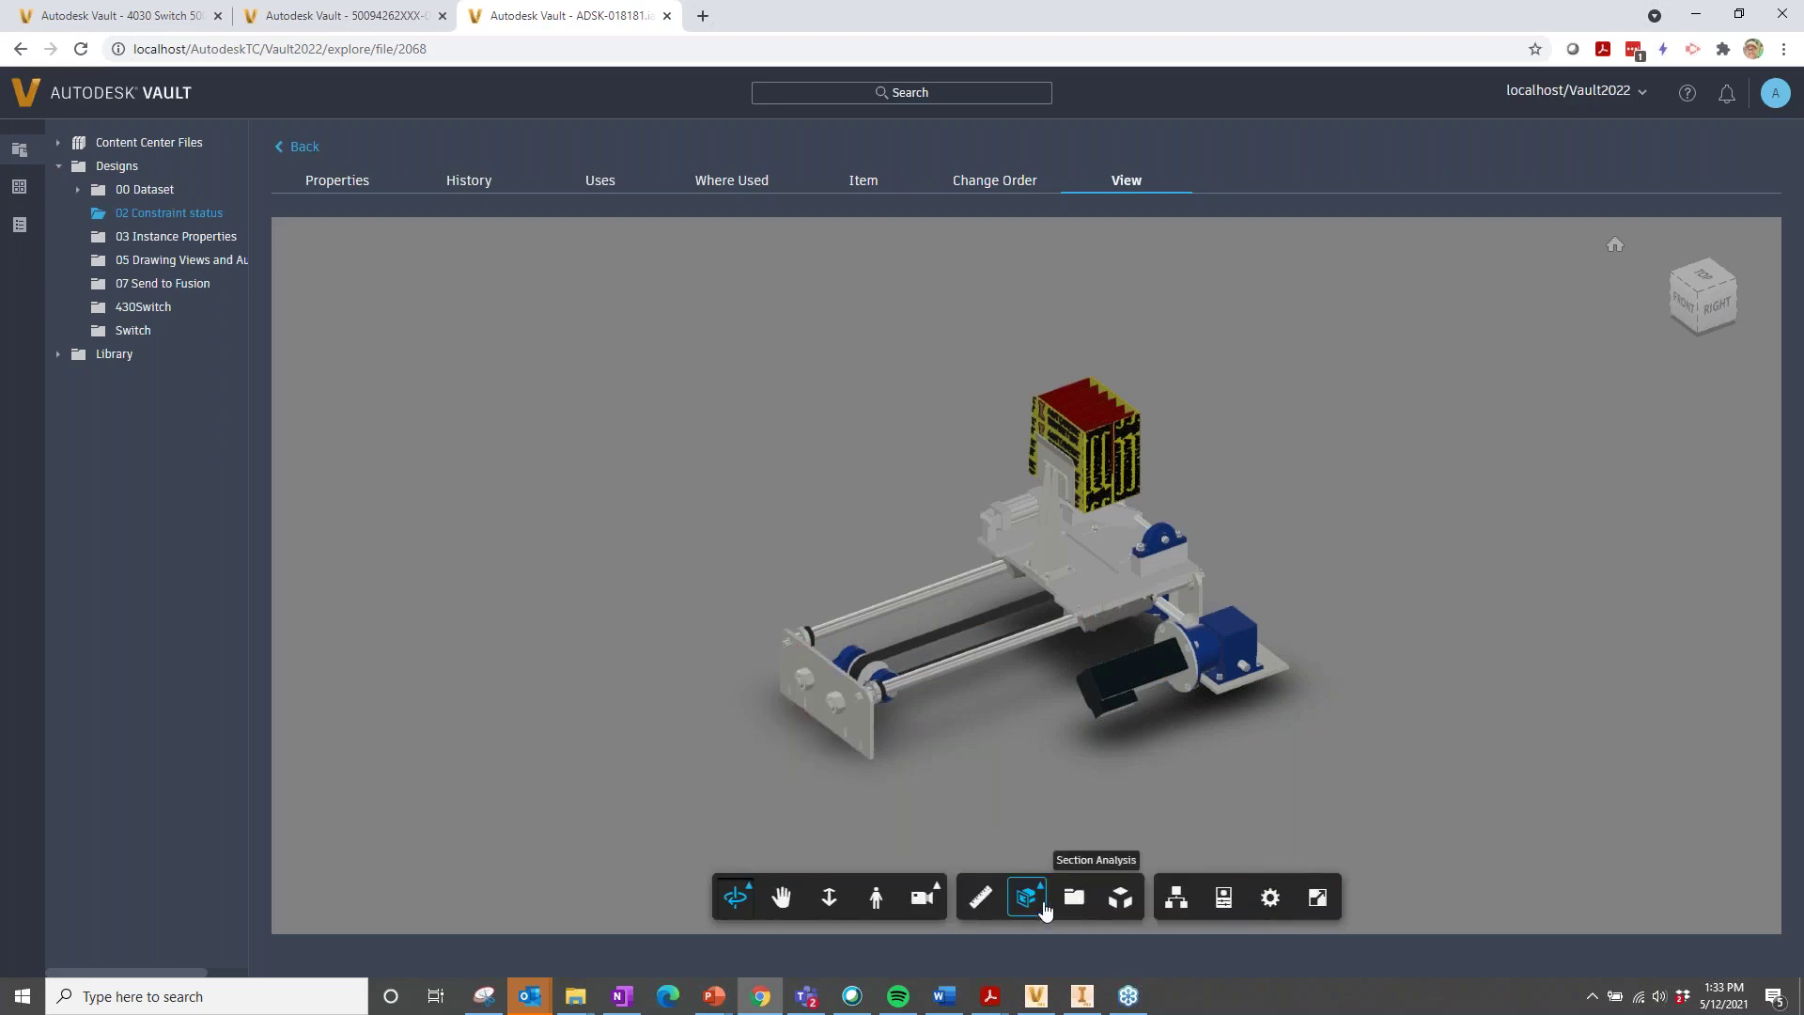
# - Explode the ADSK-018181.iam model to about the middle of the explode range and inspect its components from the front-left corner view
pyautogui.click(1118, 900)
pyautogui.moveTo(1071, 850); pyautogui.dragTo(1117, 851)
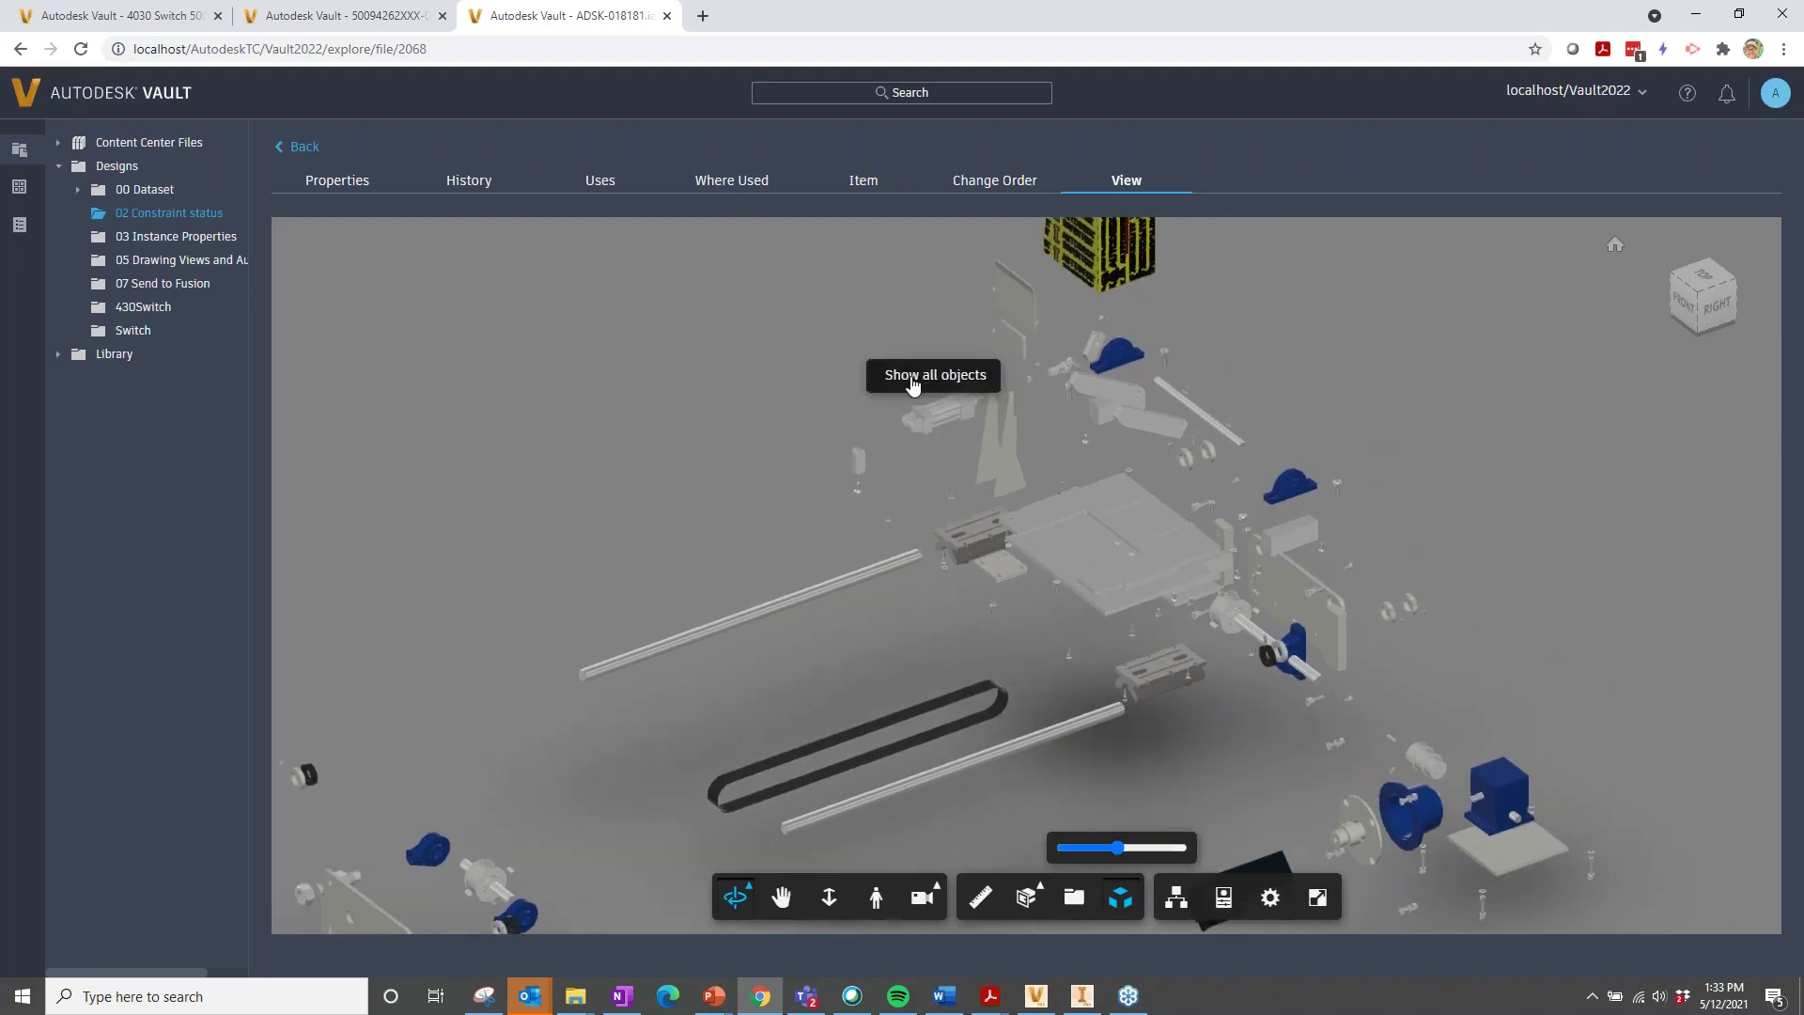
pyautogui.rightClick(944, 413)
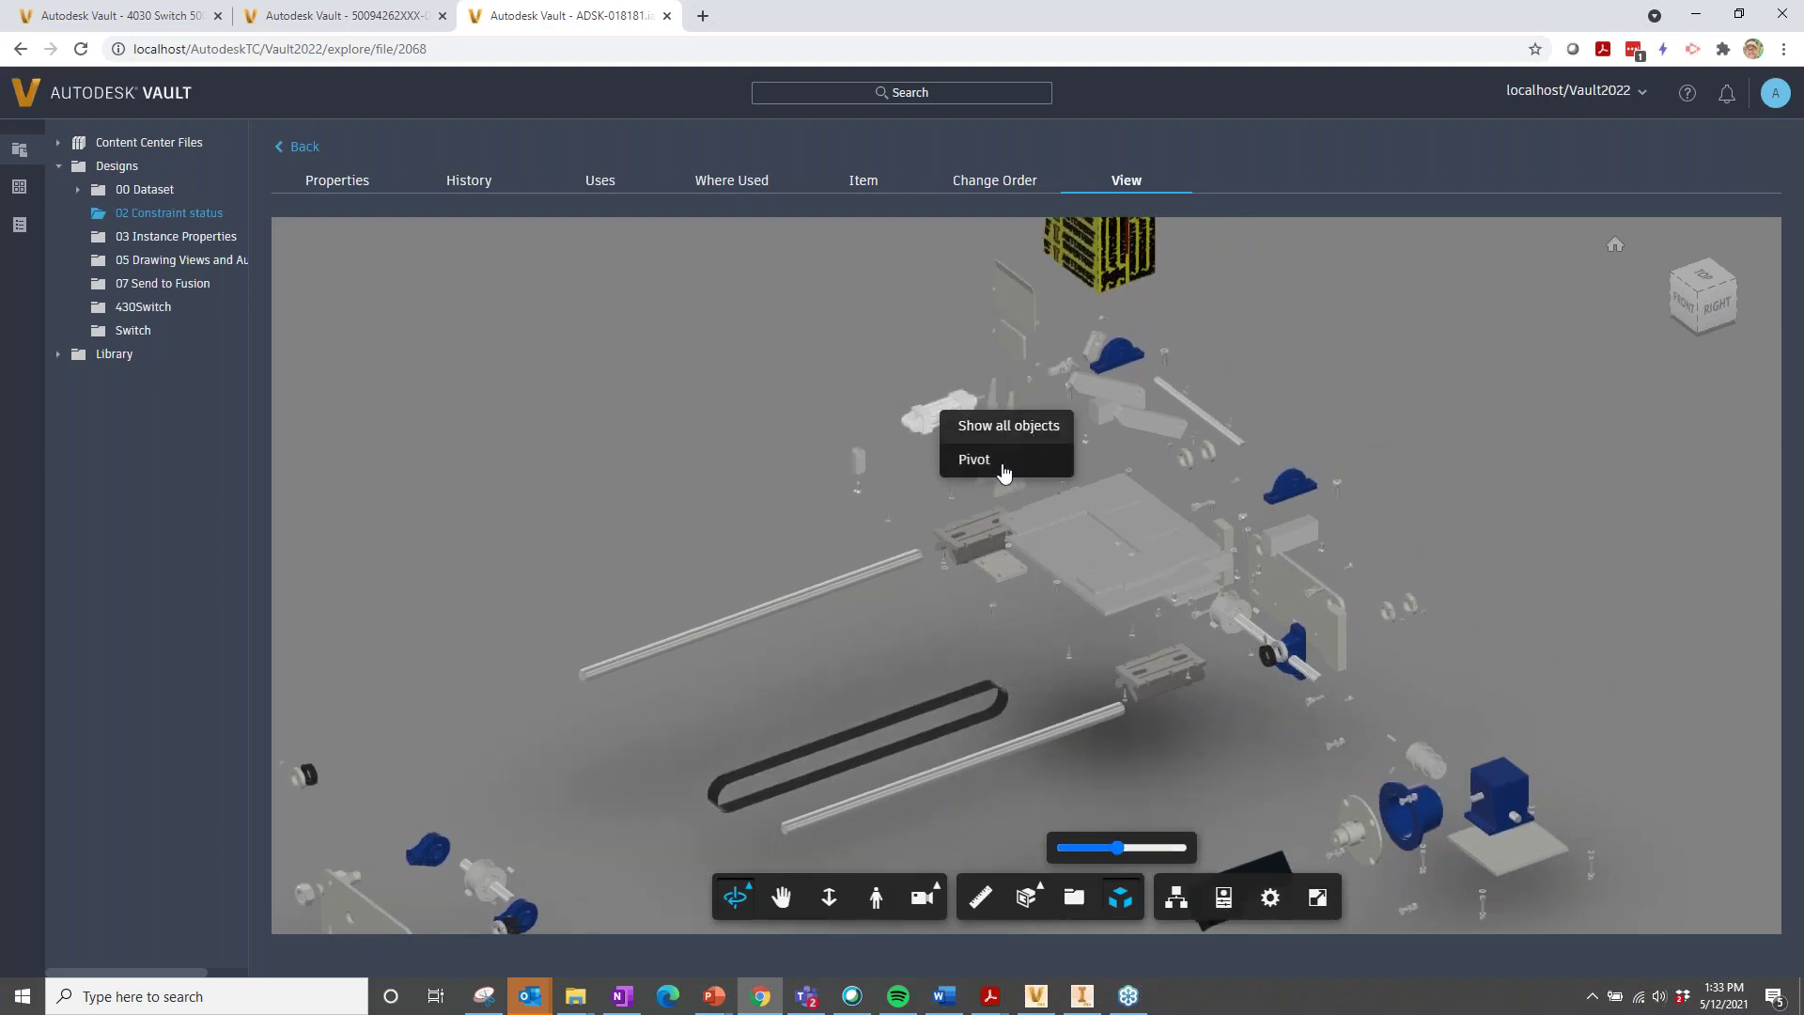
pyautogui.click(838, 415)
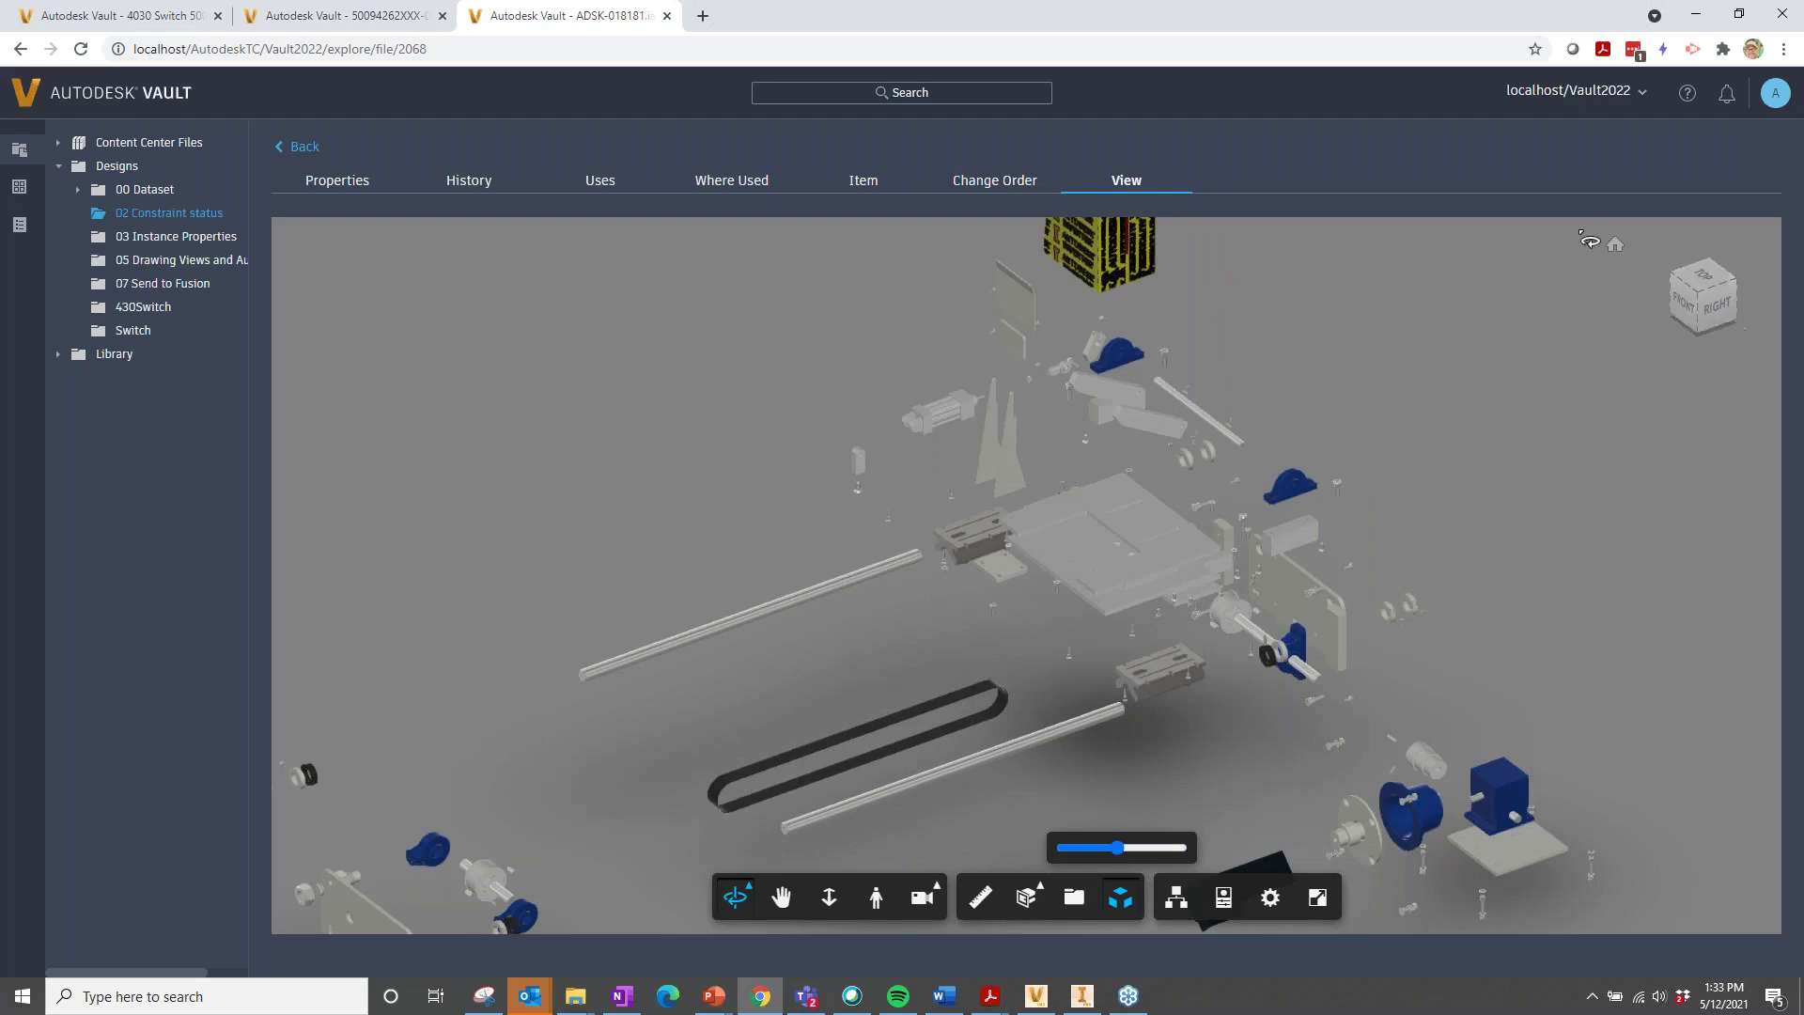
pyautogui.click(1675, 280)
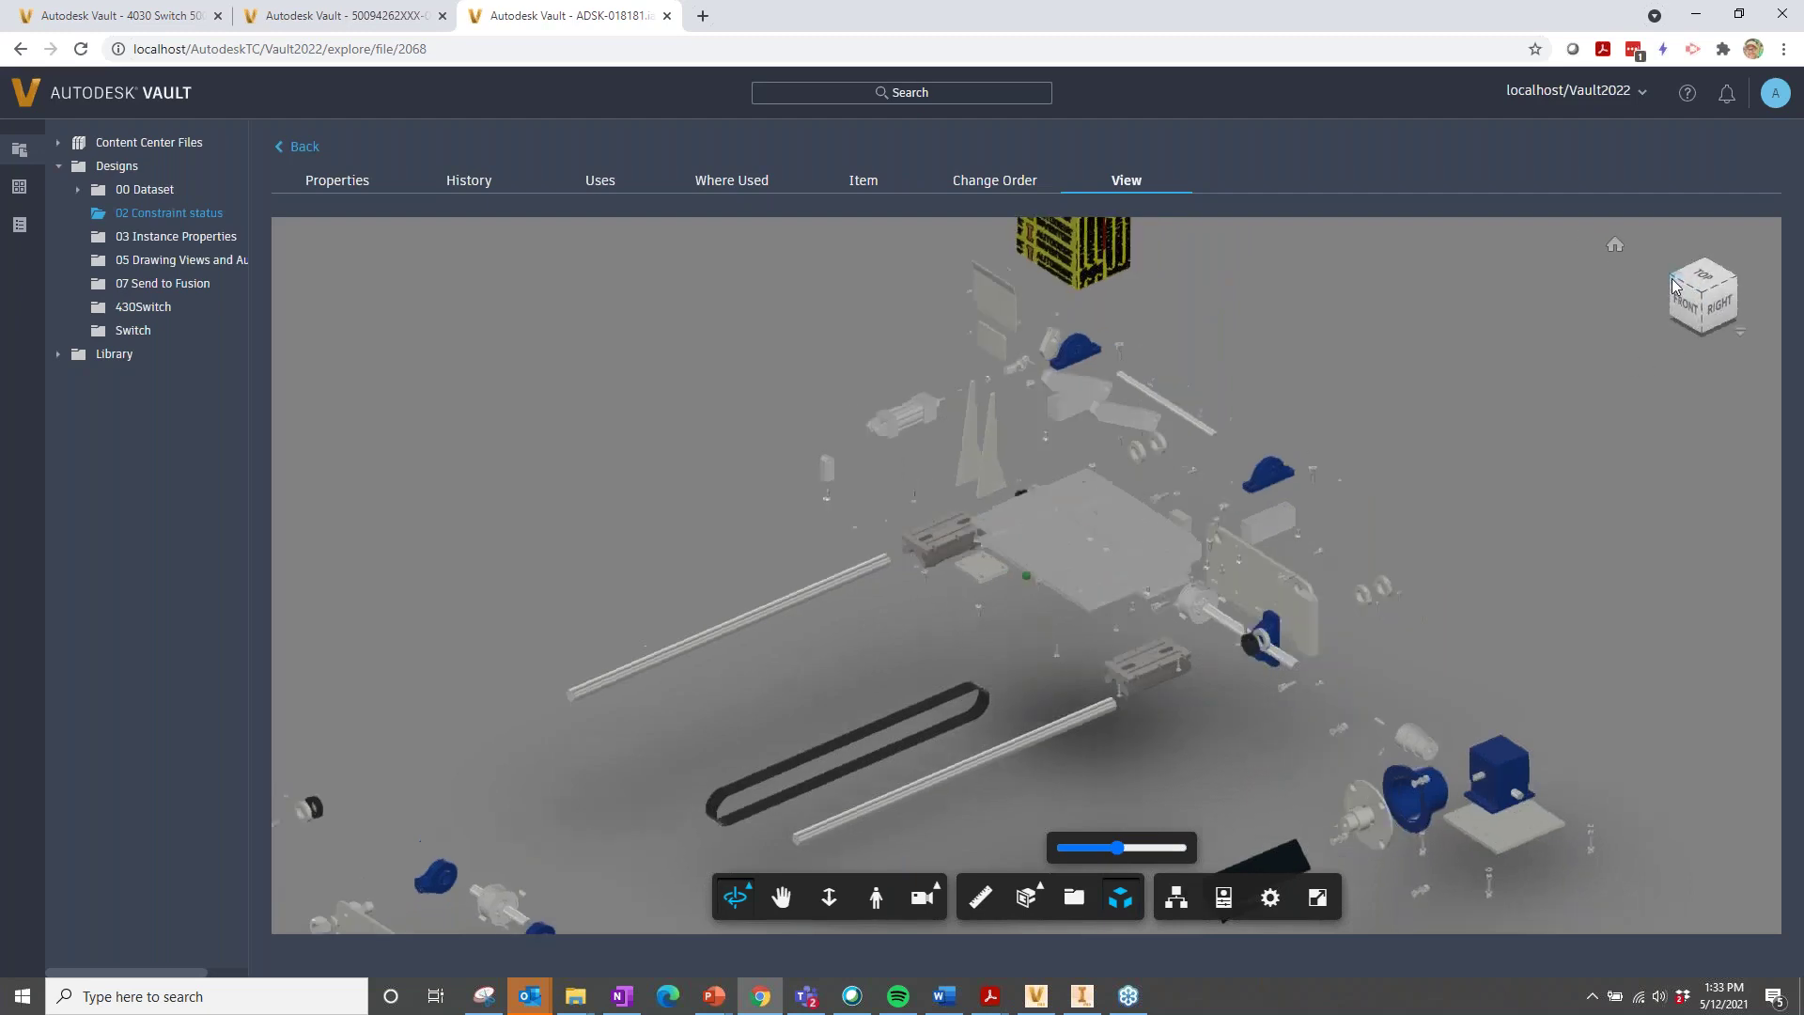
pyautogui.moveTo(1127, 563); pyautogui.dragTo(1206, 361, button='middle')
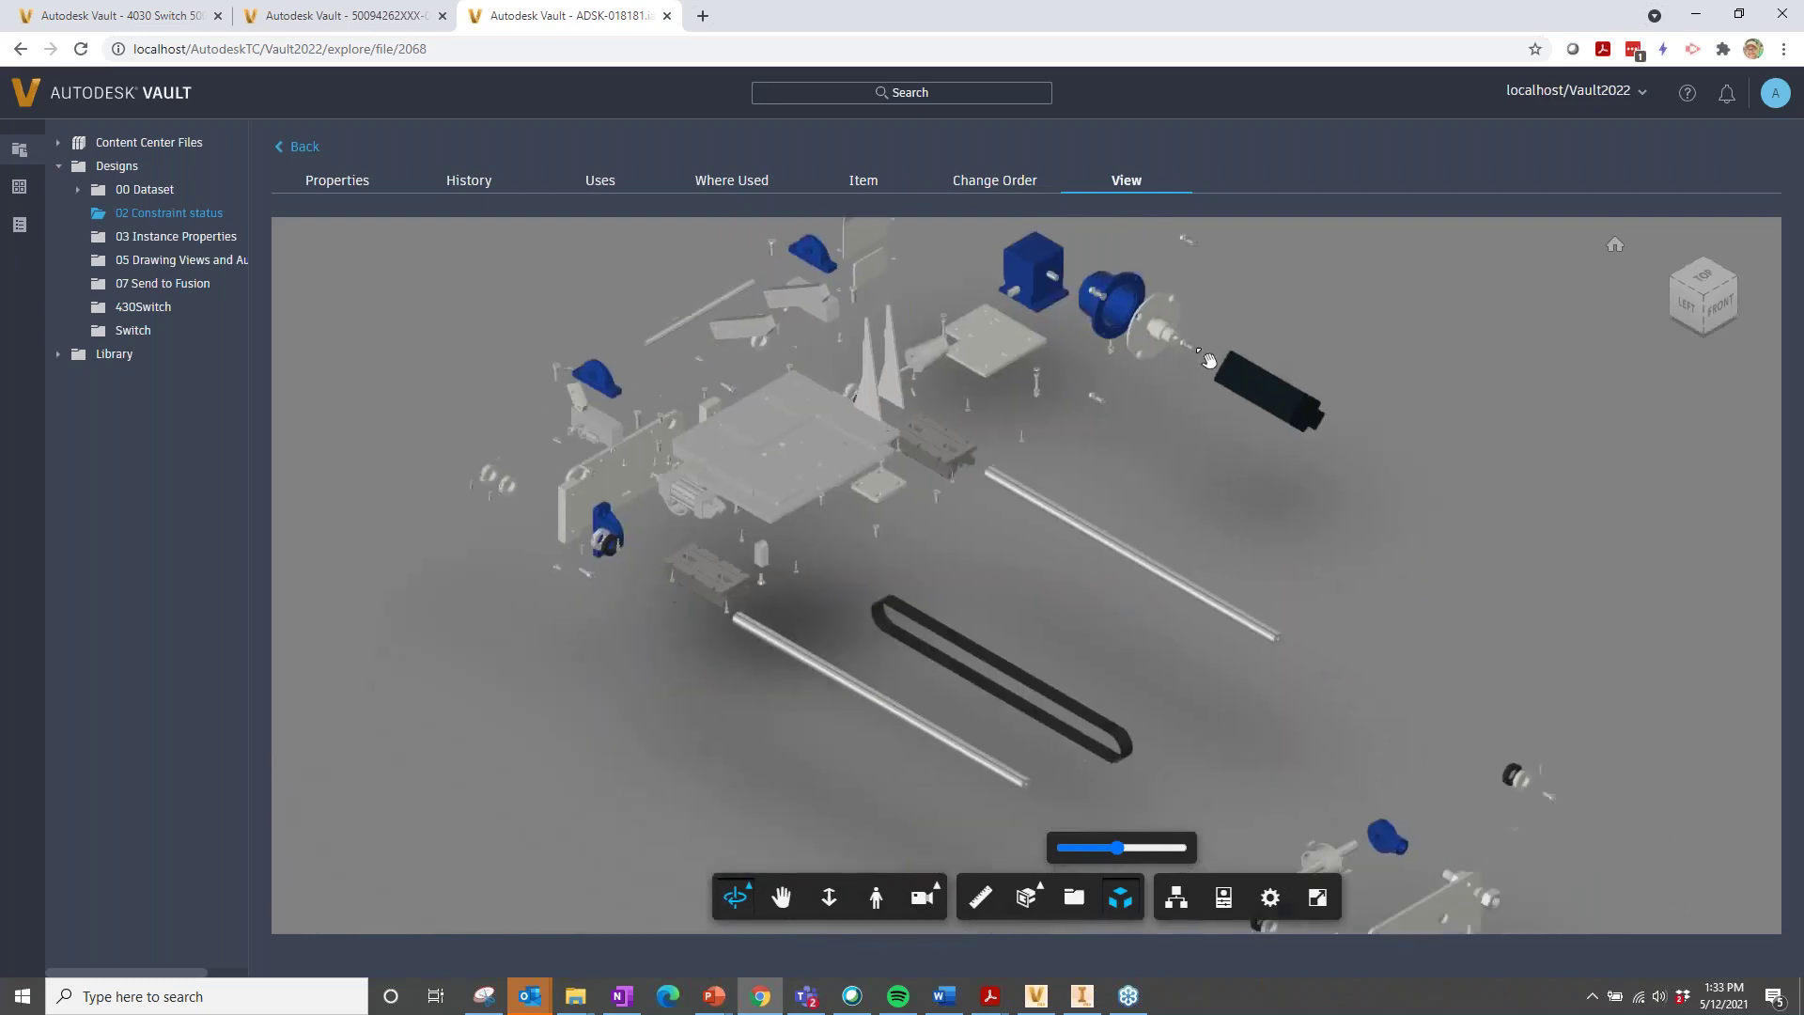
pyautogui.scroll(-1, 1206, 361)
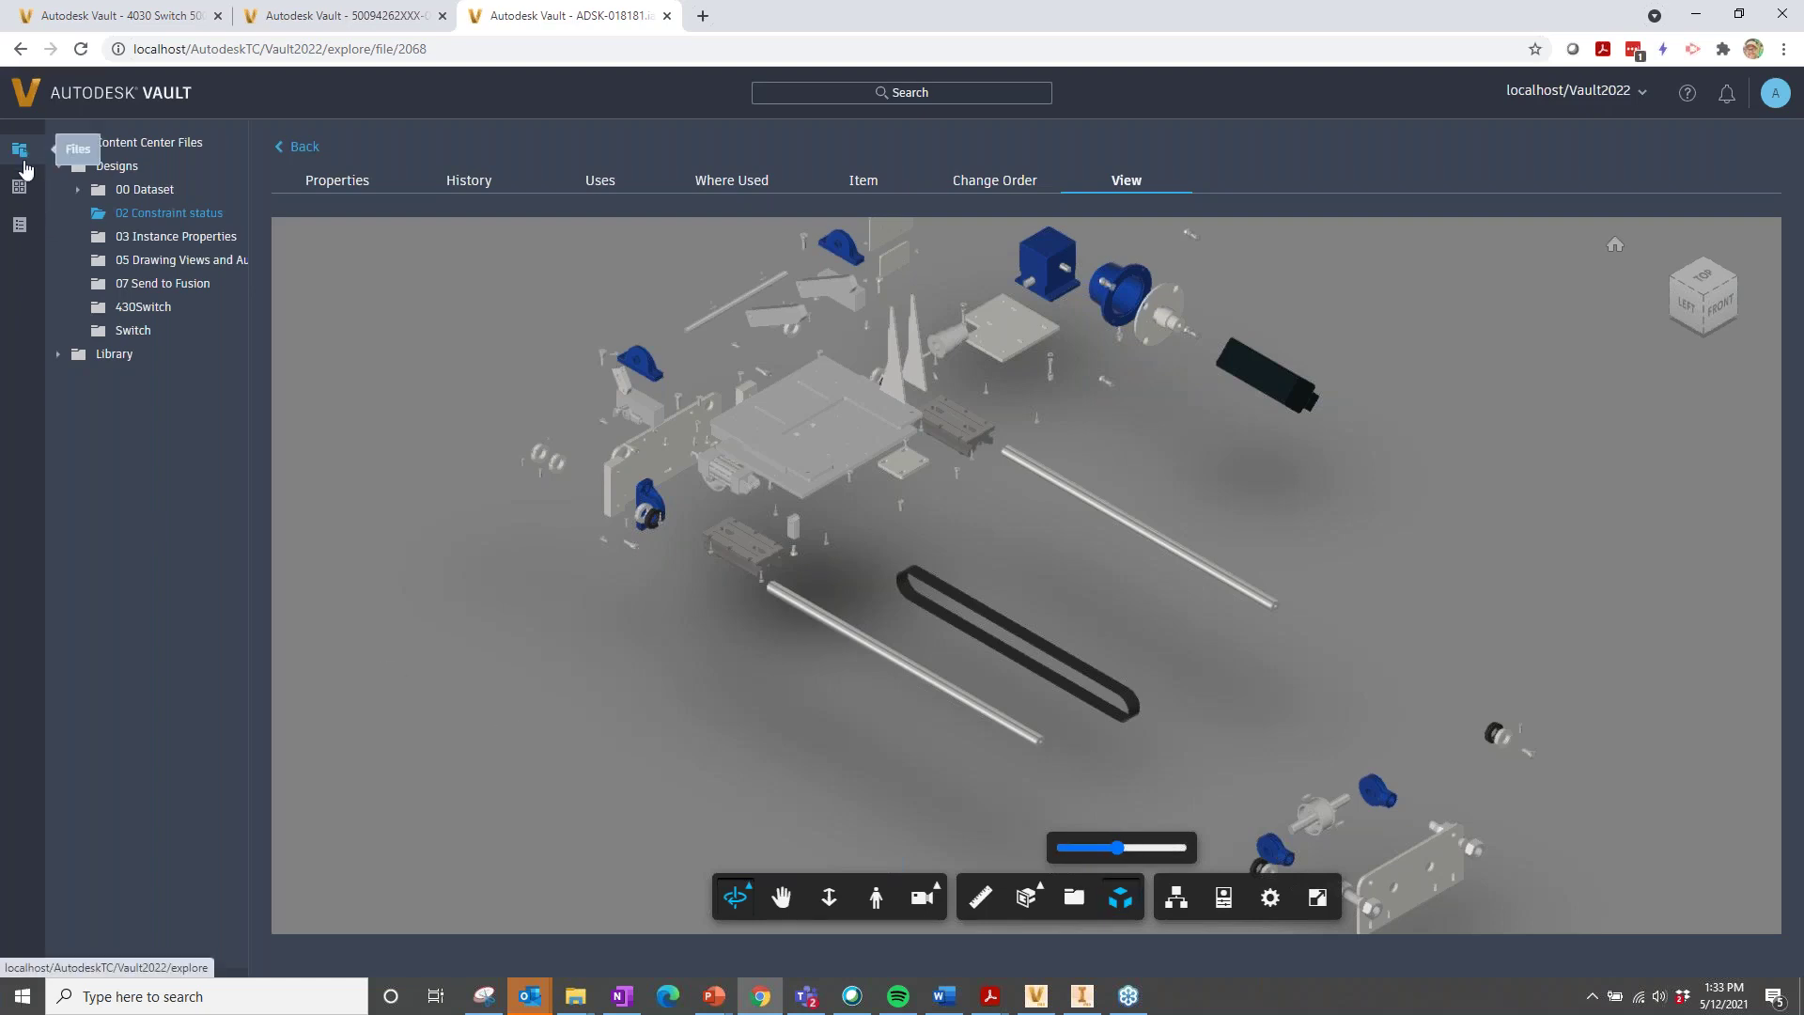
# - Check the vault's lists of items and change orders
pyautogui.click(19, 195)
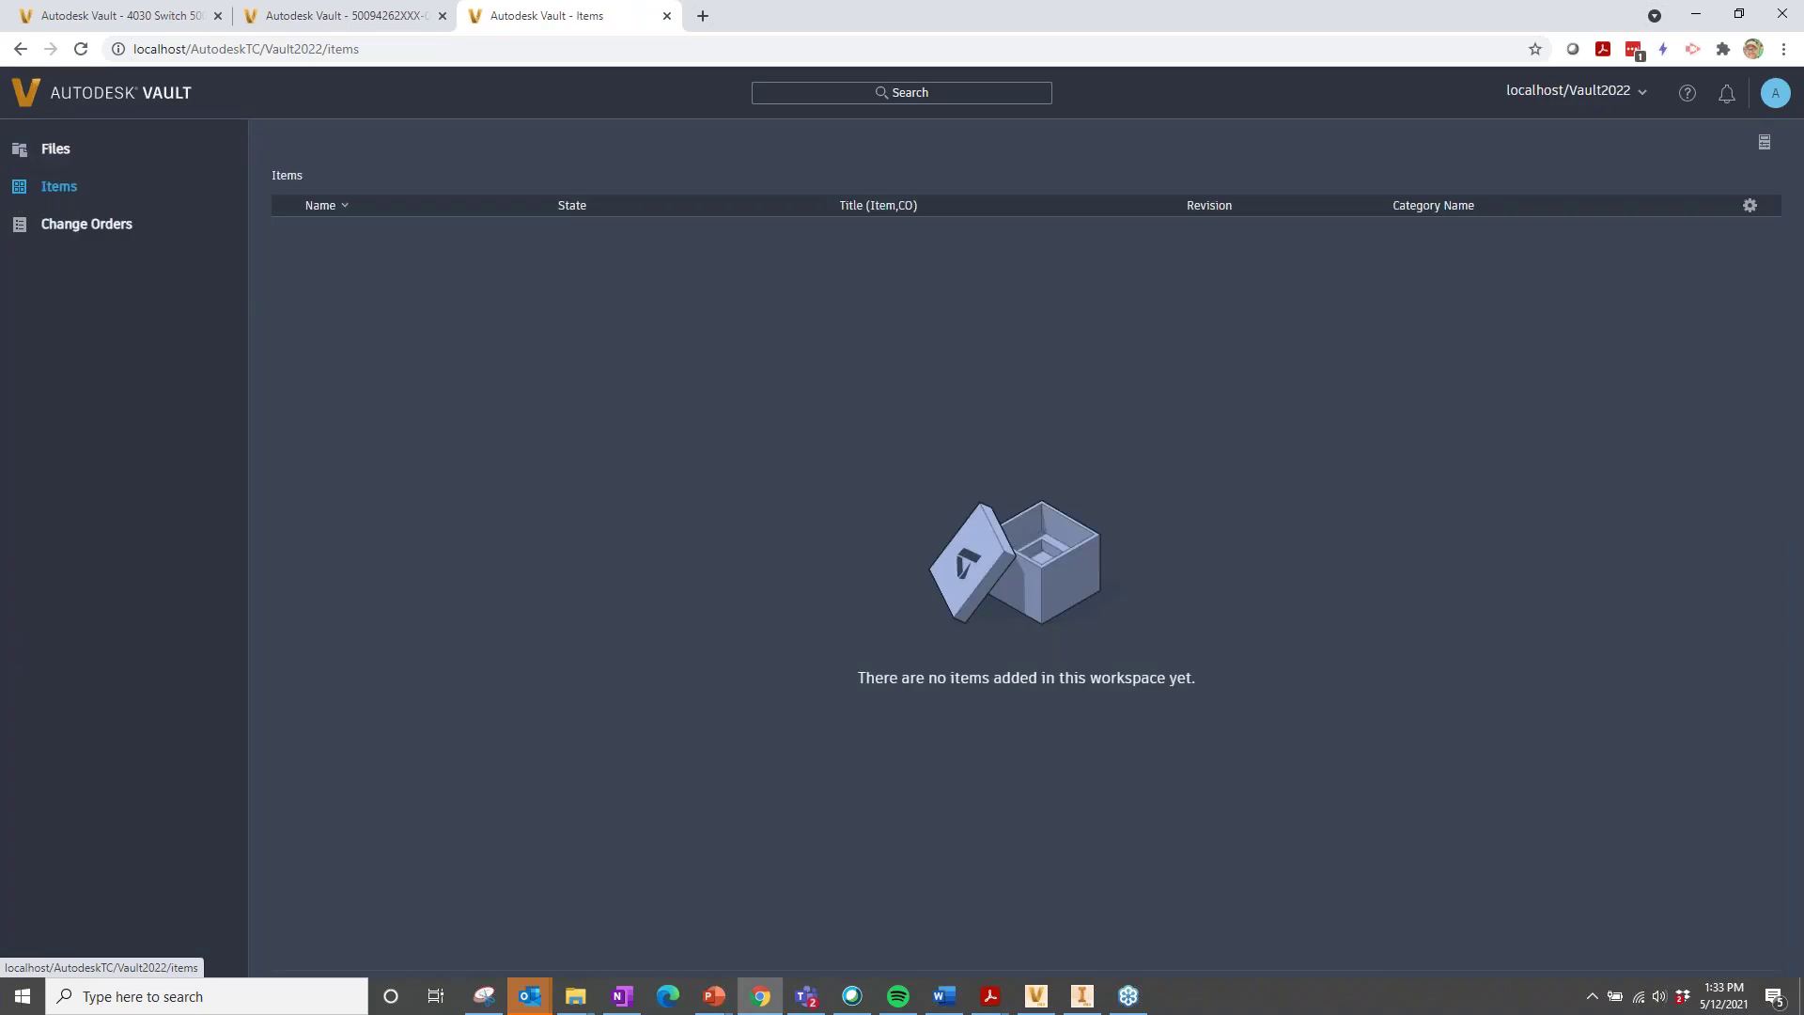
pyautogui.click(19, 230)
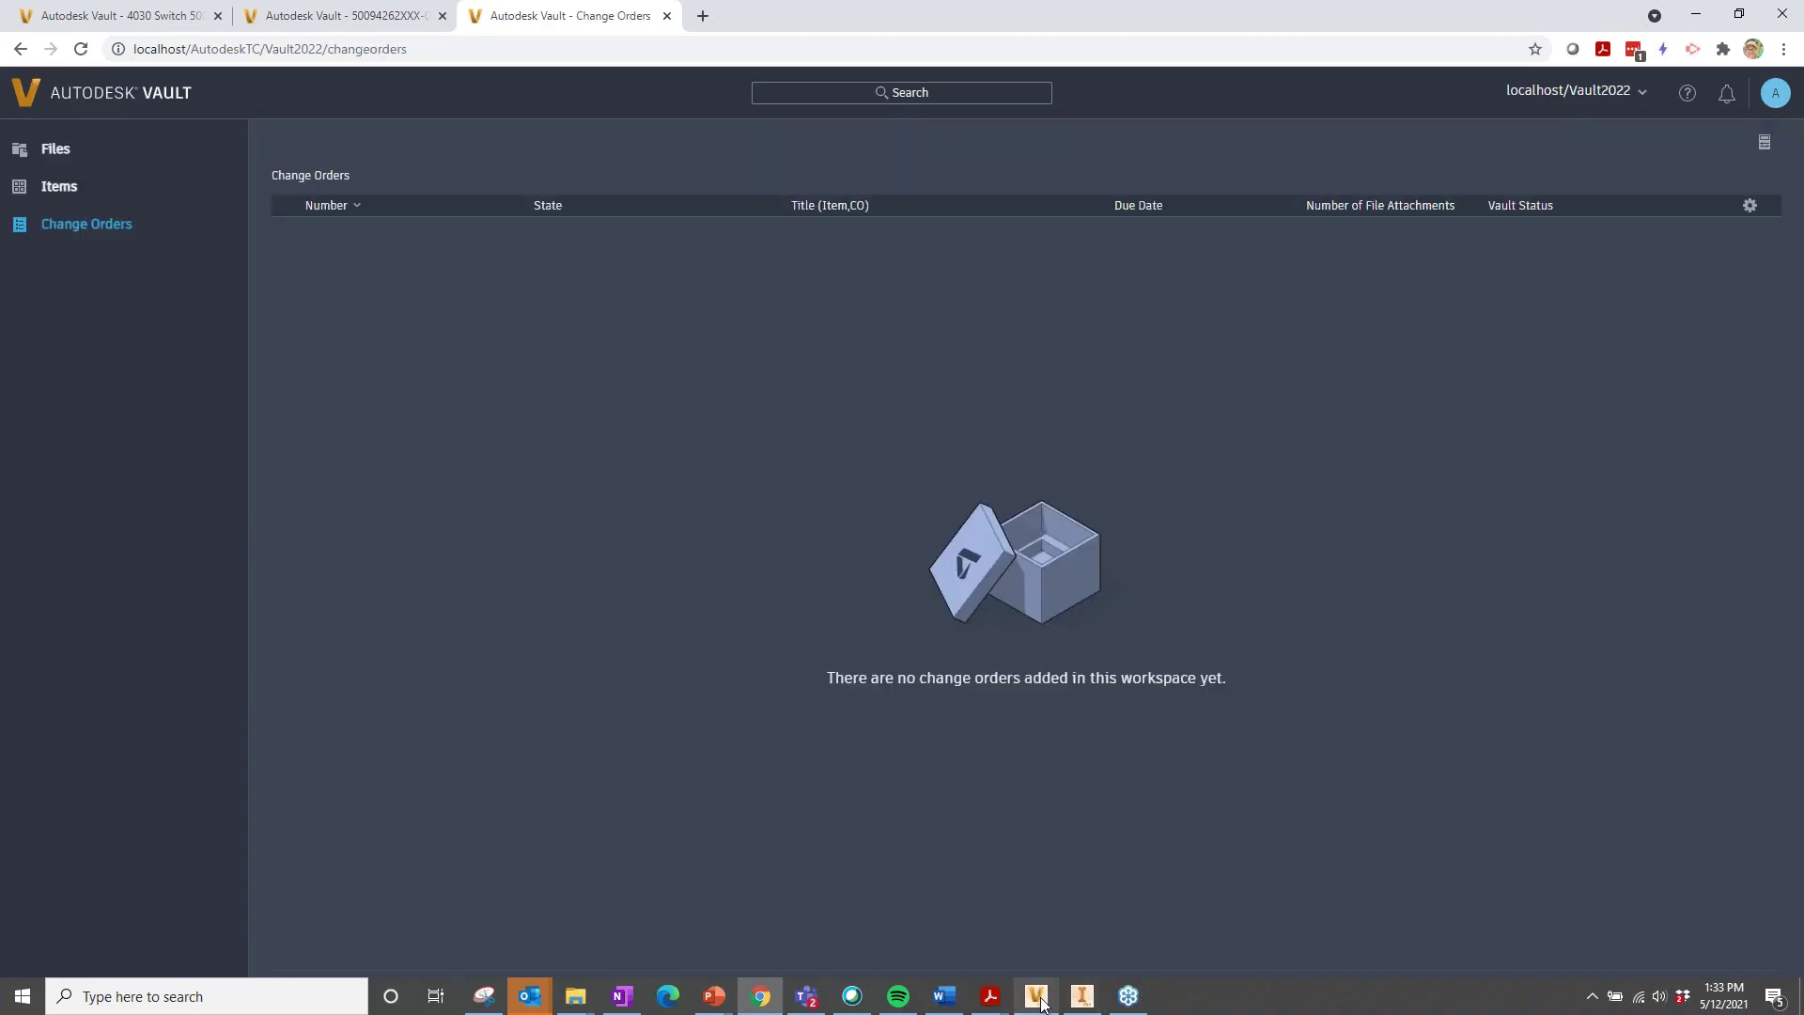
# - Switch to Vault Professional and look through the files in the Designs/Switch folder, selecting 50094262XXX-HA01.iam
pyautogui.moveTo(1040, 1003)
pyautogui.click(1035, 934)
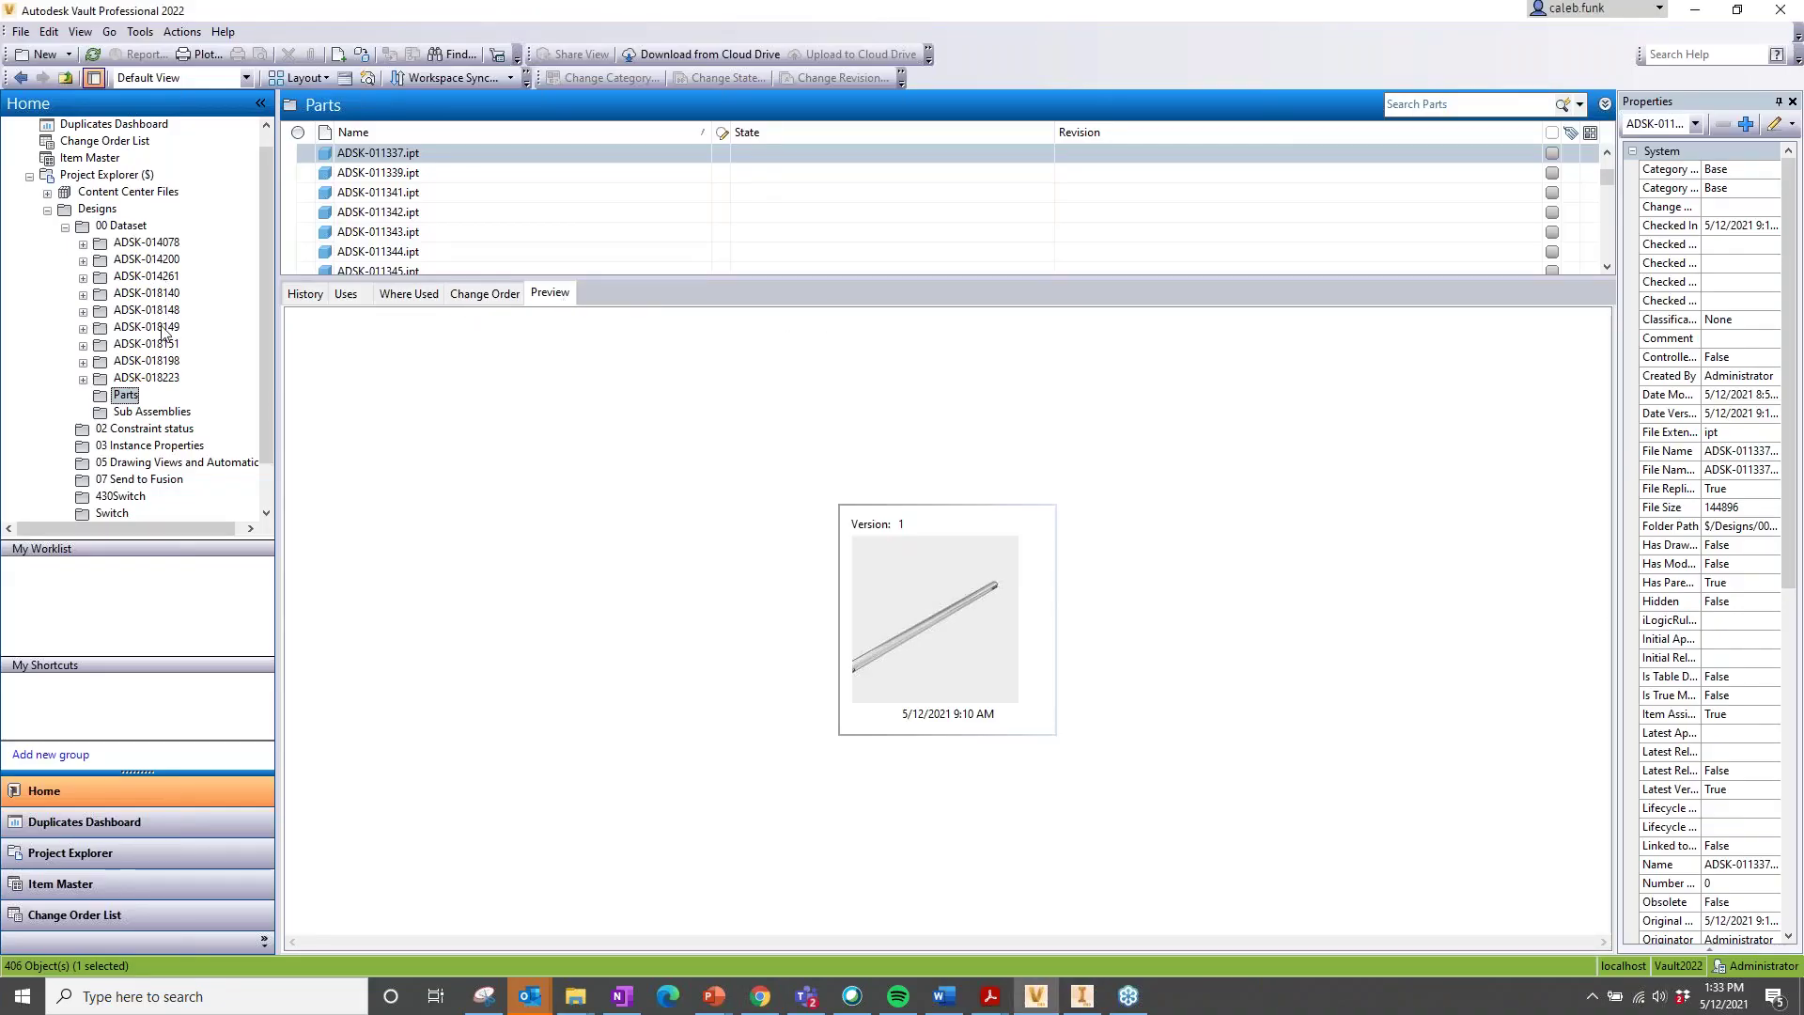
pyautogui.click(113, 512)
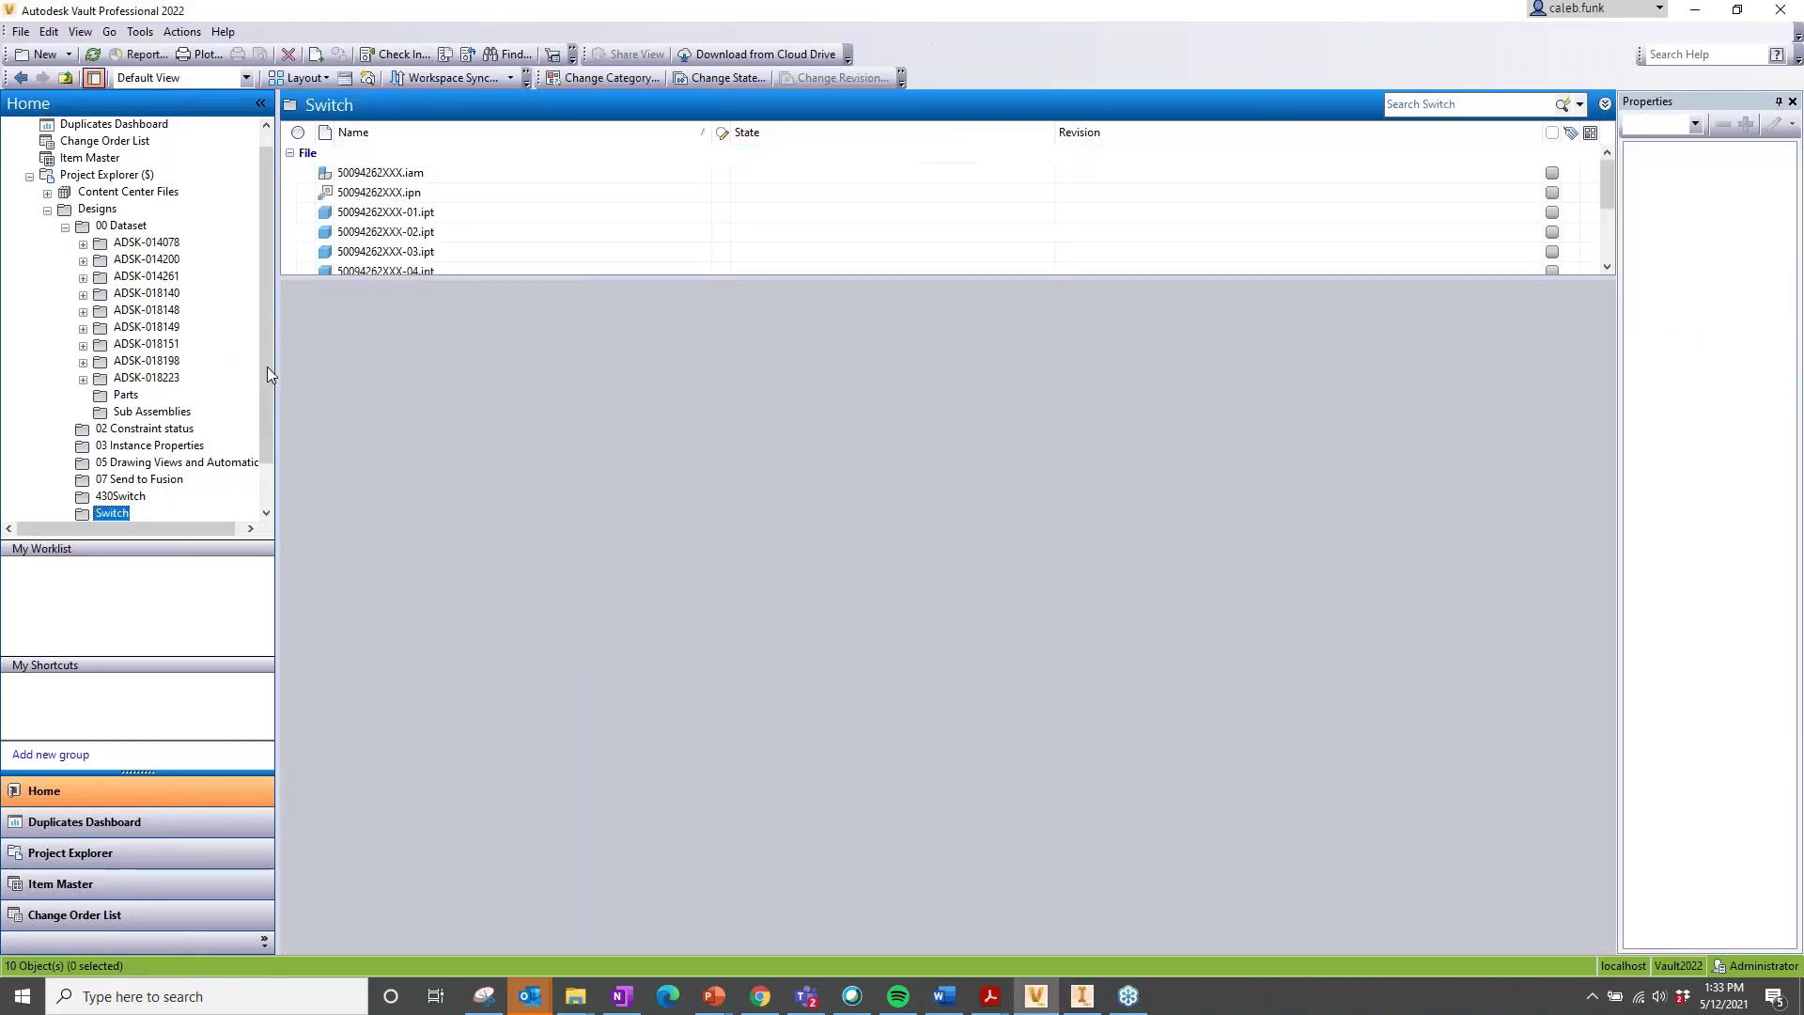
pyautogui.scroll(-1, 268, 348)
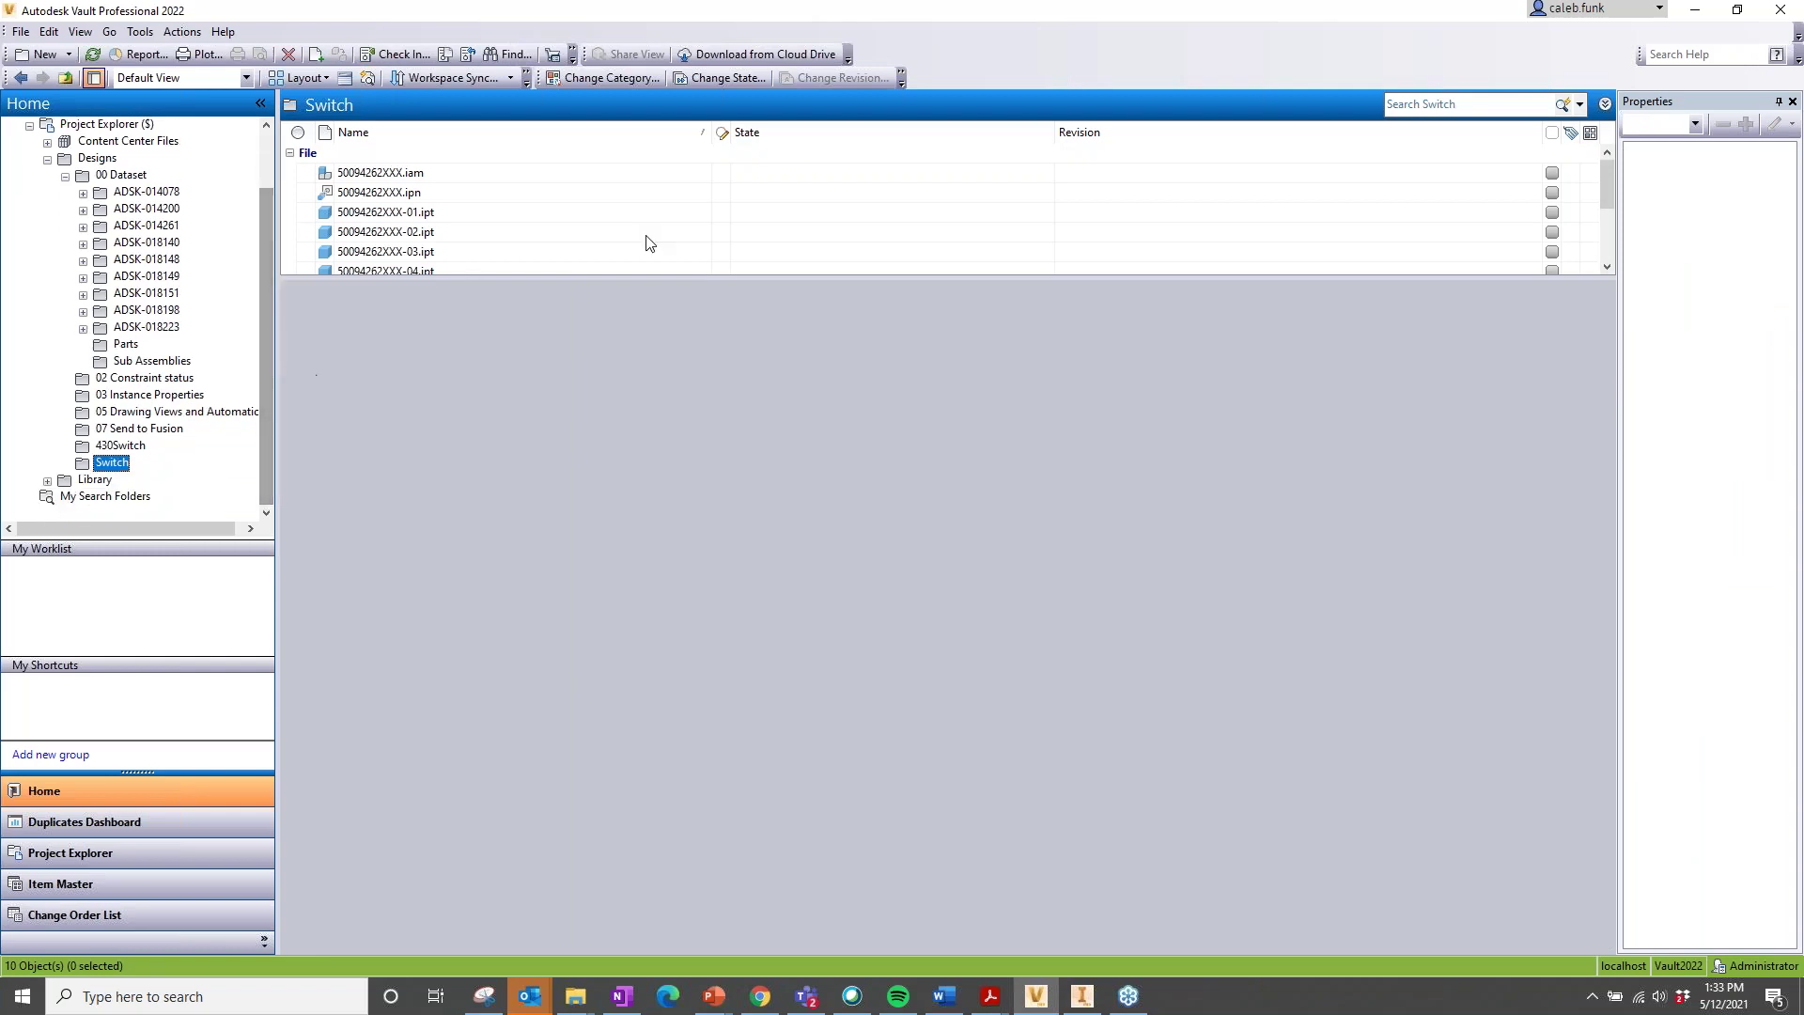
pyautogui.moveTo(1610, 183); pyautogui.dragTo(1596, 252)
pyautogui.click(1594, 252)
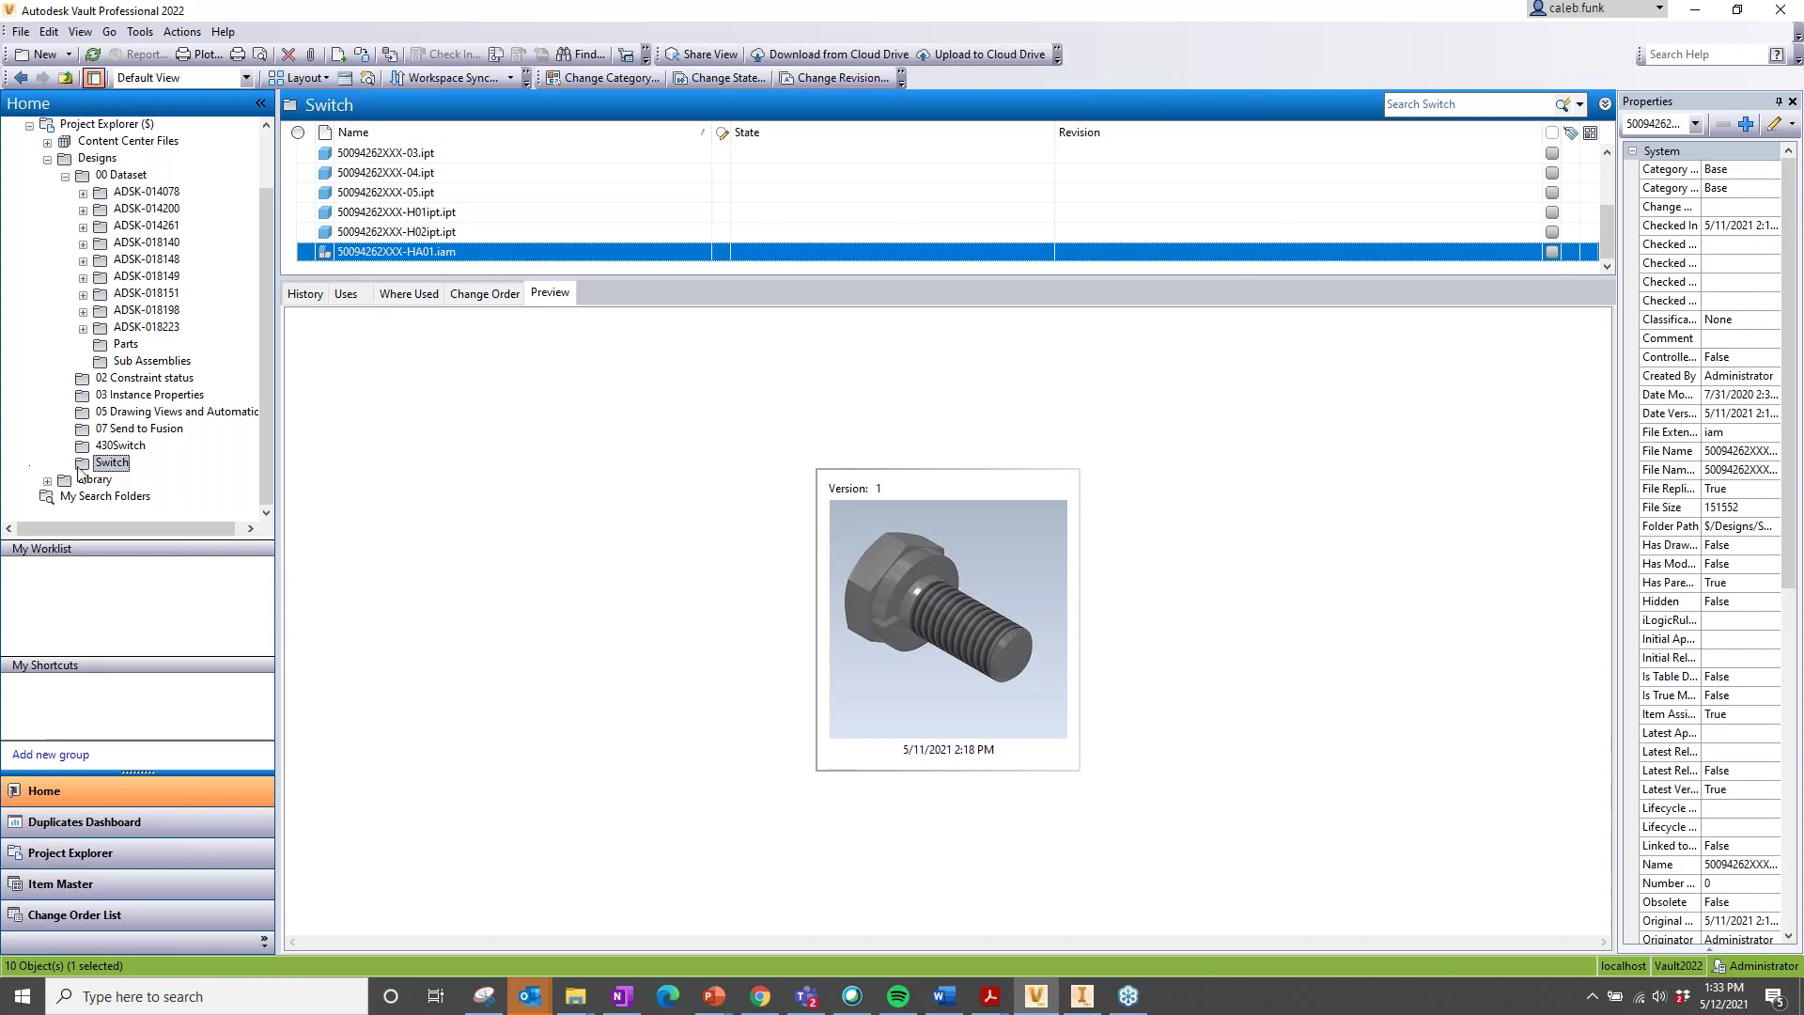
# - Create and save a new change order titled "Update Per redlines" for 4030 Switch 50094262XXX.dwg in the 430Switch folder
pyautogui.click(120, 446)
pyautogui.rightClick(409, 175)
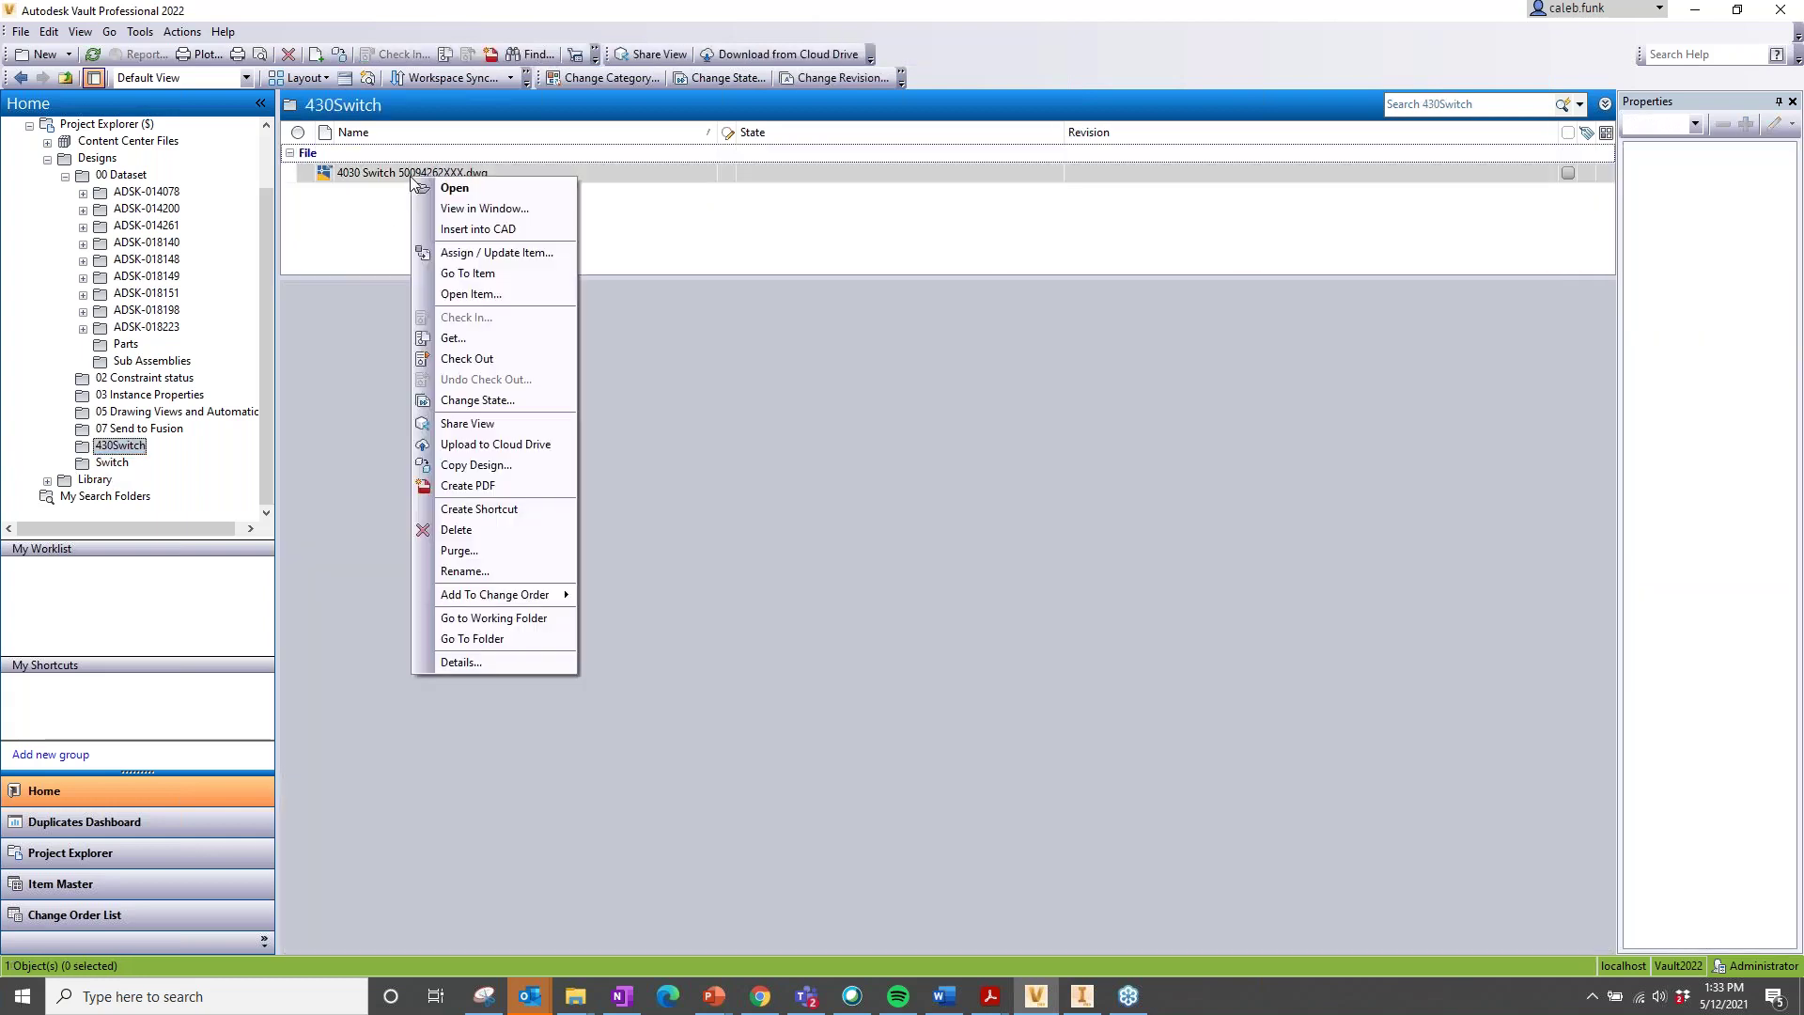
pyautogui.moveTo(551, 594)
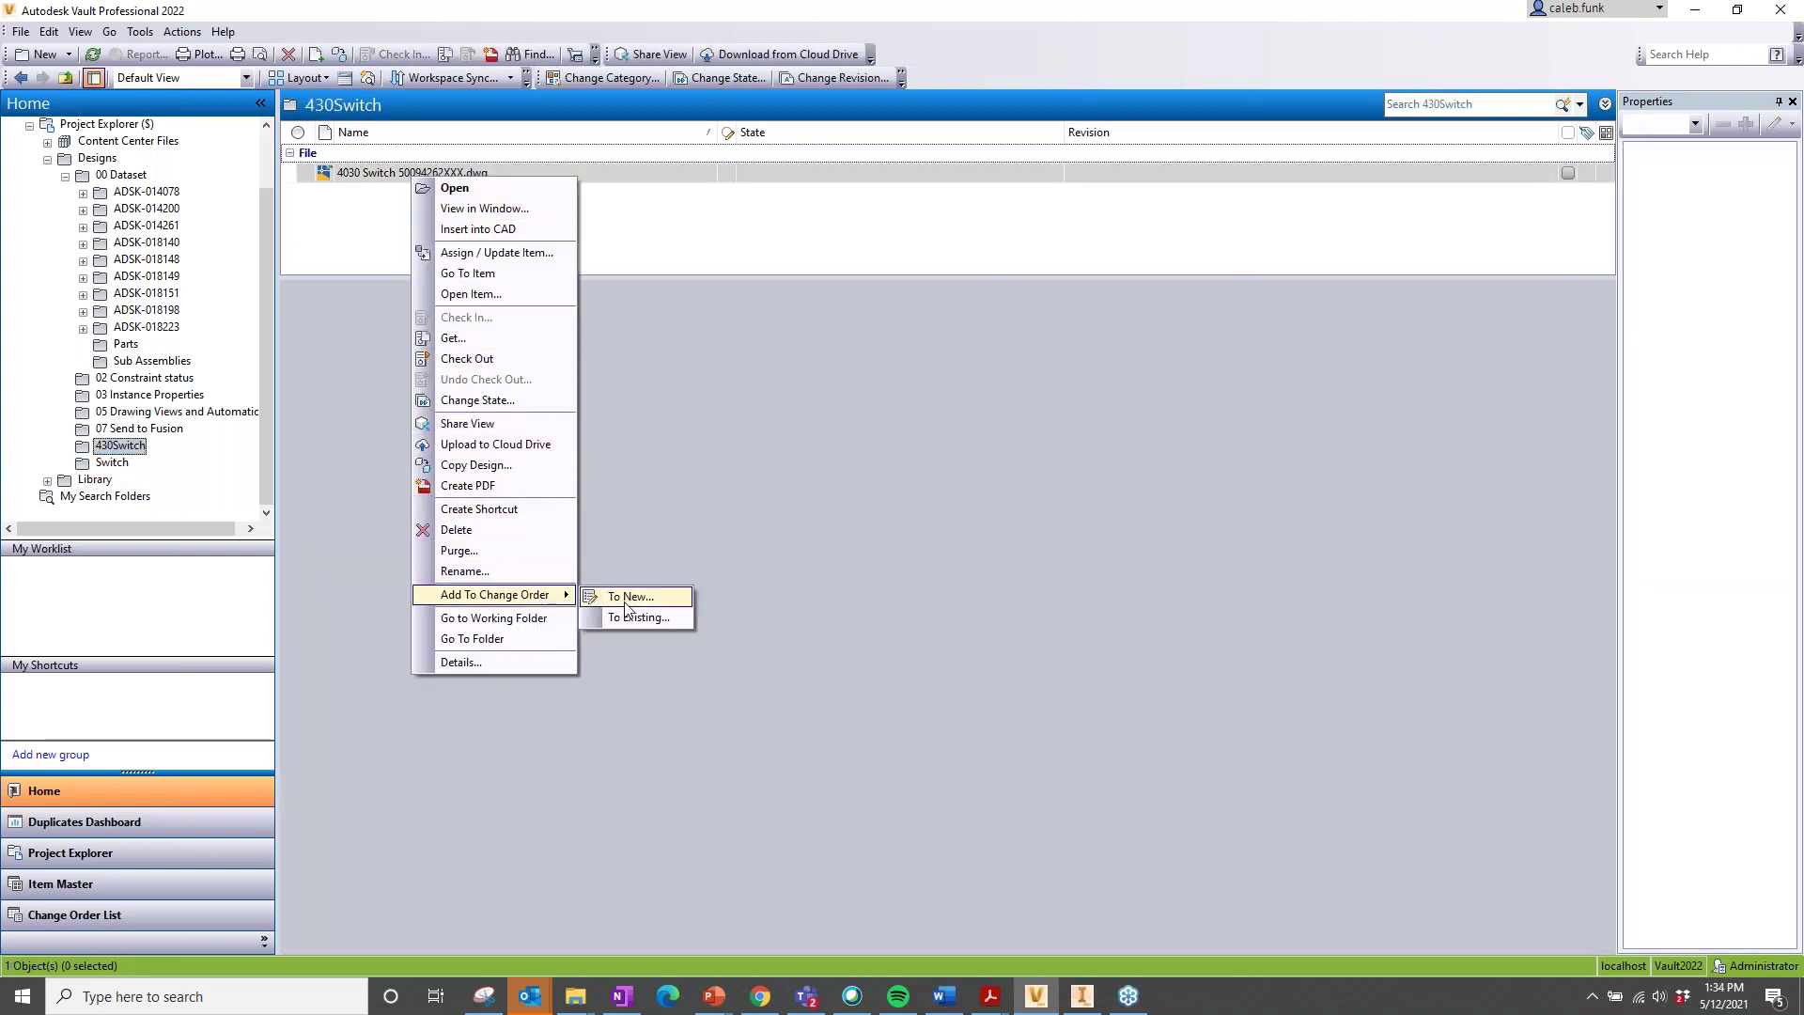
pyautogui.click(625, 599)
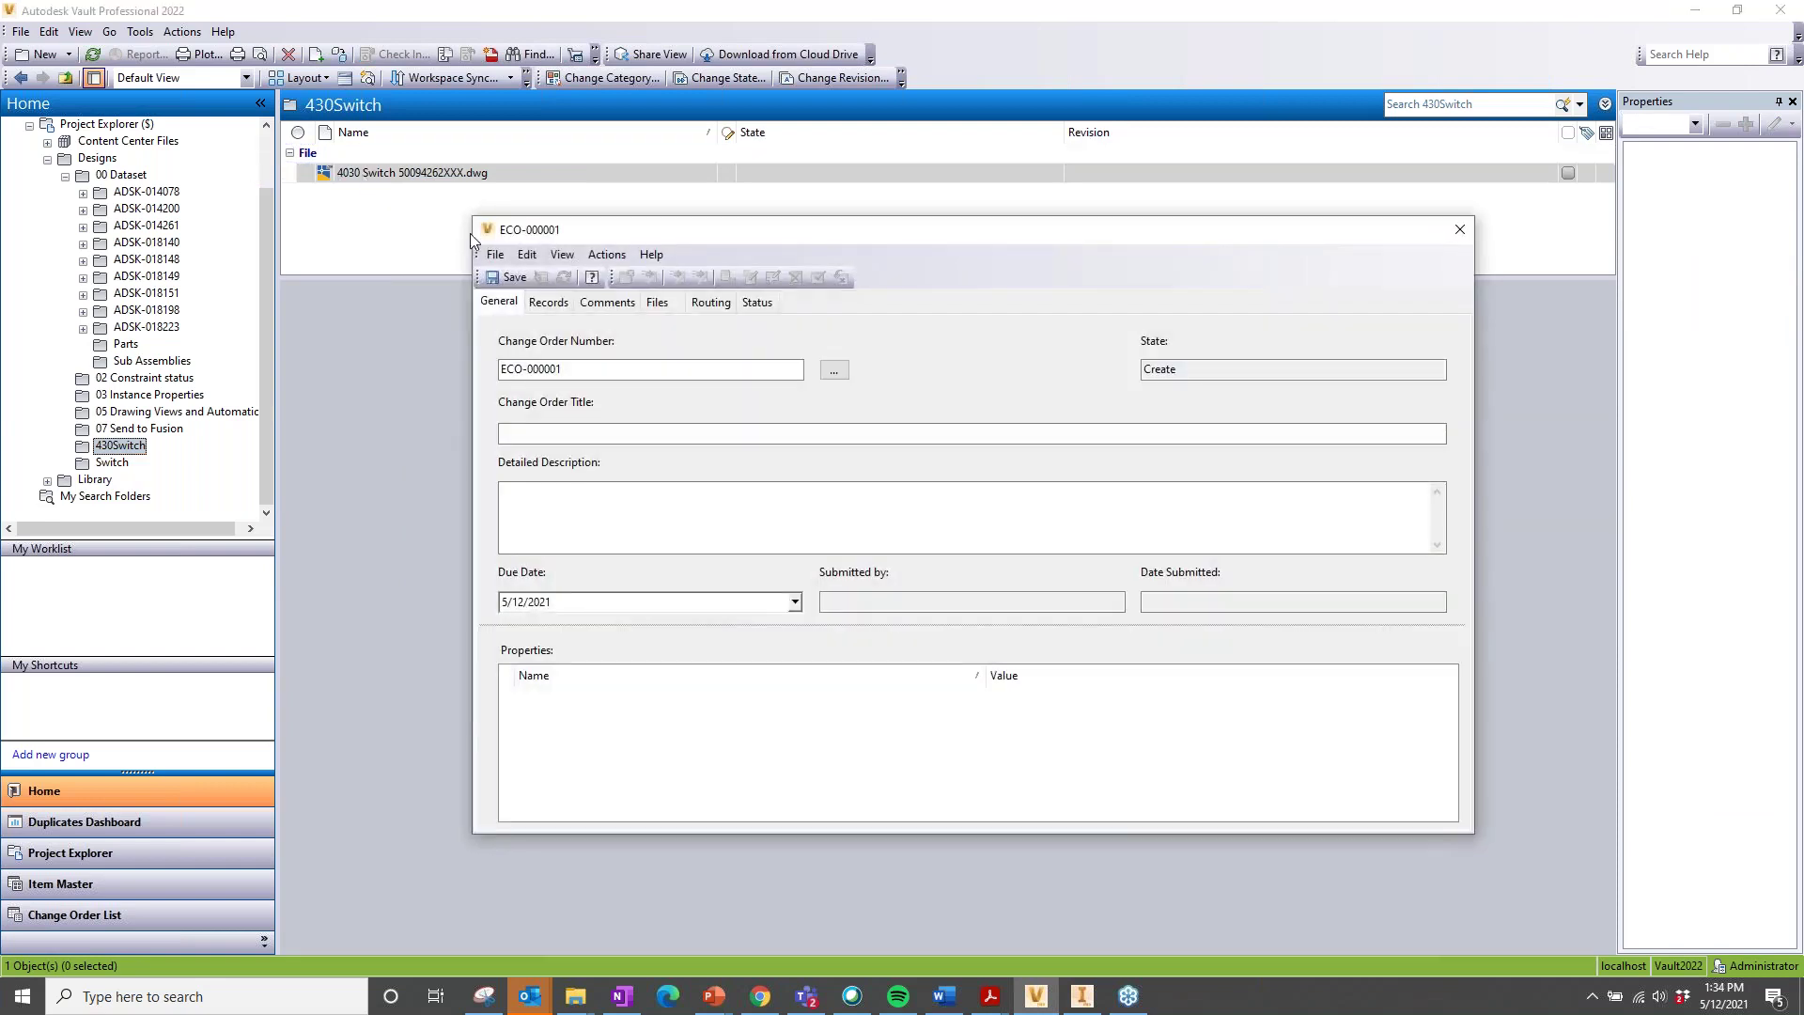
pyautogui.click(532, 434)
pyautogui.write('Update Per redlines')
pyautogui.click(508, 277)
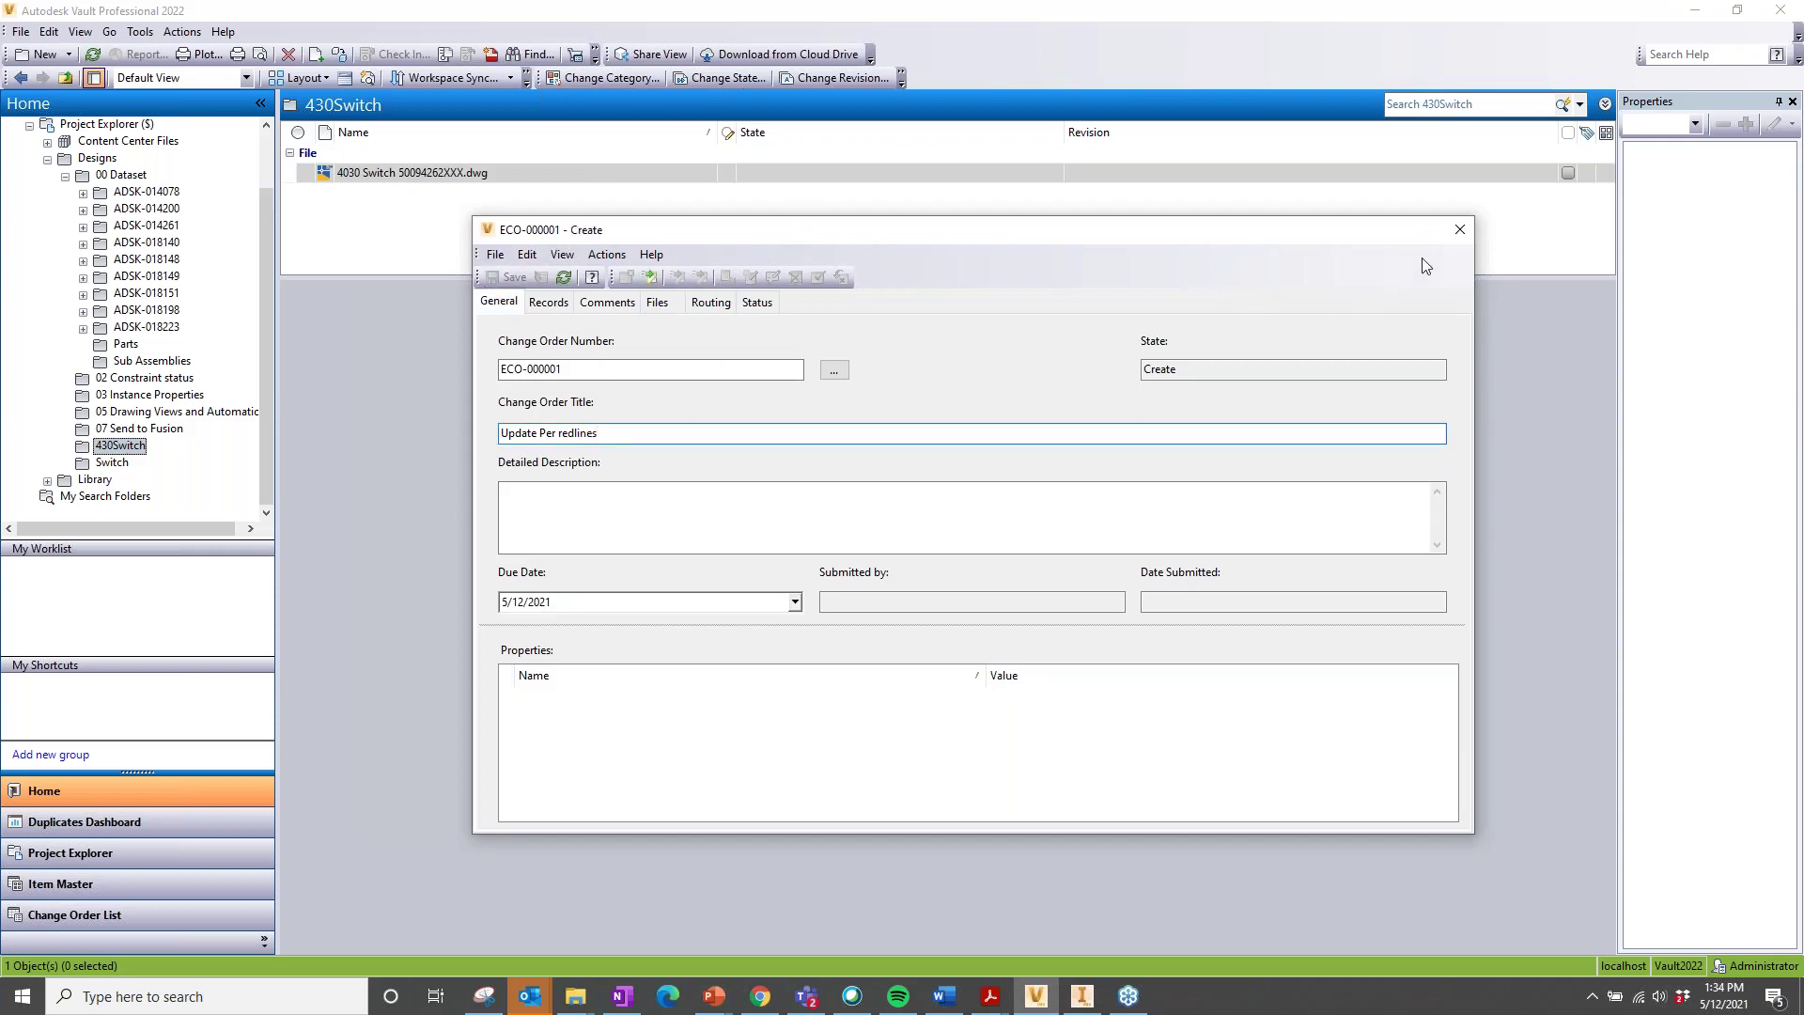
pyautogui.click(1460, 230)
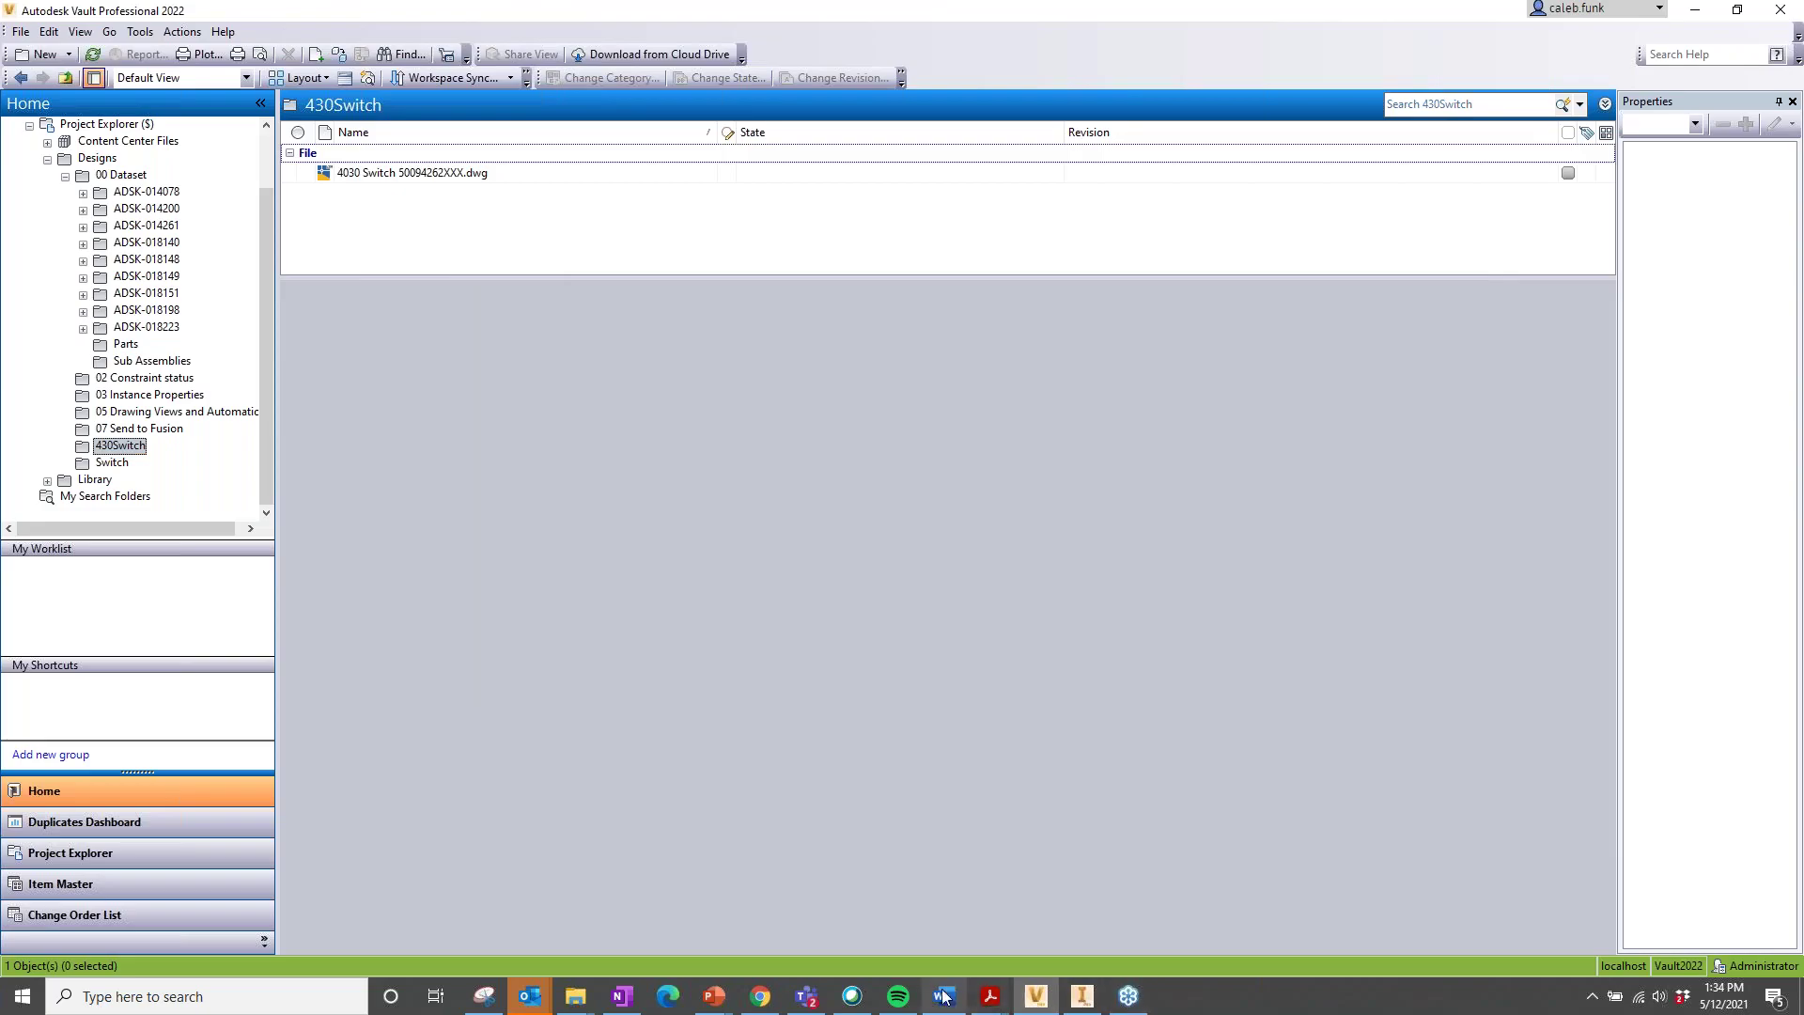
# - Switch to the Vault web client in Chrome, refresh the change orders list and open the "Update Per redlines" change order
pyautogui.click(761, 996)
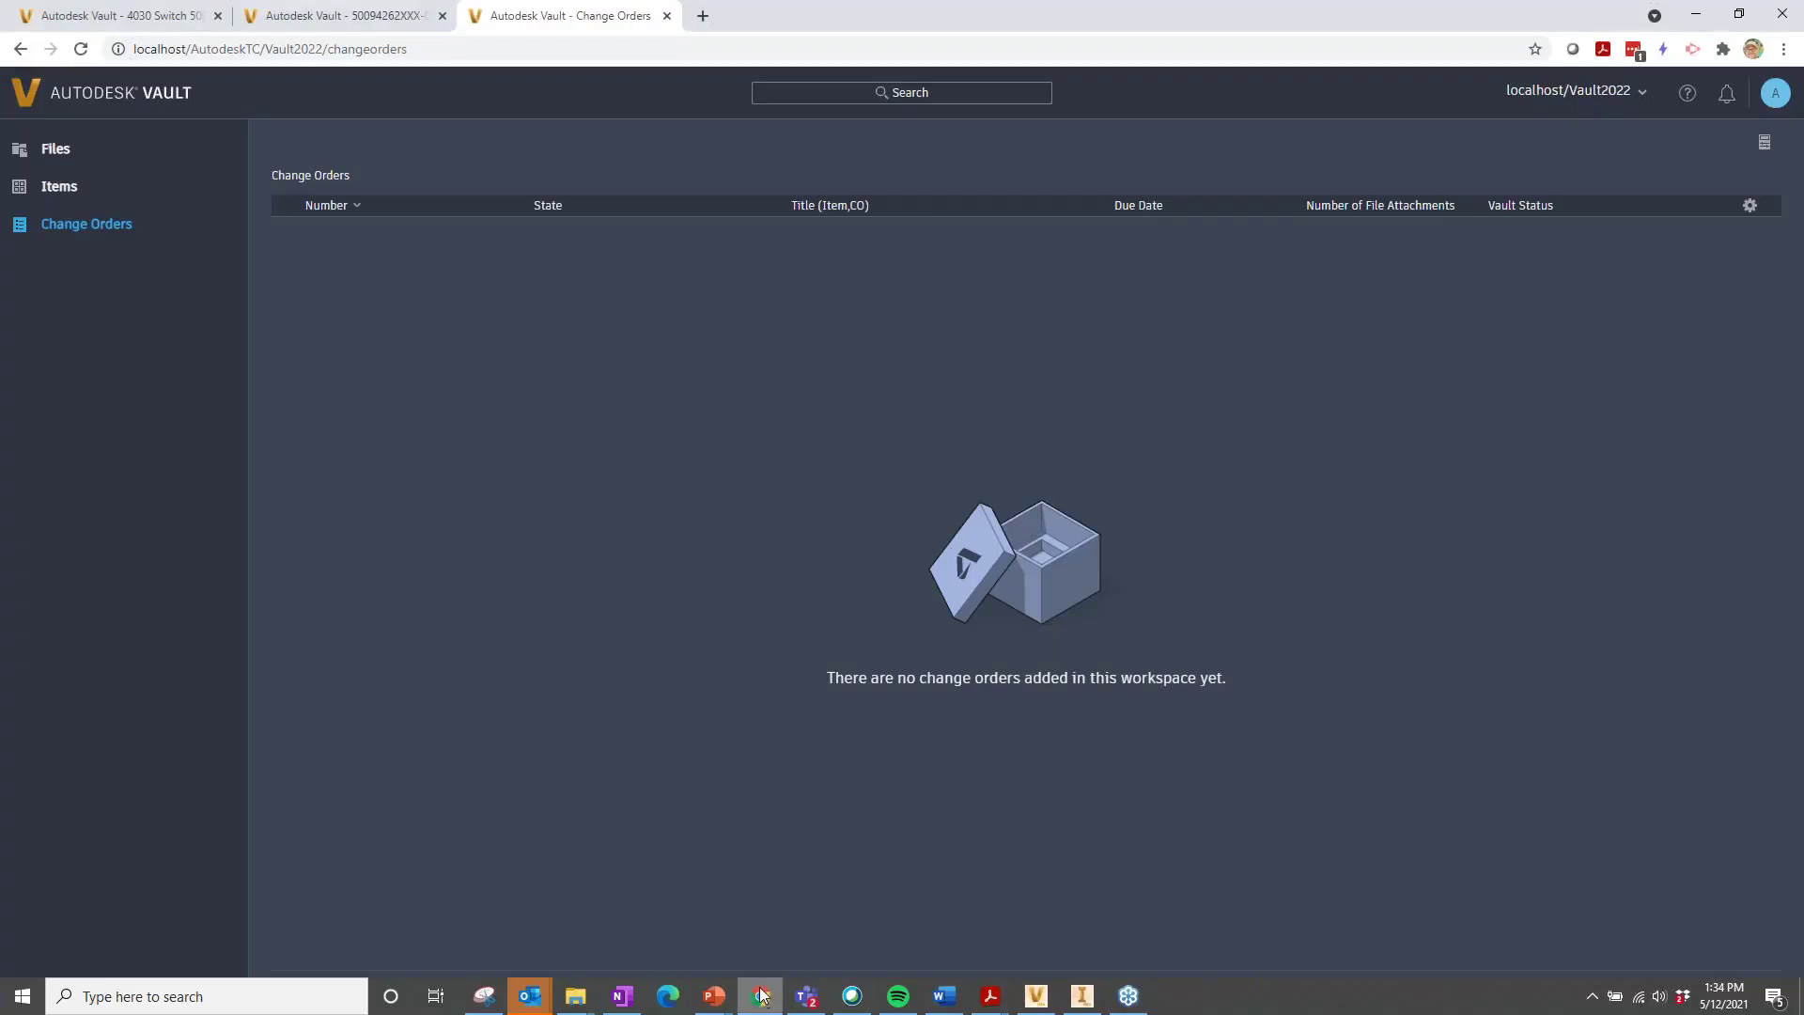
pyautogui.click(80, 49)
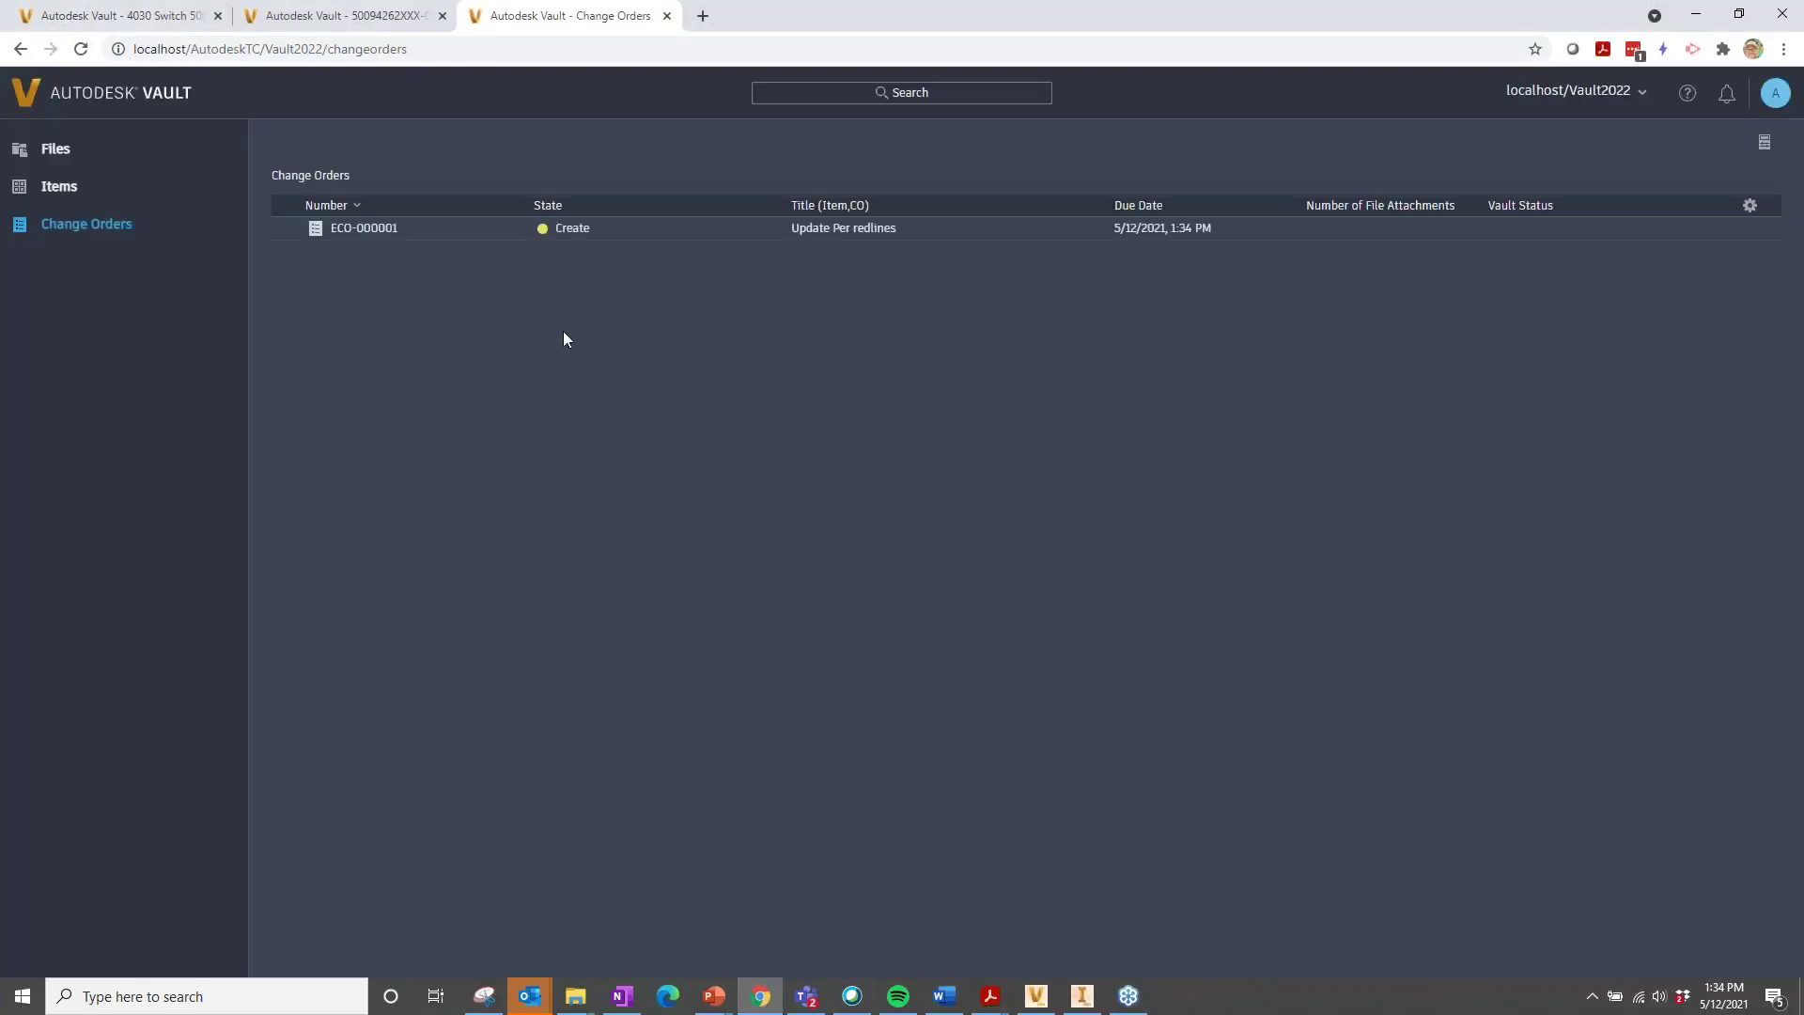
pyautogui.click(376, 235)
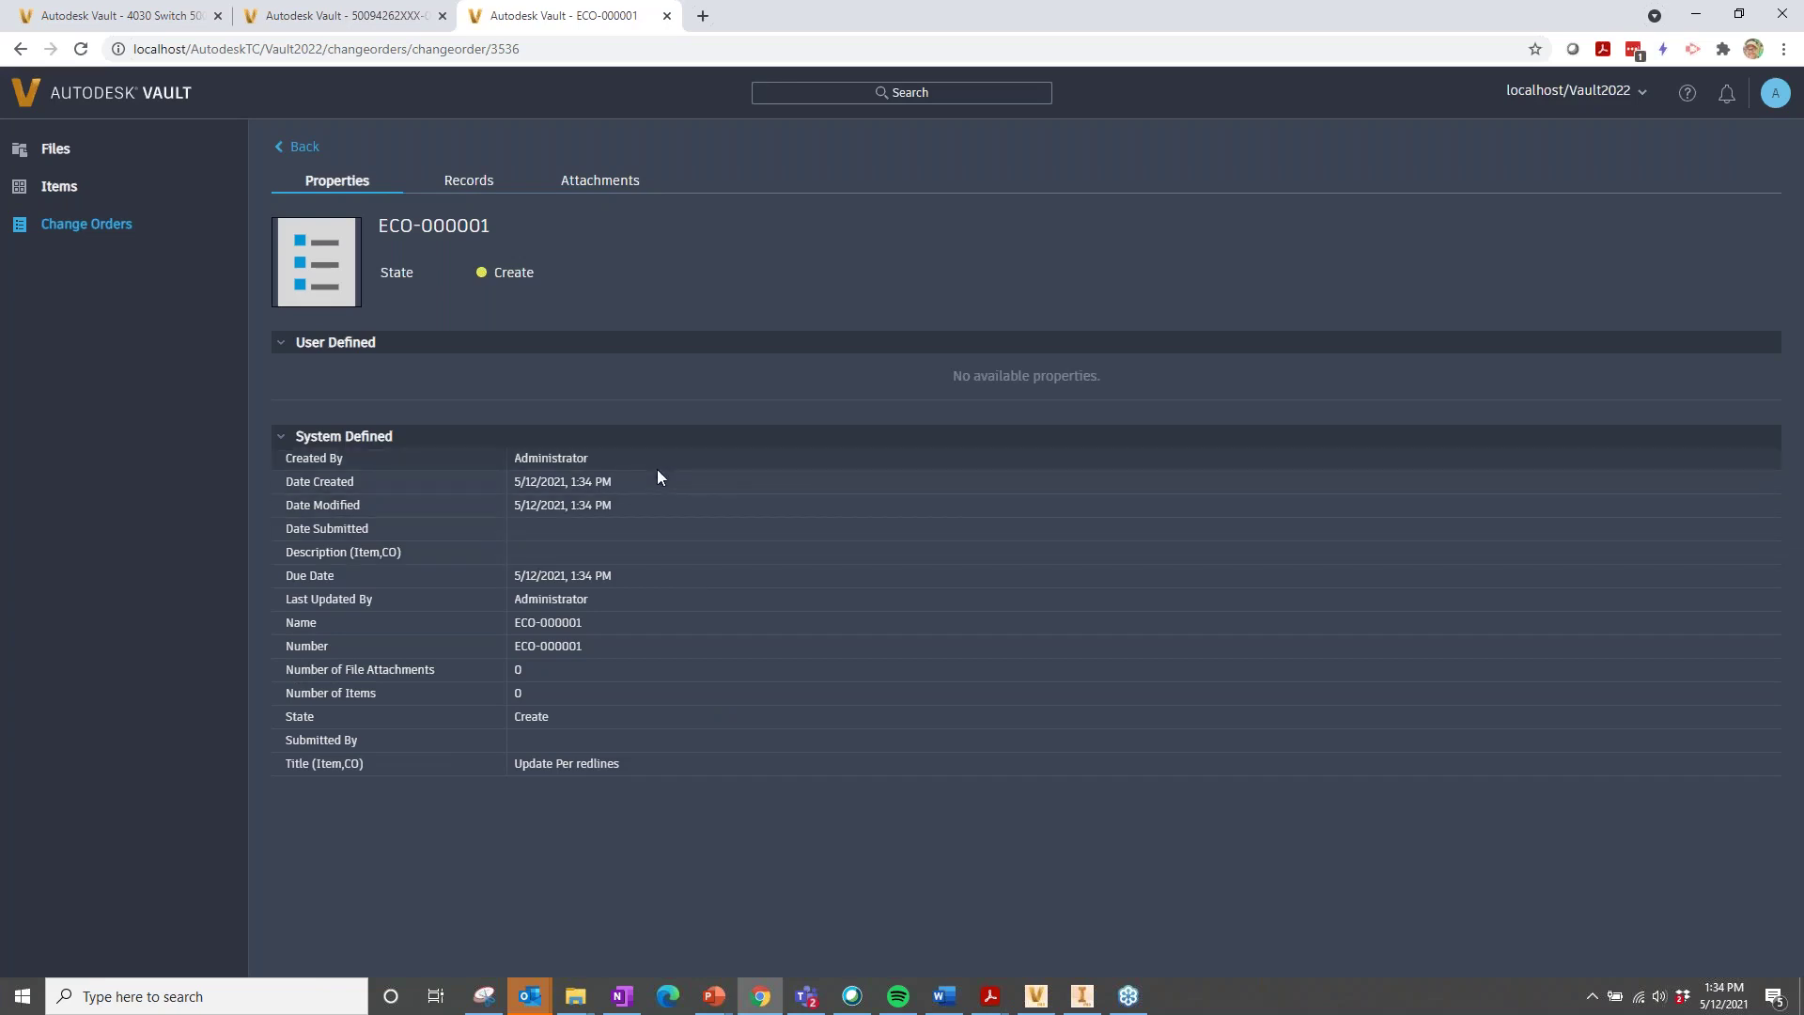
# - Review the change order's properties, records and attachments
pyautogui.click(489, 187)
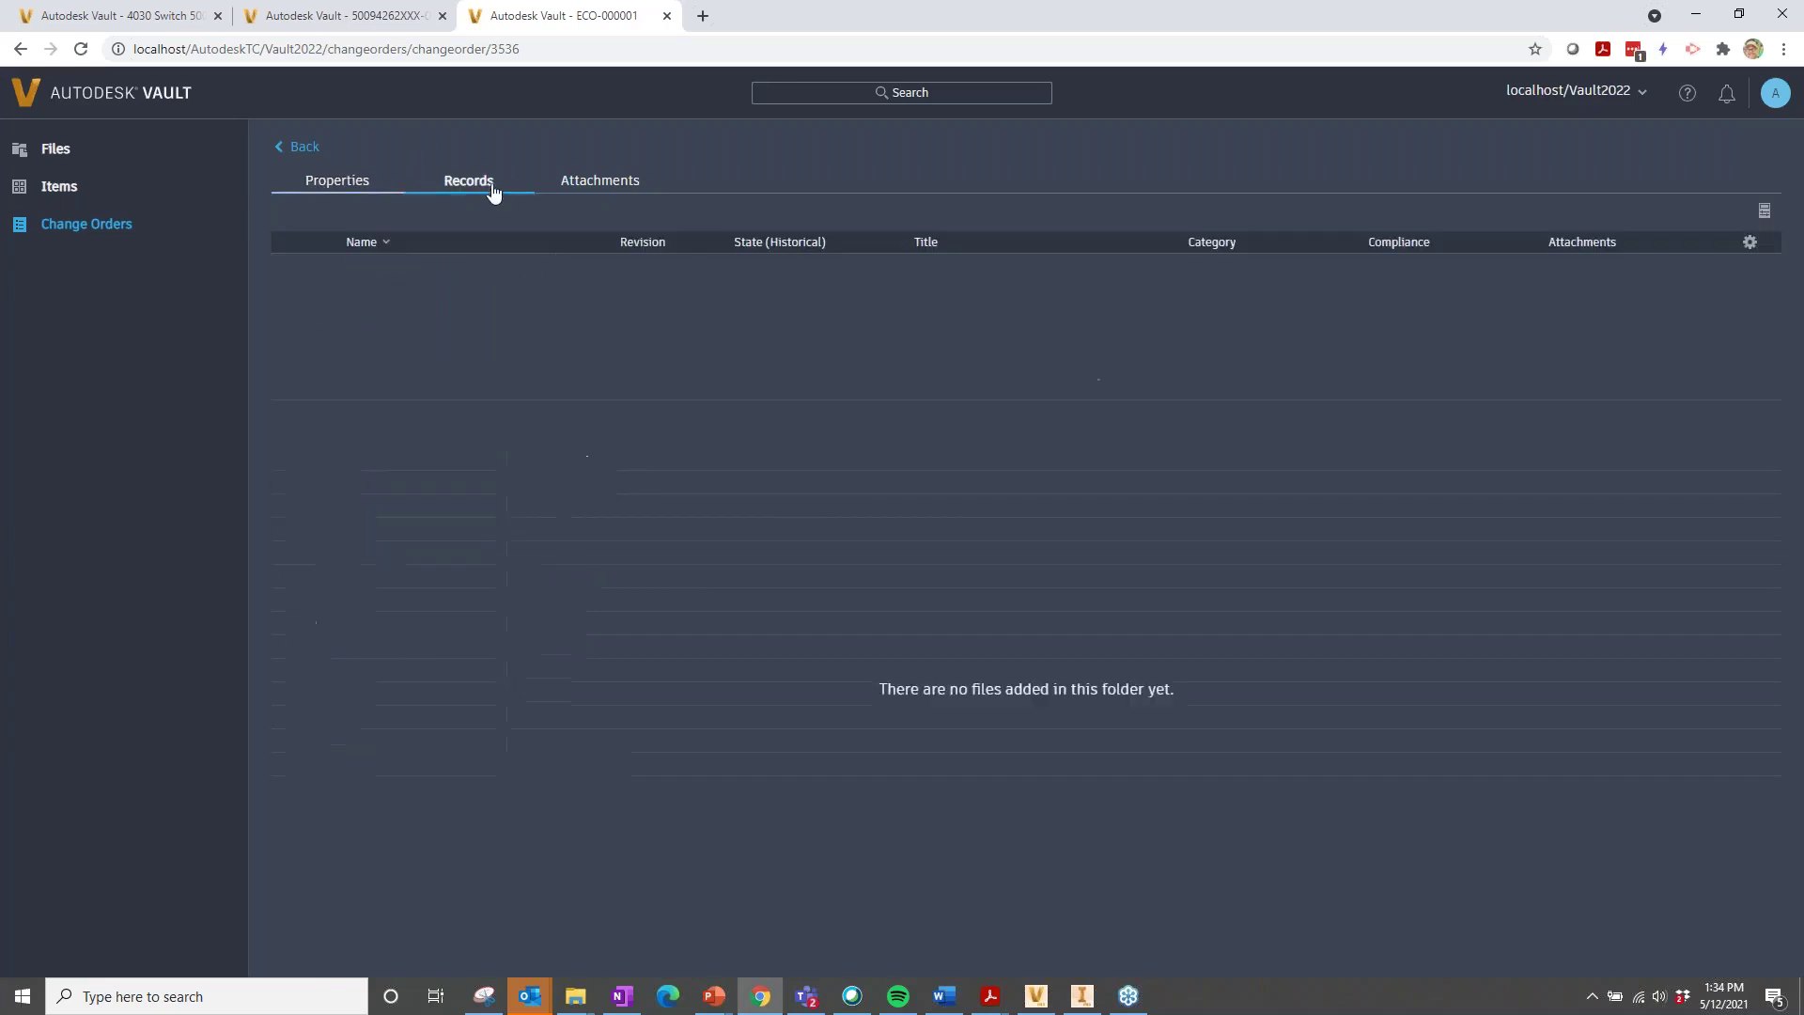
pyautogui.click(355, 188)
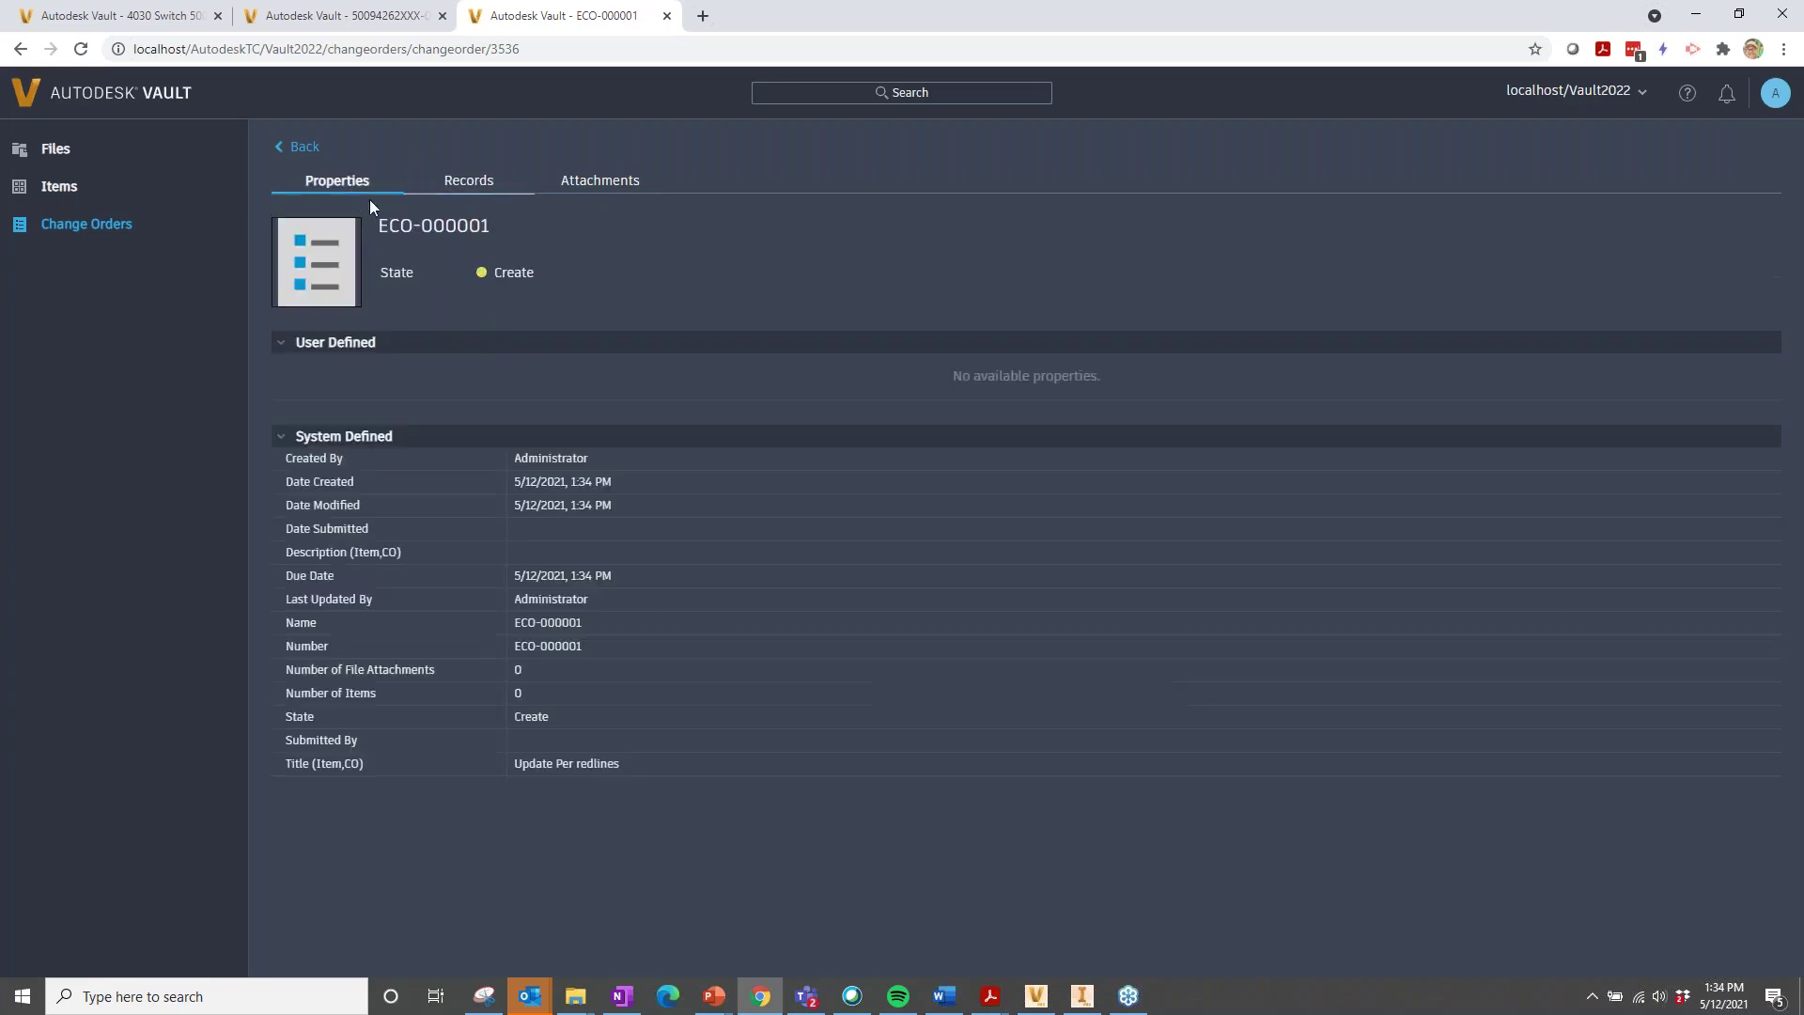
pyautogui.click(601, 193)
pyautogui.click(469, 181)
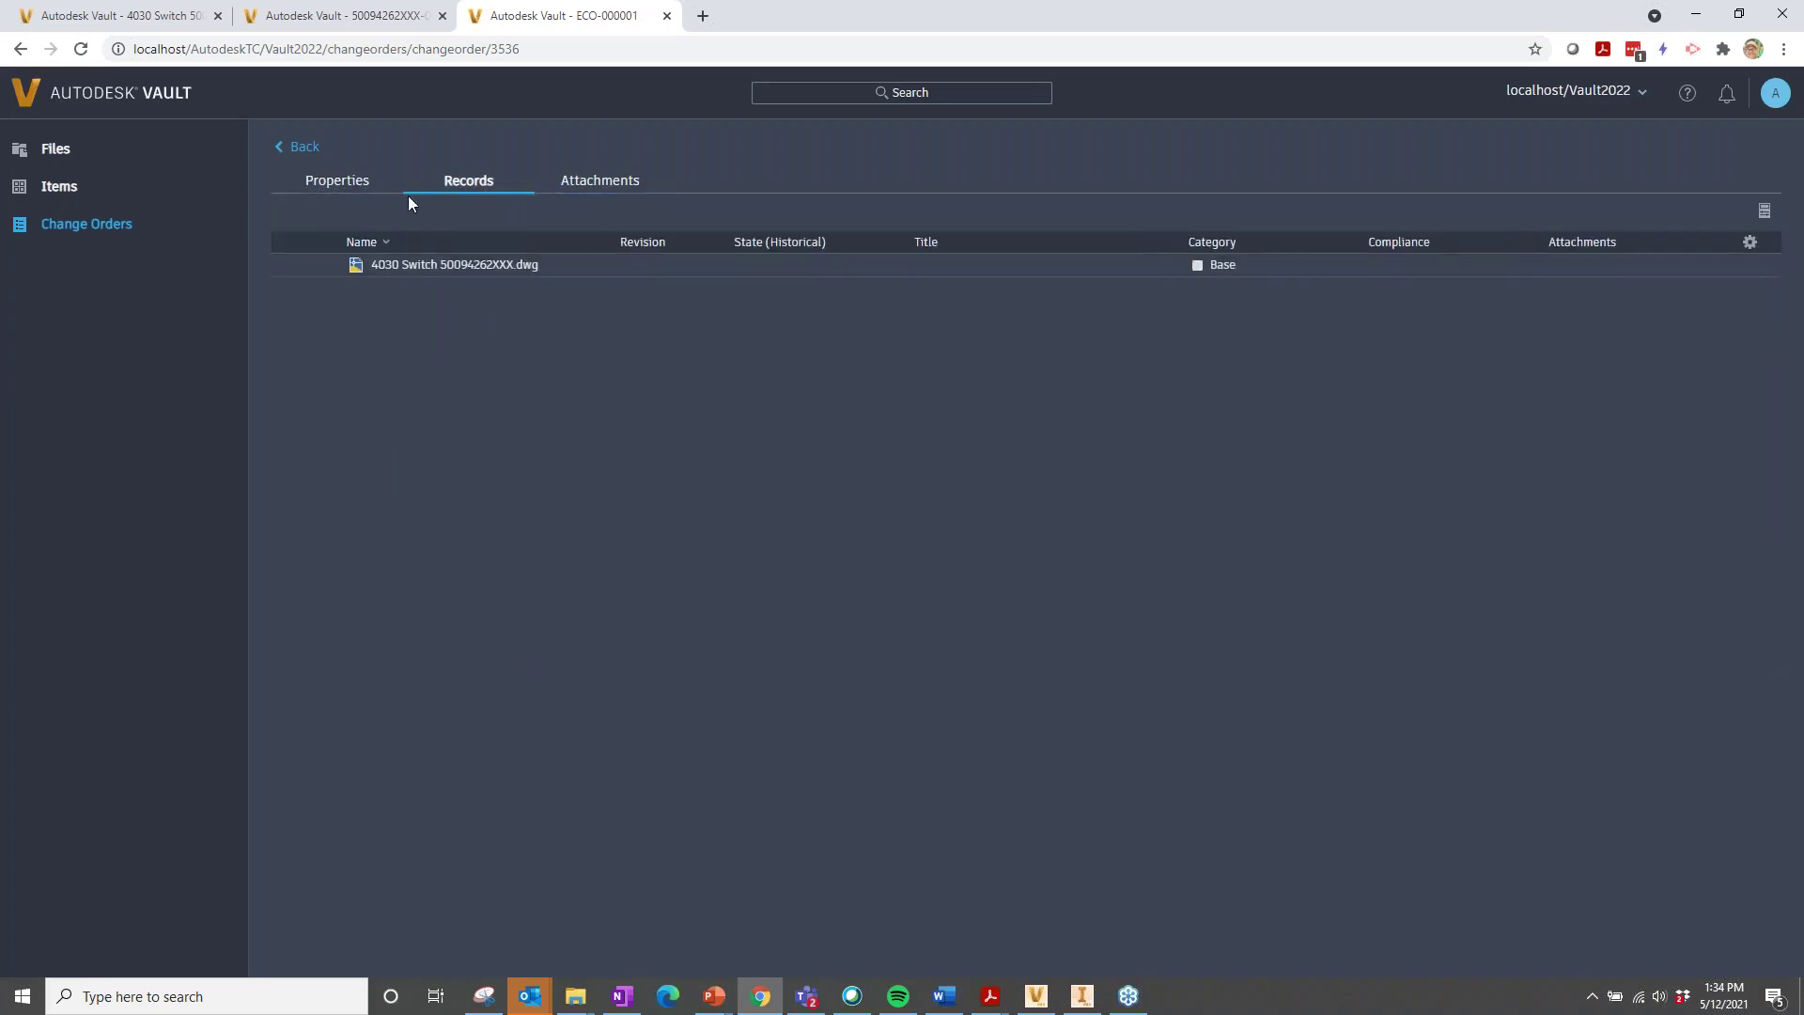
pyautogui.click(363, 184)
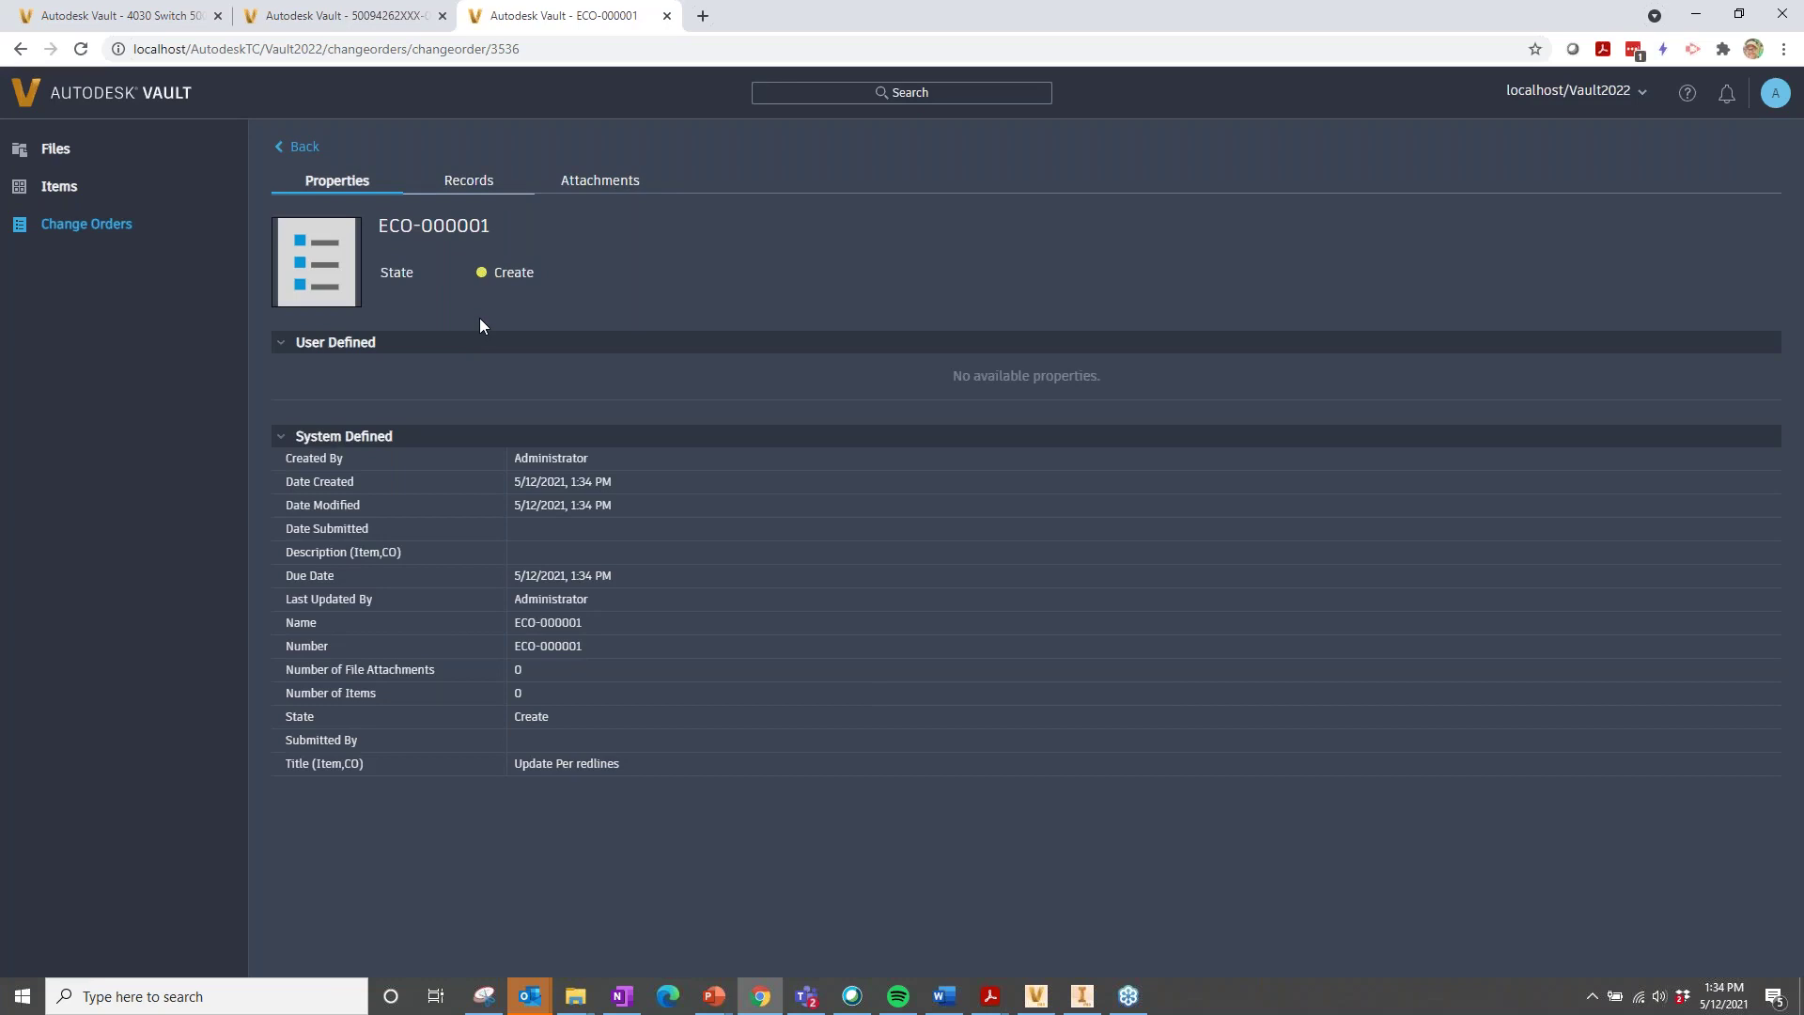
pyautogui.click(468, 180)
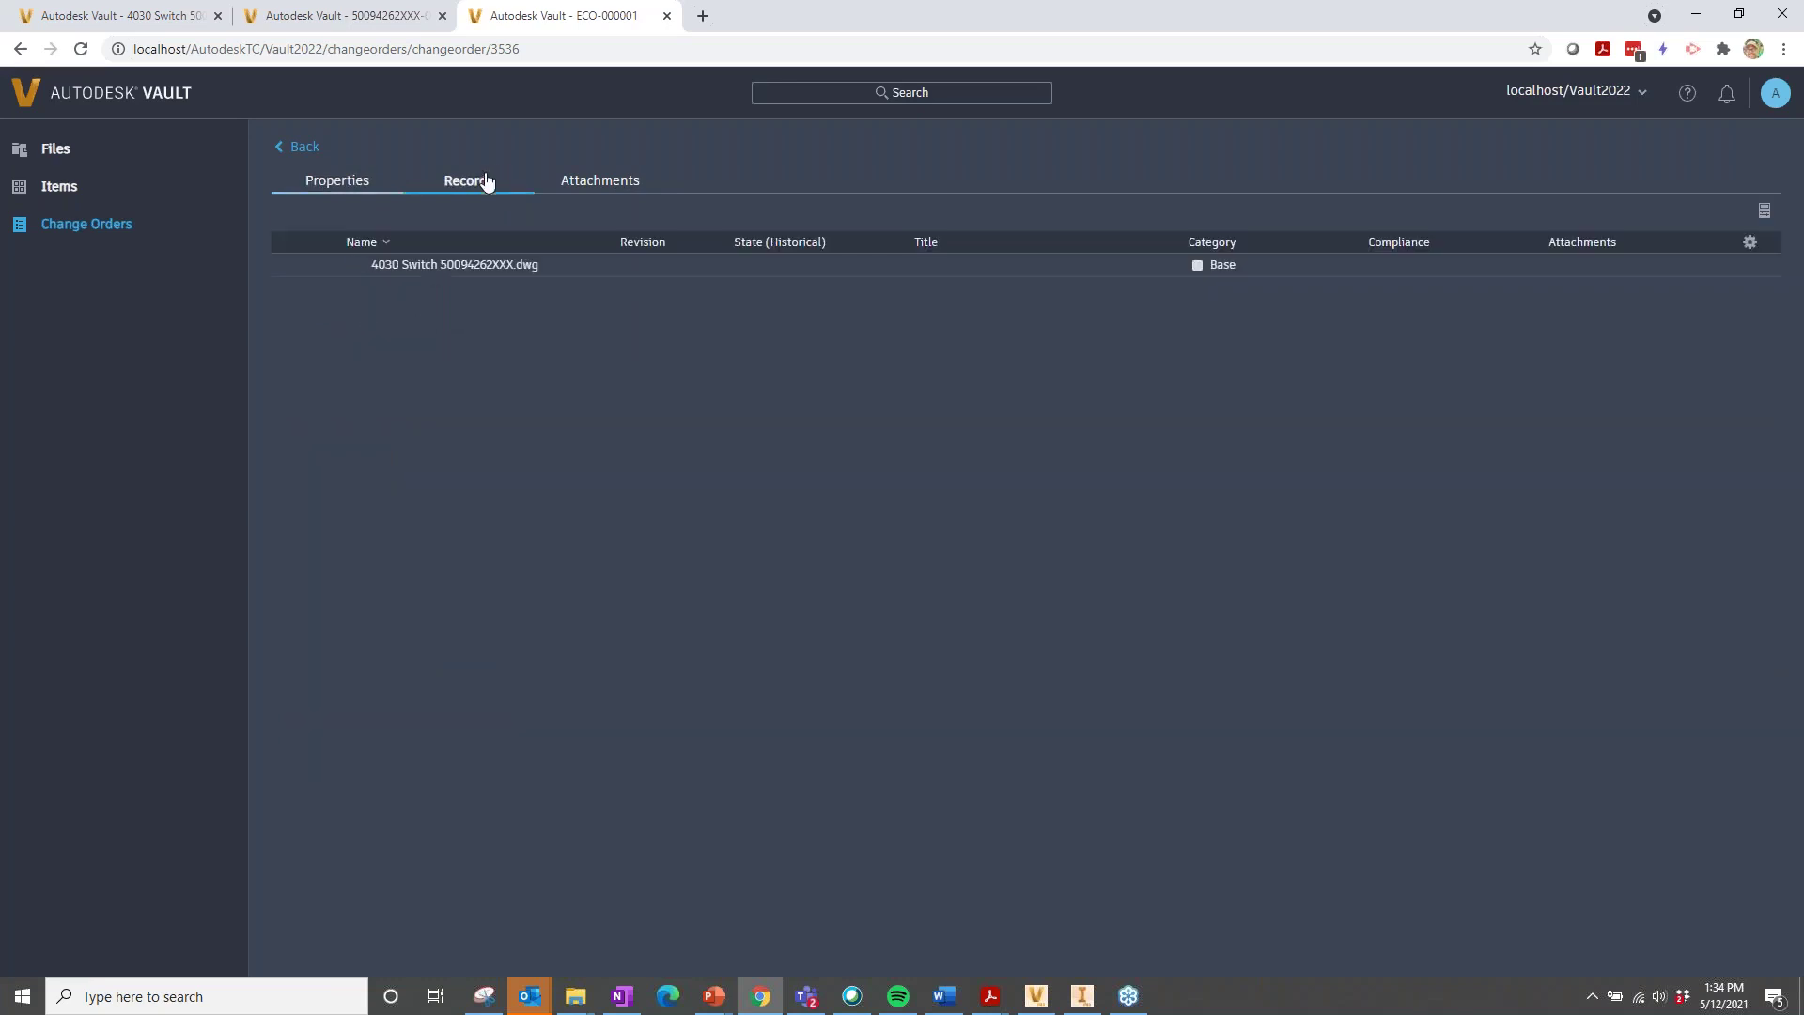
# - Open the change order's drawing record, 4030 Switch 50094262XXX.dwg, and check its linked change orders and properties
pyautogui.click(446, 263)
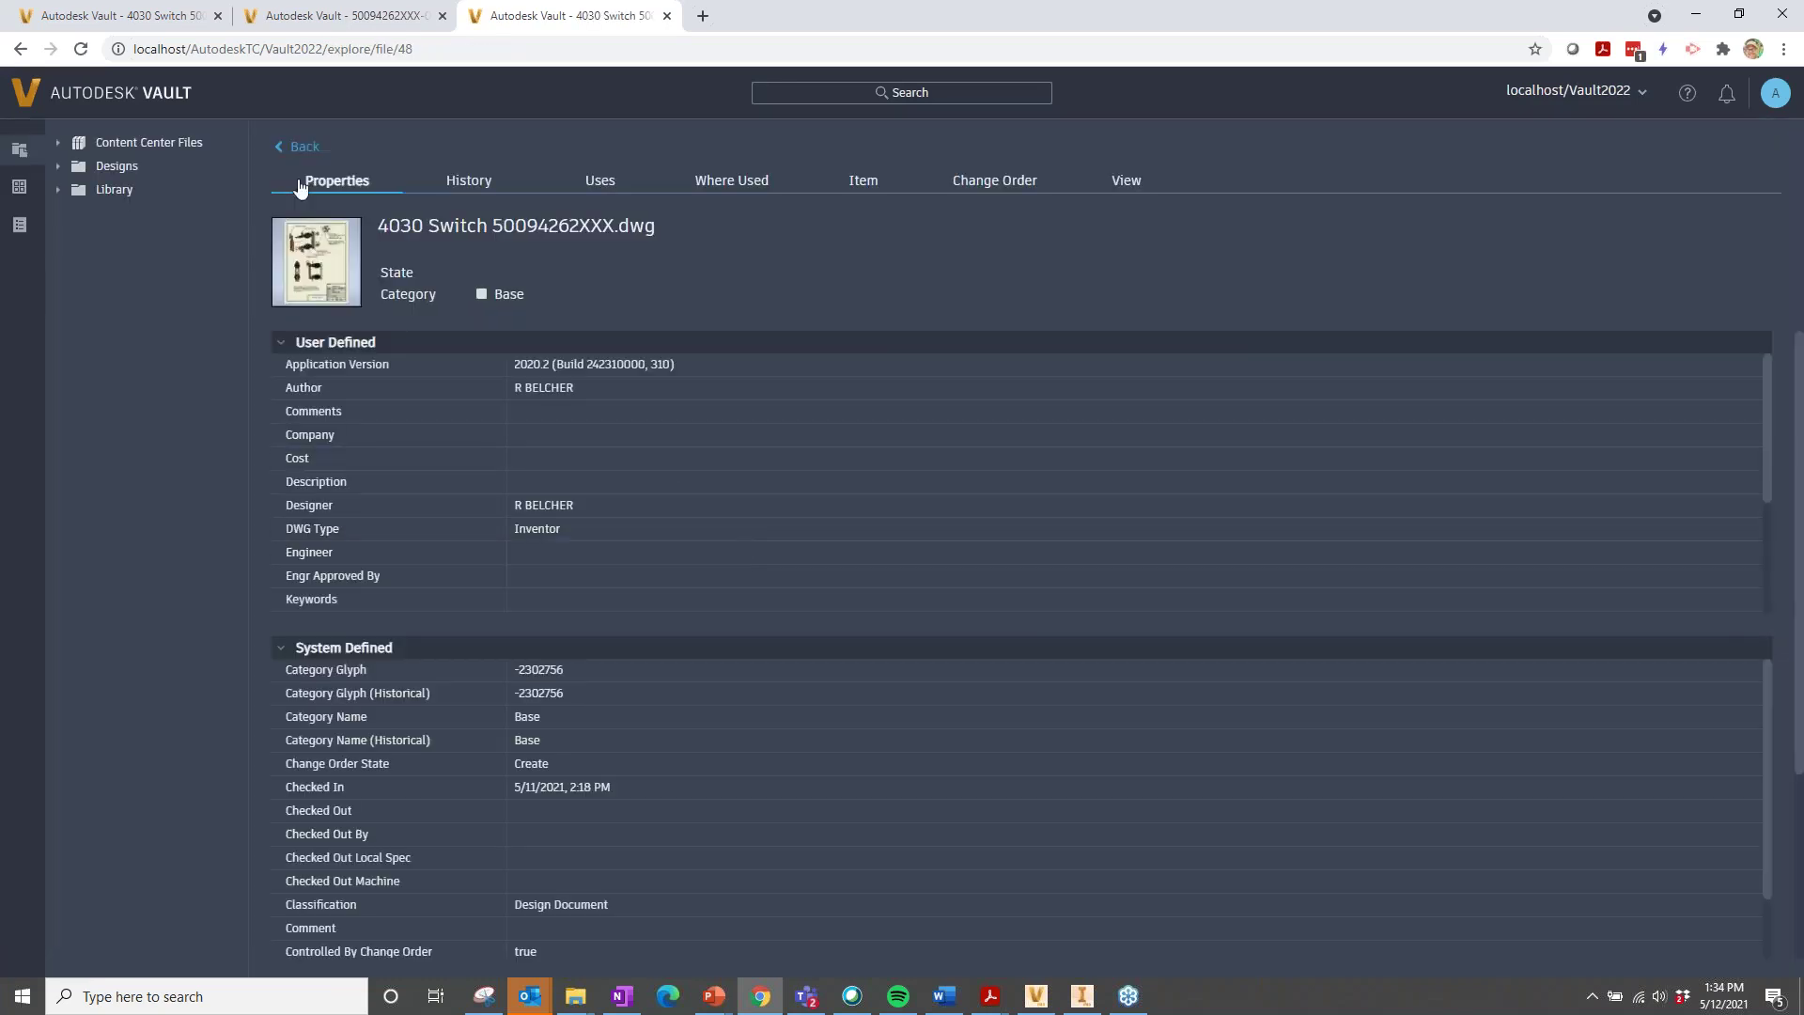
pyautogui.click(1044, 190)
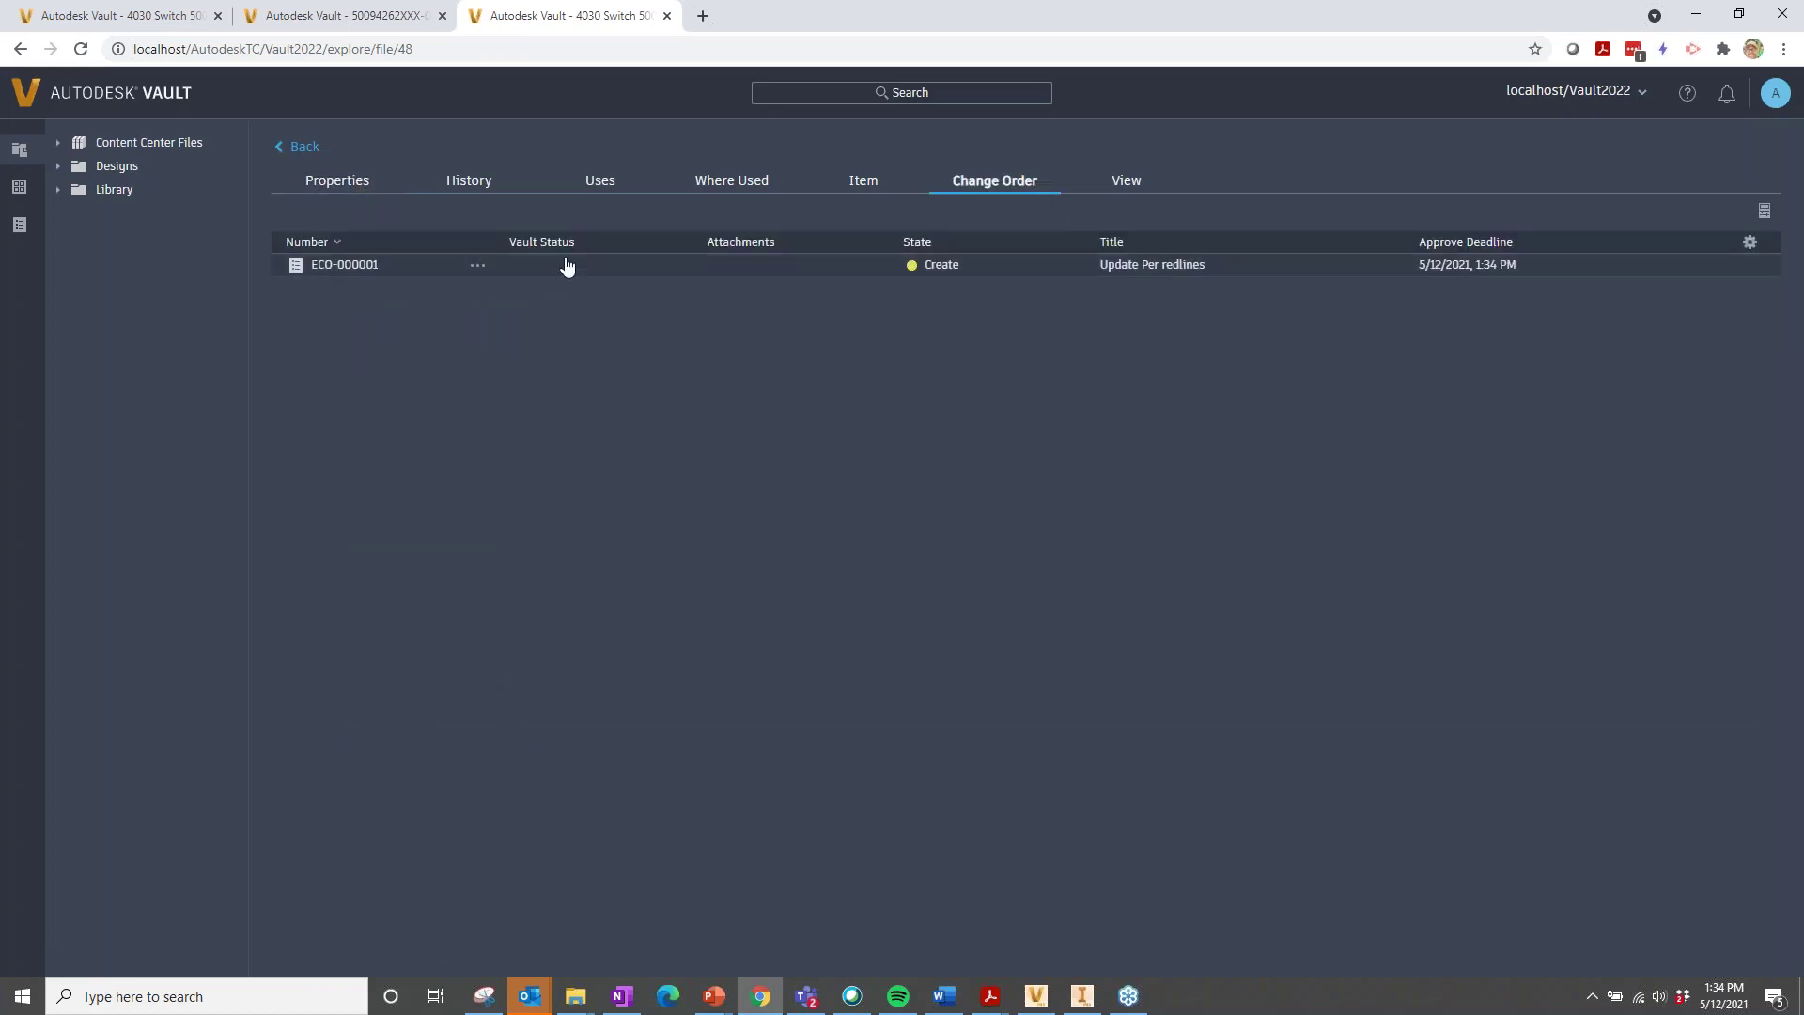
pyautogui.click(316, 183)
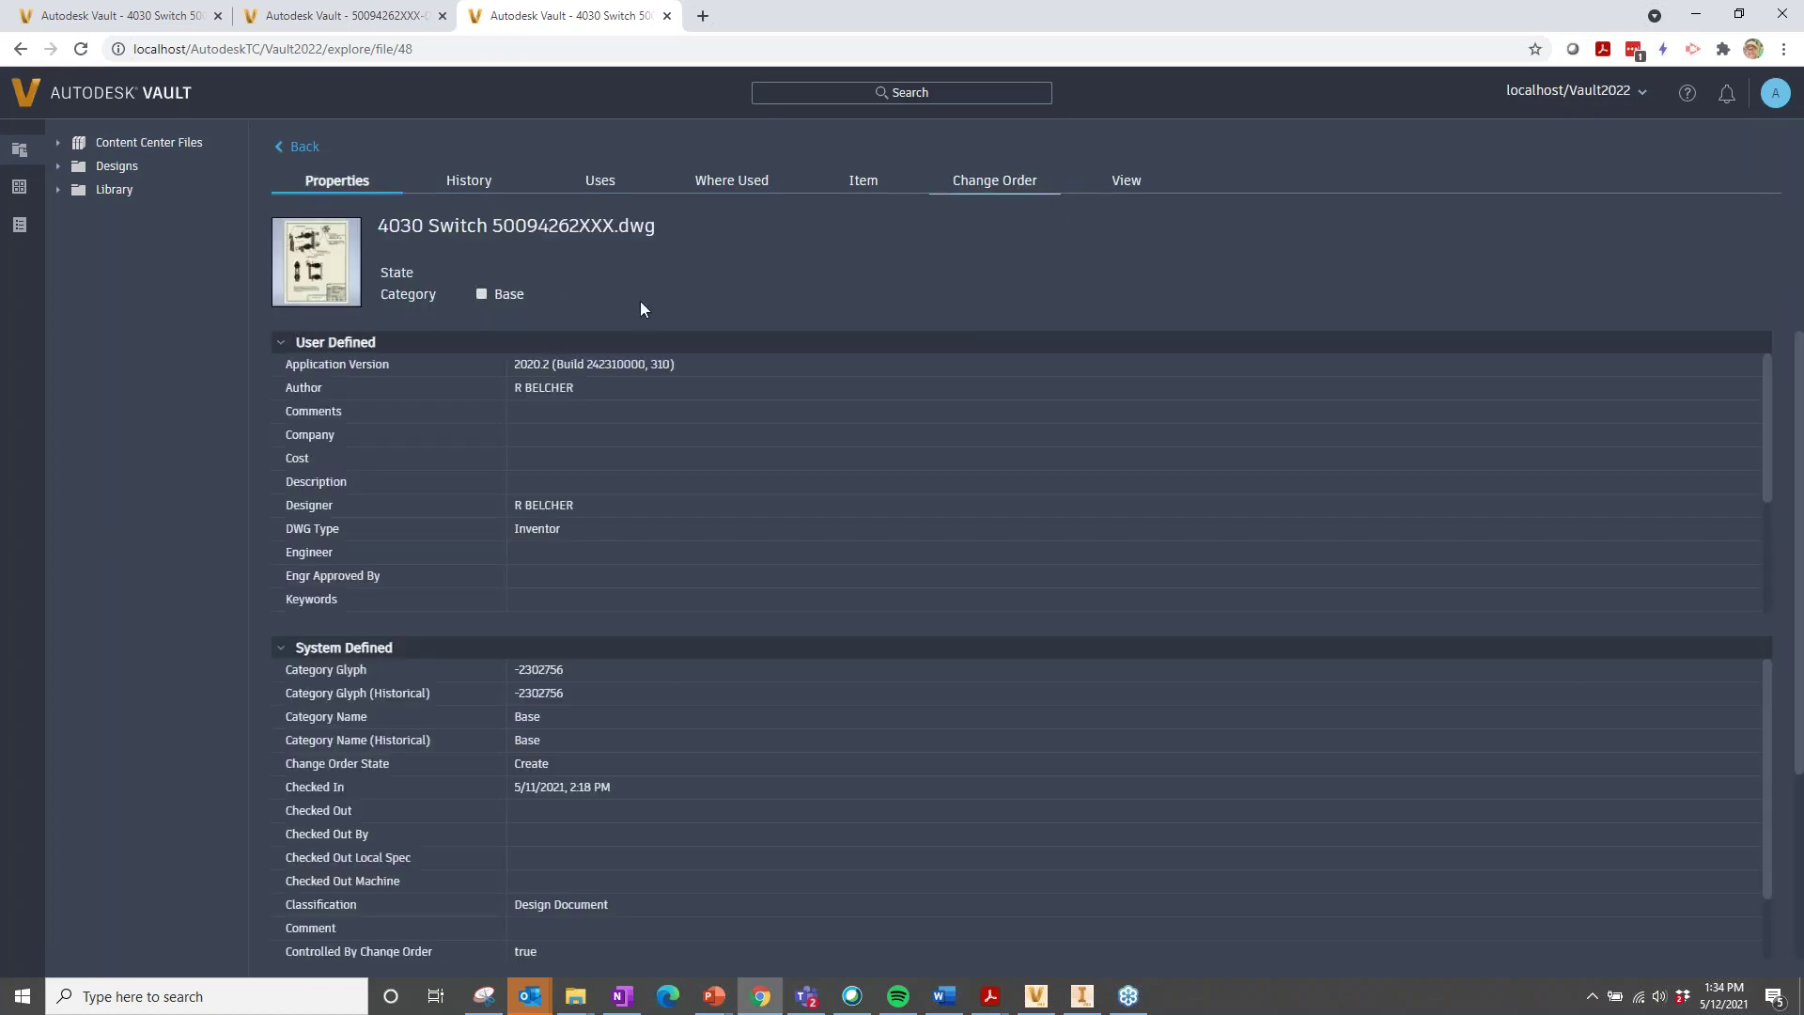